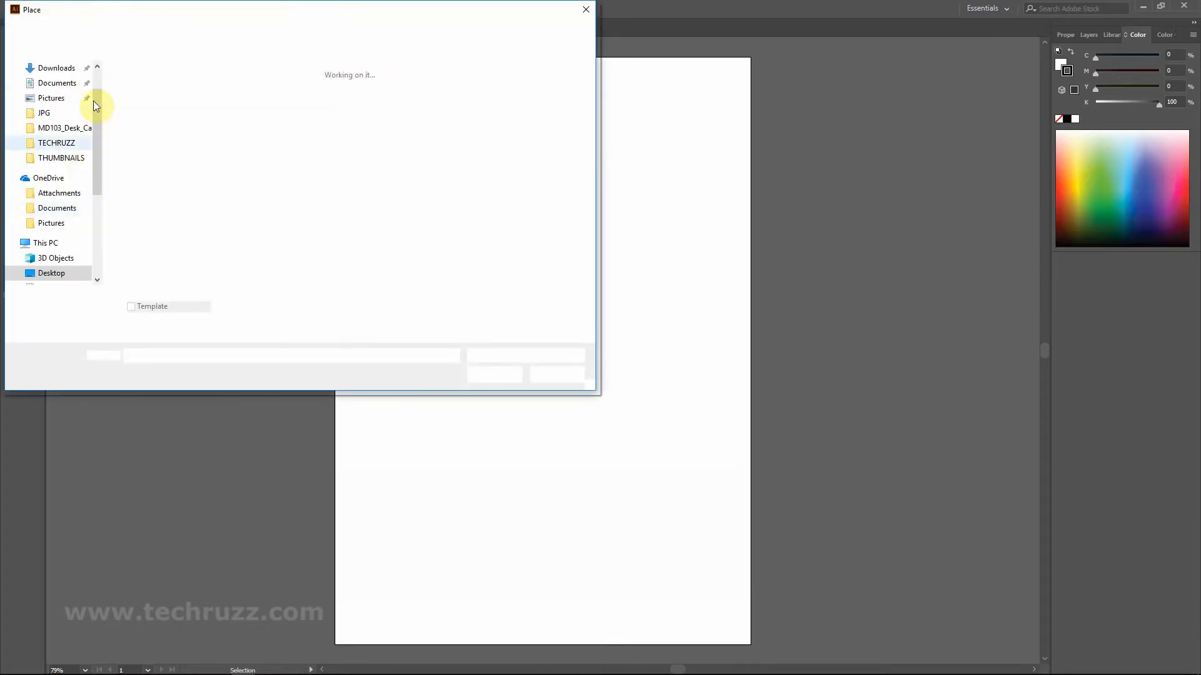
Place the Eagle image from the Desktop across the artboard's full width at its top edge, about 297 × 198 mm.
{"action": "scroll", "coordinate": [88, 145], "scroll_direction": "up", "scroll_amount": 1}
{"action": "left_click", "coordinate": [62, 93]}
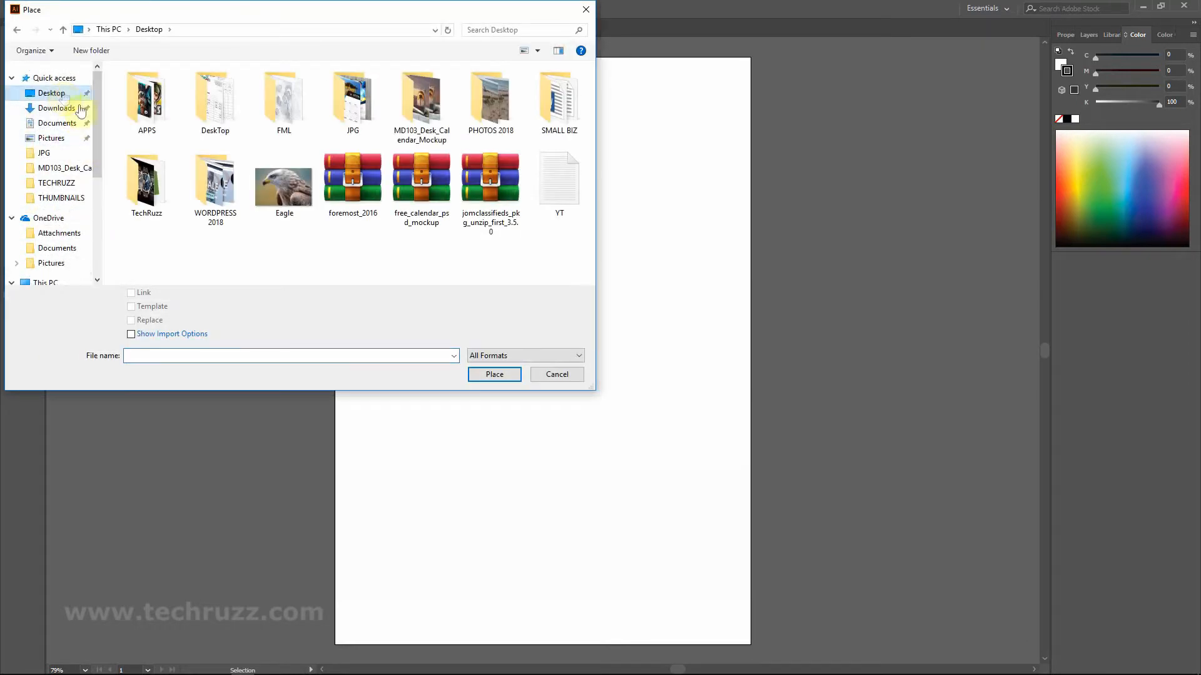
{"action": "left_click", "coordinate": [495, 375]}
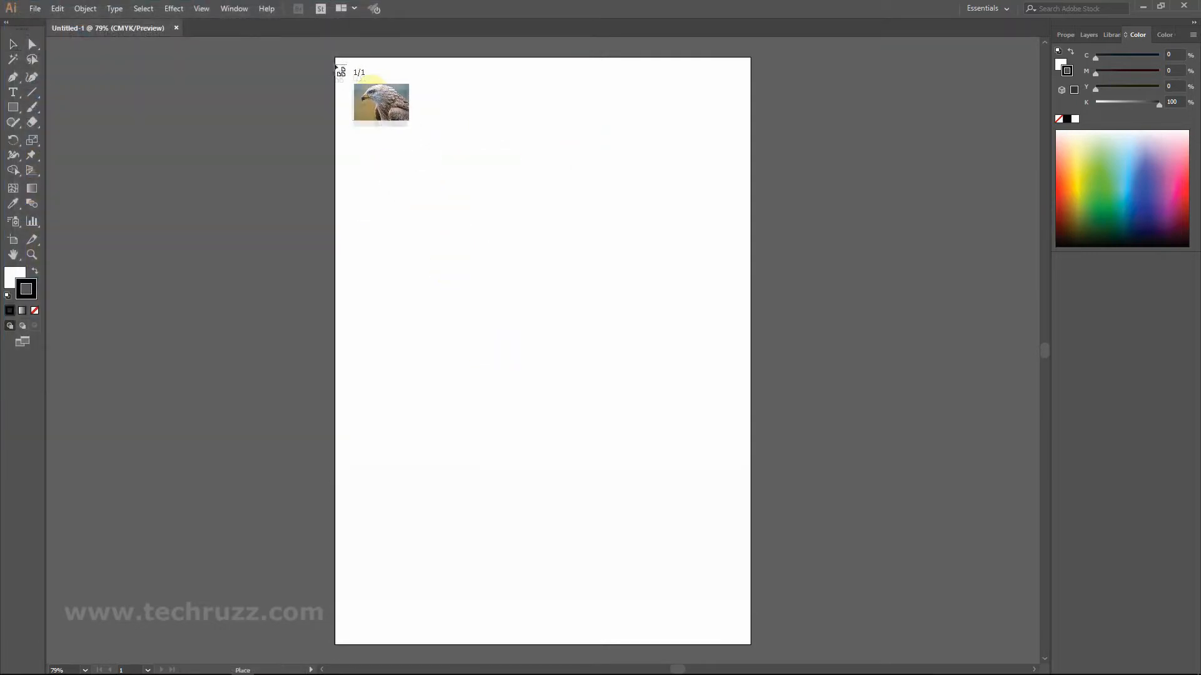
{"action": "left_click_drag", "start_coordinate": [335, 58], "coordinate": [753, 401]}
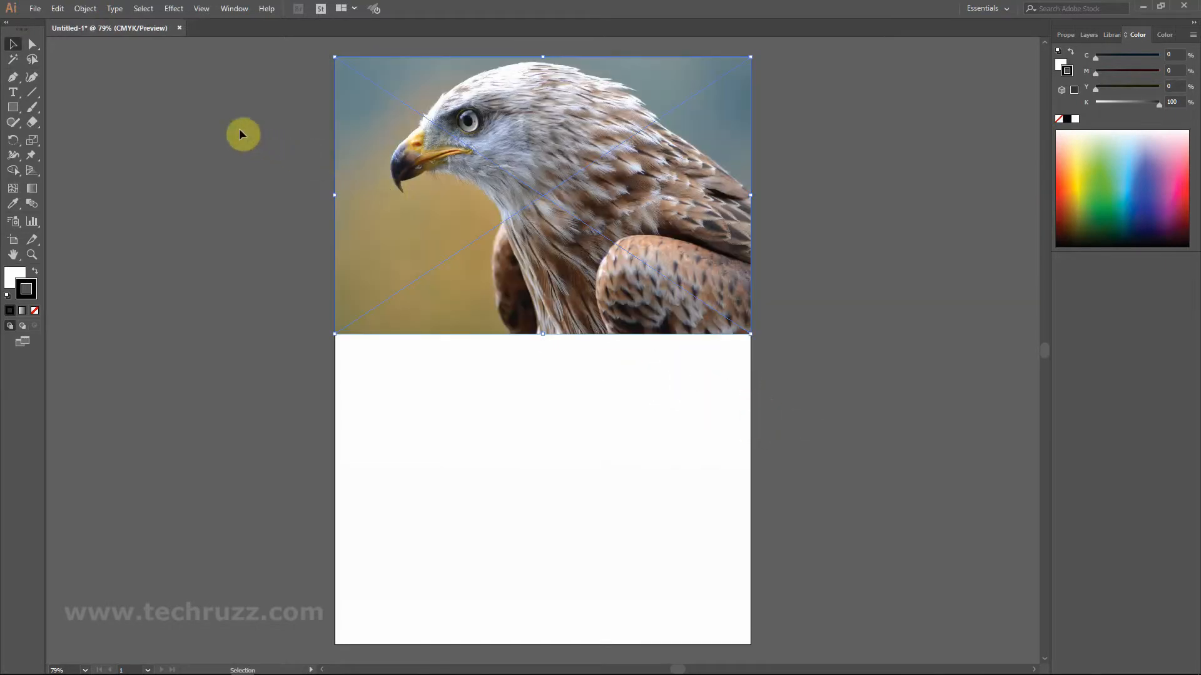
Embed the linked eagle image and move it straight down, leaving an empty strip about 36 mm high above it.
{"action": "left_click", "coordinate": [1063, 35]}
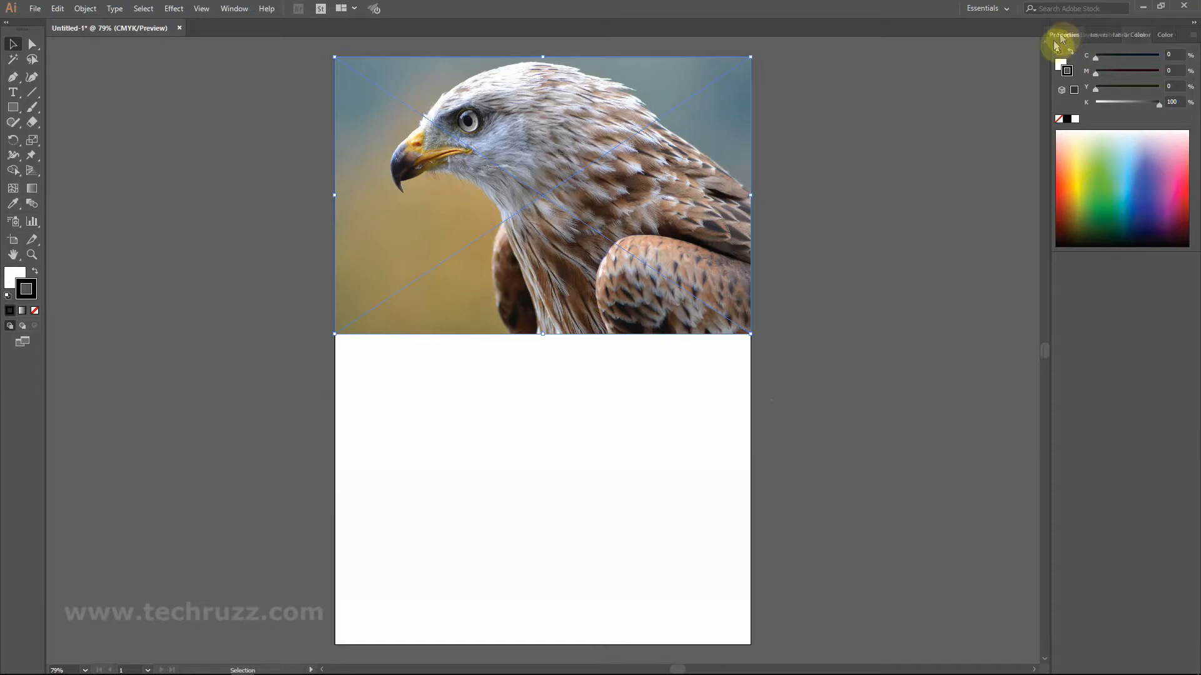
{"action": "left_click", "coordinate": [1087, 279]}
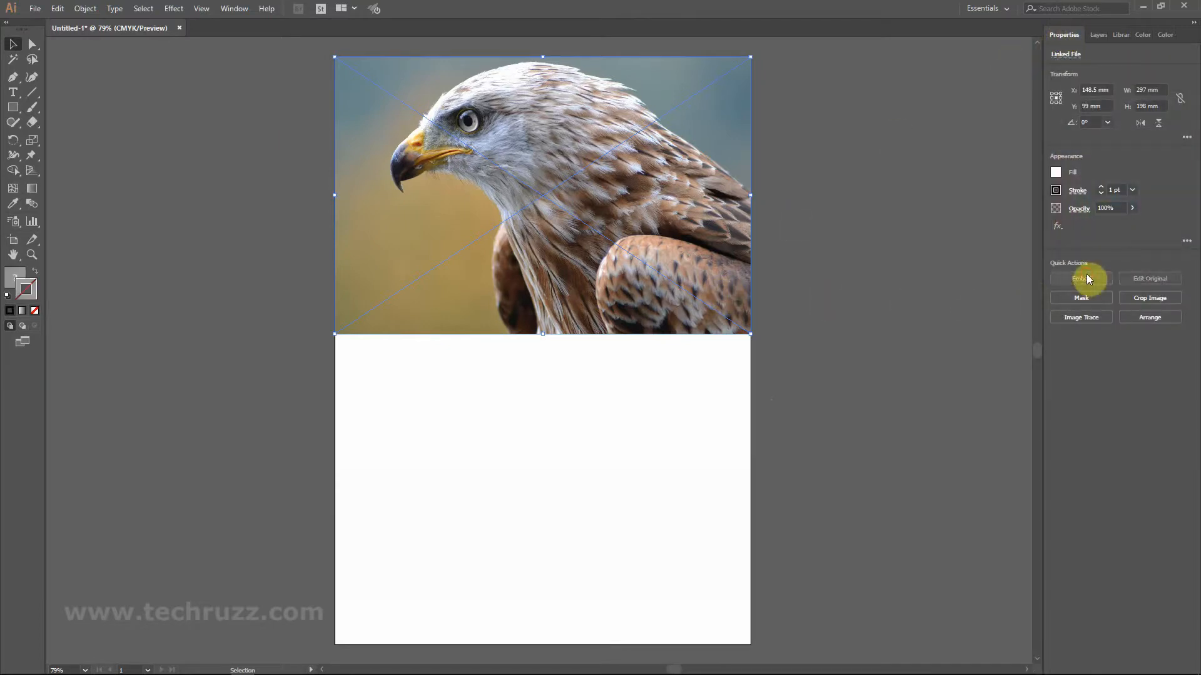
{"action": "left_click", "coordinate": [825, 251]}
{"action": "left_click", "coordinate": [641, 209]}
{"action": "left_click_drag", "start_coordinate": [591, 219], "coordinate": [806, 251]}
{"action": "left_click", "coordinate": [842, 278]}
{"action": "left_click", "coordinate": [806, 253]}
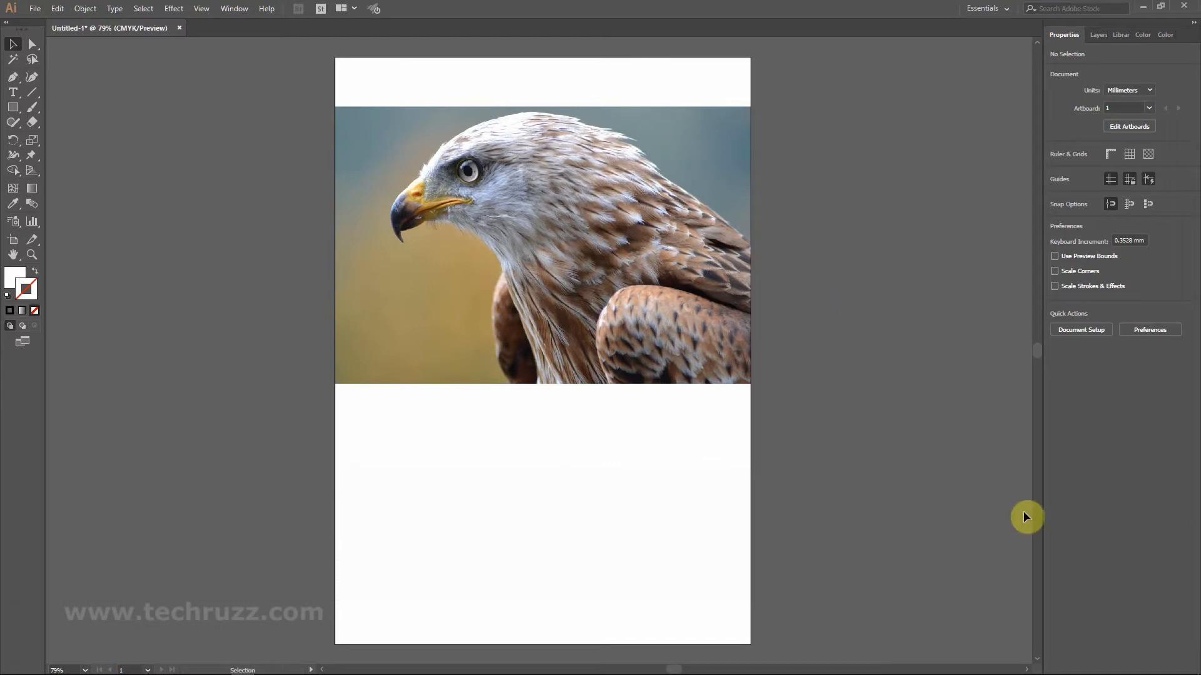
Draw a rectangle about 297 × 36 mm filling the empty strip between the artboard's top edge and the eagle image.
{"action": "scroll", "coordinate": [876, 525], "scroll_direction": "down", "scroll_amount": 2}
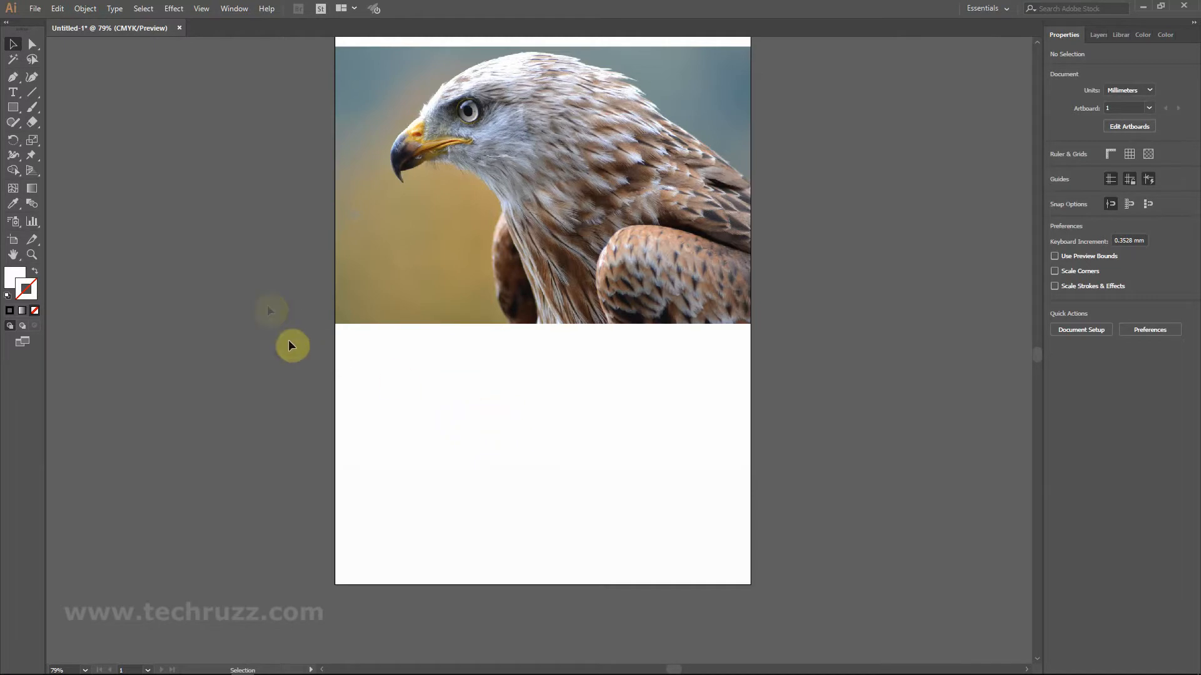
{"action": "scroll", "coordinate": [257, 267], "scroll_direction": "up", "scroll_amount": 2}
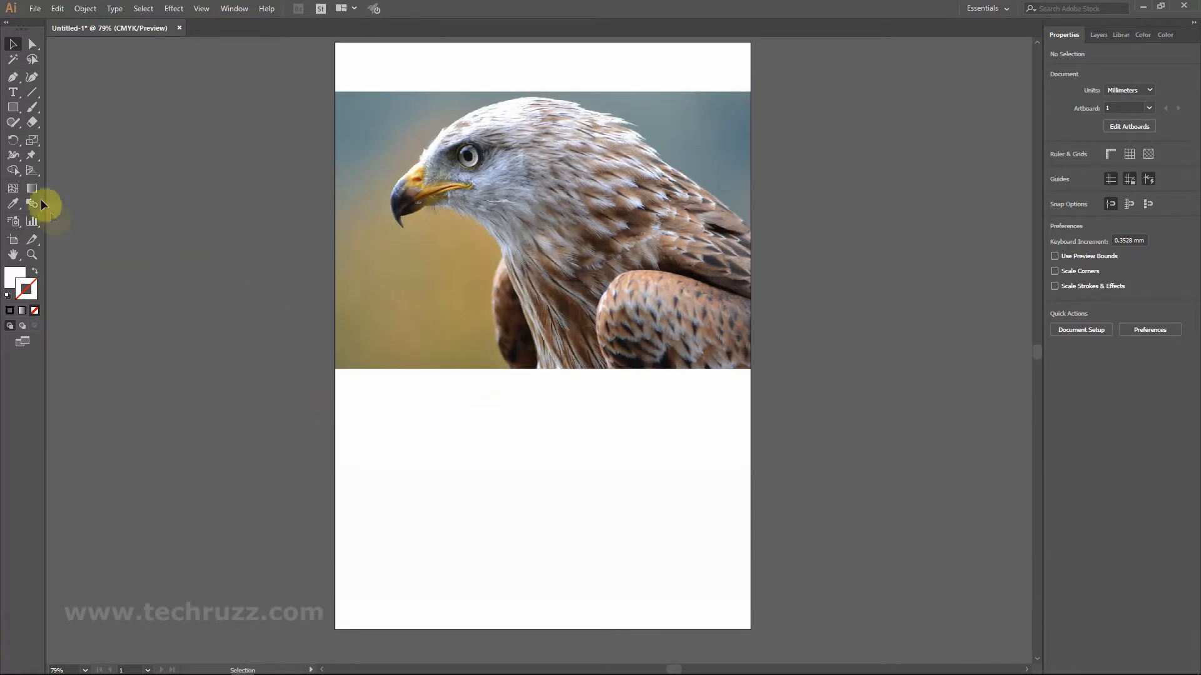
{"action": "left_click", "coordinate": [13, 107]}
{"action": "scroll", "coordinate": [368, 395], "scroll_direction": "up", "scroll_amount": 1}
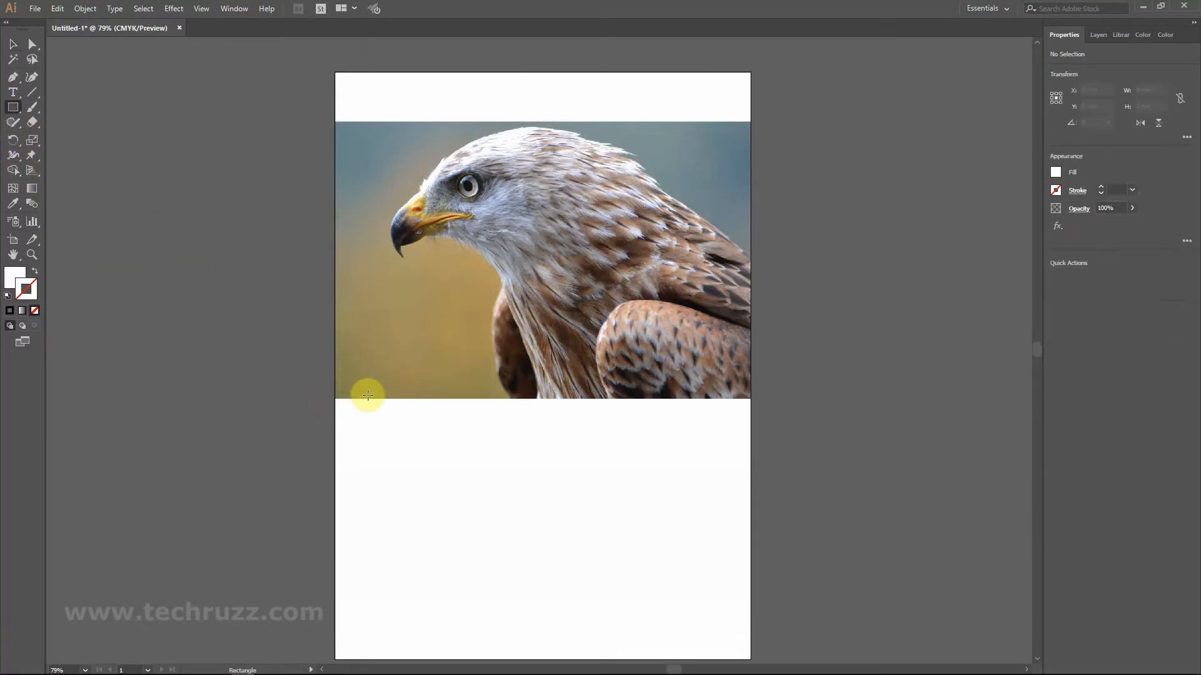
{"action": "left_click_drag", "start_coordinate": [334, 72], "coordinate": [751, 124]}
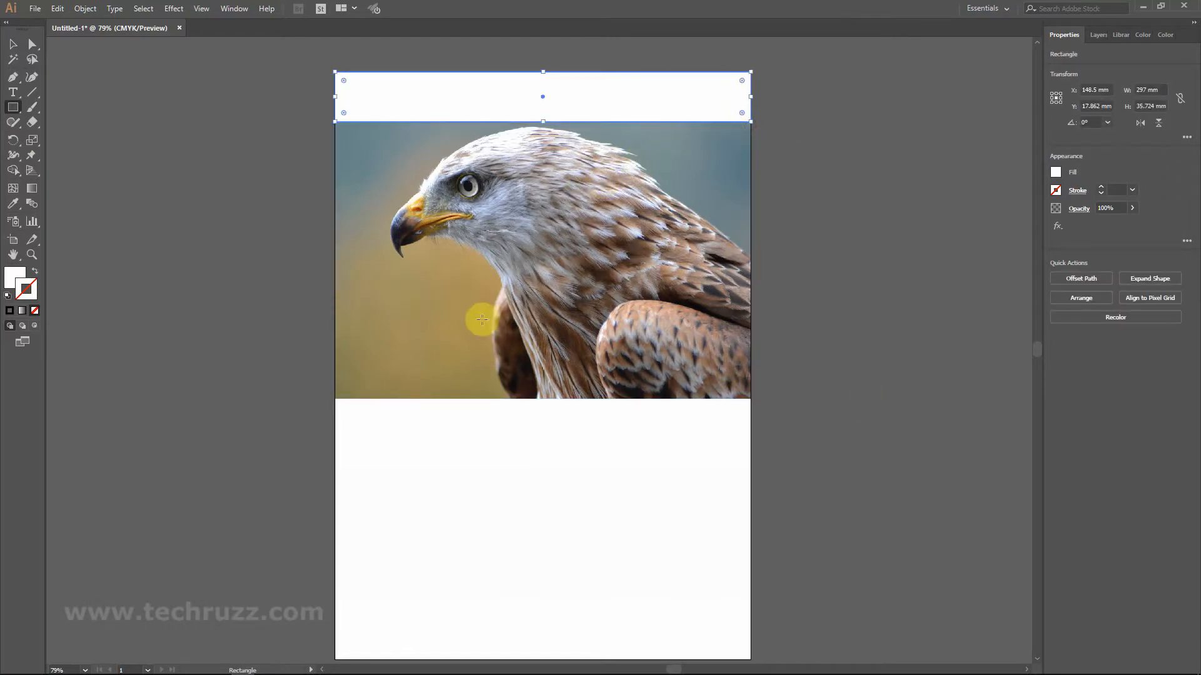
Fill the top rectangle with a dark brown sampled from the eagle's feathers using the Eyedropper, and deselect it.
{"action": "left_click", "coordinate": [14, 203]}
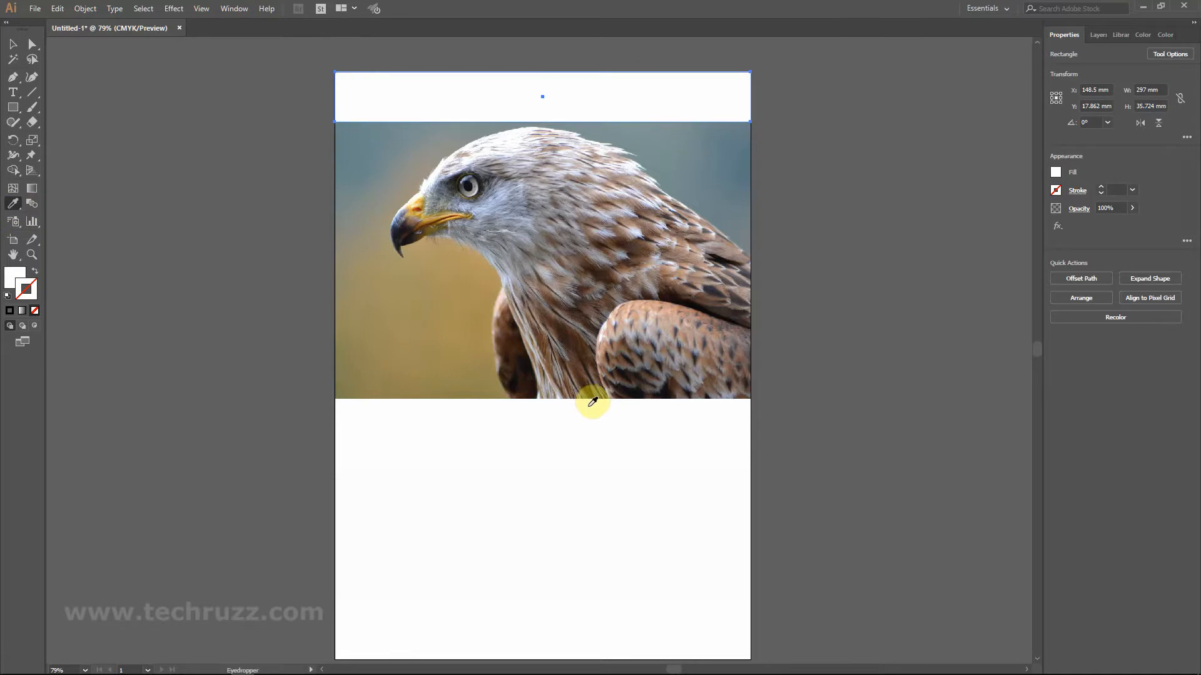
{"action": "left_click", "coordinate": [687, 330]}
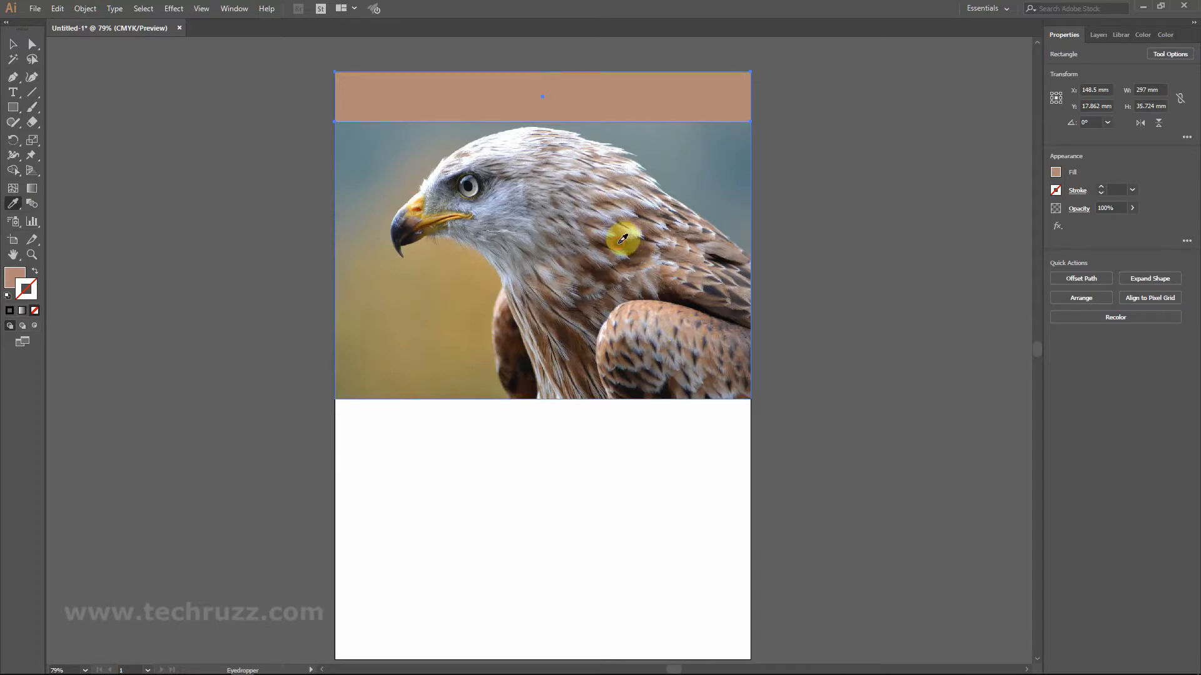
{"action": "left_click", "coordinate": [622, 239]}
{"action": "left_click", "coordinate": [619, 237]}
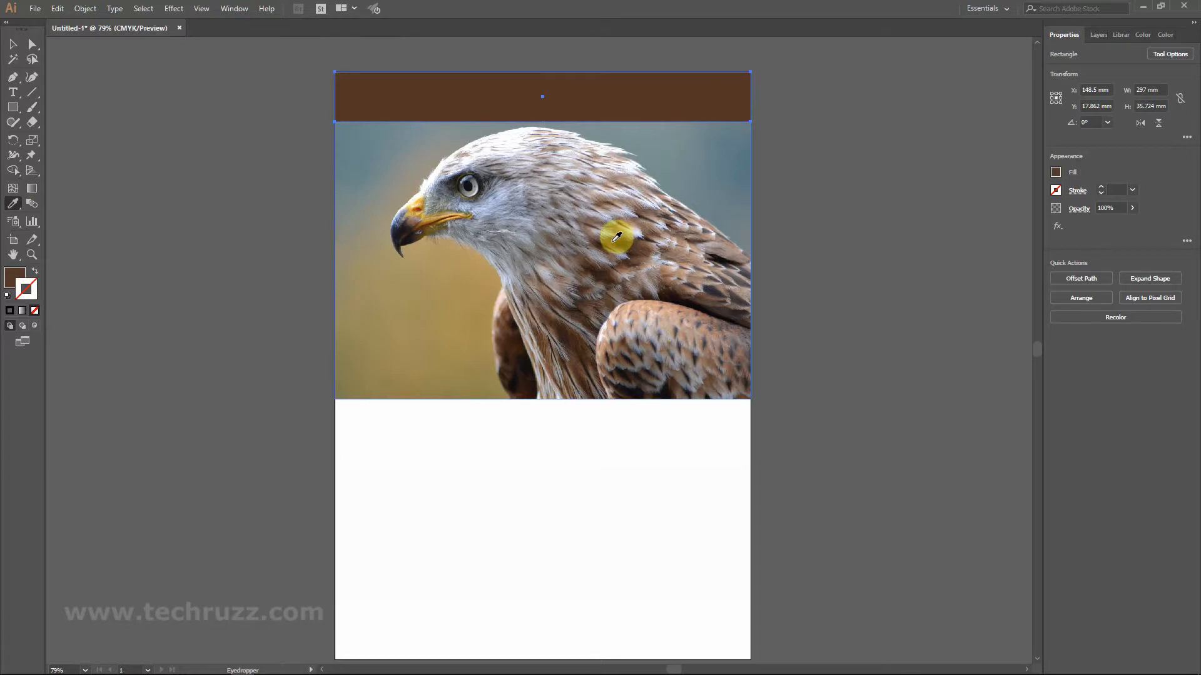
{"action": "left_click", "coordinate": [615, 237]}
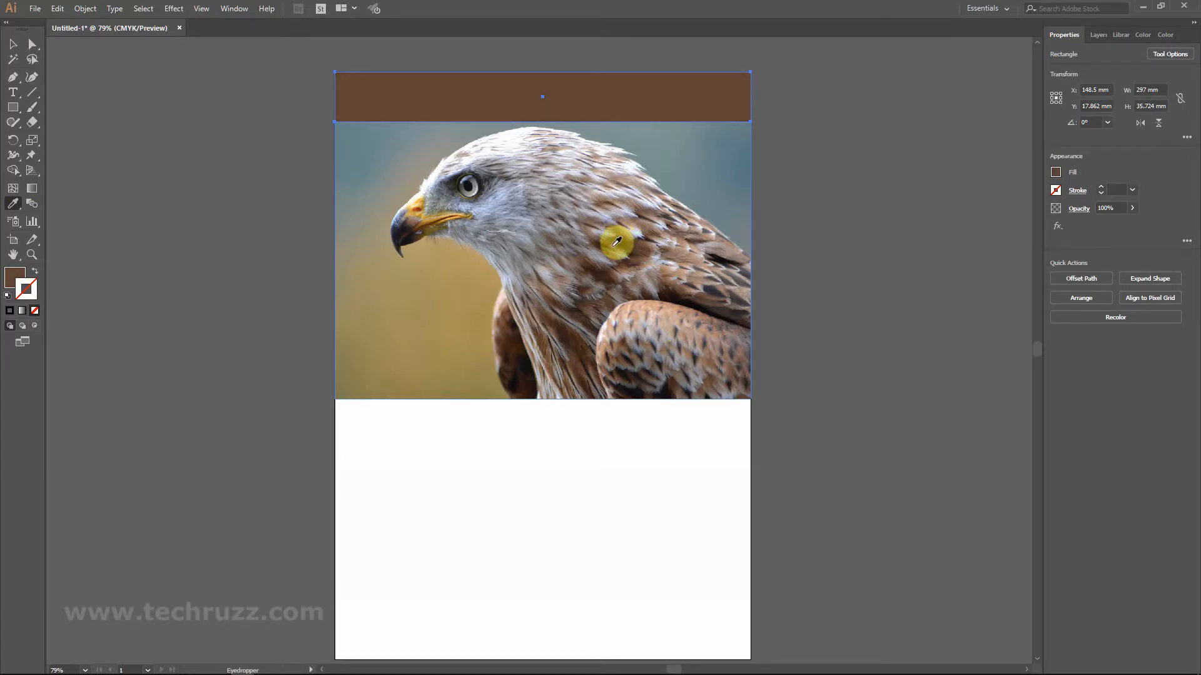
{"action": "left_click", "coordinate": [13, 44]}
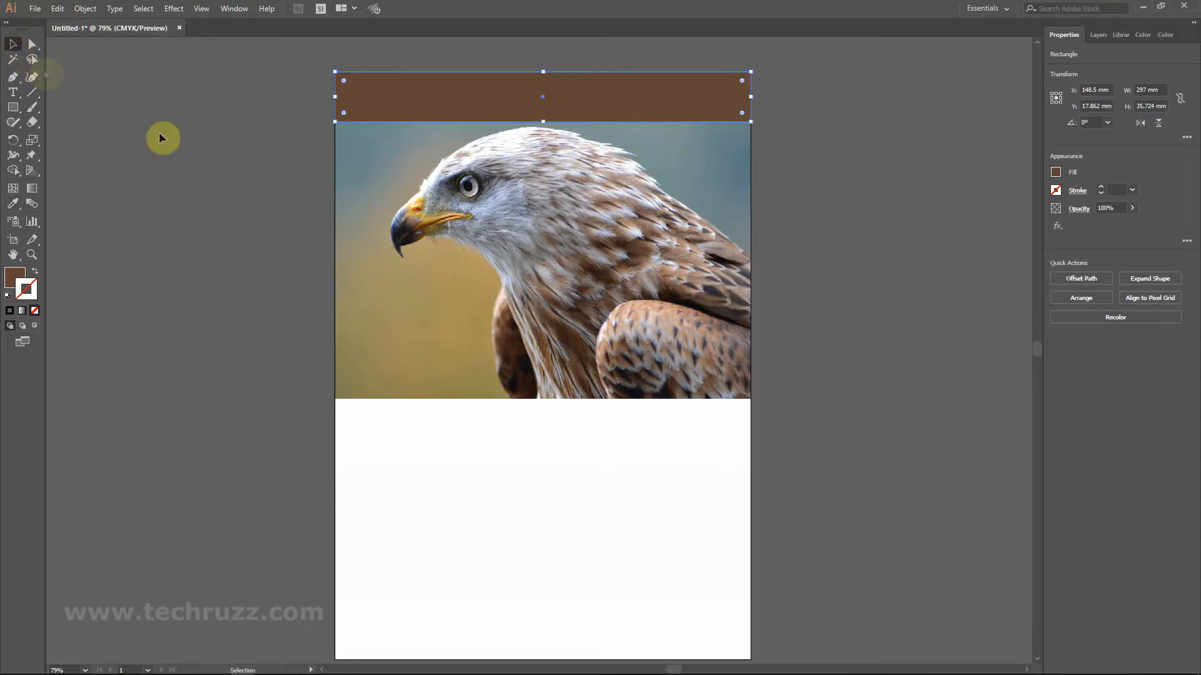
{"action": "left_click", "coordinate": [810, 310]}
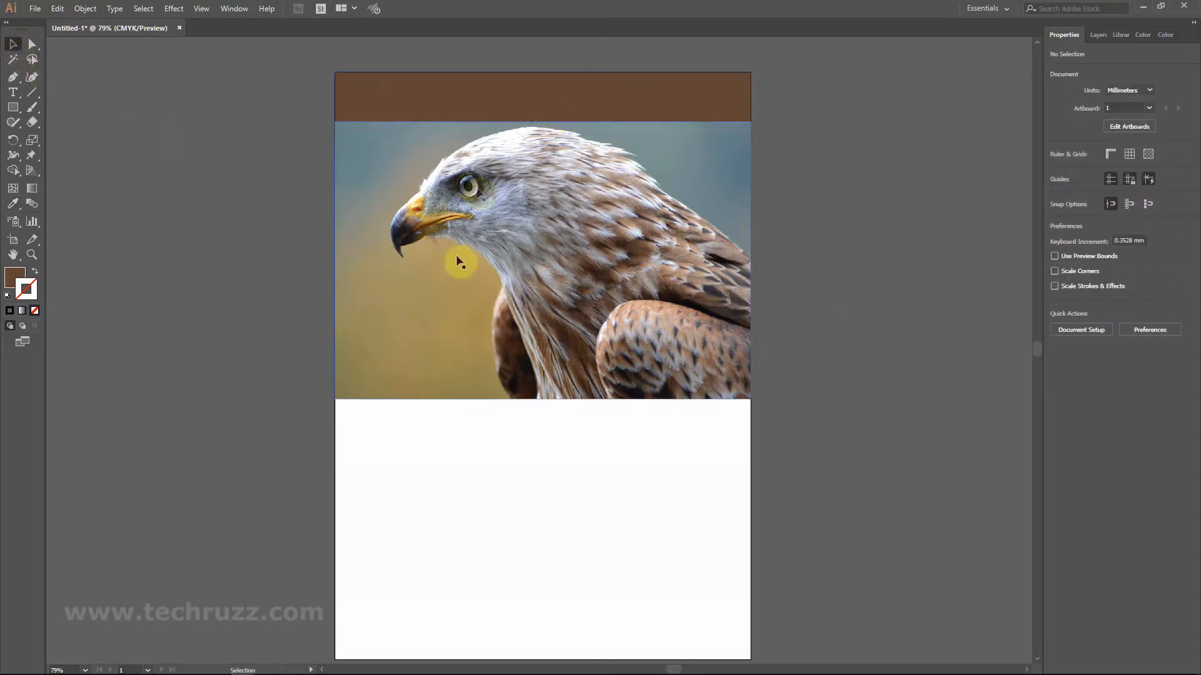
Duplicate the brown rectangle directly below the image and stretch the copy down to the artboard's bottom edge, about 186 mm high.
{"action": "left_click", "coordinate": [483, 102]}
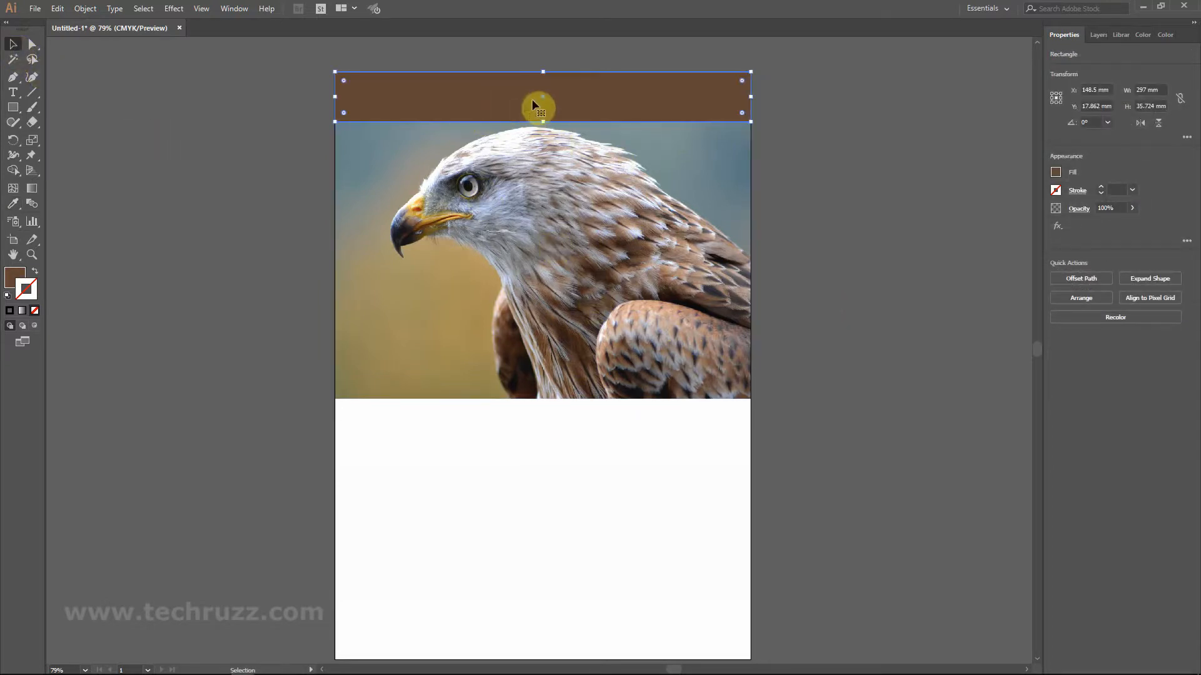
{"action": "left_click_drag", "start_coordinate": [521, 102], "coordinate": [523, 437]}
{"action": "scroll", "coordinate": [829, 201], "scroll_direction": "down", "scroll_amount": 3}
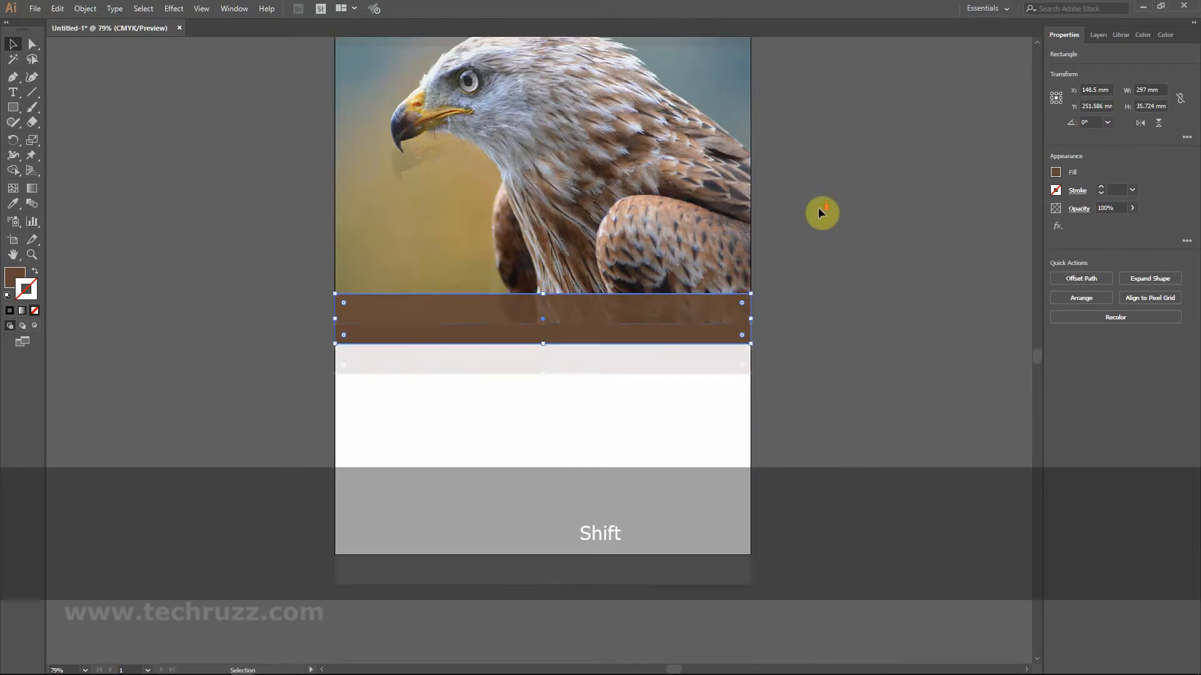
{"action": "left_click_drag", "start_coordinate": [543, 344], "coordinate": [556, 554]}
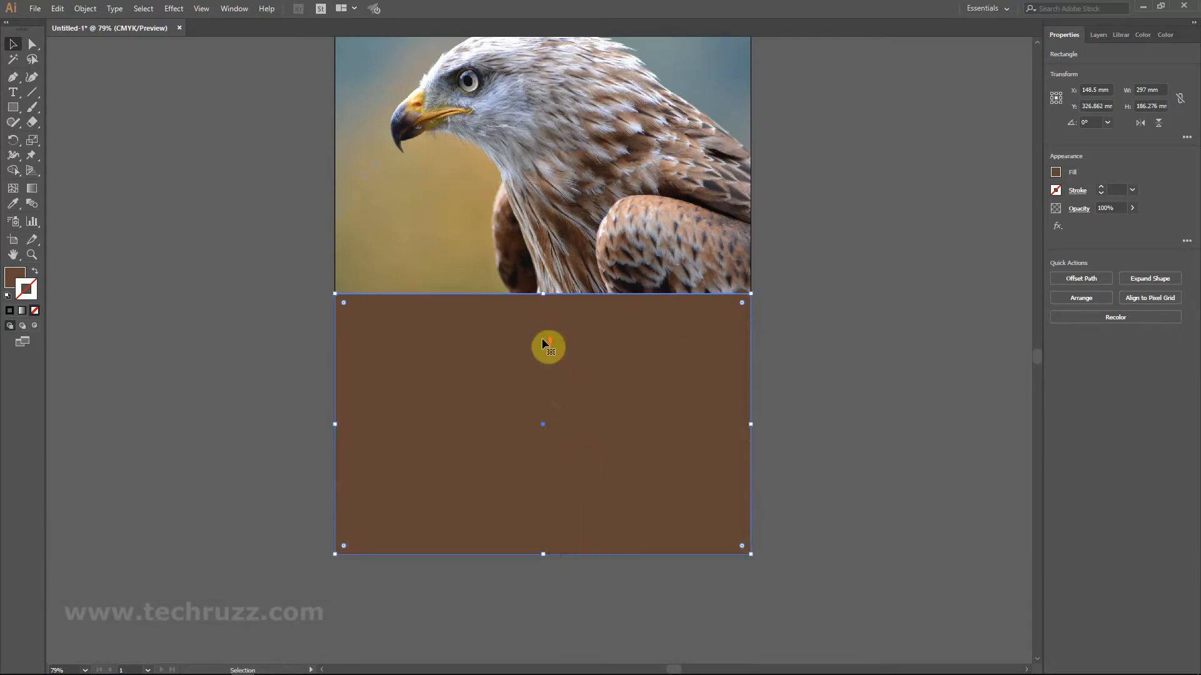
{"action": "scroll", "coordinate": [544, 344], "scroll_direction": "up", "scroll_amount": 2}
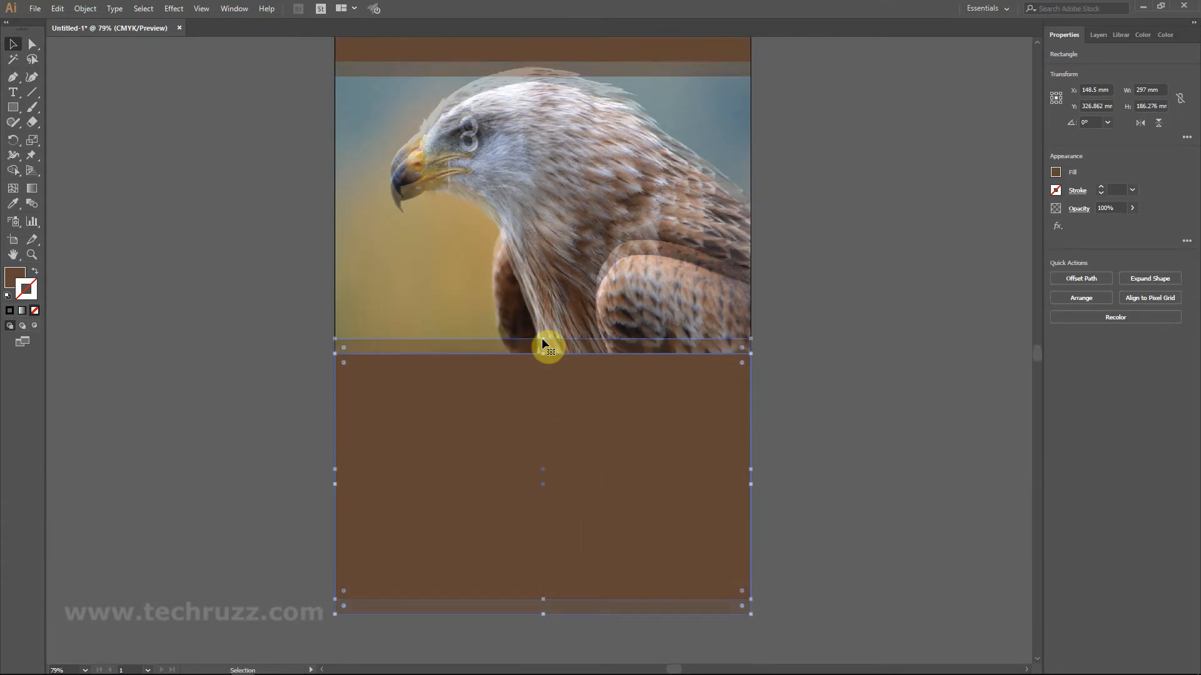
Recolour the large lower rectangle with a tan sampled from the photo's blurred background using the Eyedropper, and deselect it.
{"action": "left_click", "coordinate": [13, 206]}
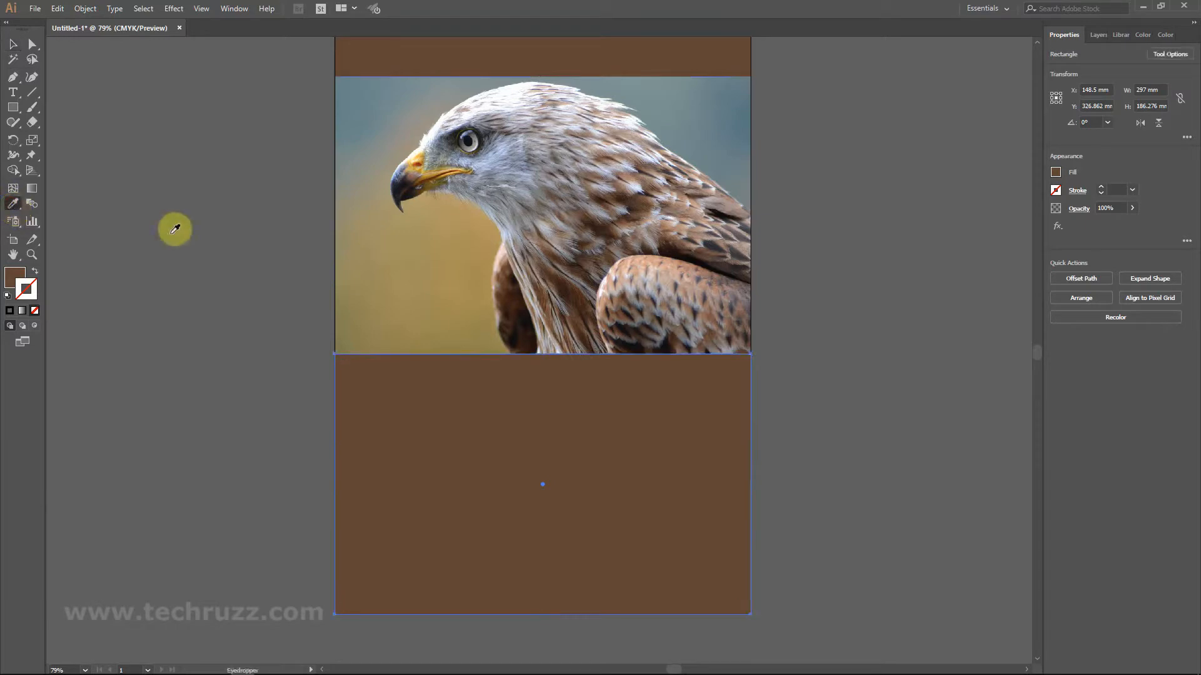
{"action": "left_click", "coordinate": [355, 236]}
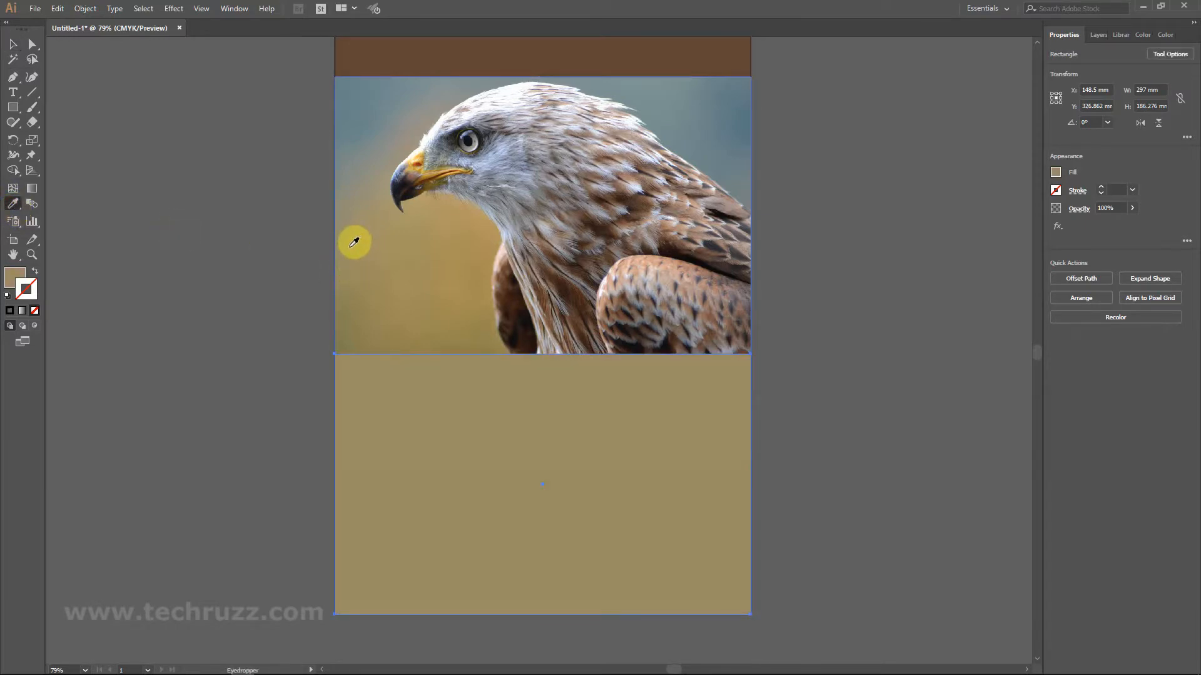
{"action": "left_click", "coordinate": [13, 44]}
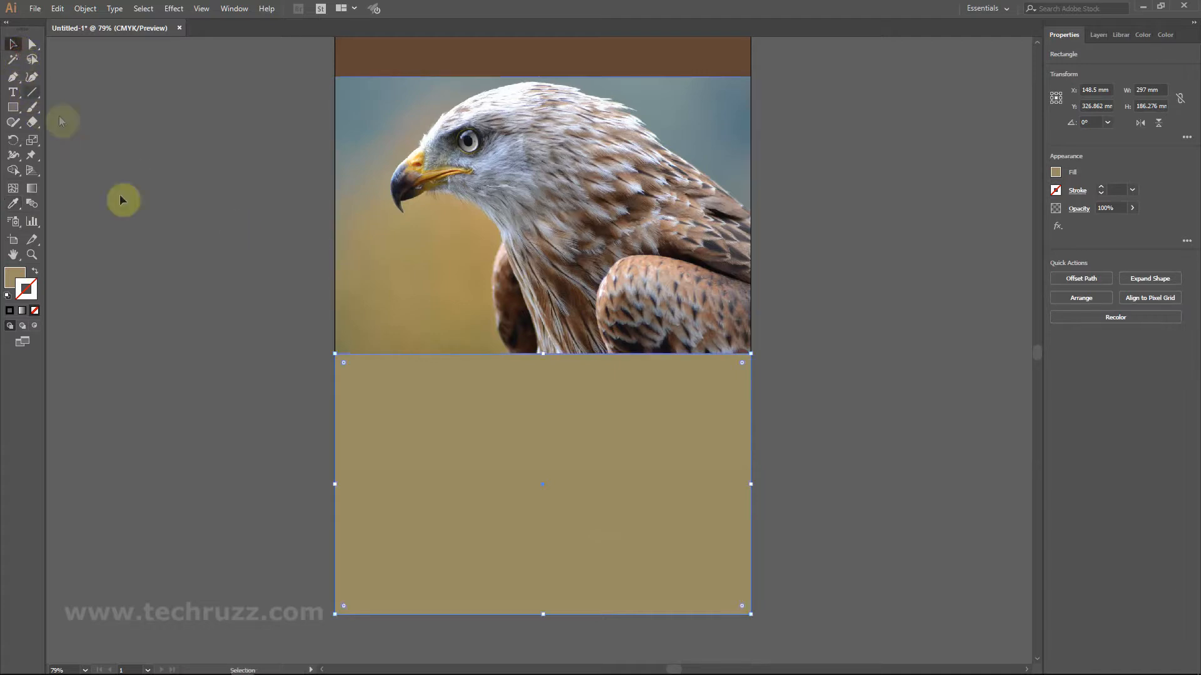
{"action": "left_click", "coordinate": [128, 209]}
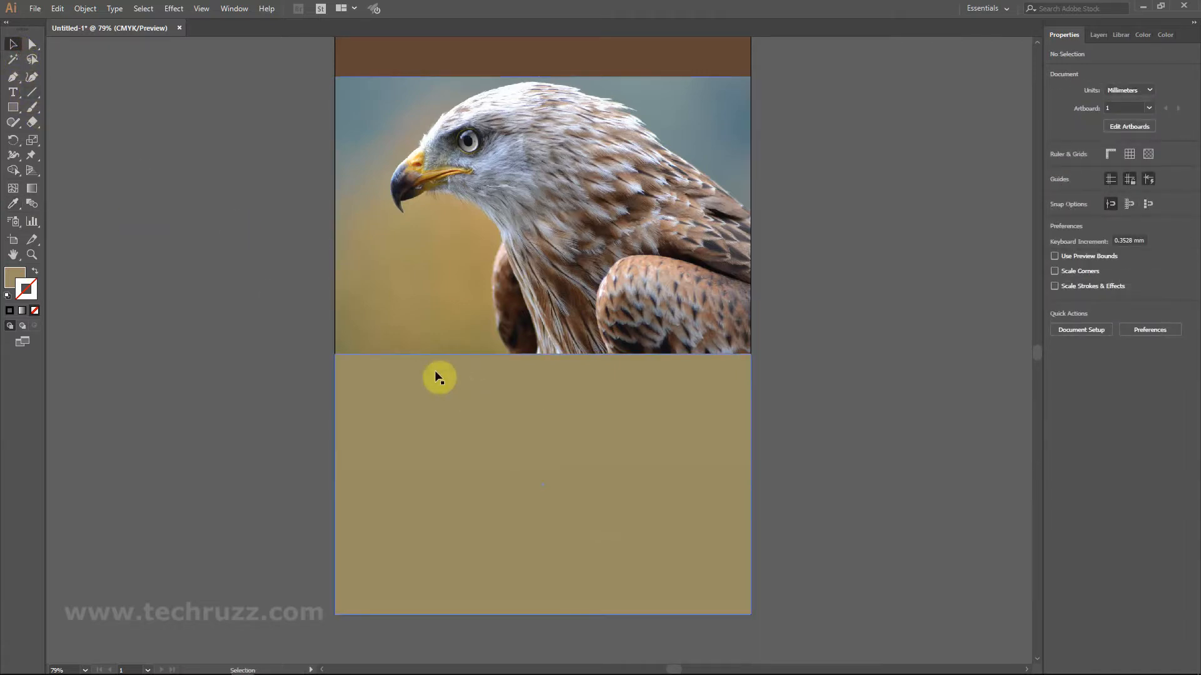
Lower the tan rectangle's top edge slightly to a height of about 184 mm, leaving a thin white gap below the image.
{"action": "left_click", "coordinate": [513, 373]}
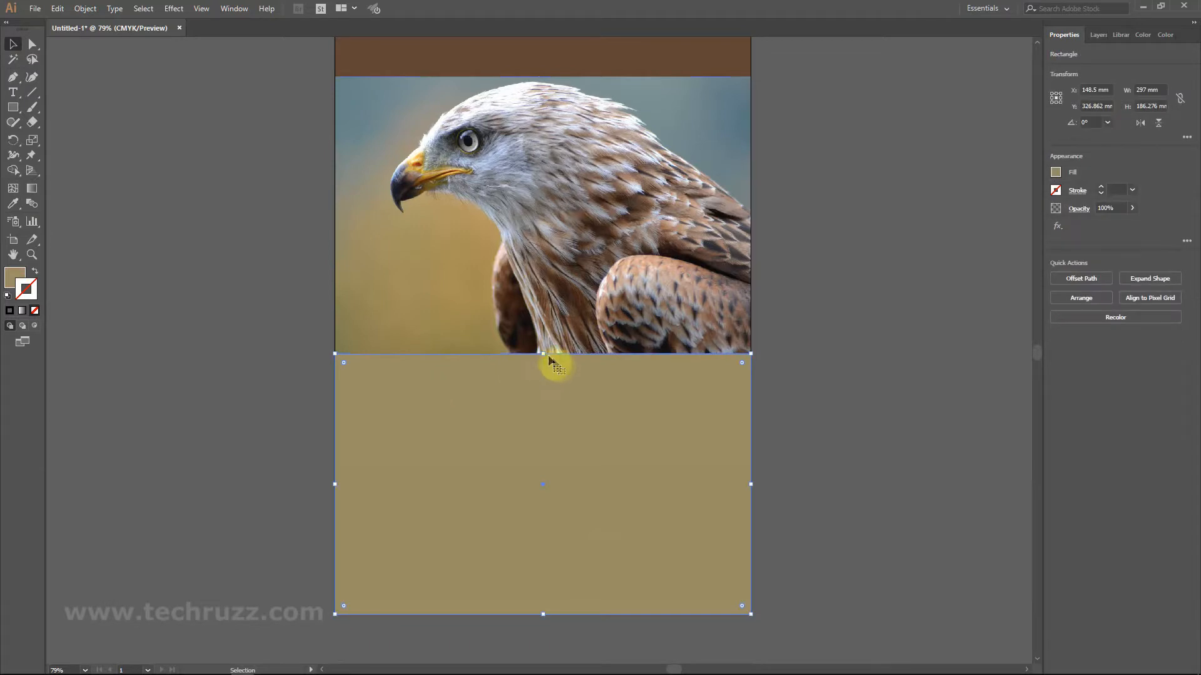
{"action": "left_click_drag", "start_coordinate": [543, 354], "coordinate": [540, 356]}
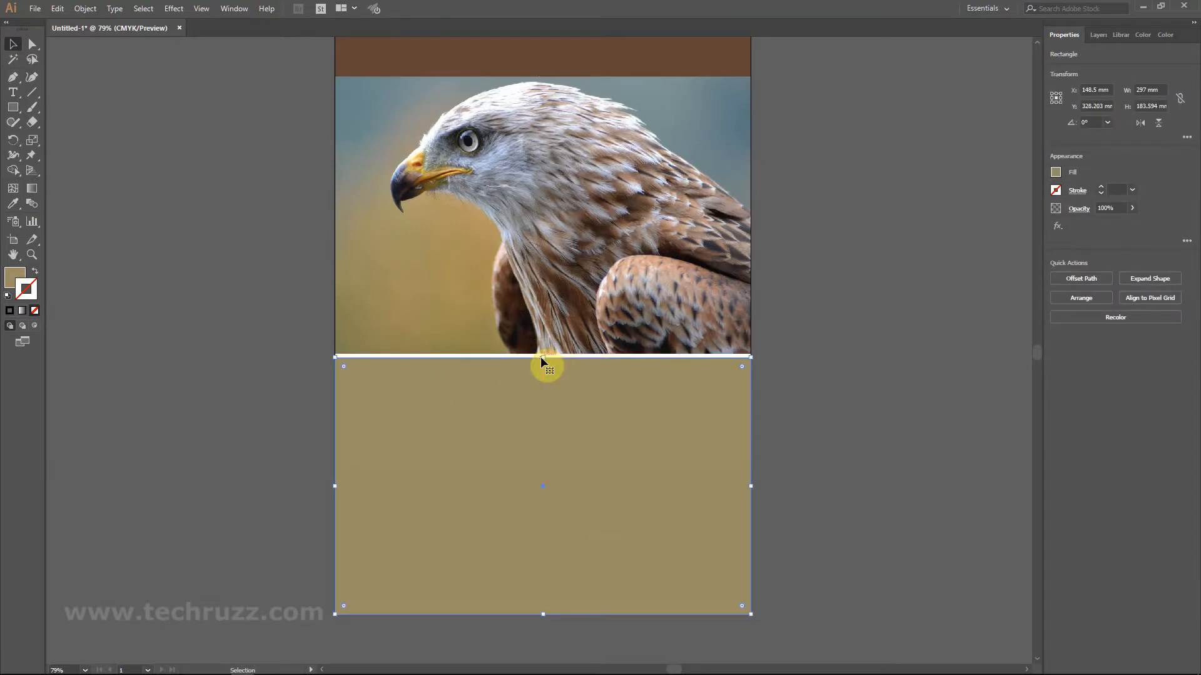
{"action": "left_click", "coordinate": [265, 321]}
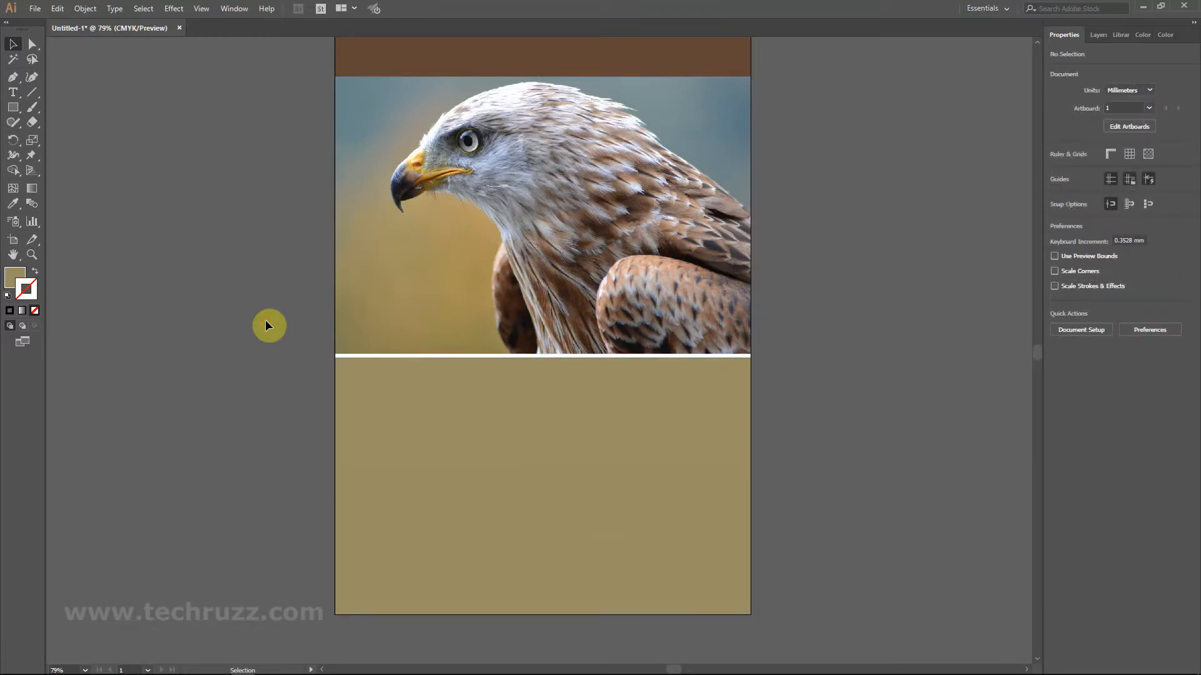
Reduce the tan rectangle's opacity to 56% and deselect it.
{"action": "scroll", "coordinate": [266, 320], "scroll_direction": "down", "scroll_amount": 1}
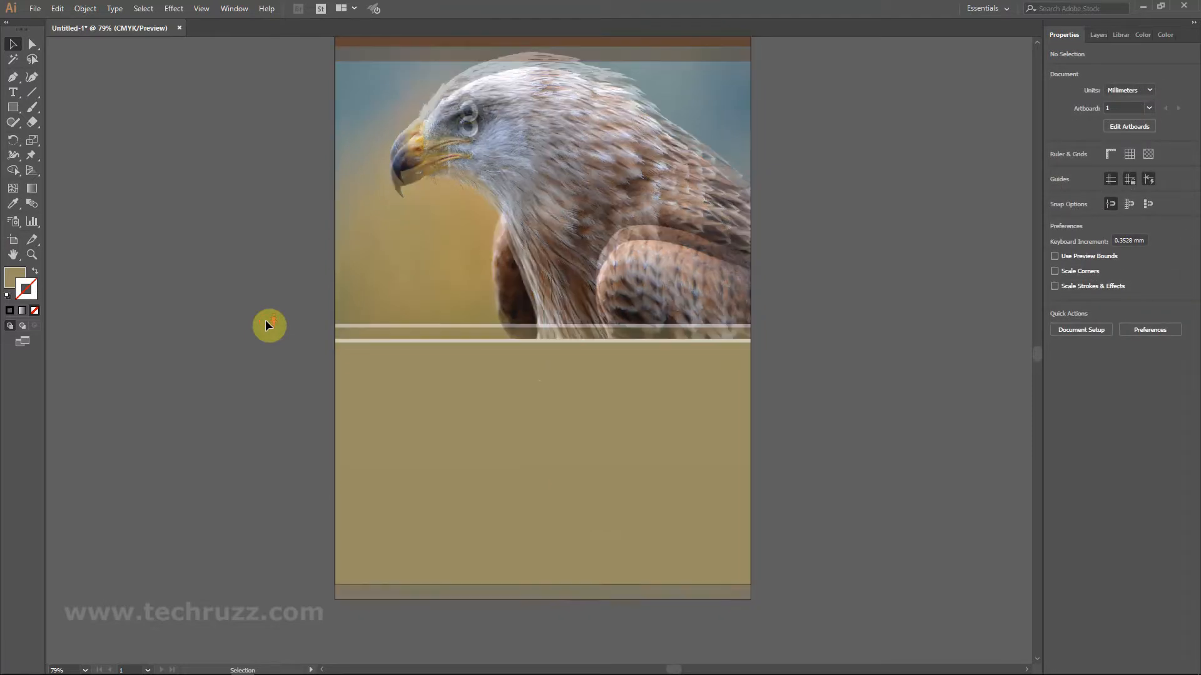
{"action": "left_click", "coordinate": [453, 348]}
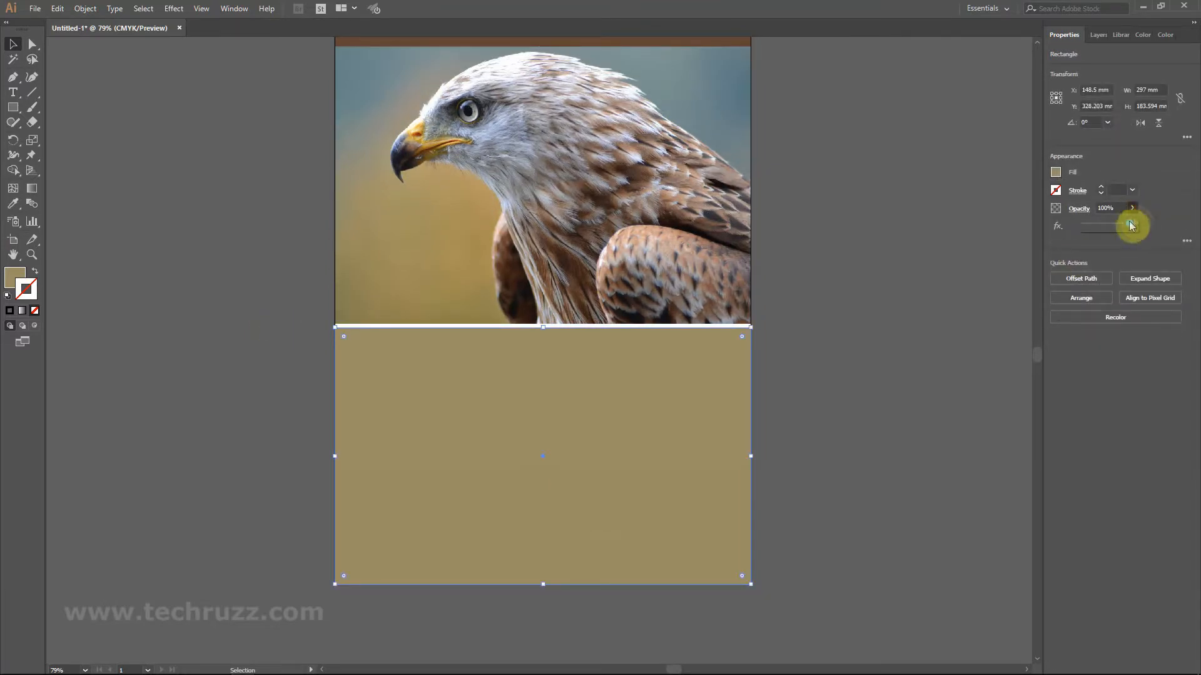
{"action": "left_click_drag", "start_coordinate": [1110, 226], "coordinate": [1111, 228]}
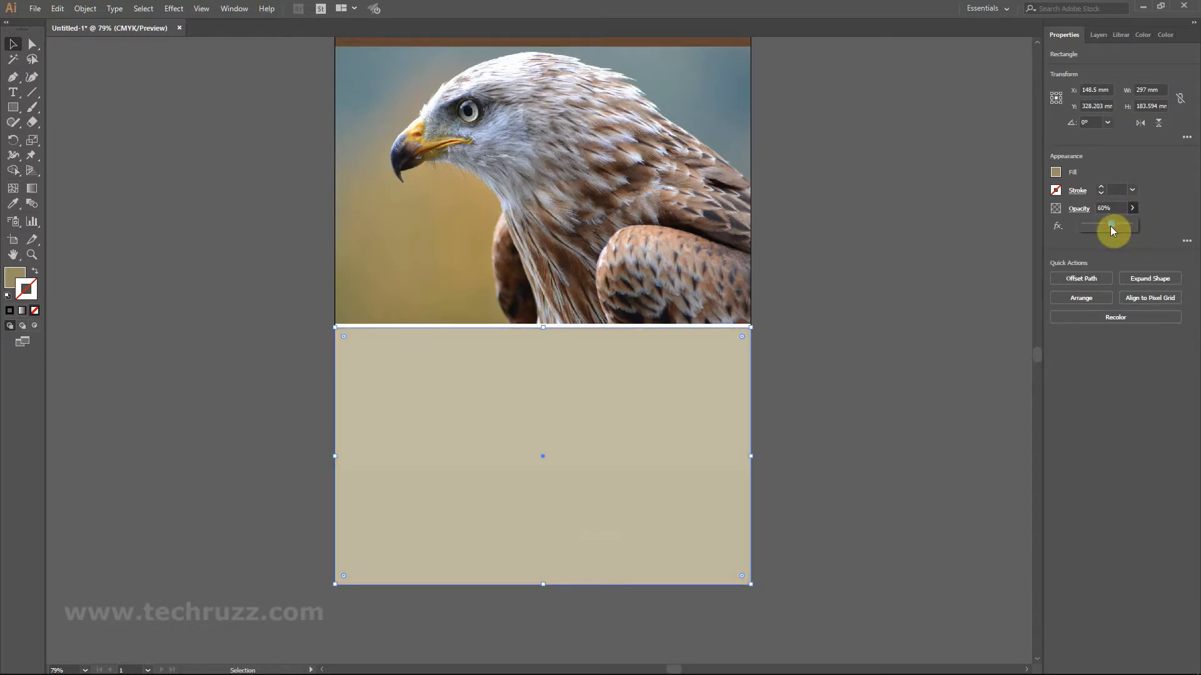
{"action": "left_click", "coordinate": [907, 243]}
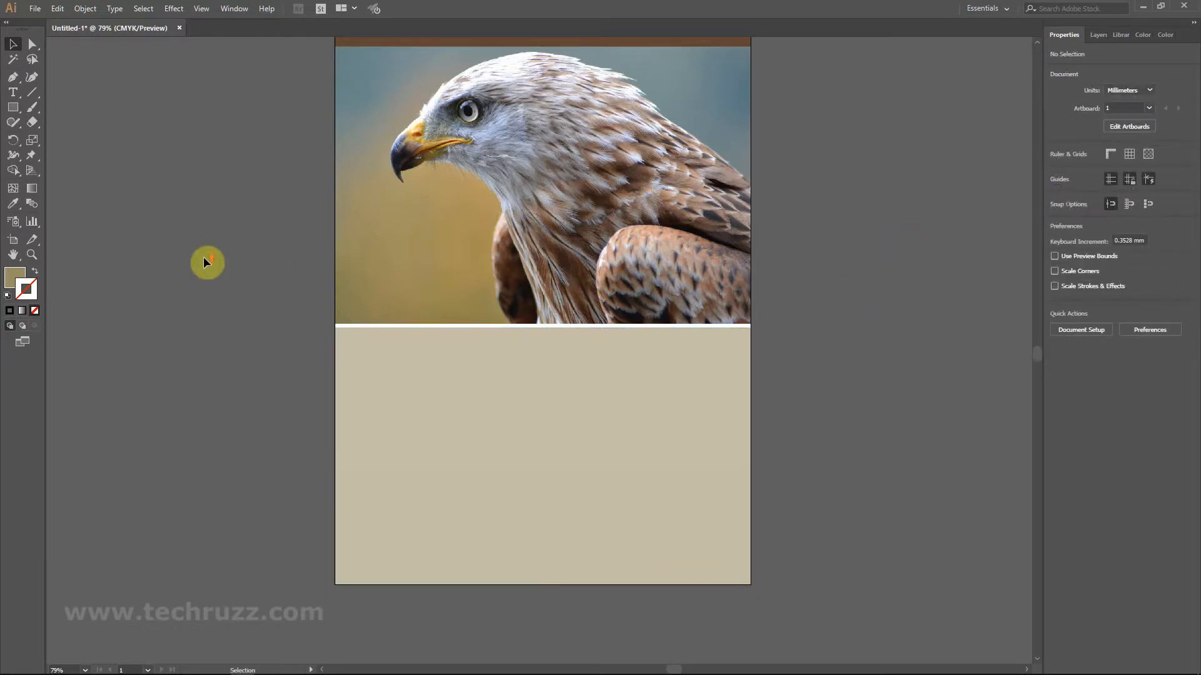
Duplicate the brown top band straight down to the artboard's bottom edge as a matching footer band.
{"action": "scroll", "coordinate": [206, 260], "scroll_direction": "up", "scroll_amount": 1}
{"action": "left_click", "coordinate": [481, 75]}
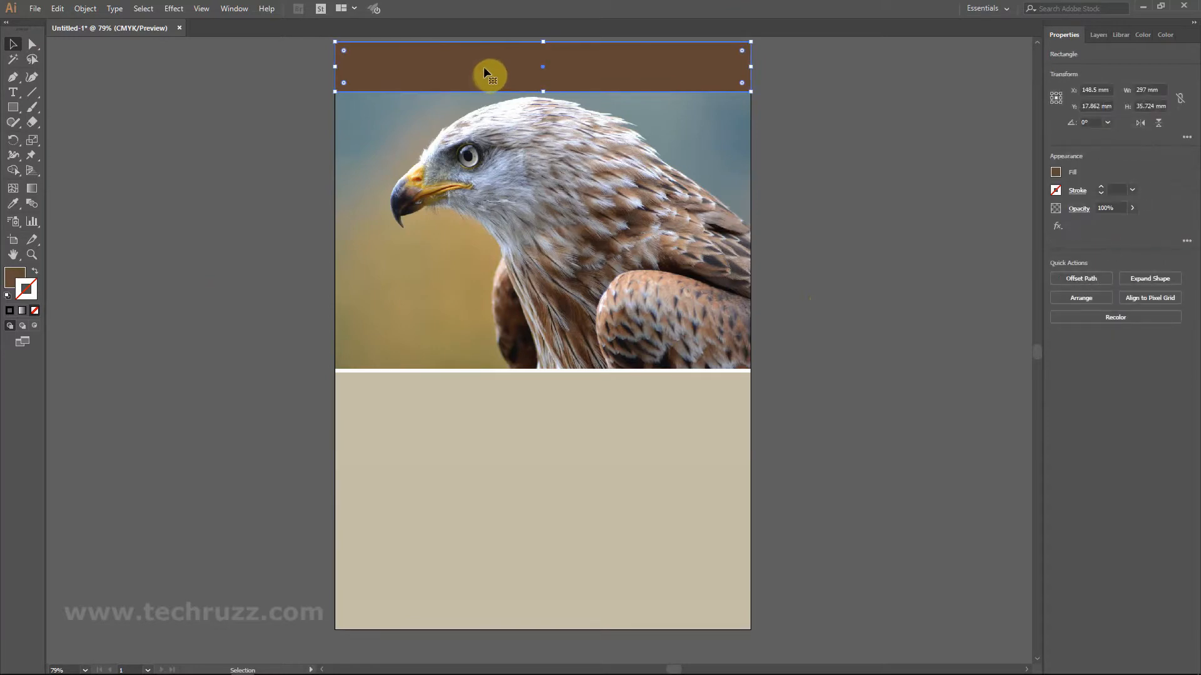
{"action": "left_click_drag", "start_coordinate": [483, 60], "coordinate": [489, 598]}
{"action": "left_click", "coordinate": [784, 411]}
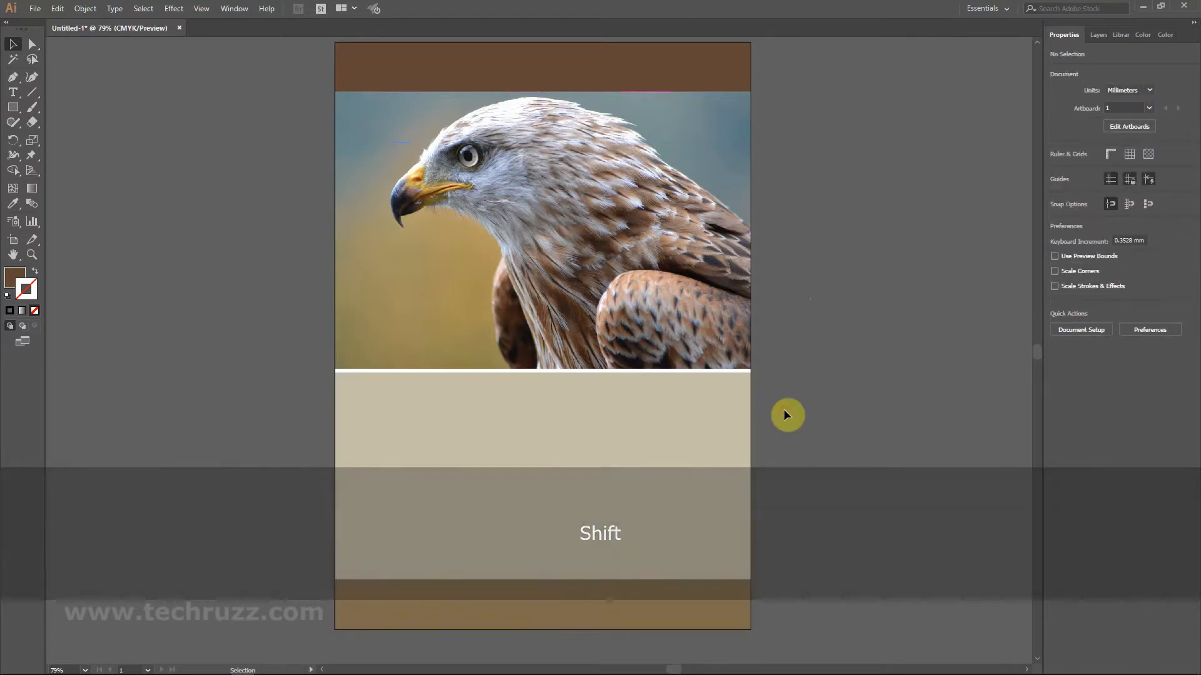
Send the semi-transparent tan rectangle to the back, behind the brown footer band, and deselect it.
{"action": "left_click", "coordinate": [554, 588]}
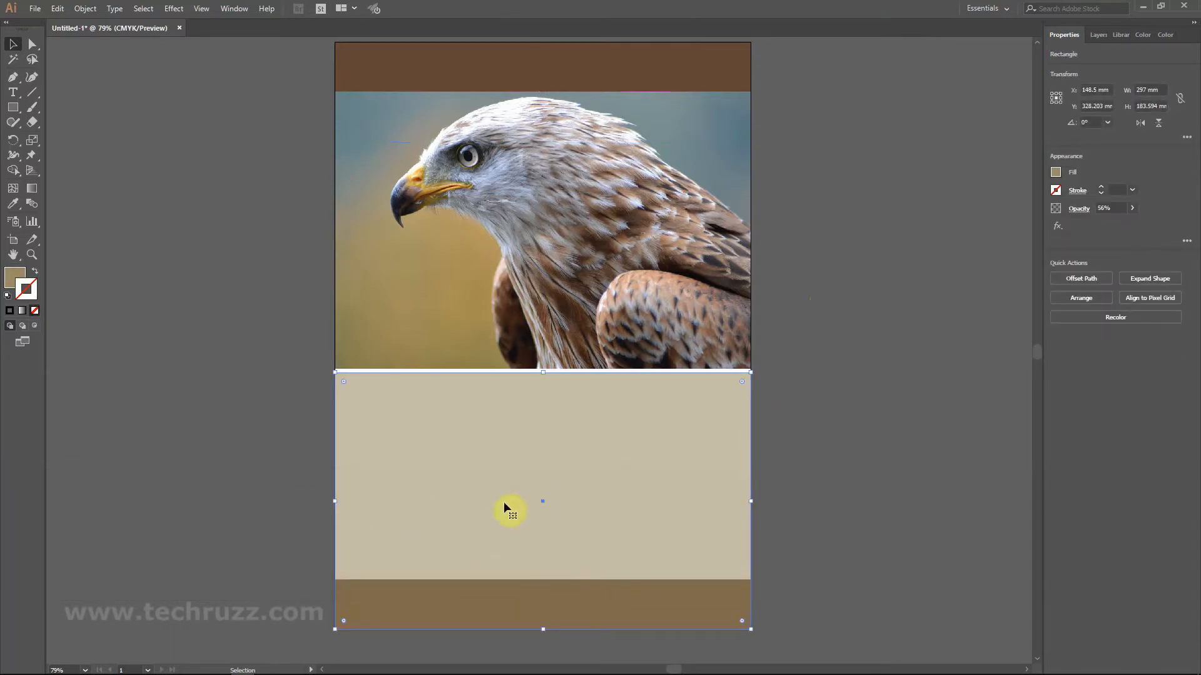
{"action": "key", "text": "ctrl+shift+bracketleft"}
{"action": "left_click", "coordinate": [827, 428]}
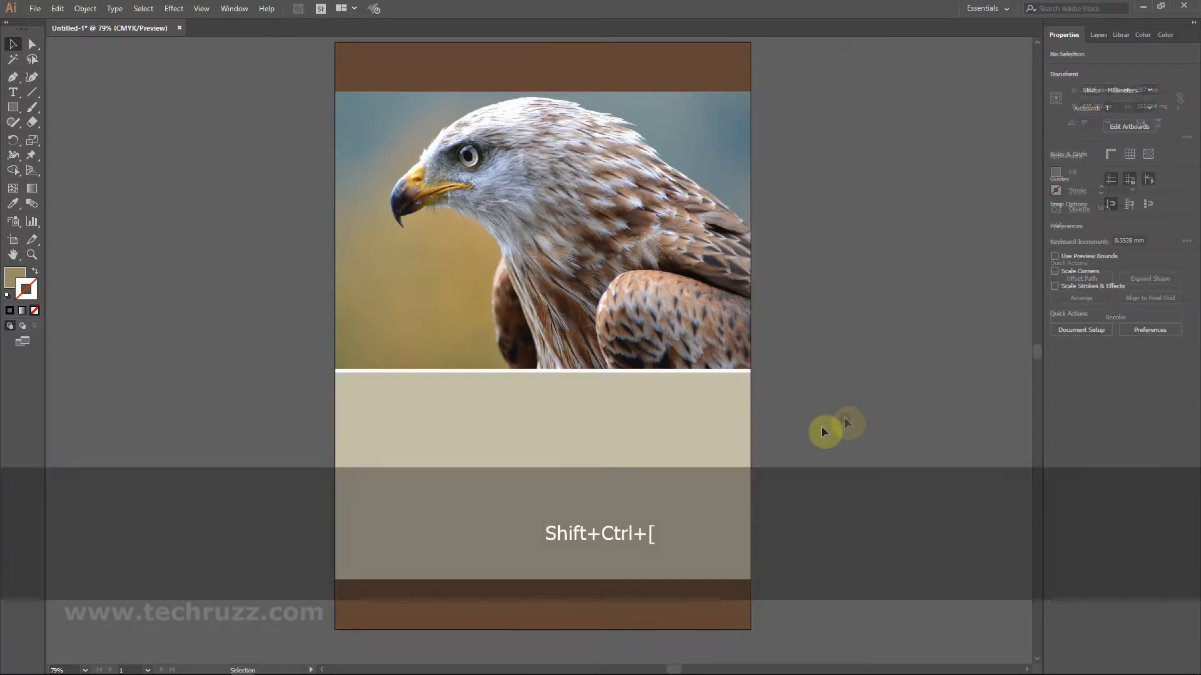
Shorten the brown footer band to about half its height by lowering its top edge, and deselect it.
{"action": "left_click", "coordinate": [543, 599]}
{"action": "left_click_drag", "start_coordinate": [543, 580], "coordinate": [545, 608]}
{"action": "left_click", "coordinate": [864, 533]}
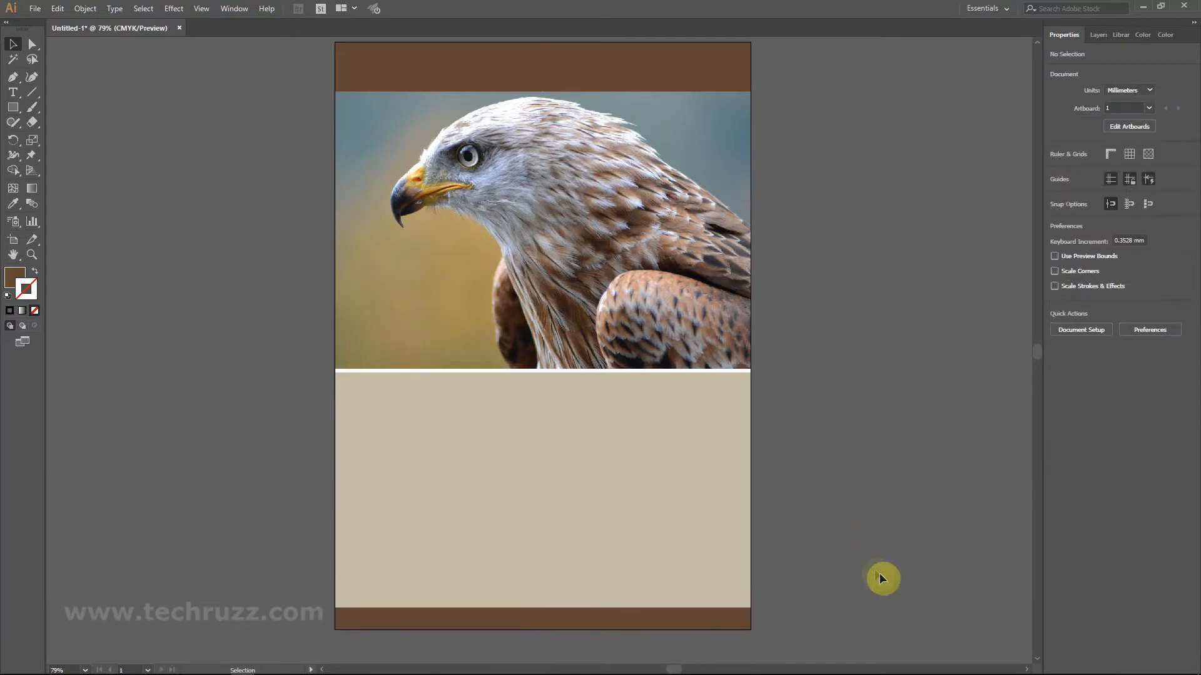
{"action": "key", "text": "ctrl+alt+0"}
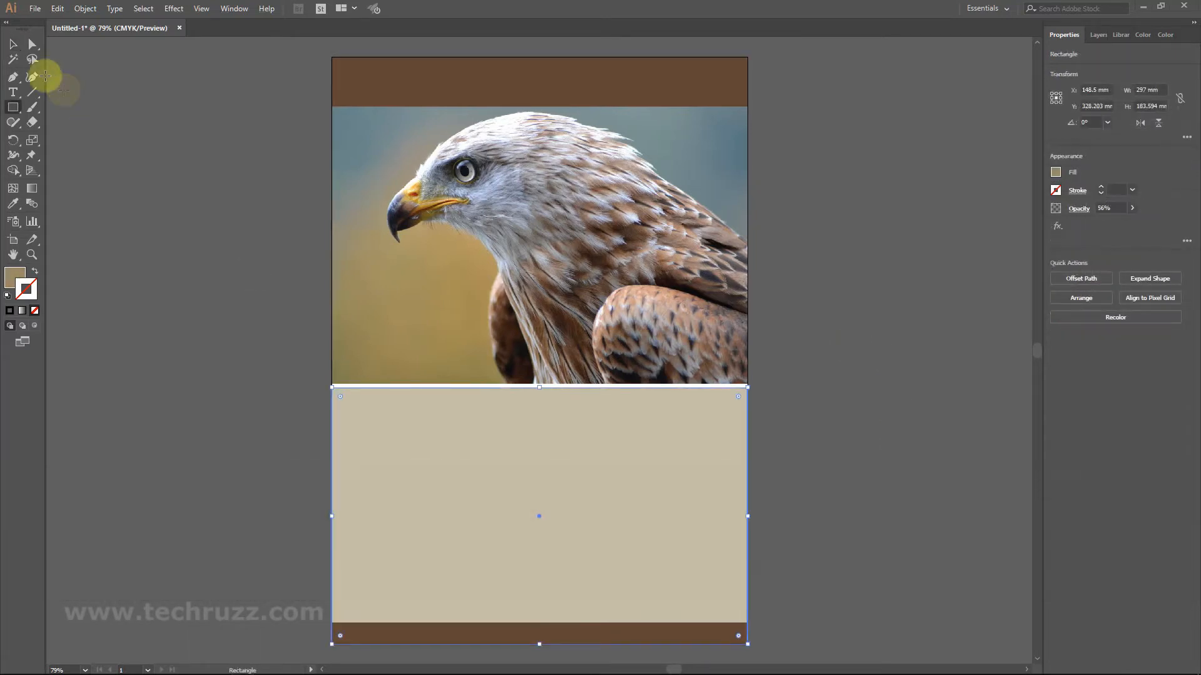
Select all the artwork on the artboard and lock it.
{"action": "left_click", "coordinate": [13, 46]}
{"action": "left_click", "coordinate": [140, 246]}
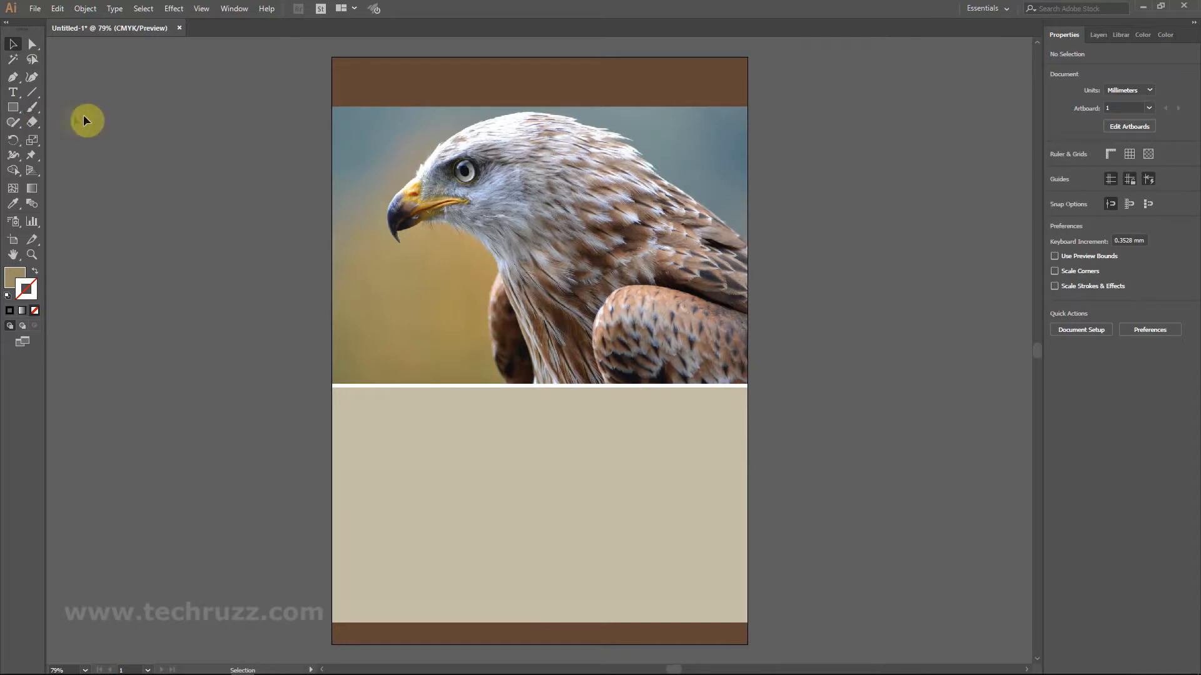
{"action": "left_click_drag", "start_coordinate": [262, 64], "coordinate": [721, 633]}
{"action": "left_click", "coordinate": [88, 9]}
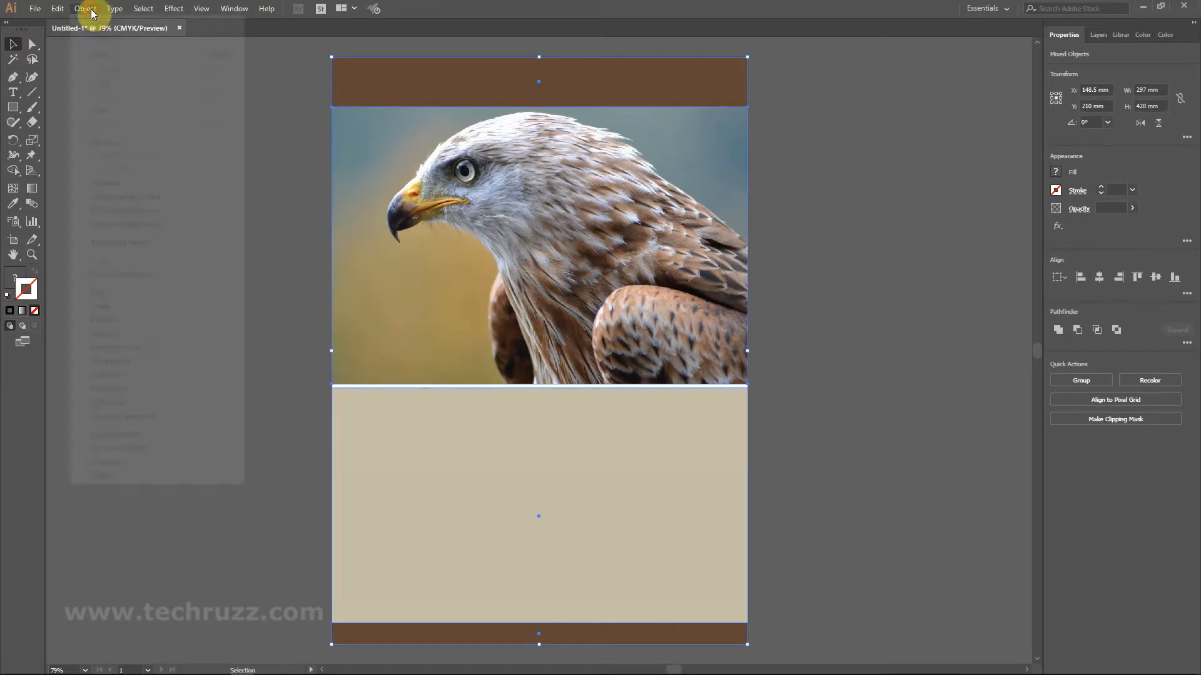
{"action": "mouse_move", "coordinate": [119, 84]}
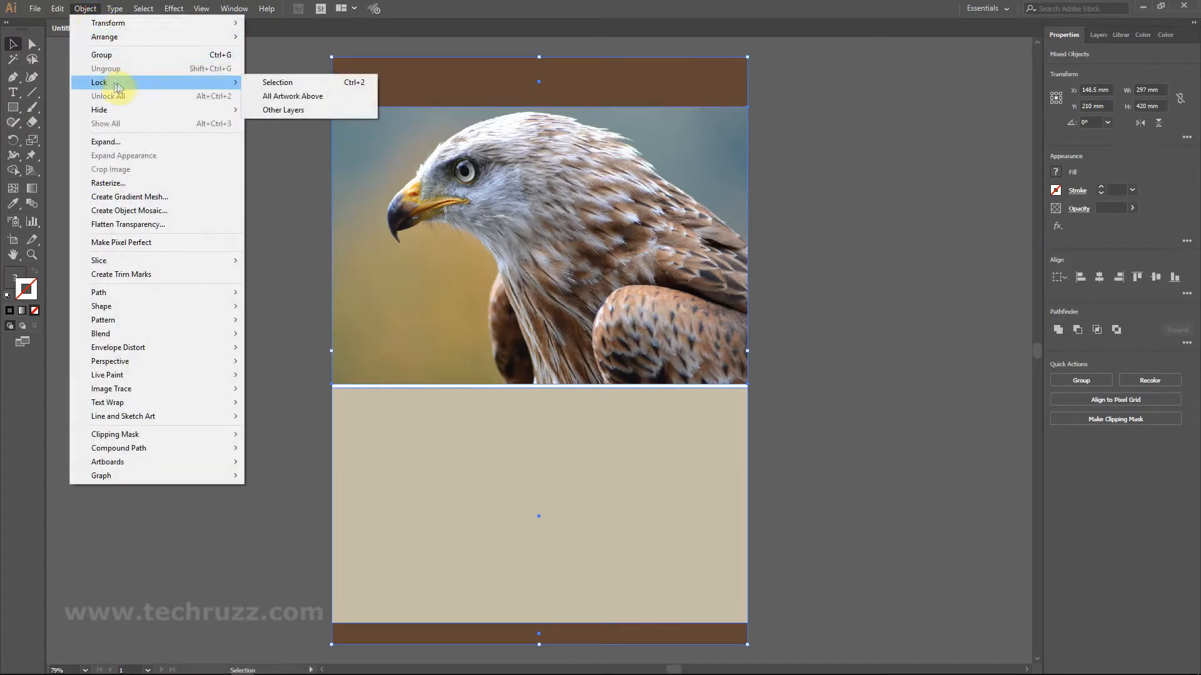
{"action": "left_click", "coordinate": [288, 85]}
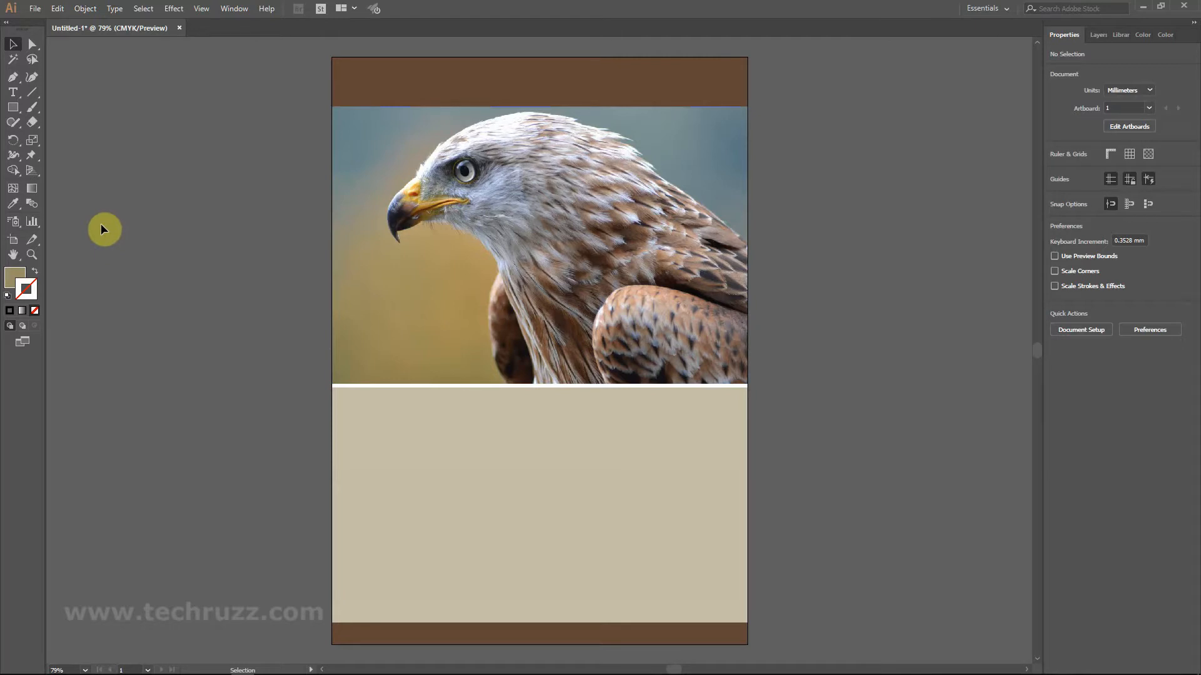
Draw a rectangle about 225 × 111 mm inside the tan panel and fill it with the brown sampled from the header band.
{"action": "left_click", "coordinate": [12, 107]}
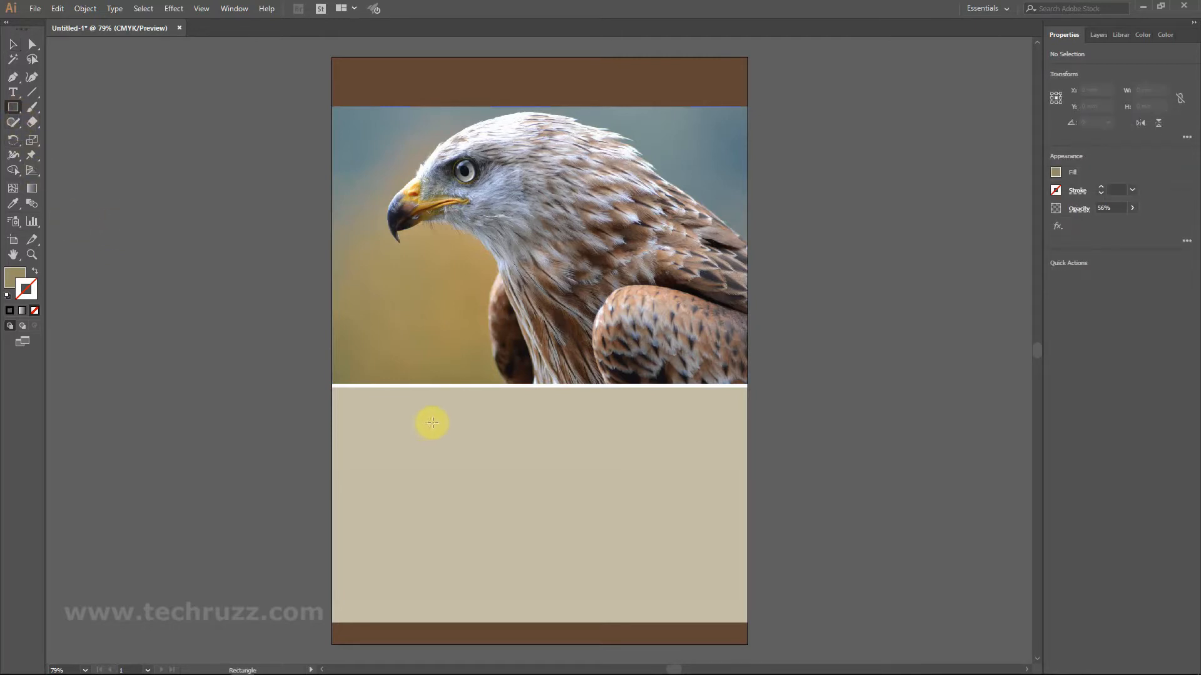
{"action": "mouse_move", "coordinate": [415, 423]}
{"action": "left_mouse_down"}
{"action": "mouse_move", "coordinate": [710, 584]}
{"action": "mouse_move", "coordinate": [734, 610]}
{"action": "mouse_move", "coordinate": [729, 578]}
{"action": "left_mouse_up"}
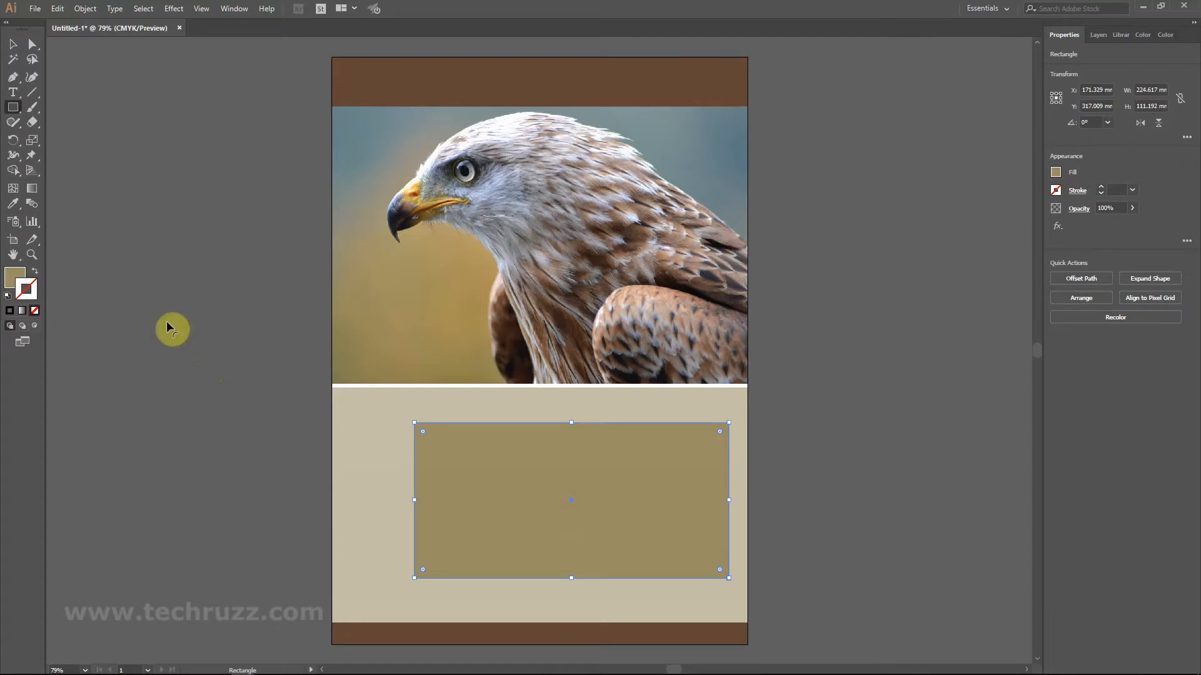
{"action": "left_click", "coordinate": [13, 206]}
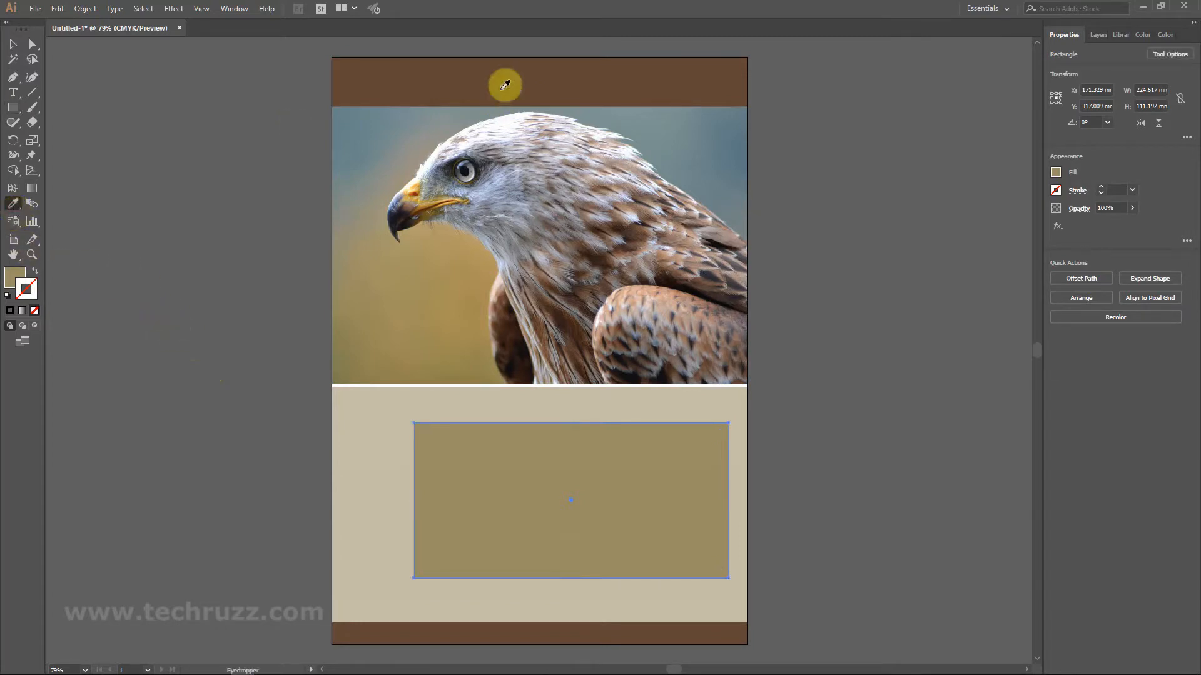
{"action": "left_click", "coordinate": [504, 83]}
{"action": "left_click", "coordinate": [13, 44]}
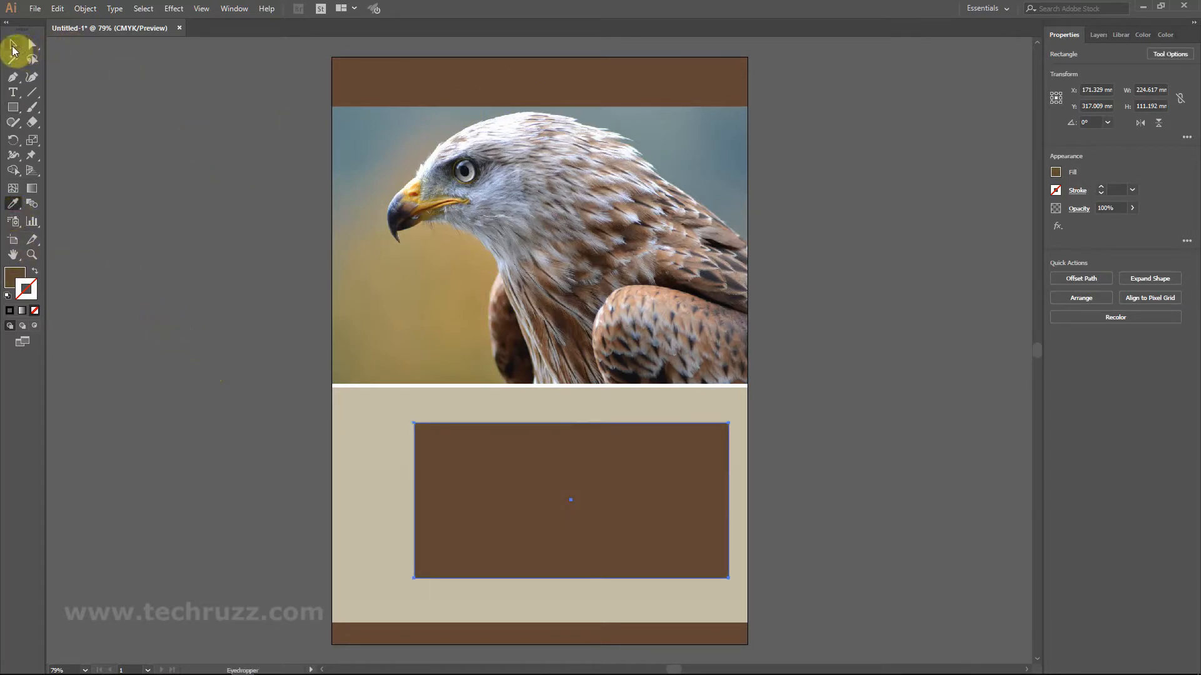
{"action": "left_click", "coordinate": [815, 412]}
Draw a second brown rectangle about 41 × 111 mm from the artboard's left edge, level with the large rectangle.
{"action": "left_click", "coordinate": [575, 483]}
{"action": "left_click", "coordinate": [15, 108]}
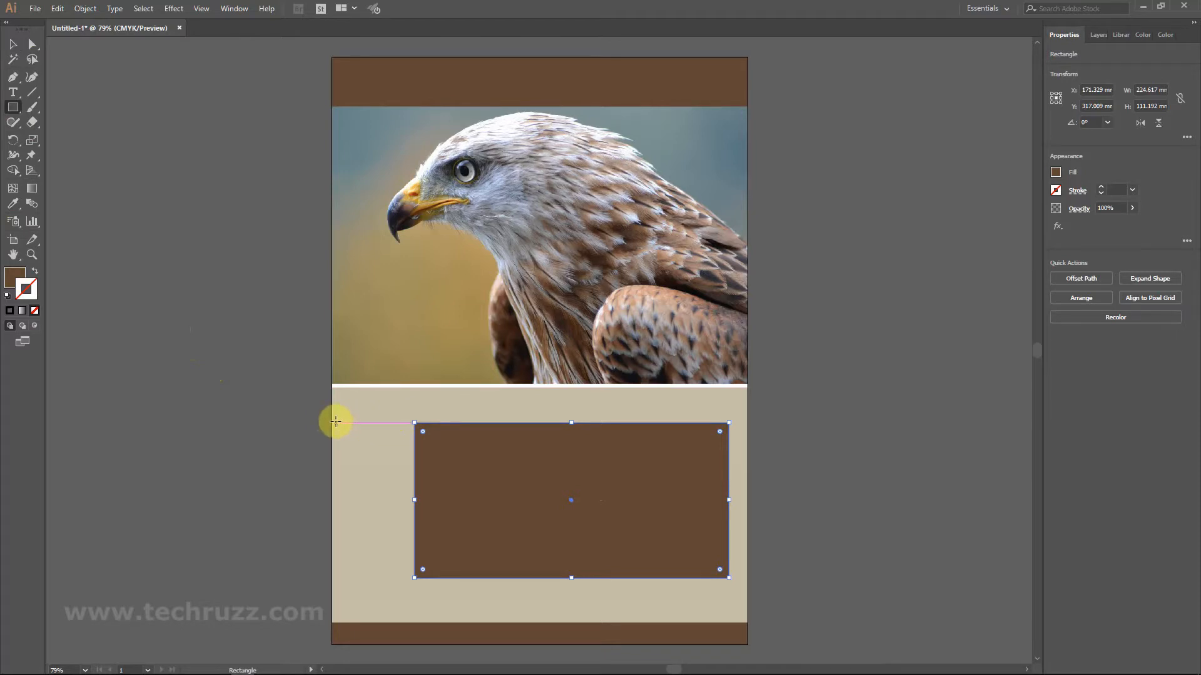
{"action": "left_click_drag", "start_coordinate": [331, 422], "coordinate": [389, 578]}
{"action": "left_click", "coordinate": [12, 44]}
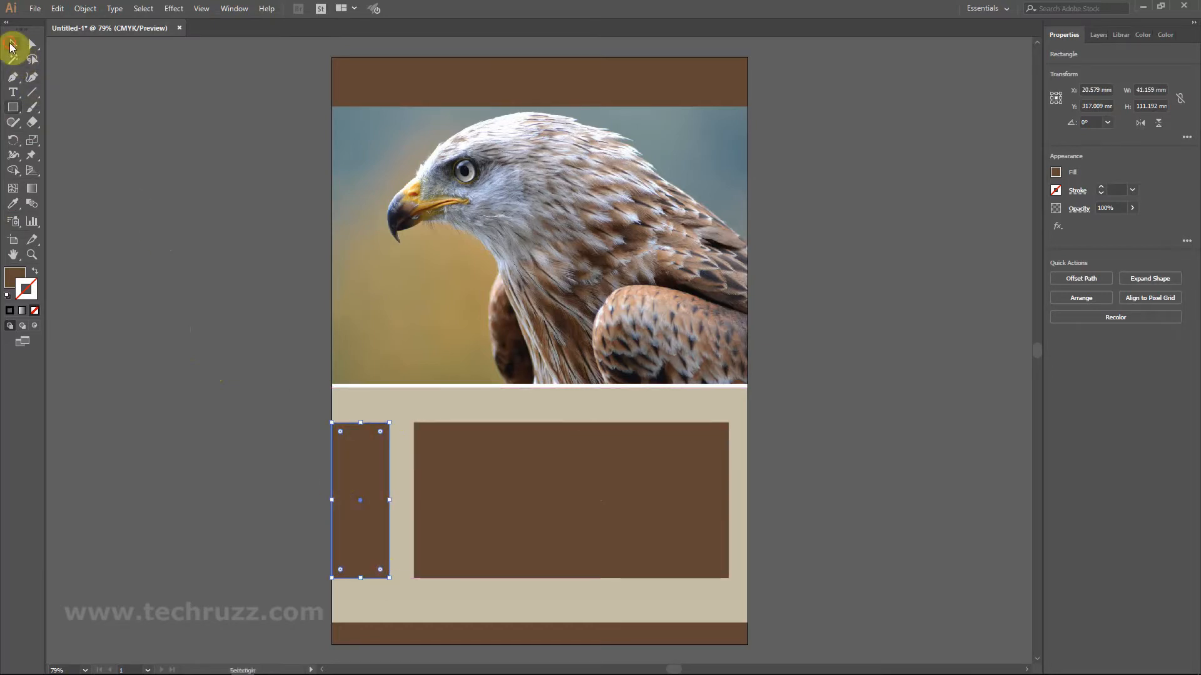
Open Split Into Grid for the large brown rectangle, turn on the preview and set 6 rows.
{"action": "left_click", "coordinate": [503, 445]}
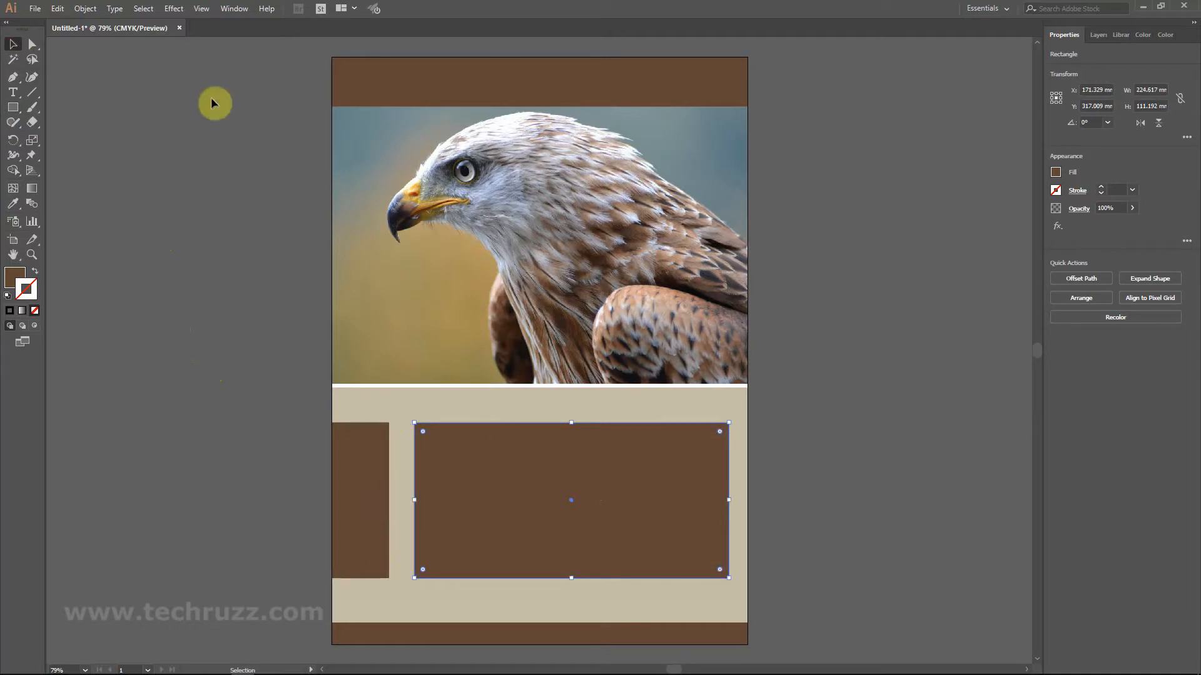
{"action": "left_click", "coordinate": [85, 9]}
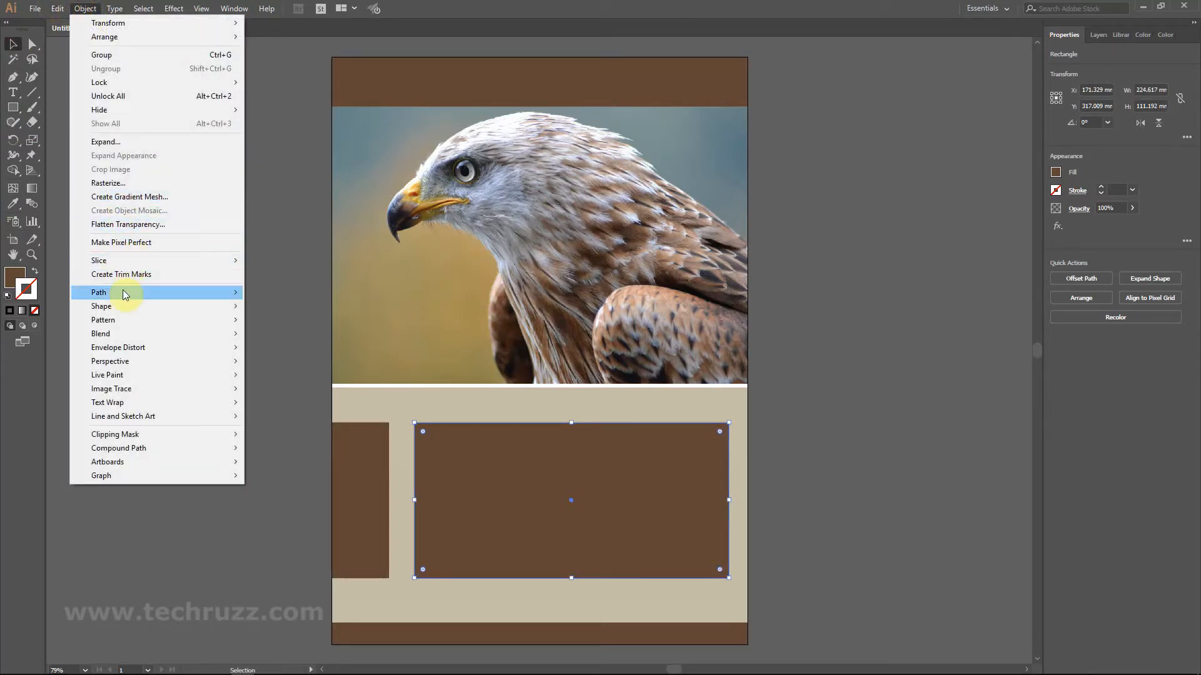
{"action": "mouse_move", "coordinate": [126, 294]}
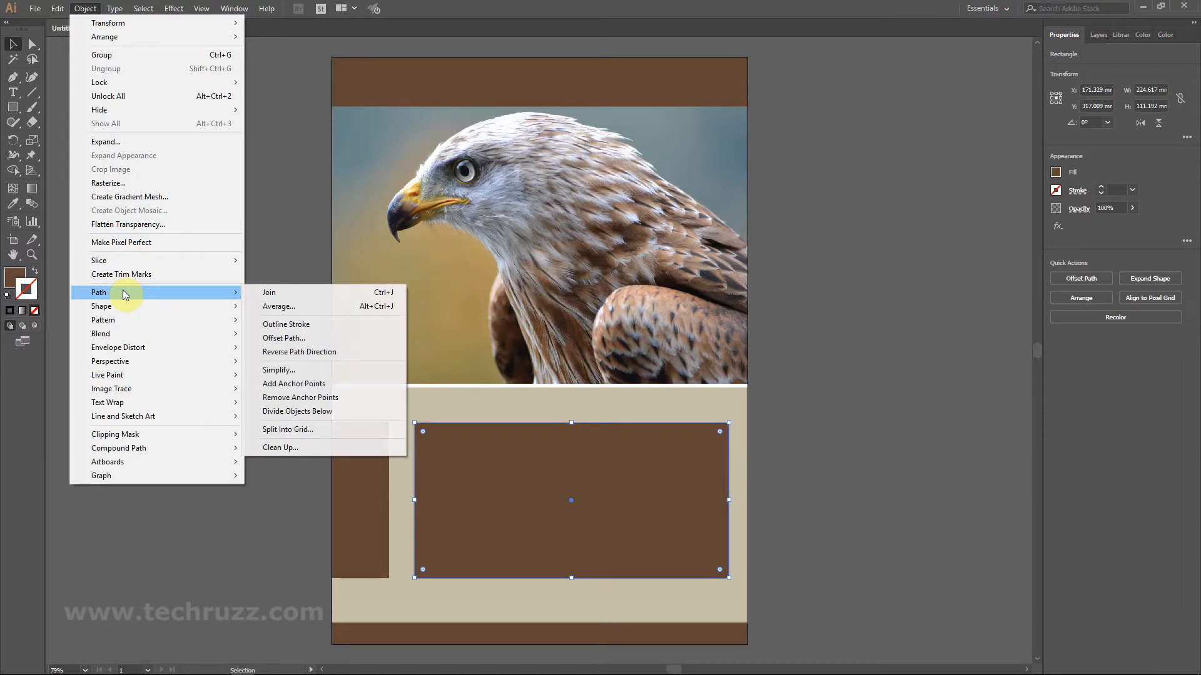
{"action": "left_click", "coordinate": [327, 433]}
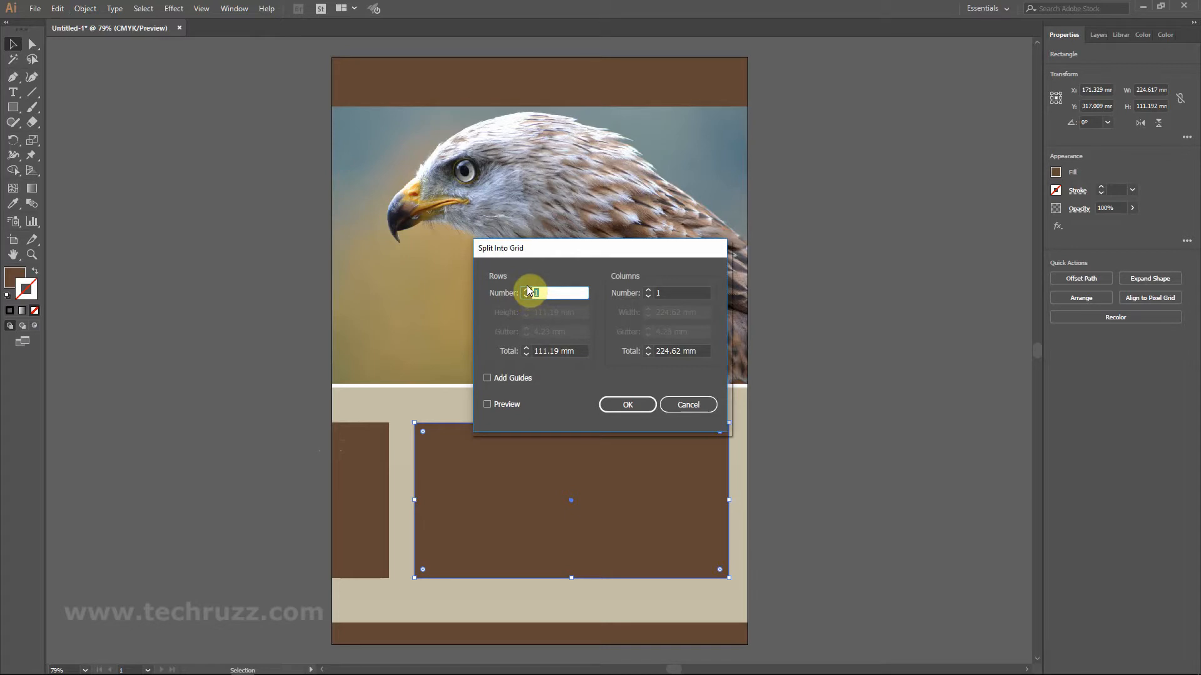
{"action": "left_click", "coordinate": [528, 289]}
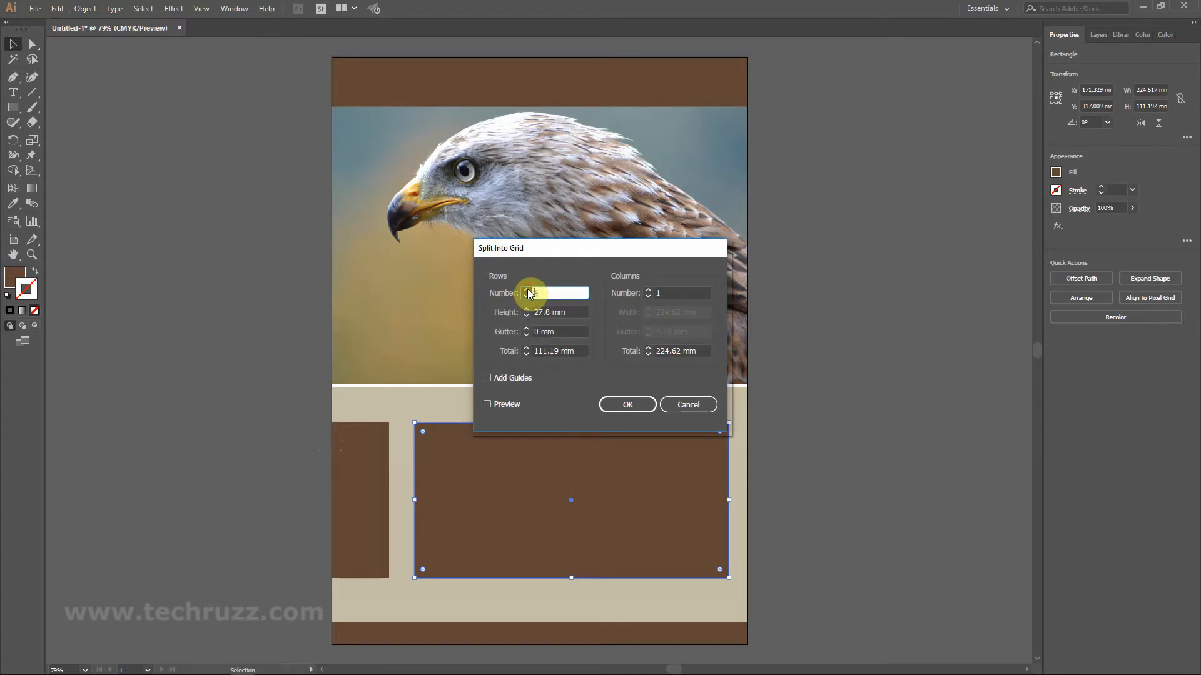
{"action": "left_click", "coordinate": [488, 404]}
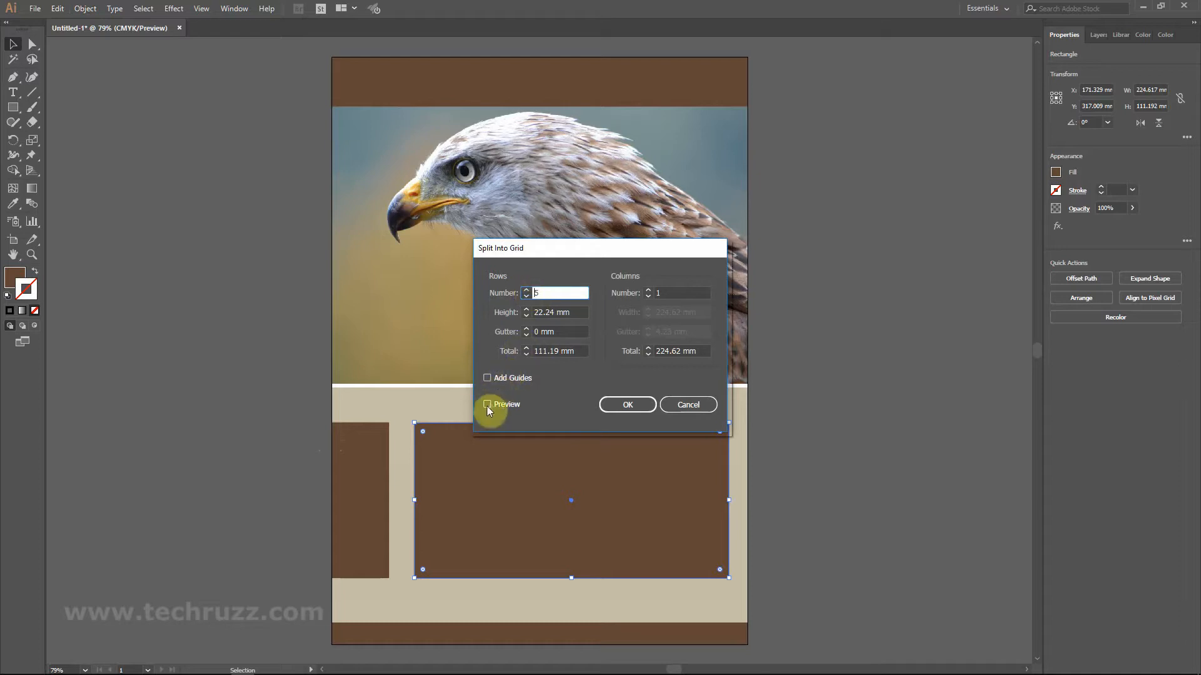
{"action": "left_click", "coordinate": [527, 289]}
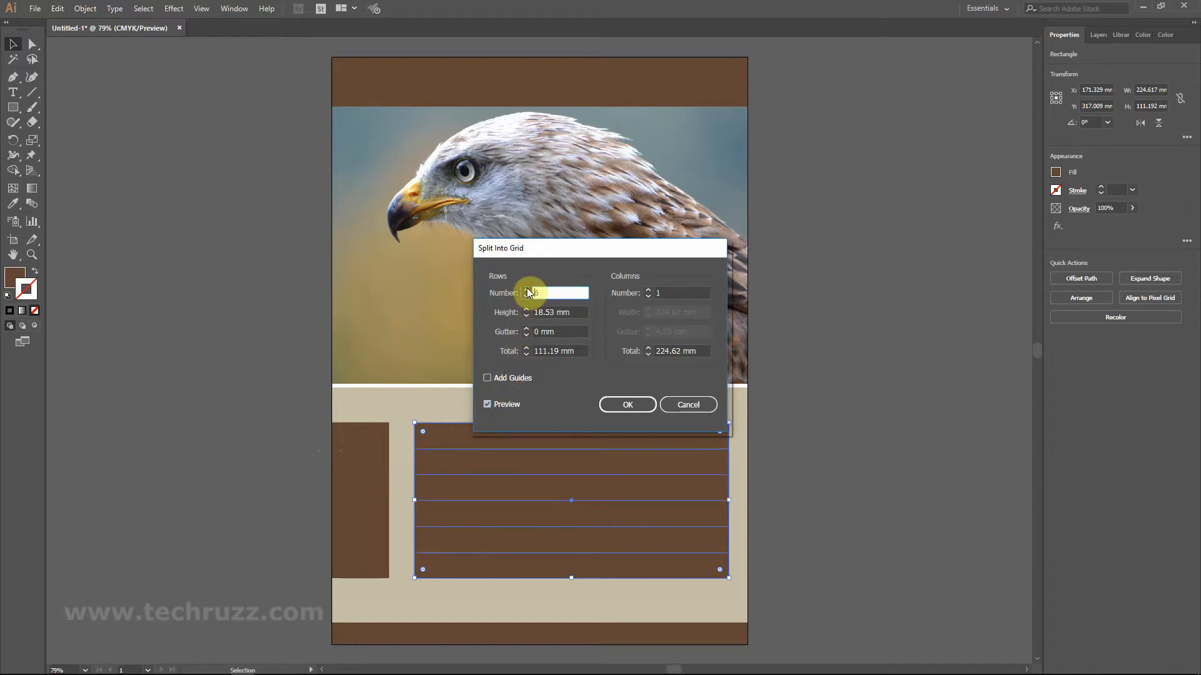
Set the grid to 7 columns and move the dialog clear of the previewed rectangle.
{"action": "left_click", "coordinate": [649, 290]}
{"action": "left_click", "coordinate": [649, 290]}
{"action": "left_click", "coordinate": [650, 290]}
{"action": "left_click", "coordinate": [649, 290]}
{"action": "left_click", "coordinate": [649, 290]}
{"action": "left_click", "coordinate": [649, 291]}
{"action": "left_click", "coordinate": [649, 290]}
{"action": "left_click", "coordinate": [651, 294]}
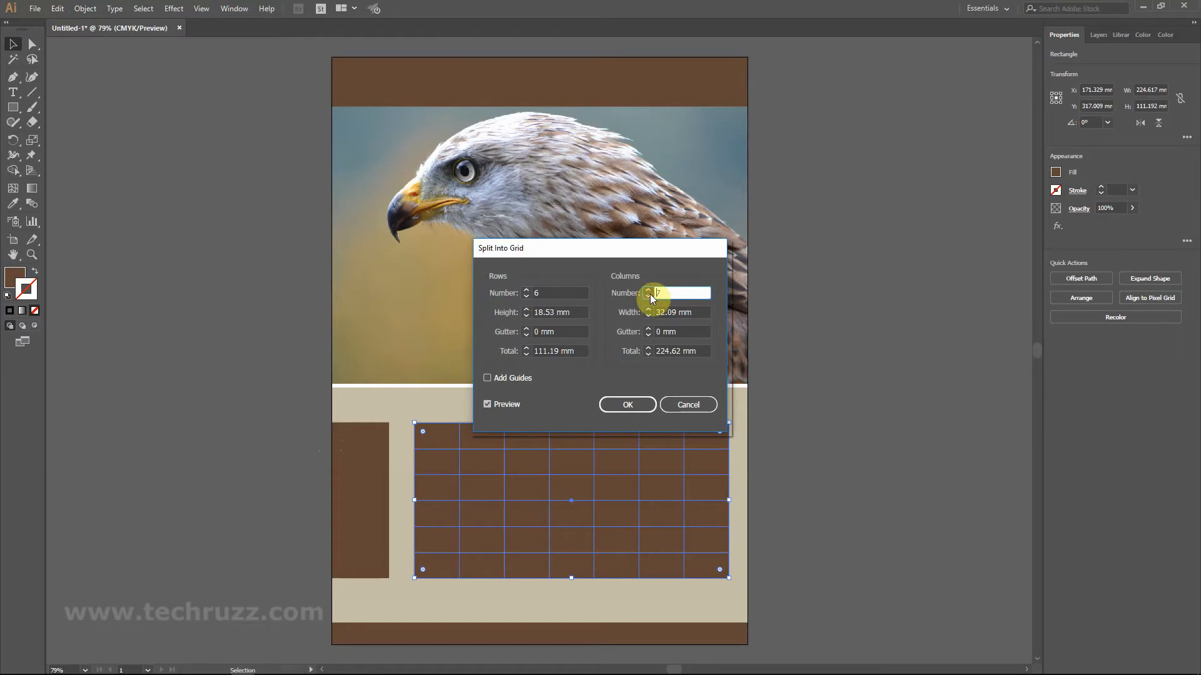
{"action": "left_click_drag", "start_coordinate": [678, 257], "coordinate": [686, 220]}
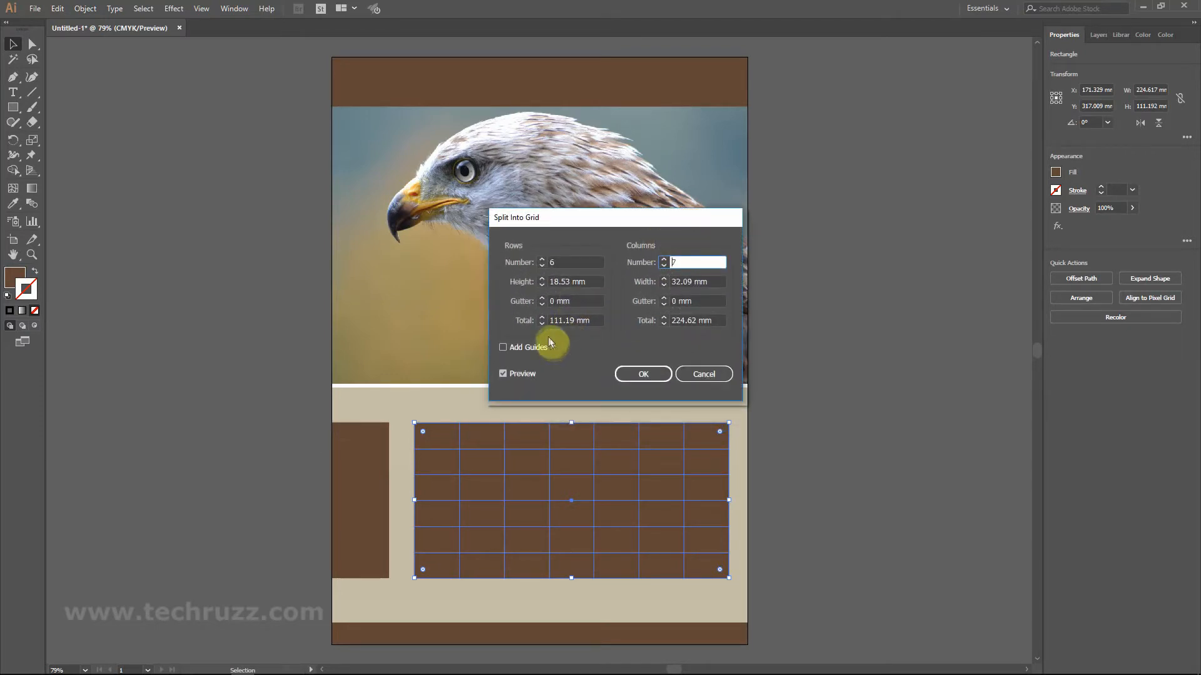
Set both the row and column gutters to 2 mm, apply the grid split and deselect the cells.
{"action": "left_click", "coordinate": [542, 298]}
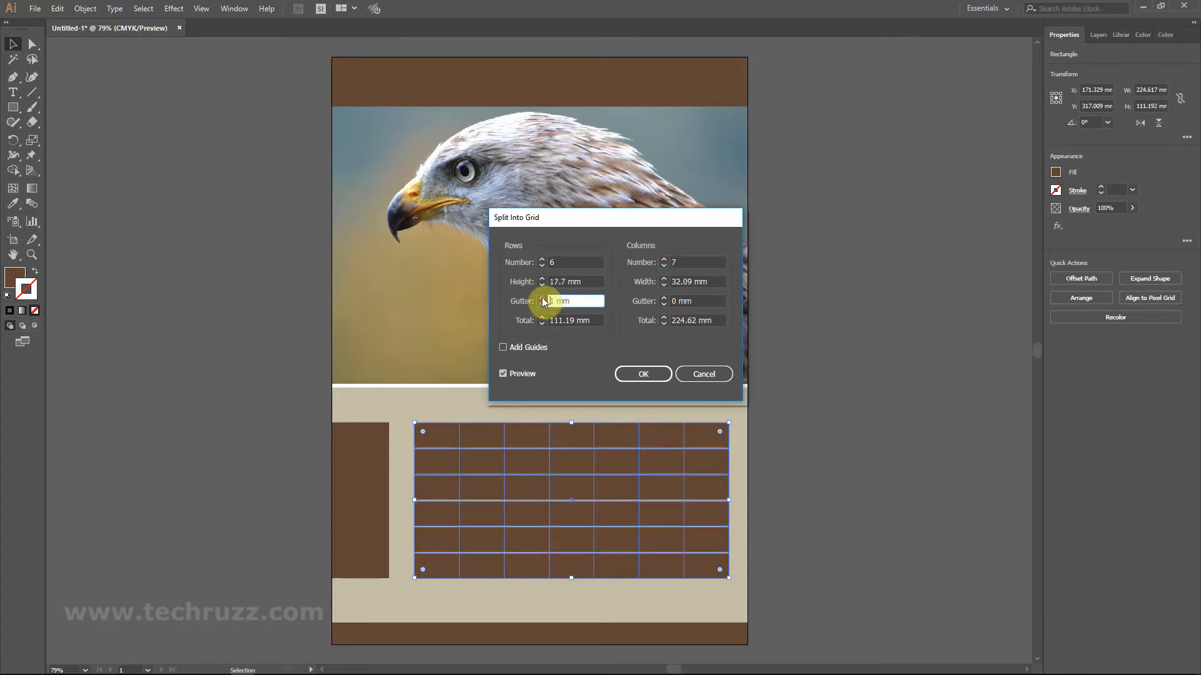
{"action": "left_click", "coordinate": [664, 299]}
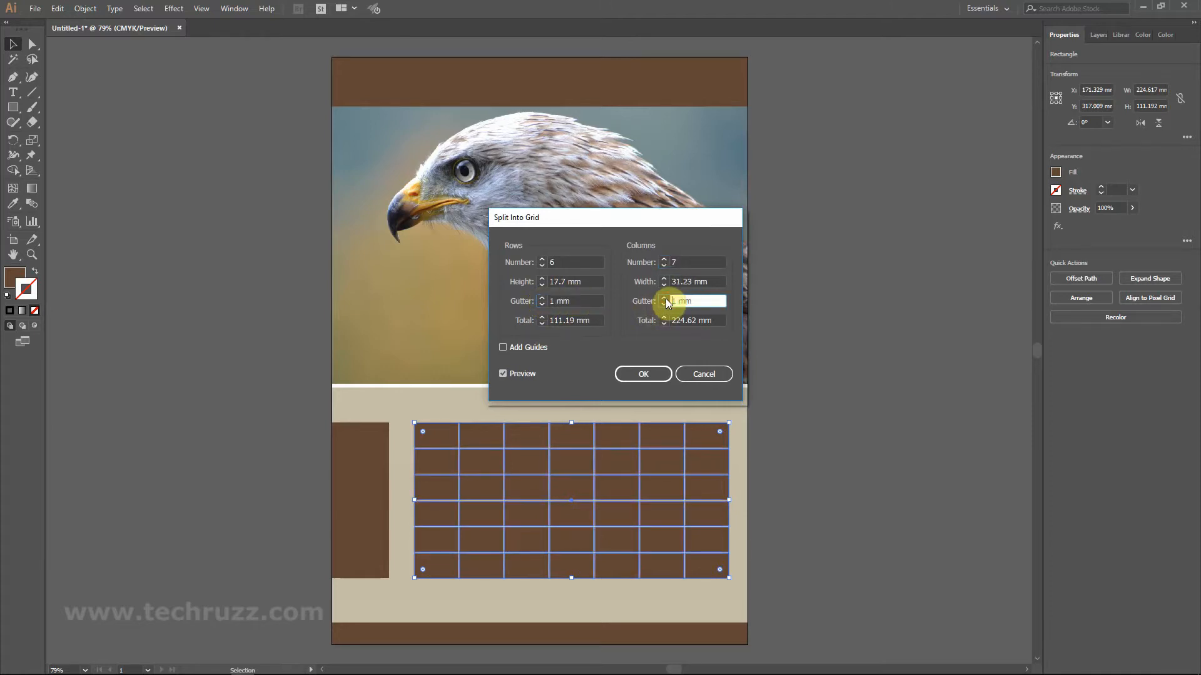
{"action": "left_click", "coordinate": [541, 298]}
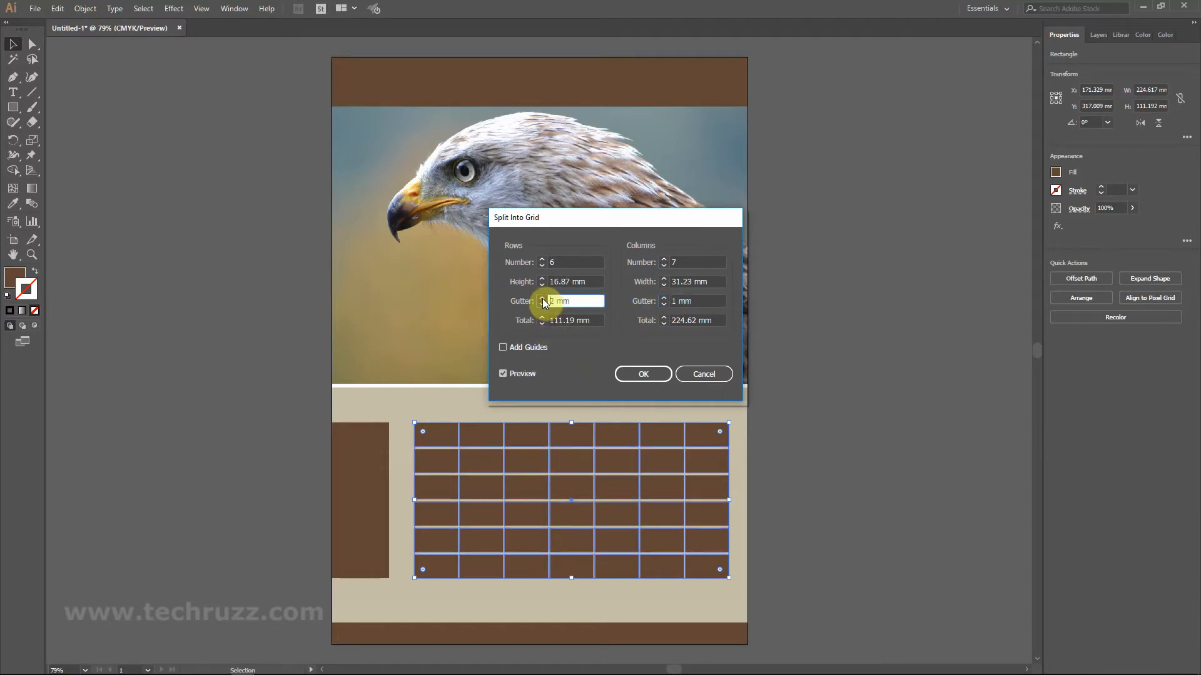
{"action": "left_click", "coordinate": [664, 298]}
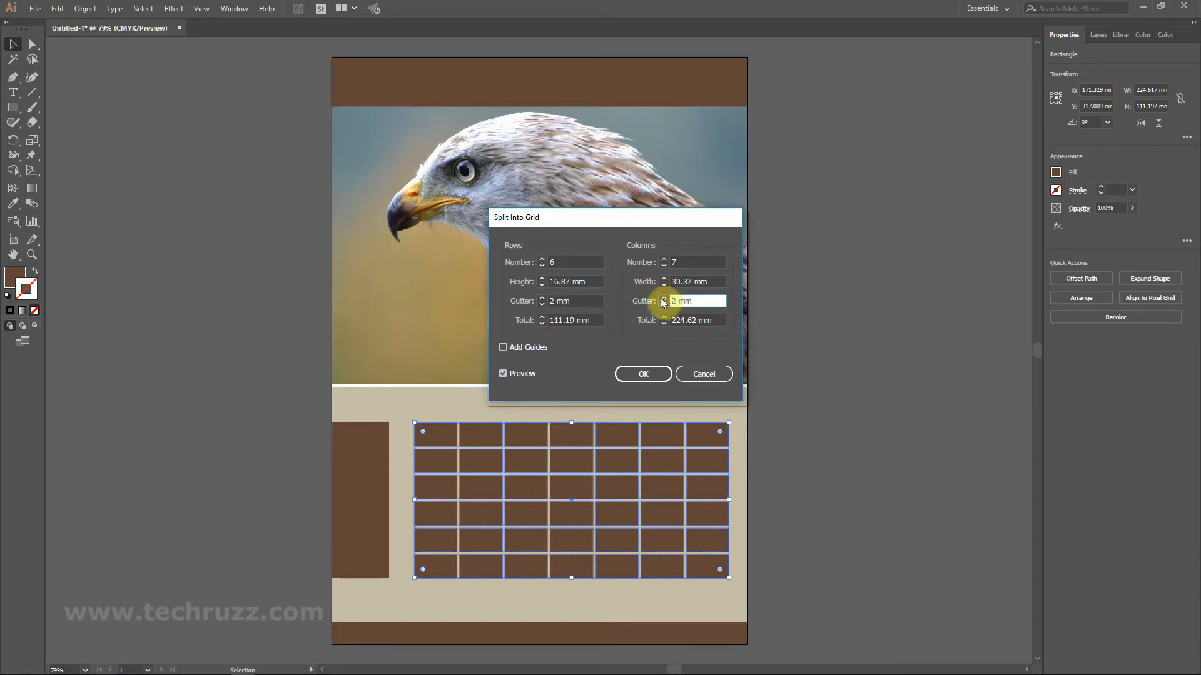
{"action": "left_click", "coordinate": [644, 374]}
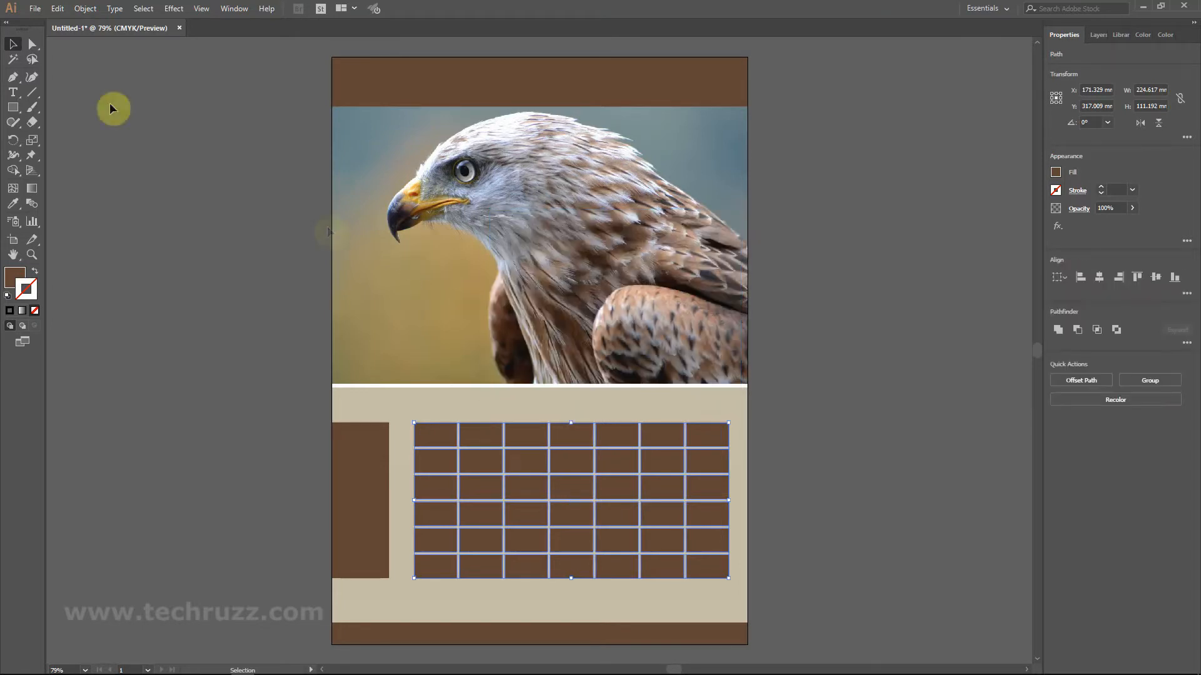
{"action": "left_click", "coordinate": [166, 180]}
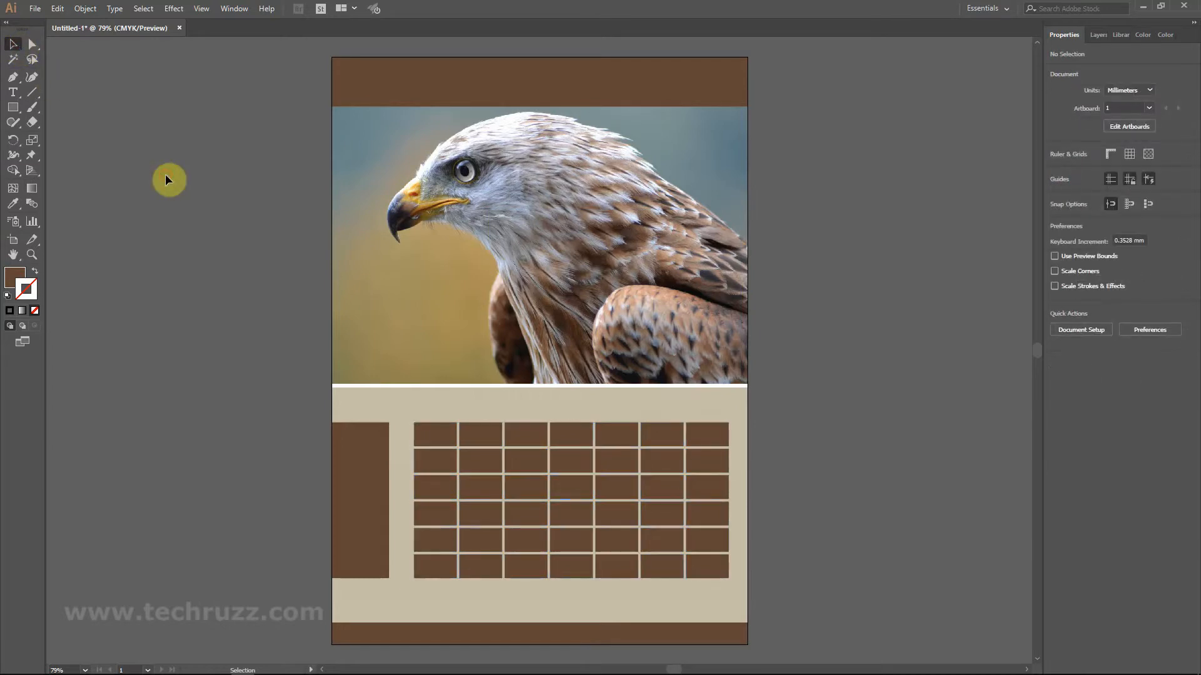
Select the seven cells of the grid's top row and fill them with the golden tan sampled from the photo's background.
{"action": "left_click", "coordinate": [432, 433]}
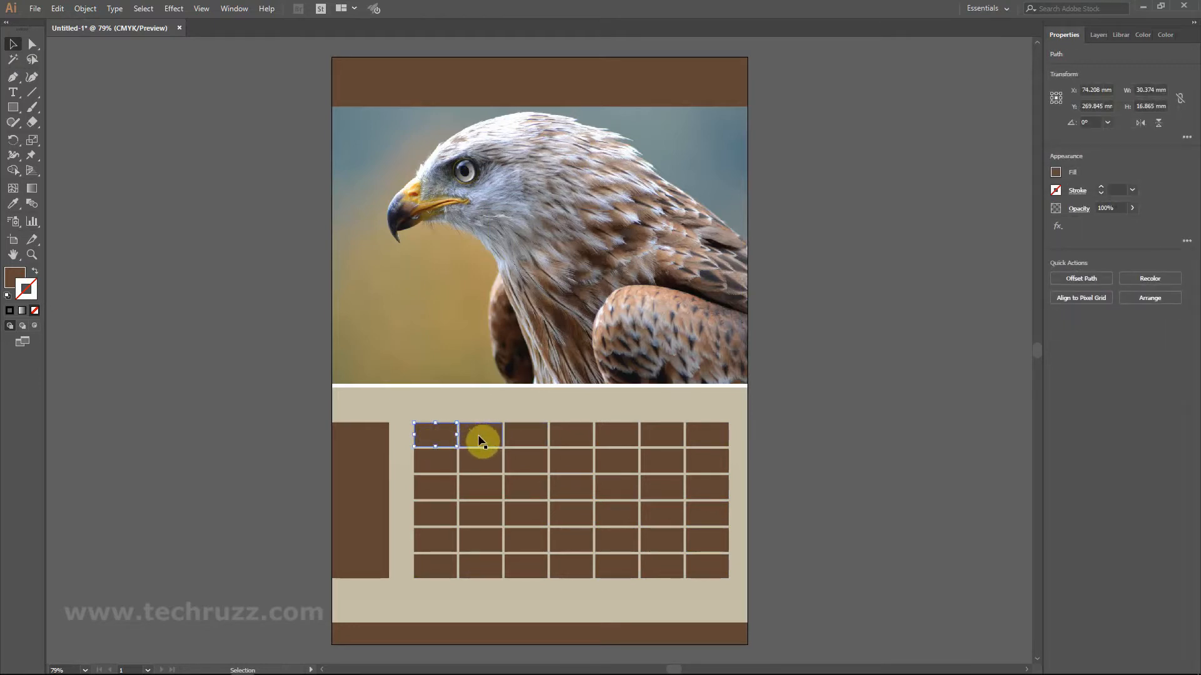
{"action": "key", "text": "shift"}
{"action": "left_click", "coordinate": [494, 439], "text": "shift"}
{"action": "left_click", "coordinate": [518, 434], "text": "shift"}
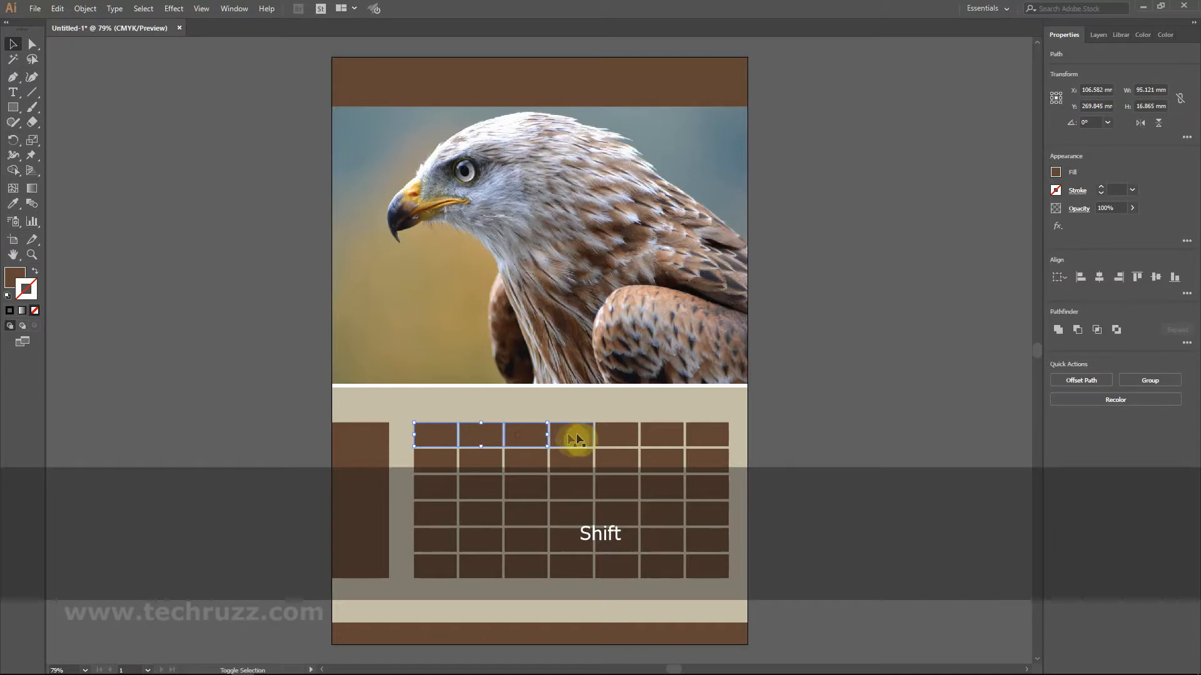
{"action": "left_click", "coordinate": [628, 439], "text": "shift"}
{"action": "left_click", "coordinate": [656, 437], "text": "shift"}
{"action": "left_click", "coordinate": [706, 437], "text": "shift"}
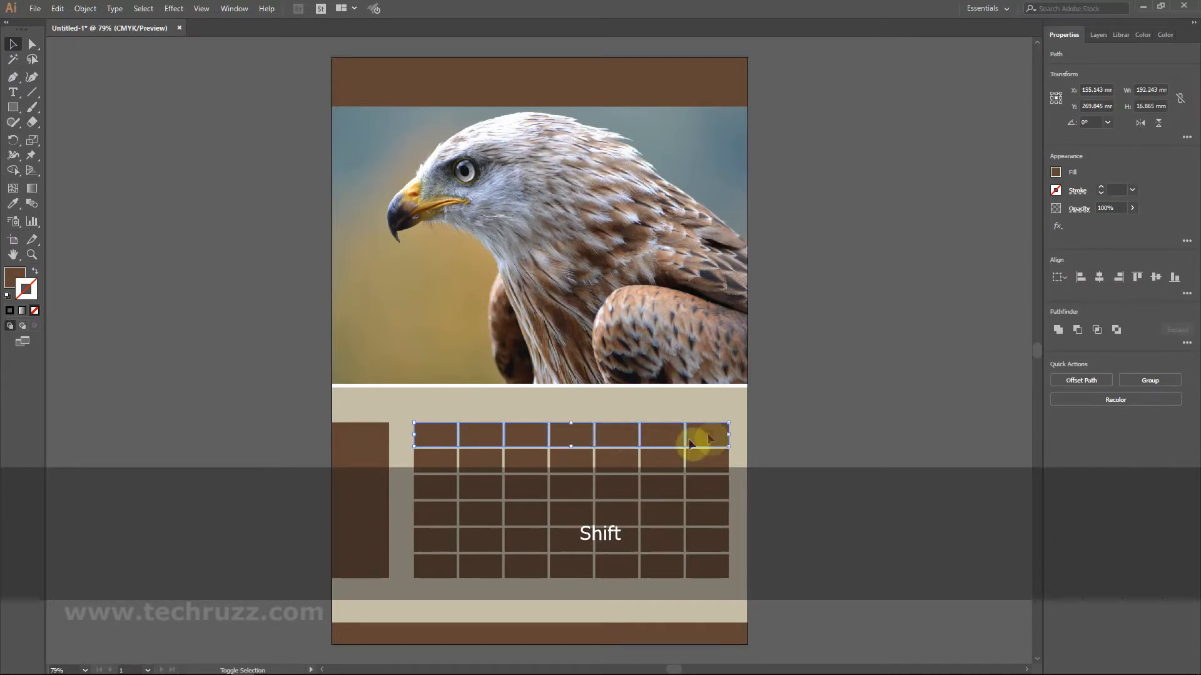
{"action": "left_click", "coordinate": [15, 205]}
{"action": "left_click", "coordinate": [389, 354]}
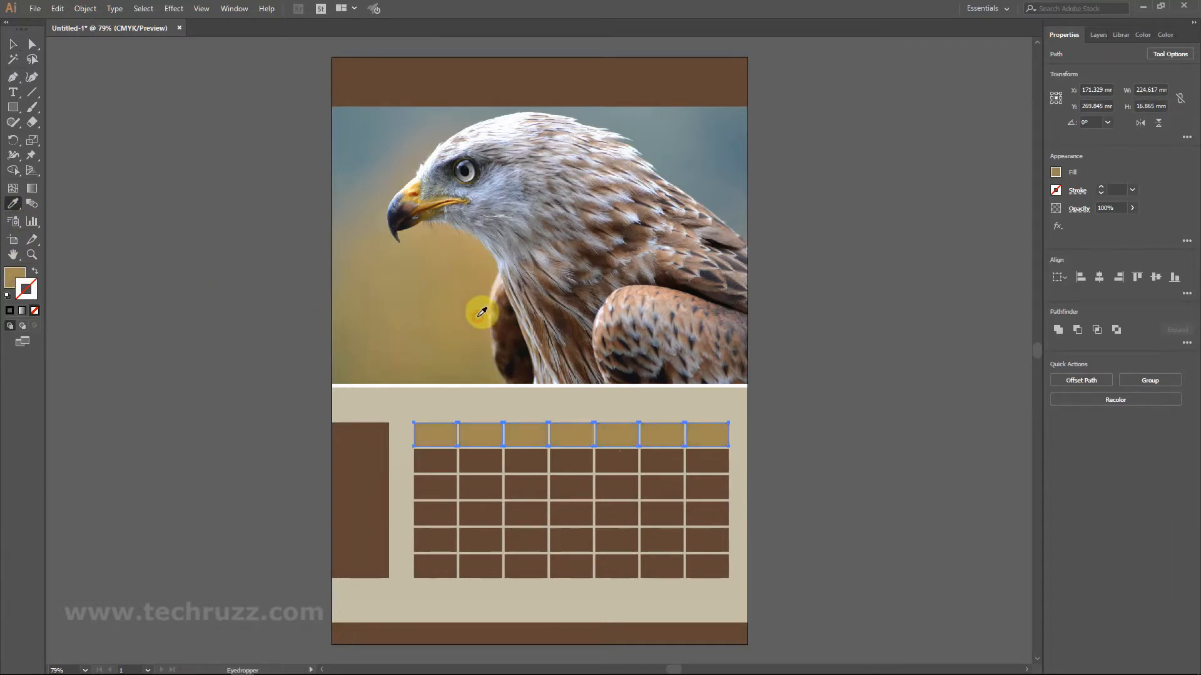
Sample other fill colours for the top-row cells from the photo's background, the beak and the area below the eye, ending on dark gray.
{"action": "left_click", "coordinate": [475, 371]}
{"action": "left_click", "coordinate": [470, 285]}
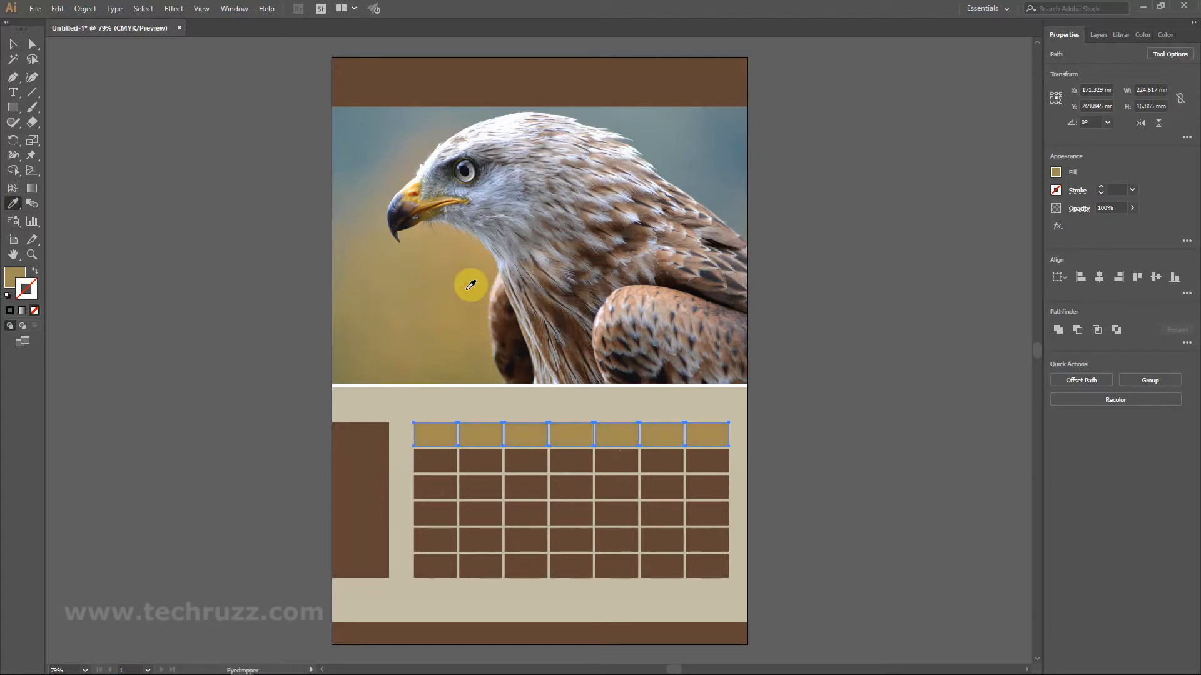
{"action": "left_click", "coordinate": [427, 203]}
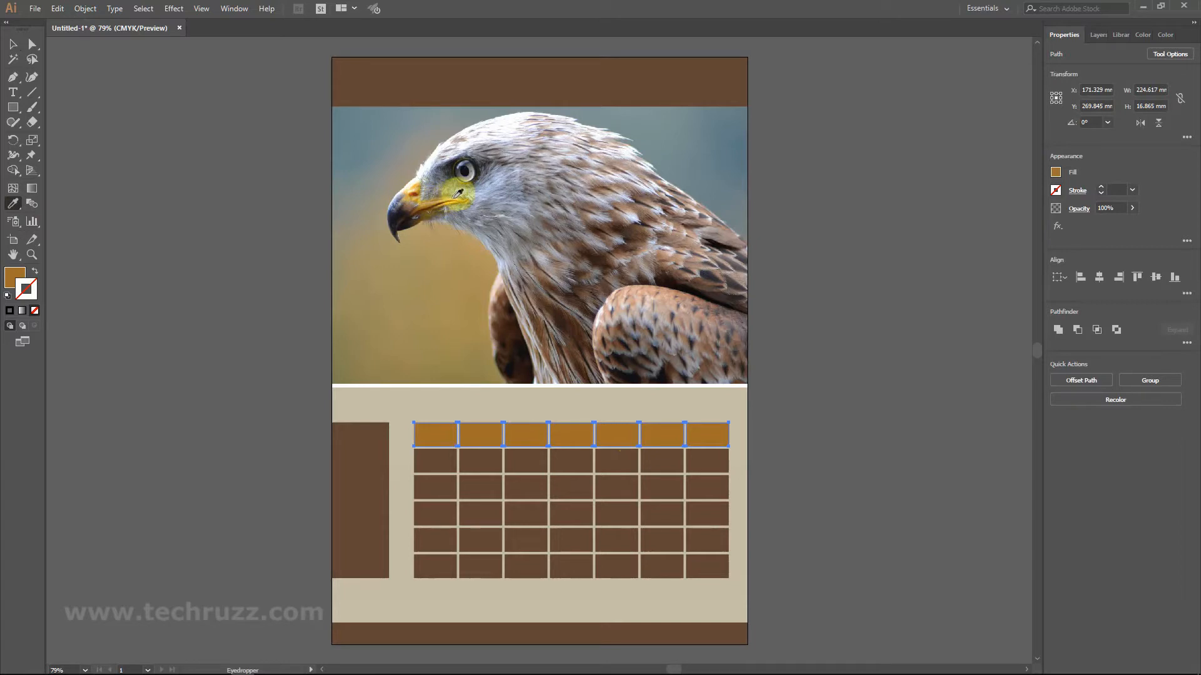
{"action": "left_click", "coordinate": [459, 194]}
{"action": "left_click", "coordinate": [455, 194]}
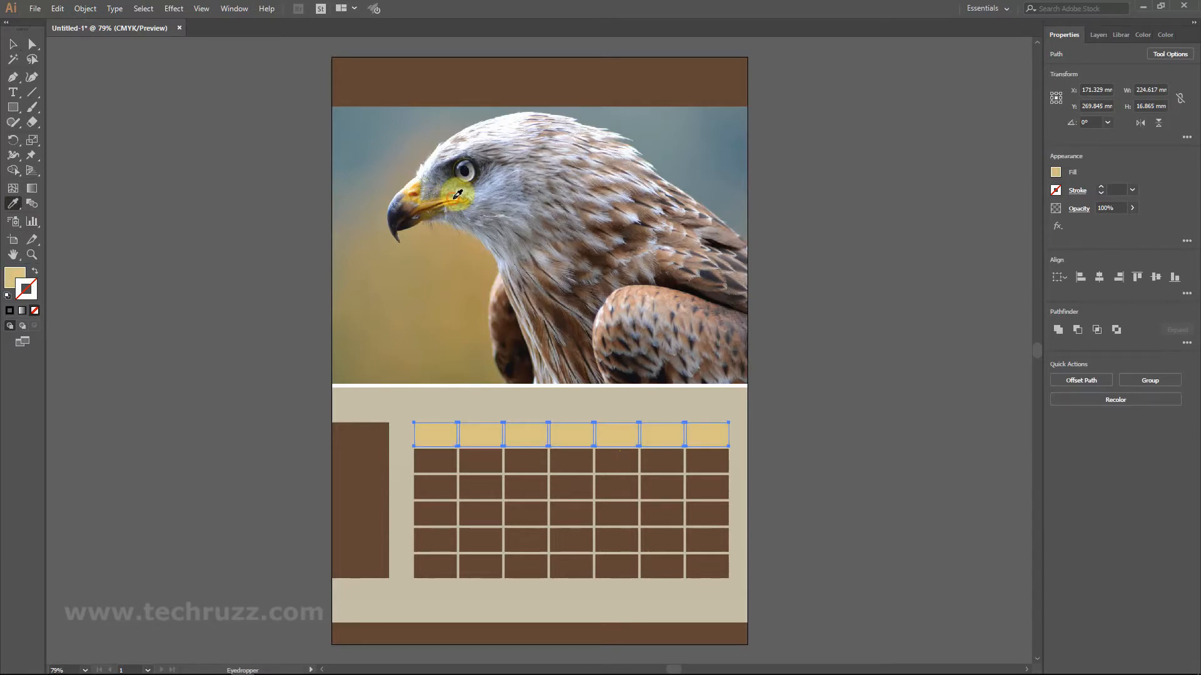
{"action": "left_click", "coordinate": [459, 194]}
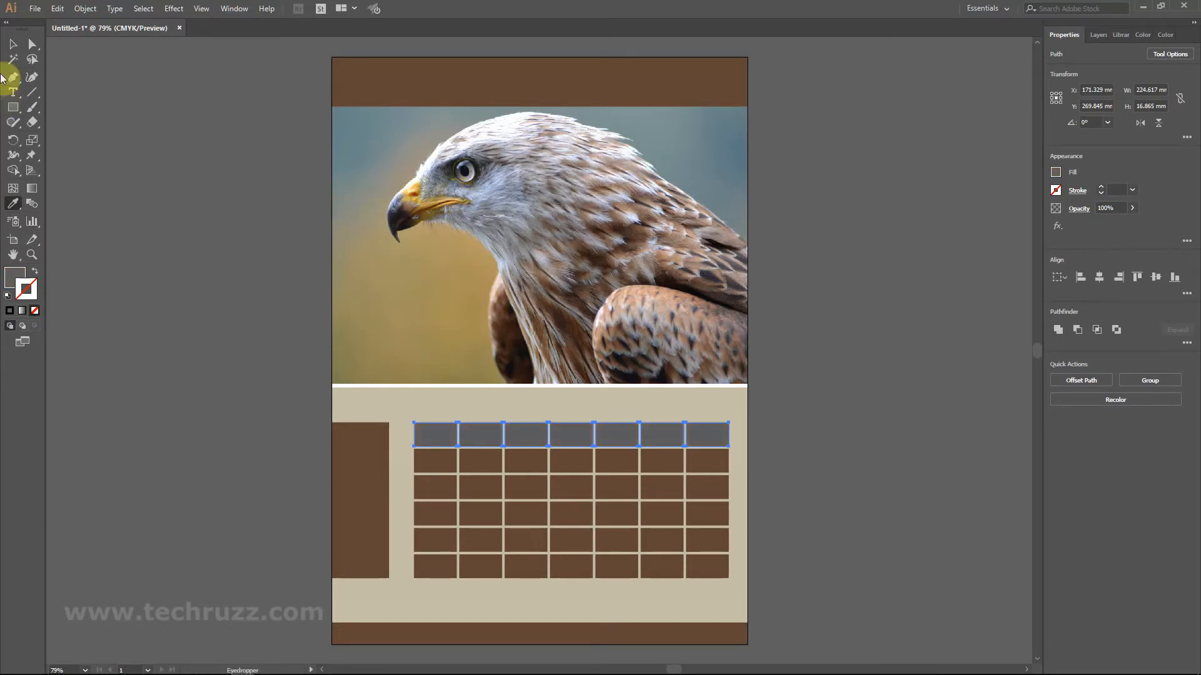
Fill the brown side rectangle beside the grid with the dark gray sampled from the header row, then deselect it.
{"action": "left_click", "coordinate": [14, 48]}
{"action": "left_click", "coordinate": [368, 486]}
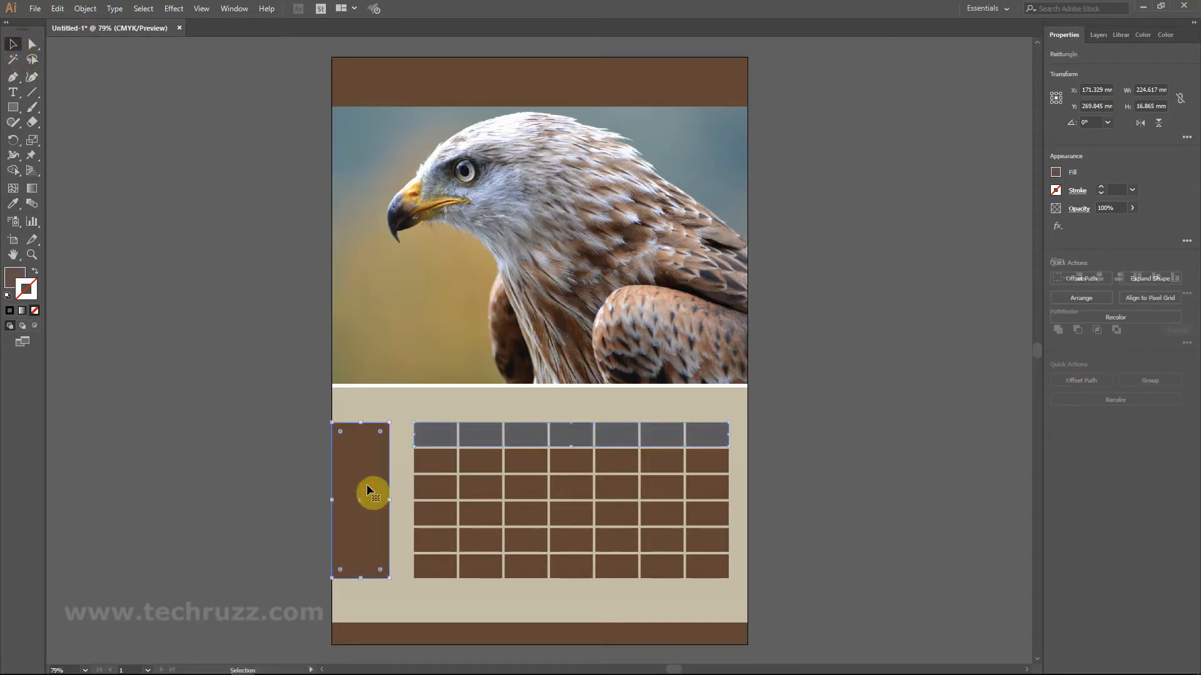
{"action": "left_click", "coordinate": [13, 203]}
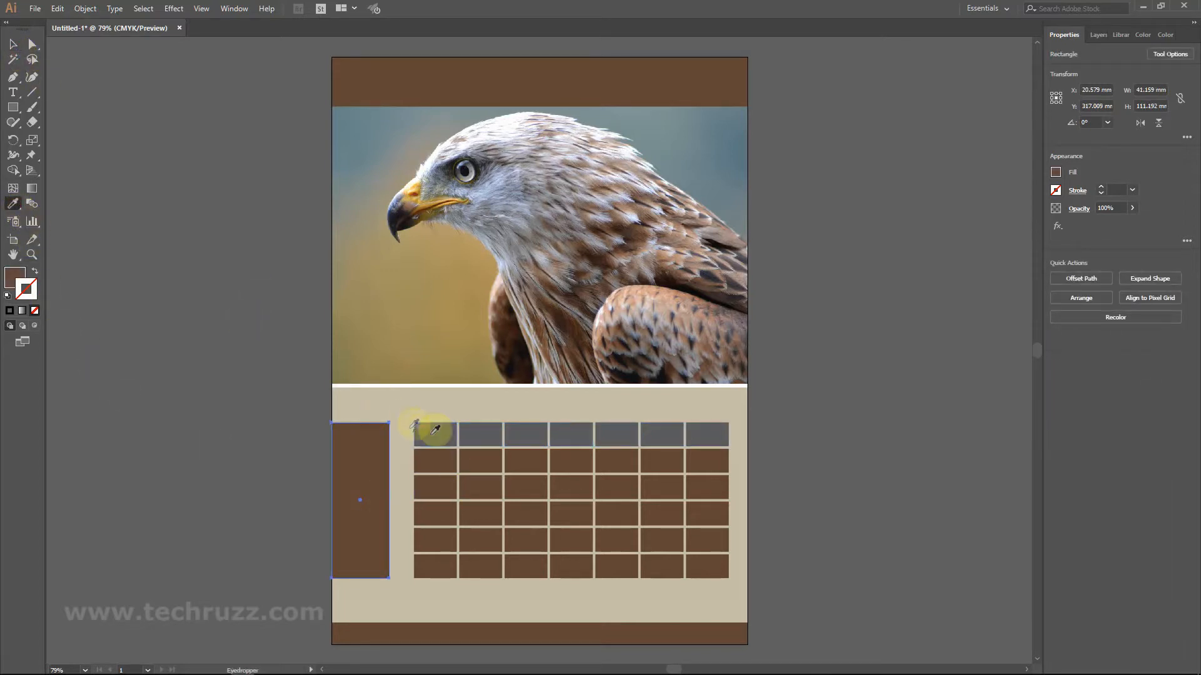
{"action": "left_click", "coordinate": [436, 430]}
{"action": "left_click", "coordinate": [13, 45]}
{"action": "left_click", "coordinate": [370, 422]}
Add the point text "2019" over the golden background in the lower part of the eagle photo.
{"action": "scroll", "coordinate": [591, 441], "scroll_direction": "down", "scroll_amount": 2}
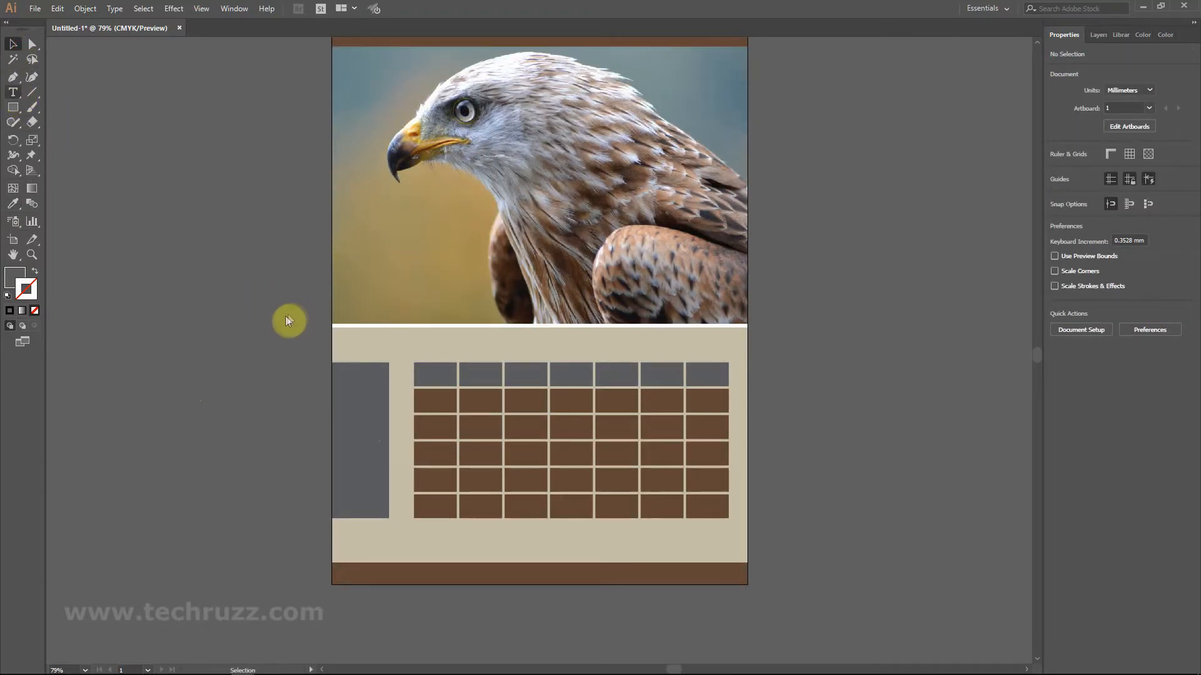
{"action": "left_click", "coordinate": [386, 281]}
{"action": "type", "text": "2019"}
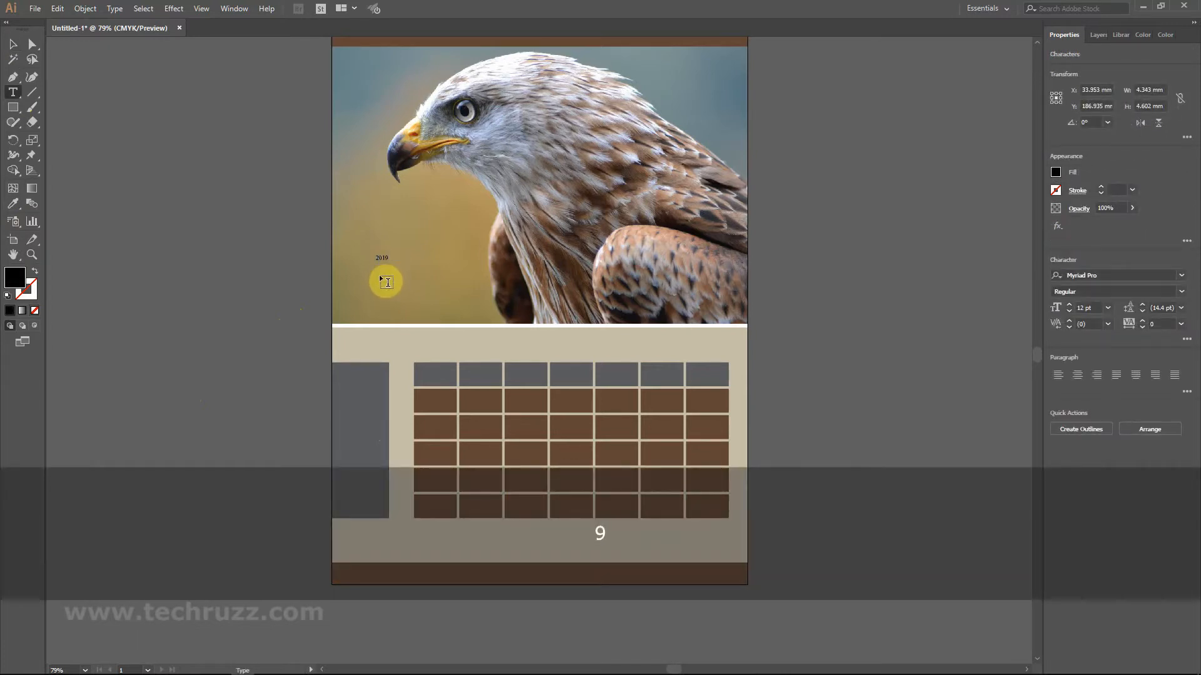
Enlarge the year text to 110 pt and move it down into the photo's lower-left corner.
{"action": "key", "text": "ctrl+a"}
{"action": "key", "text": "ctrl+shift+period"}
{"action": "key", "text": "ctrl+shift+period"}
{"action": "key", "text": "ctrl+shift+period"}
{"action": "key", "text": "ctrl+shift+period"}
{"action": "key", "text": "ctrl+shift+period"}
{"action": "key", "text": "ctrl+shift+period"}
{"action": "key", "text": "ctrl+shift+period"}
{"action": "key", "text": "ctrl+shift+period"}
{"action": "key", "text": "ctrl+shift+period"}
{"action": "key", "text": "ctrl+shift+period"}
{"action": "key", "text": "ctrl+shift+period"}
{"action": "key", "text": "ctrl+shift+period"}
{"action": "key", "text": "ctrl+shift+period"}
{"action": "key", "text": "ctrl+shift+period"}
{"action": "key", "text": "ctrl+shift+period"}
{"action": "key", "text": "ctrl+shift+period"}
{"action": "key", "text": "ctrl+shift+period"}
{"action": "key", "text": "ctrl+shift+period"}
{"action": "key", "text": "ctrl+shift+period"}
{"action": "key", "text": "ctrl+shift+period"}
{"action": "key", "text": "ctrl+shift+period"}
{"action": "key", "text": "ctrl+shift+period"}
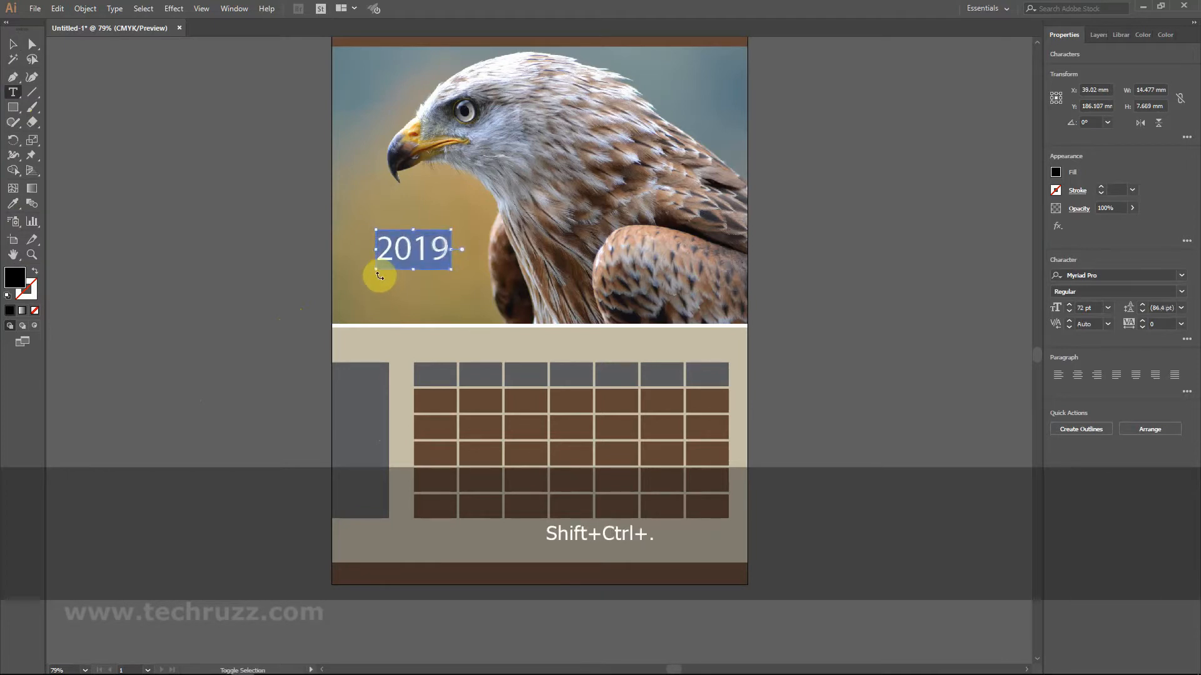
{"action": "key", "text": "ctrl+shift+period"}
{"action": "key", "text": "ctrl+shift+period"}
{"action": "key", "text": "ctrl+shift+period"}
{"action": "key", "text": "ctrl+shift+period"}
{"action": "key", "text": "ctrl+shift+period"}
{"action": "key", "text": "ctrl+shift+period"}
{"action": "key", "text": "ctrl+shift+period"}
{"action": "key", "text": "ctrl+shift+period"}
{"action": "key", "text": "ctrl+shift+period"}
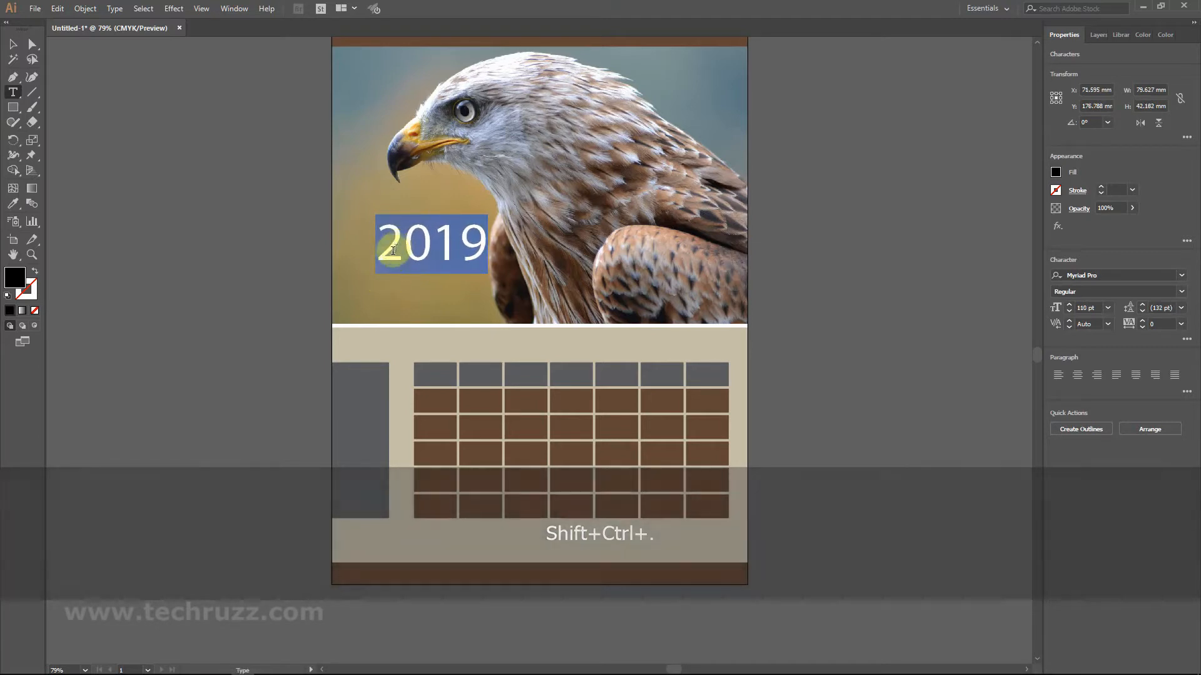
{"action": "left_click", "coordinate": [12, 44]}
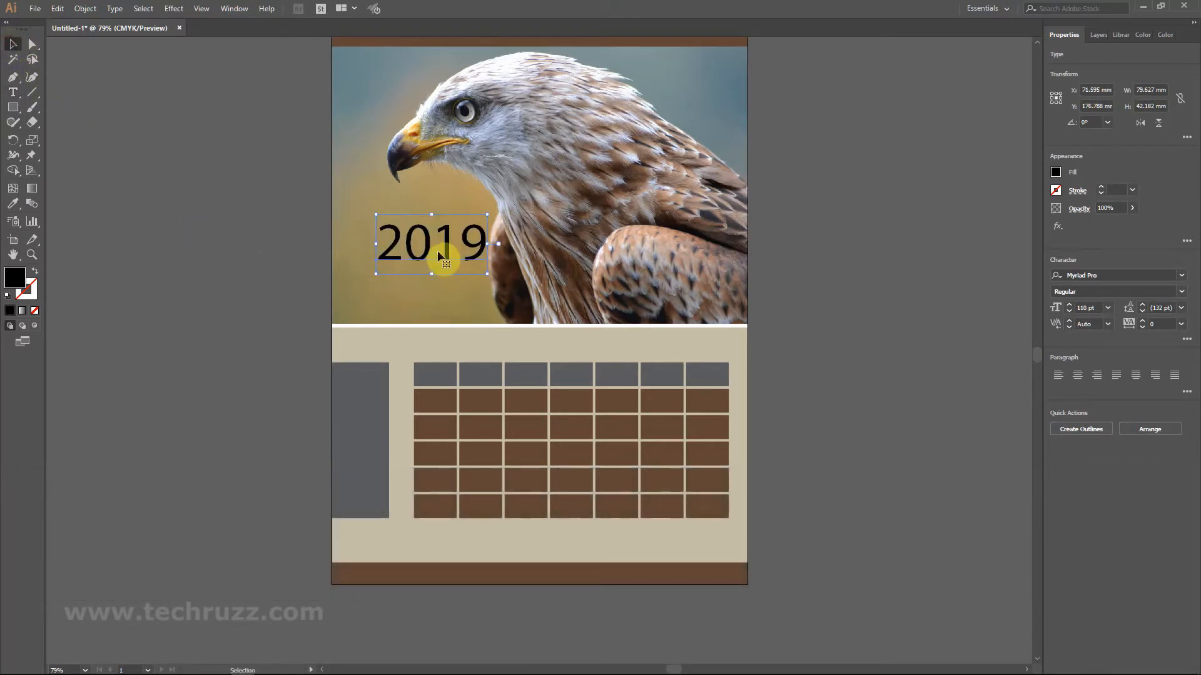
{"action": "left_click_drag", "start_coordinate": [401, 224], "coordinate": [377, 275]}
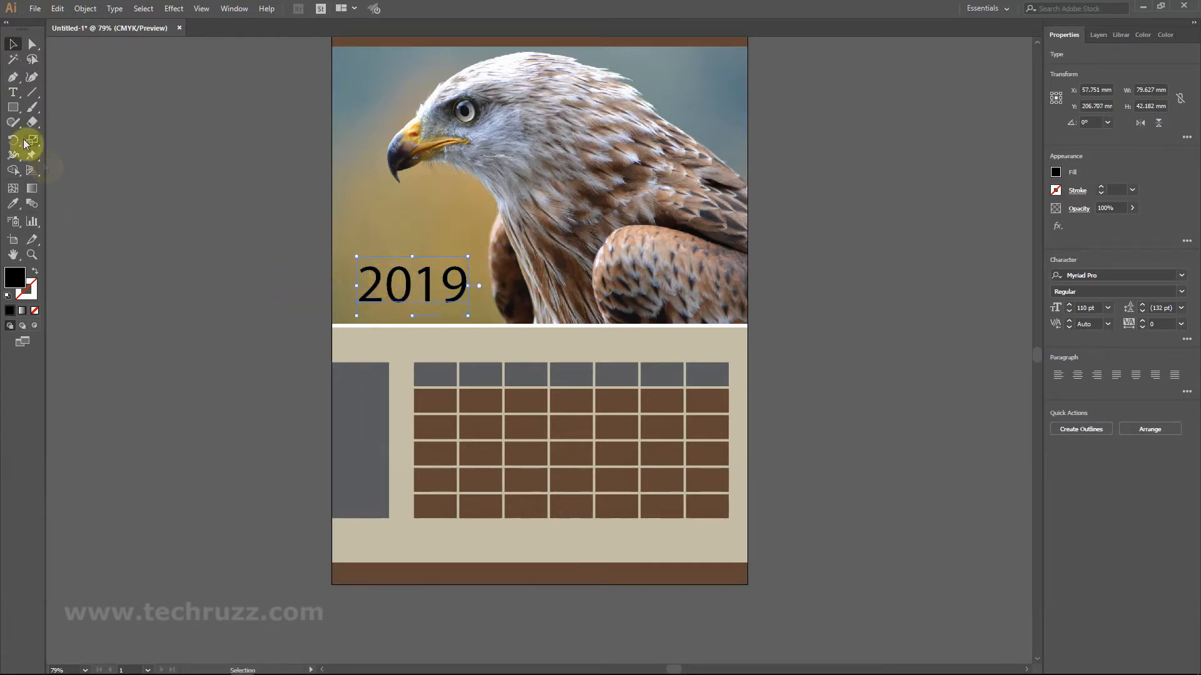
Set the font of the "2019" text to Lato Black.
{"action": "left_click", "coordinate": [13, 94]}
{"action": "double_click", "coordinate": [425, 289]}
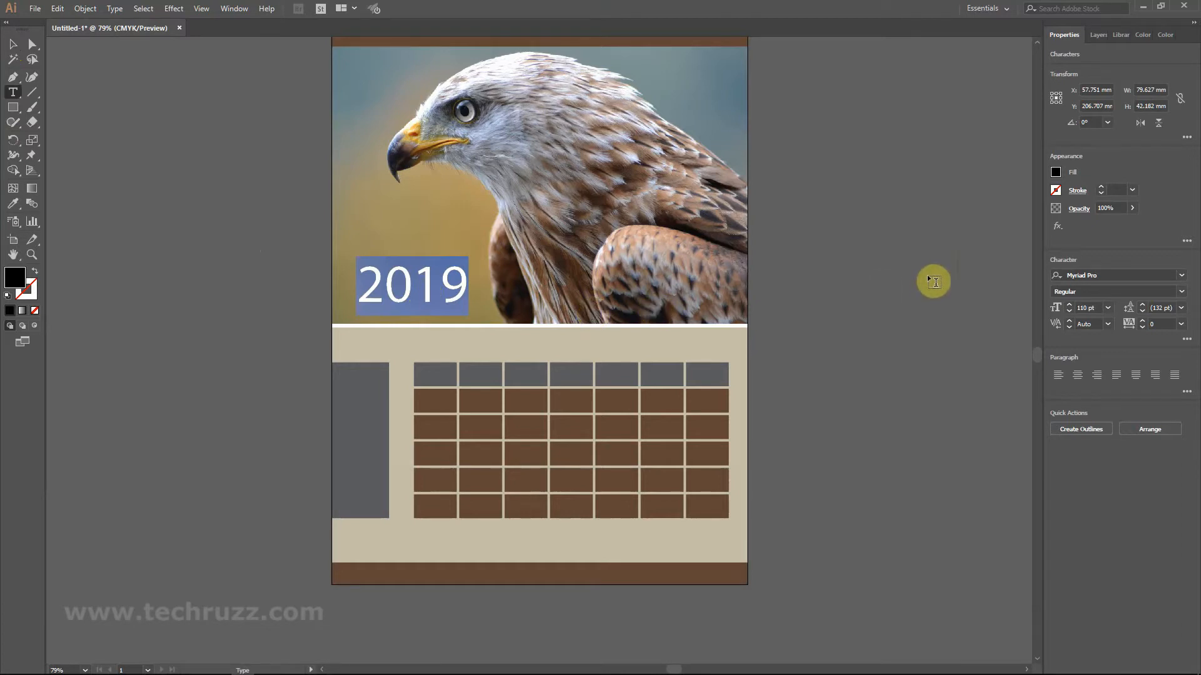
{"action": "left_click", "coordinate": [1116, 277]}
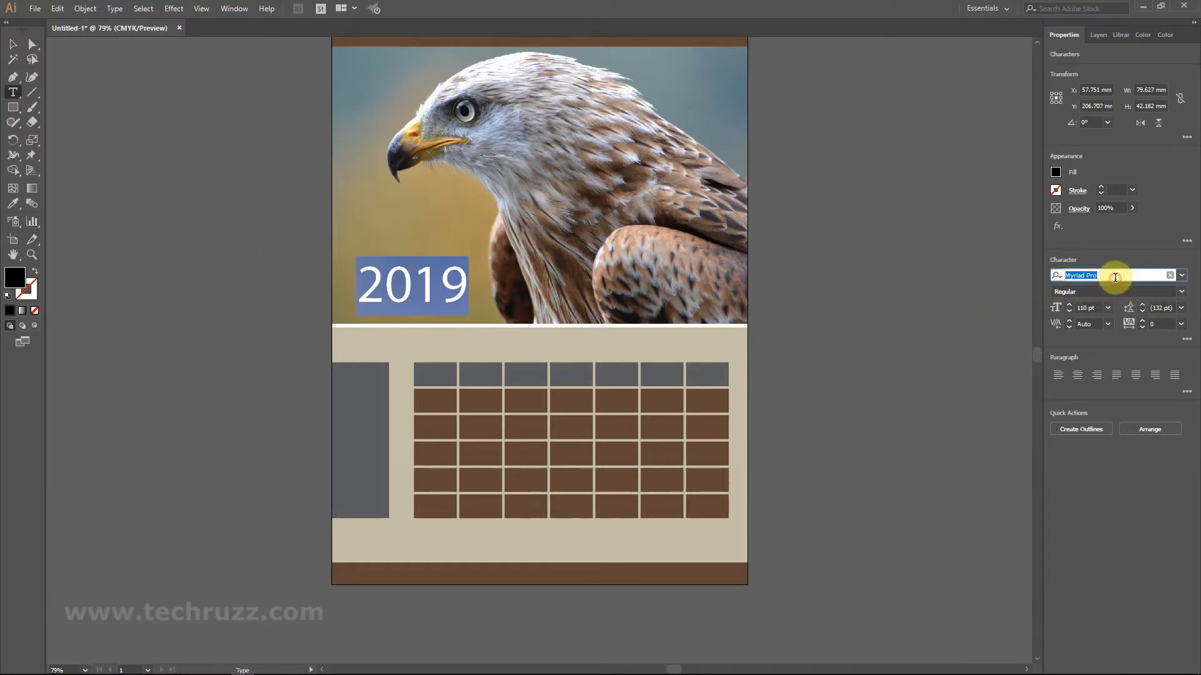
{"action": "type", "text": "l"}
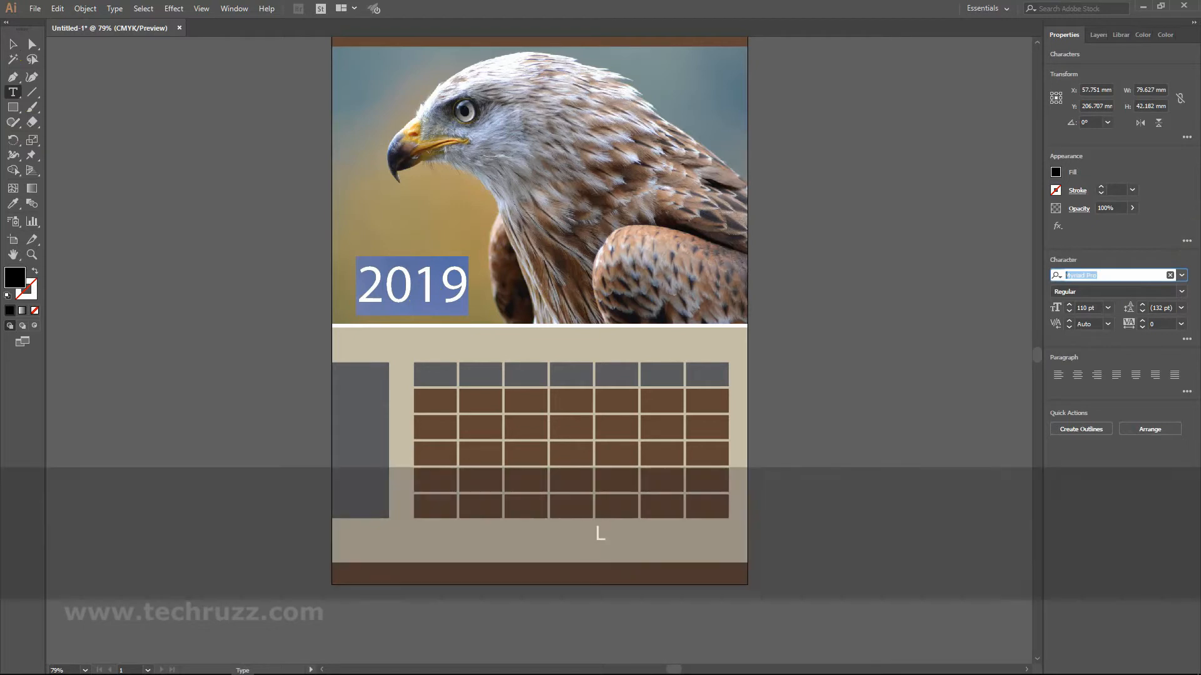
{"action": "type", "text": "ato"}
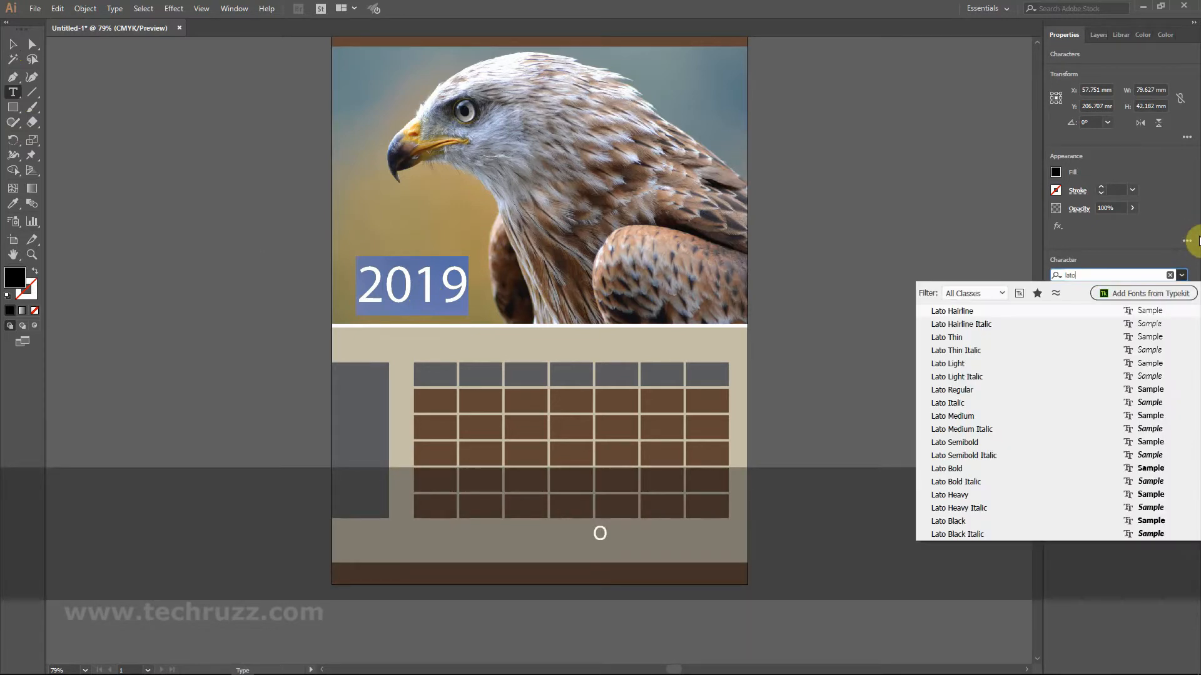
{"action": "left_click", "coordinate": [962, 522]}
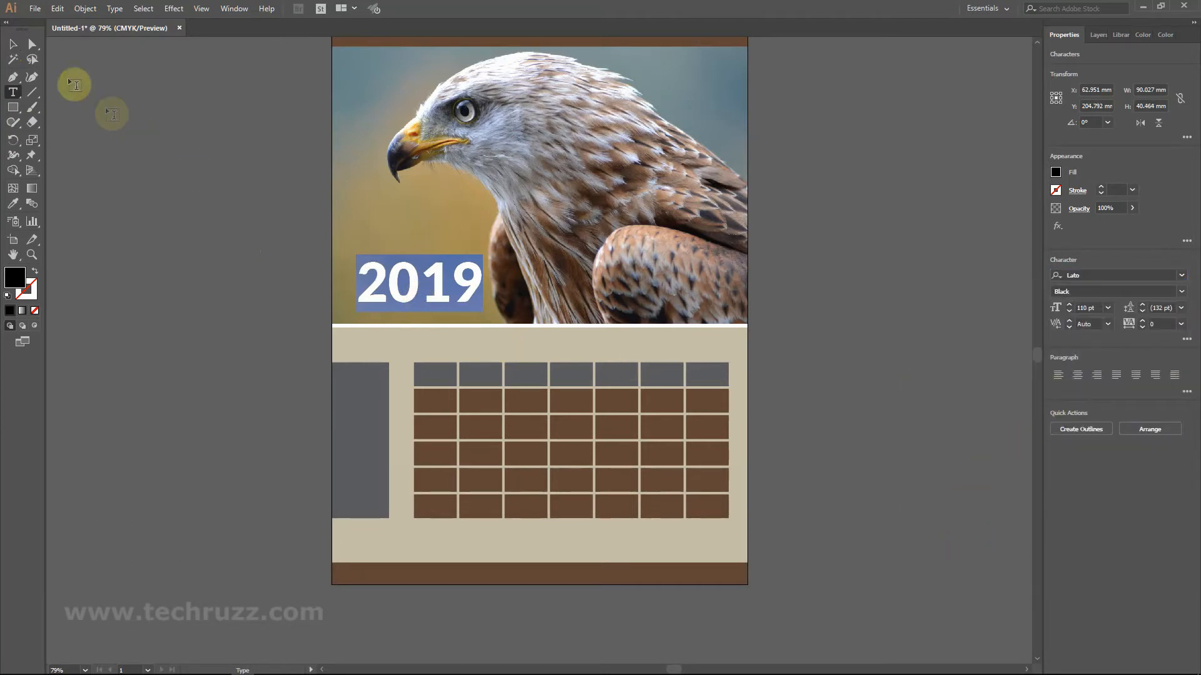
Fill the "2019" text with white and shift it about 4 mm to the left.
{"action": "left_click", "coordinate": [1055, 172]}
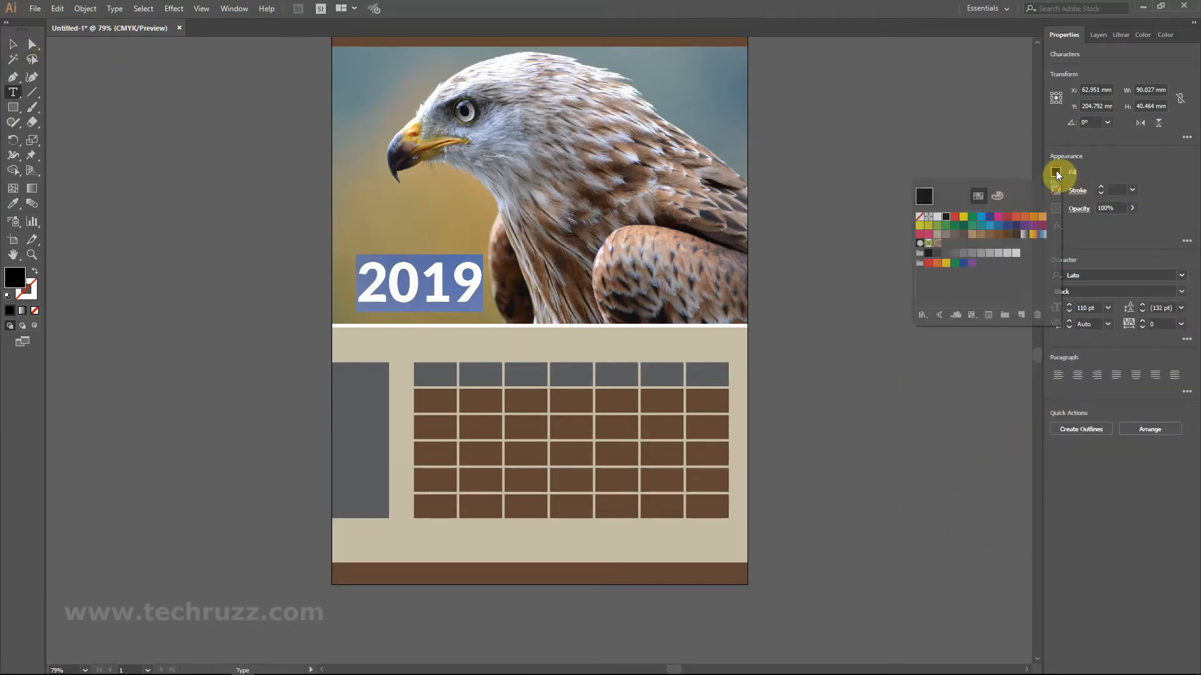
{"action": "left_click", "coordinate": [937, 217]}
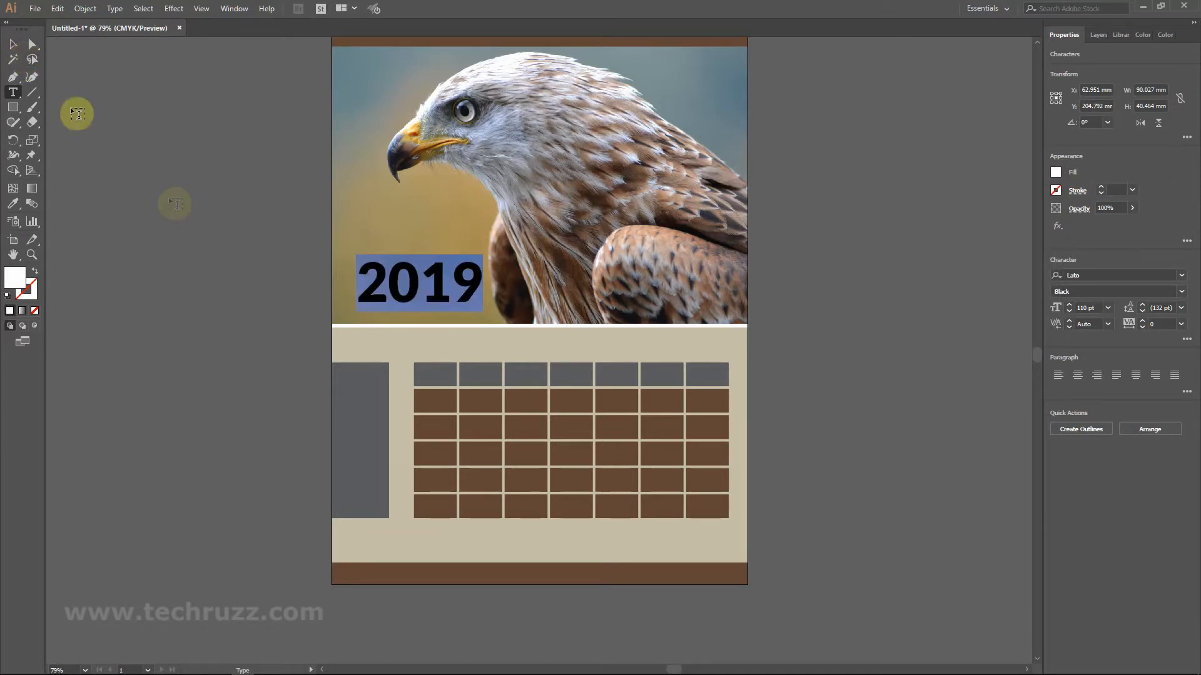
{"action": "left_click", "coordinate": [13, 43]}
{"action": "left_click", "coordinate": [157, 211]}
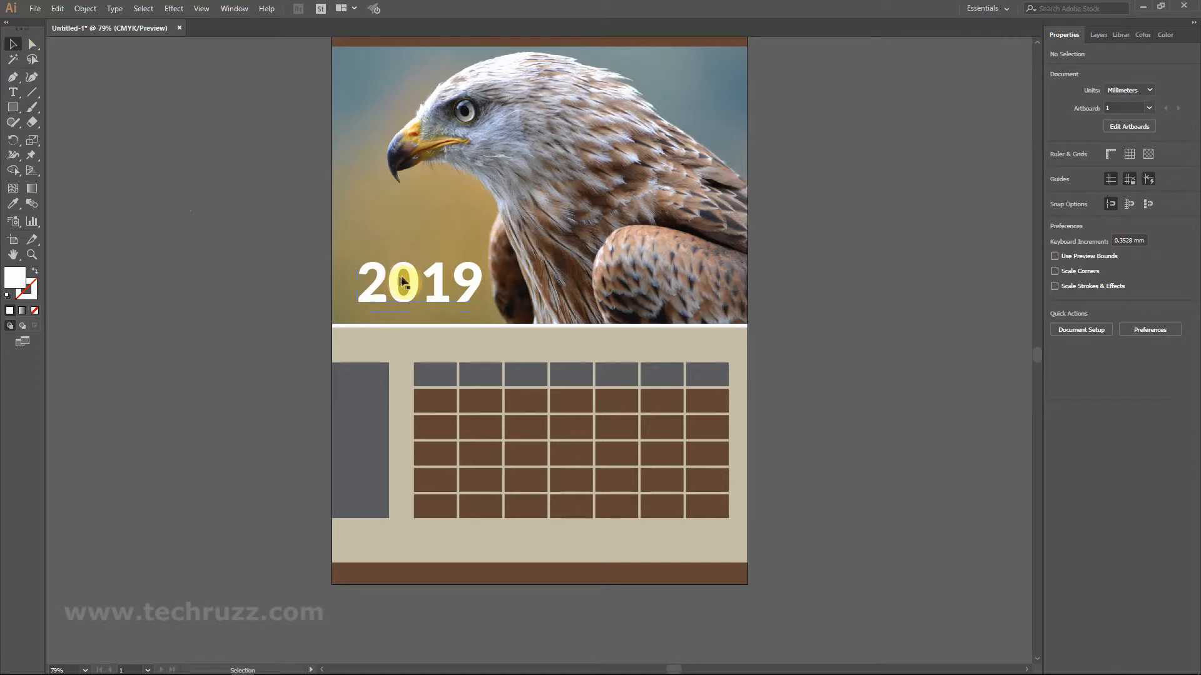
{"action": "left_click_drag", "start_coordinate": [412, 283], "coordinate": [406, 278]}
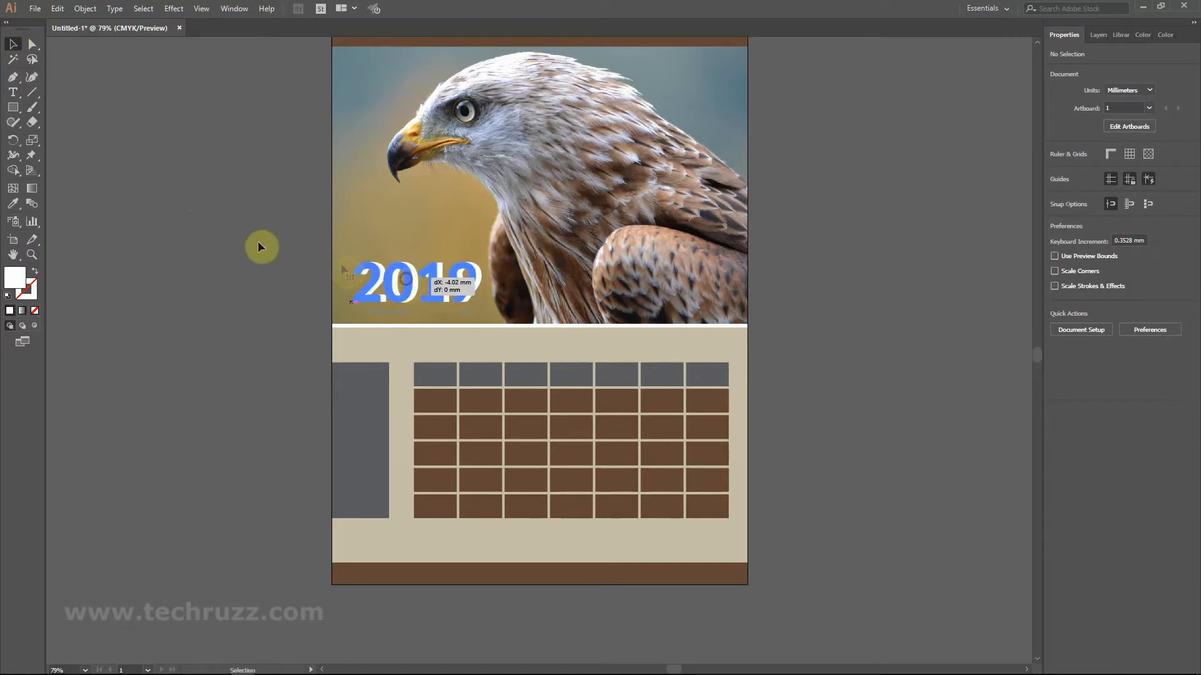
{"action": "left_click", "coordinate": [239, 243]}
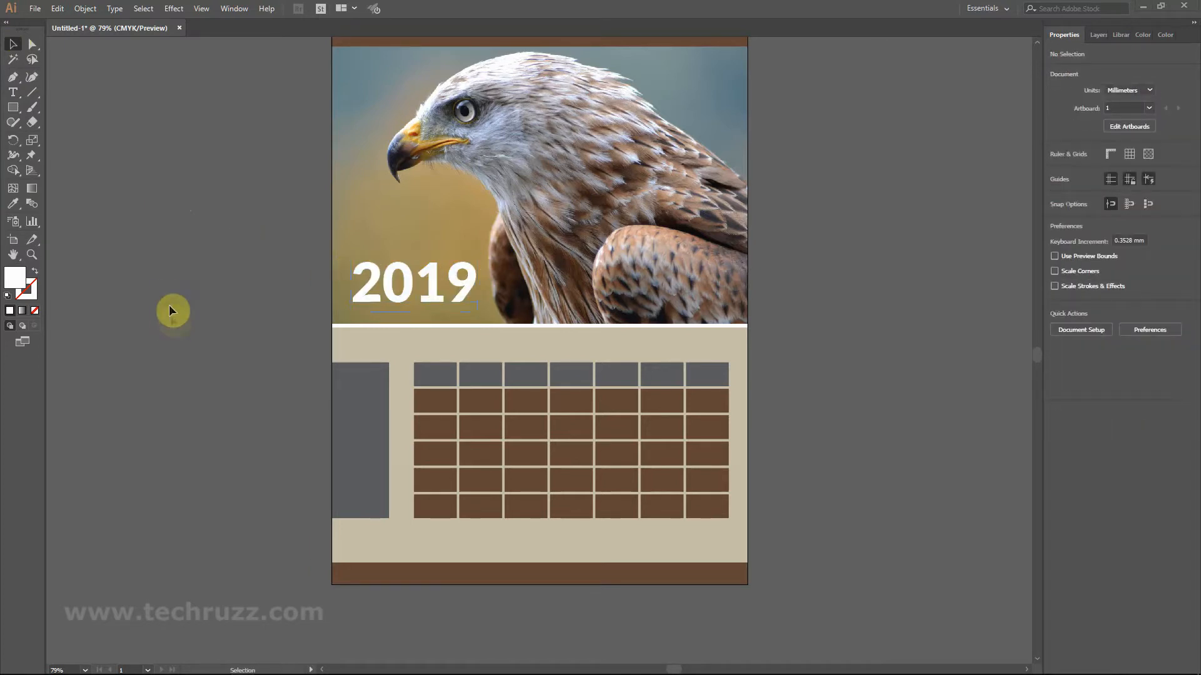
Add a separate point text reading "February" just above the calendar grid.
{"action": "left_click", "coordinate": [13, 94]}
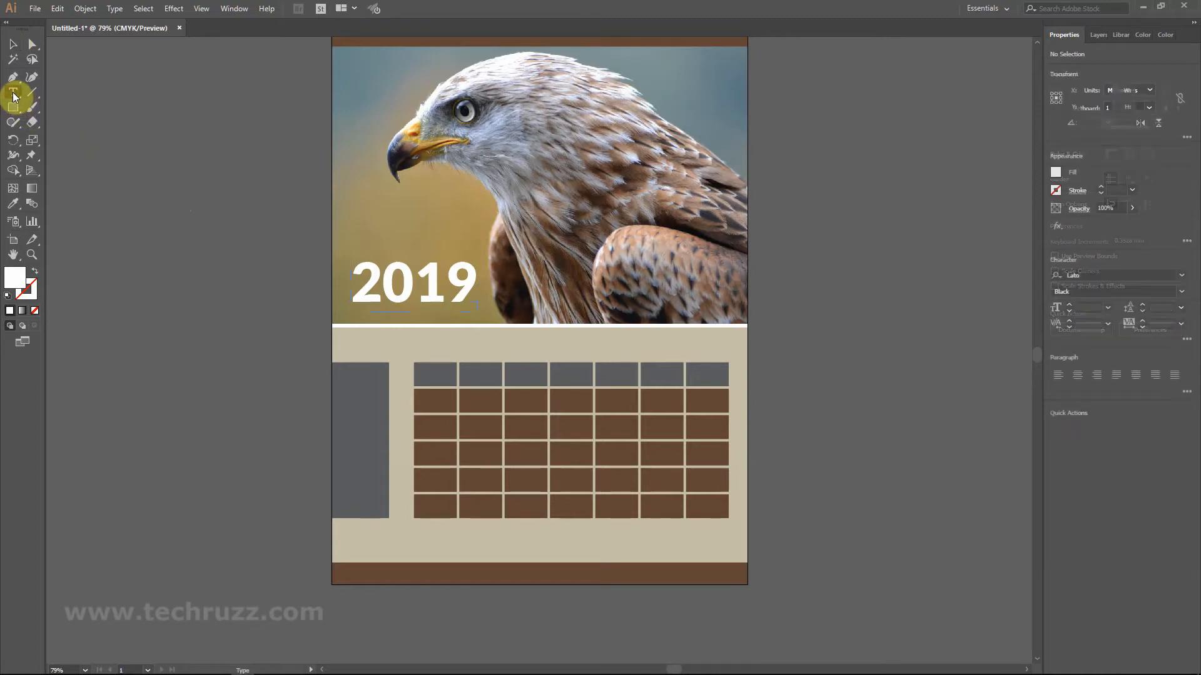
{"action": "left_click", "coordinate": [413, 342]}
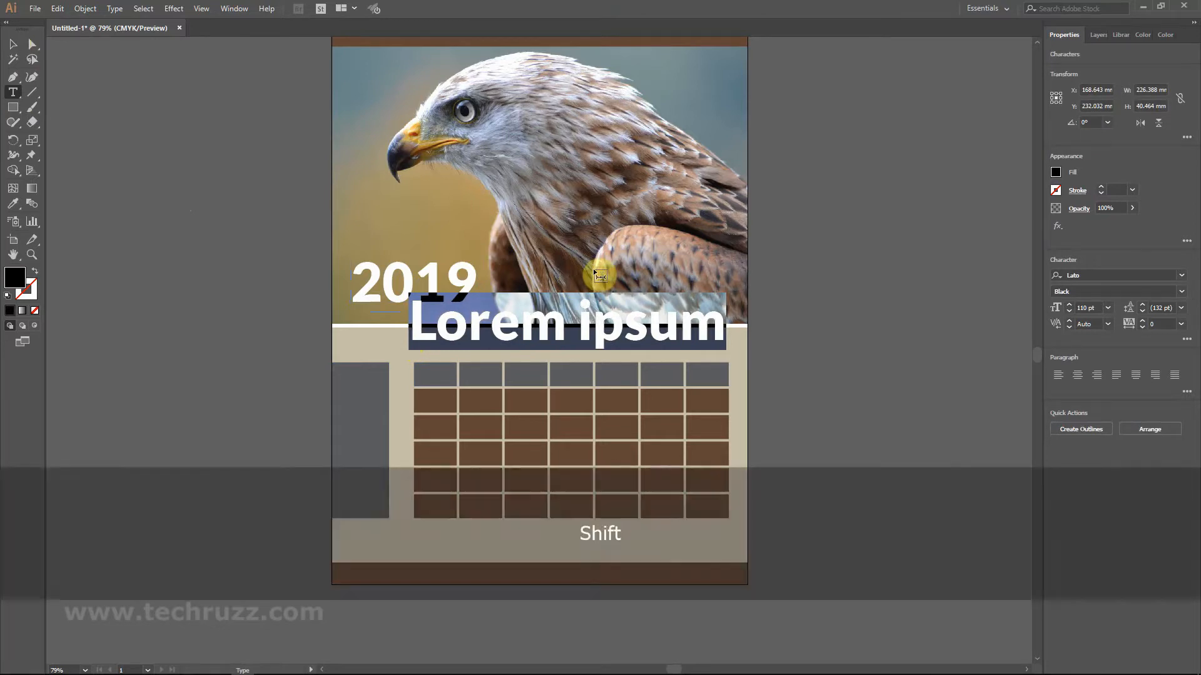
{"action": "type", "text": "February"}
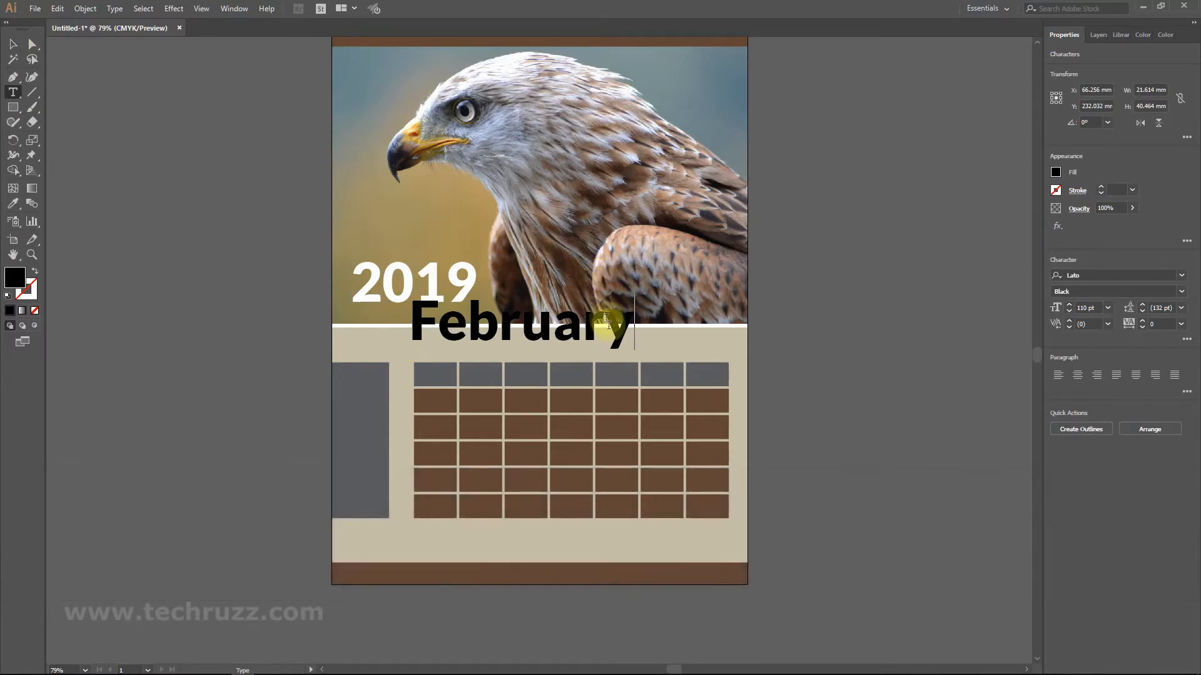
Reduce the "February" text to 50 pt and set its font style to Bold.
{"action": "left_click_drag", "start_coordinate": [623, 332], "coordinate": [400, 314]}
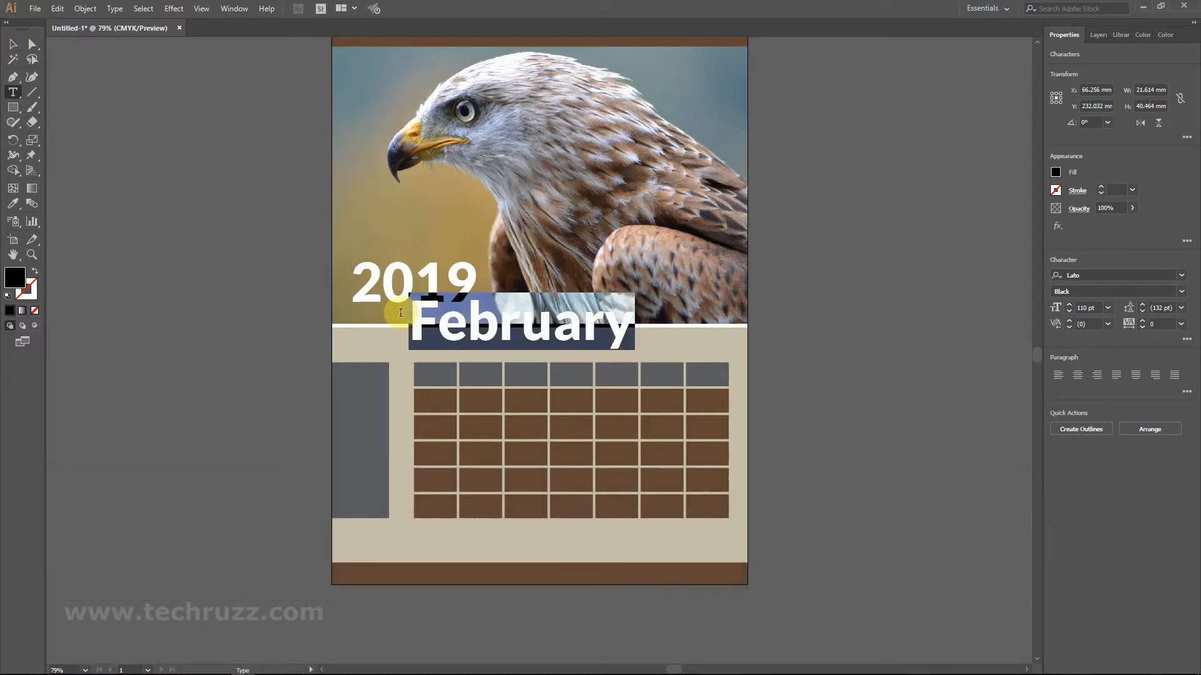
{"action": "key", "text": "shift+ctrl+comma"}
{"action": "key", "text": "shift+ctrl+comma"}
{"action": "key", "text": "shift+ctrl+comma"}
{"action": "key", "text": "shift+ctrl+comma"}
{"action": "key", "text": "shift+ctrl+comma"}
{"action": "key", "text": "shift+ctrl+comma"}
{"action": "key", "text": "shift+ctrl+comma"}
{"action": "key", "text": "shift+ctrl+comma"}
{"action": "key", "text": "shift+ctrl+comma"}
{"action": "key", "text": "shift+ctrl+comma"}
{"action": "key", "text": "shift+ctrl+comma"}
{"action": "key", "text": "shift+ctrl+comma"}
{"action": "key", "text": "shift+ctrl+comma"}
{"action": "key", "text": "shift+ctrl+comma"}
{"action": "key", "text": "shift+ctrl+comma"}
{"action": "key", "text": "shift+ctrl+comma"}
{"action": "key", "text": "shift+ctrl+comma"}
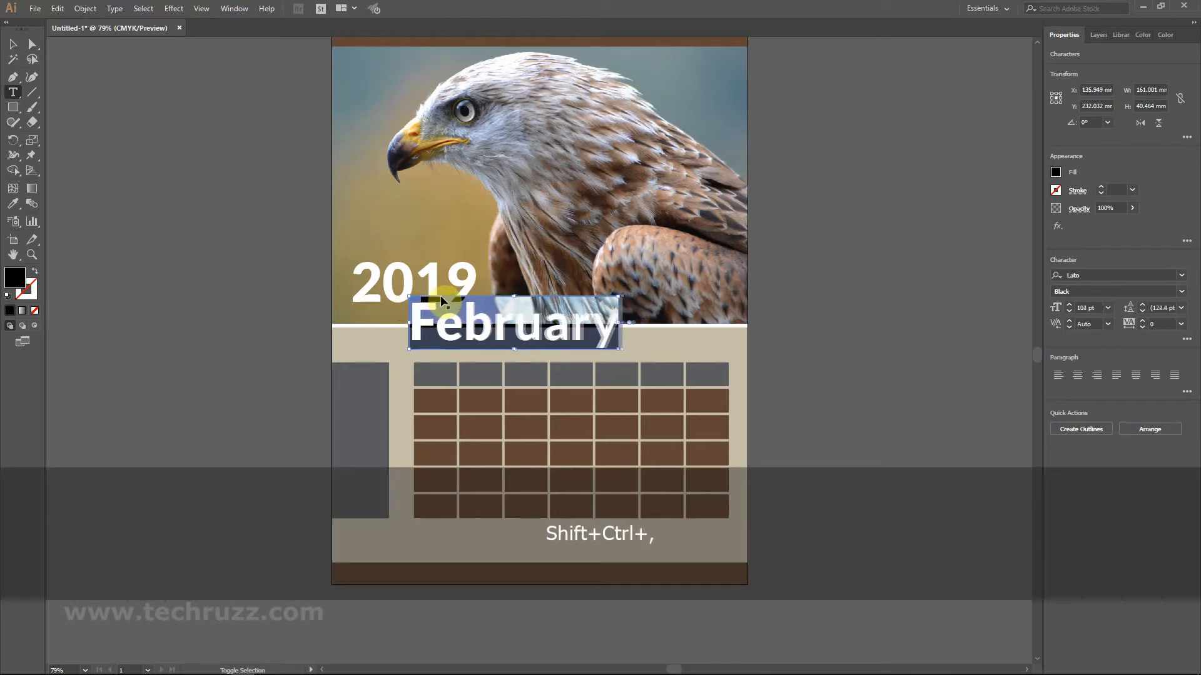
{"action": "key", "text": "shift+ctrl+comma"}
{"action": "key", "text": "shift+ctrl+comma"}
{"action": "key", "text": "shift+ctrl+comma"}
{"action": "key", "text": "shift+ctrl+comma"}
{"action": "key", "text": "shift+ctrl+comma"}
{"action": "key", "text": "shift+ctrl+comma"}
{"action": "key", "text": "shift+ctrl+comma"}
{"action": "key", "text": "shift+ctrl+comma"}
{"action": "key", "text": "shift+ctrl+comma"}
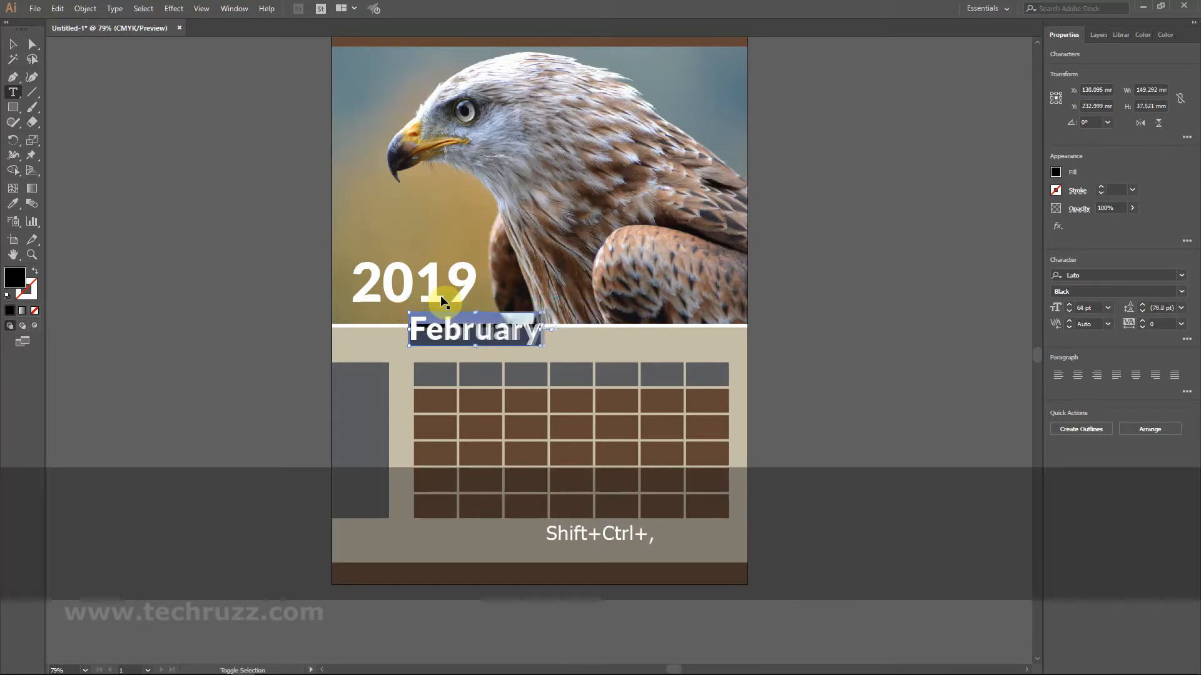
{"action": "key", "text": "shift+ctrl+comma"}
{"action": "key", "text": "shift+ctrl+comma"}
{"action": "key", "text": "shift+ctrl+comma"}
{"action": "key", "text": "shift+ctrl+comma"}
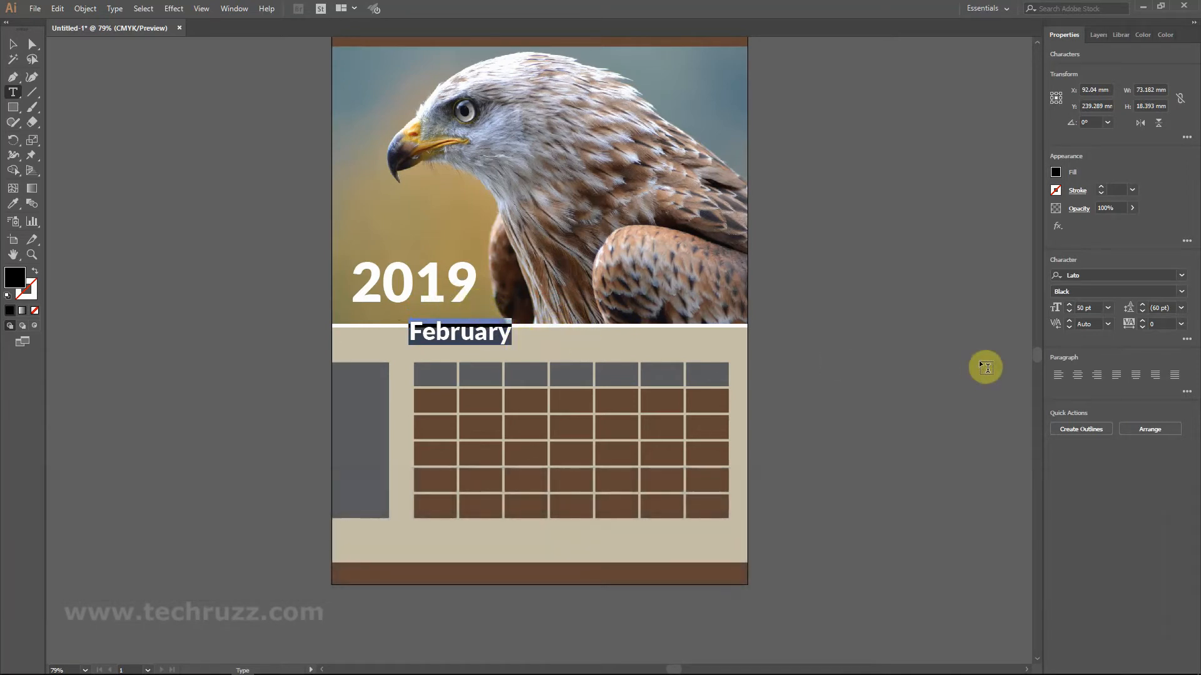
{"action": "left_click", "coordinate": [1180, 292]}
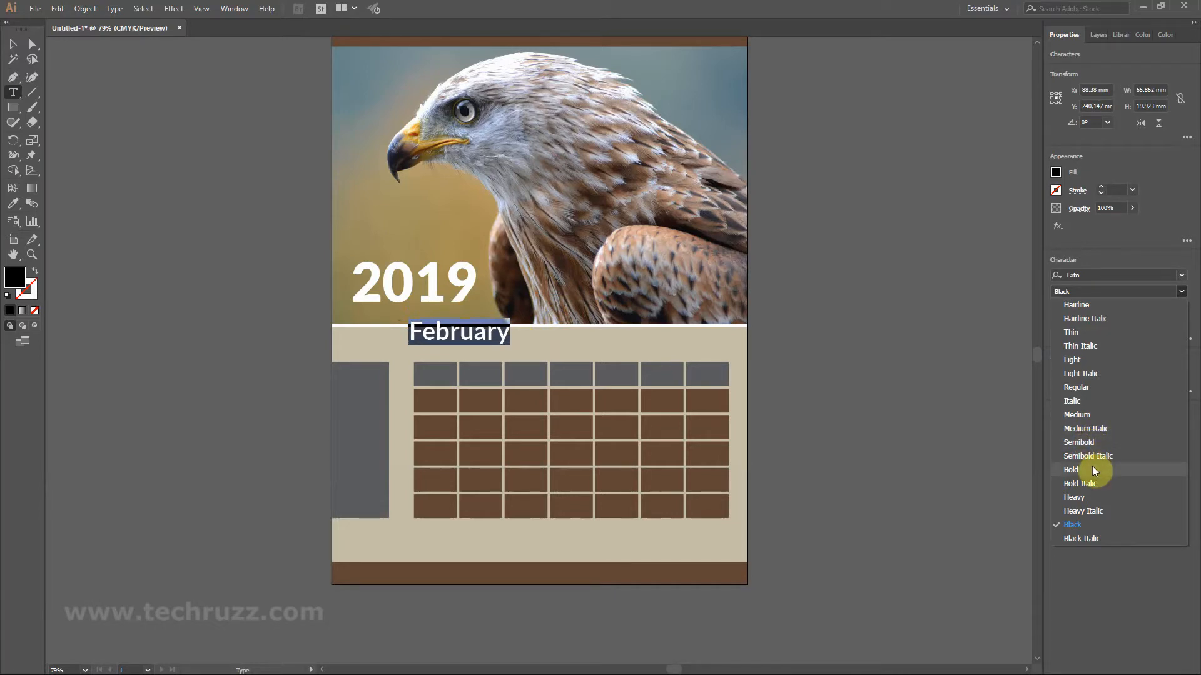
{"action": "left_click", "coordinate": [1092, 468]}
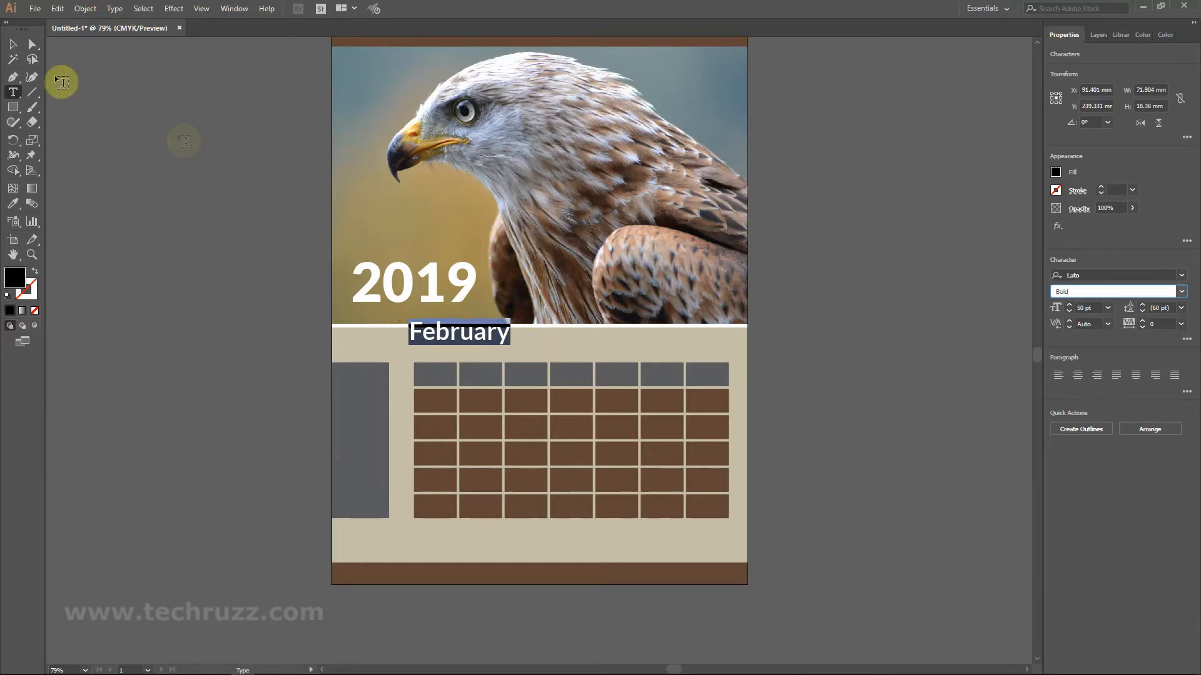
Place the "February" text rotated 90° in the gray side rectangle and scale it to about 52 pt.
{"action": "left_click", "coordinate": [13, 49]}
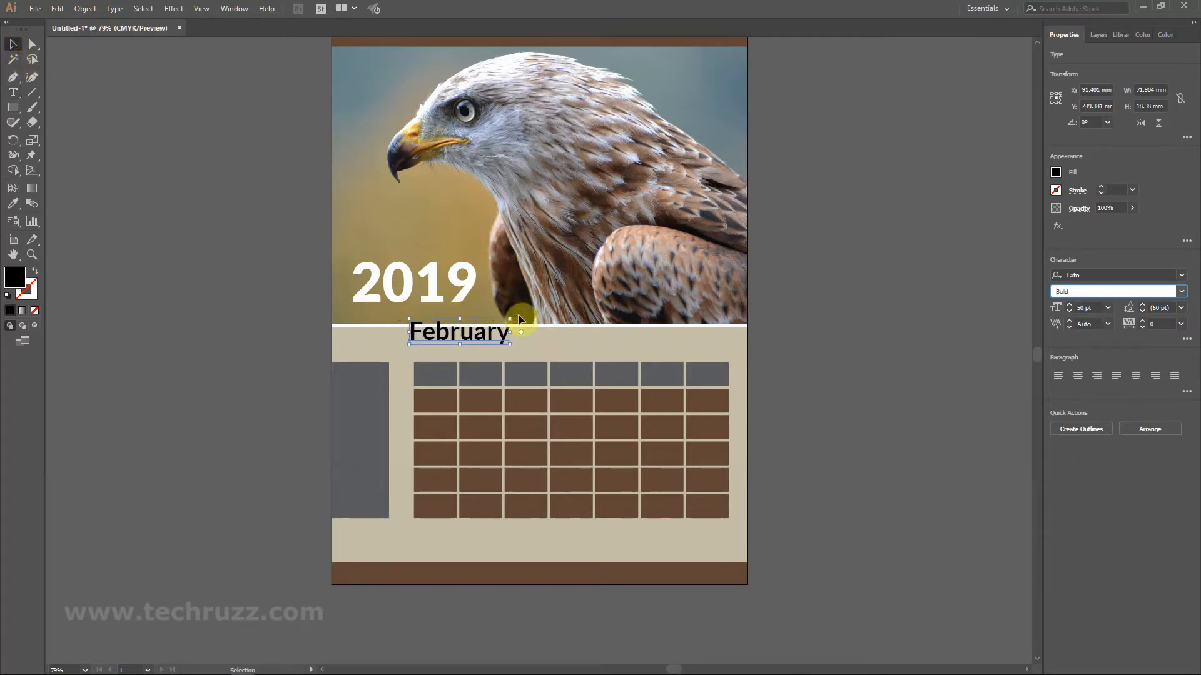
{"action": "left_click_drag", "start_coordinate": [517, 314], "coordinate": [369, 435]}
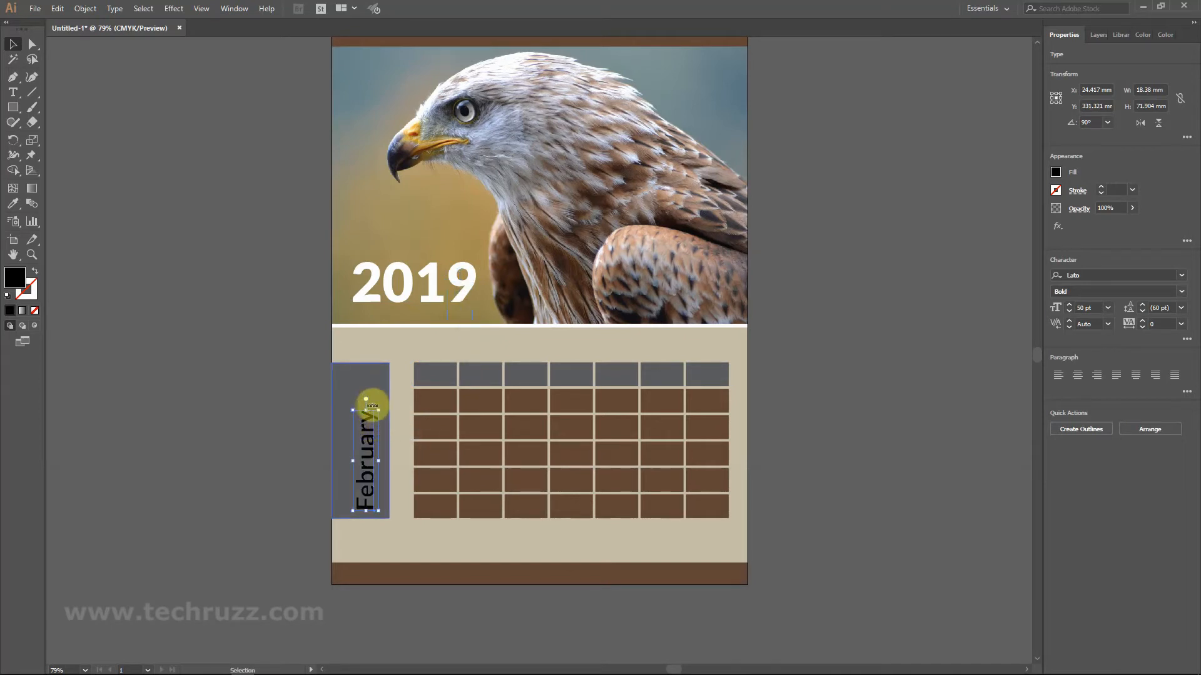
{"action": "left_click_drag", "start_coordinate": [378, 410], "coordinate": [387, 396]}
{"action": "left_click", "coordinate": [409, 336]}
{"action": "left_click", "coordinate": [361, 370]}
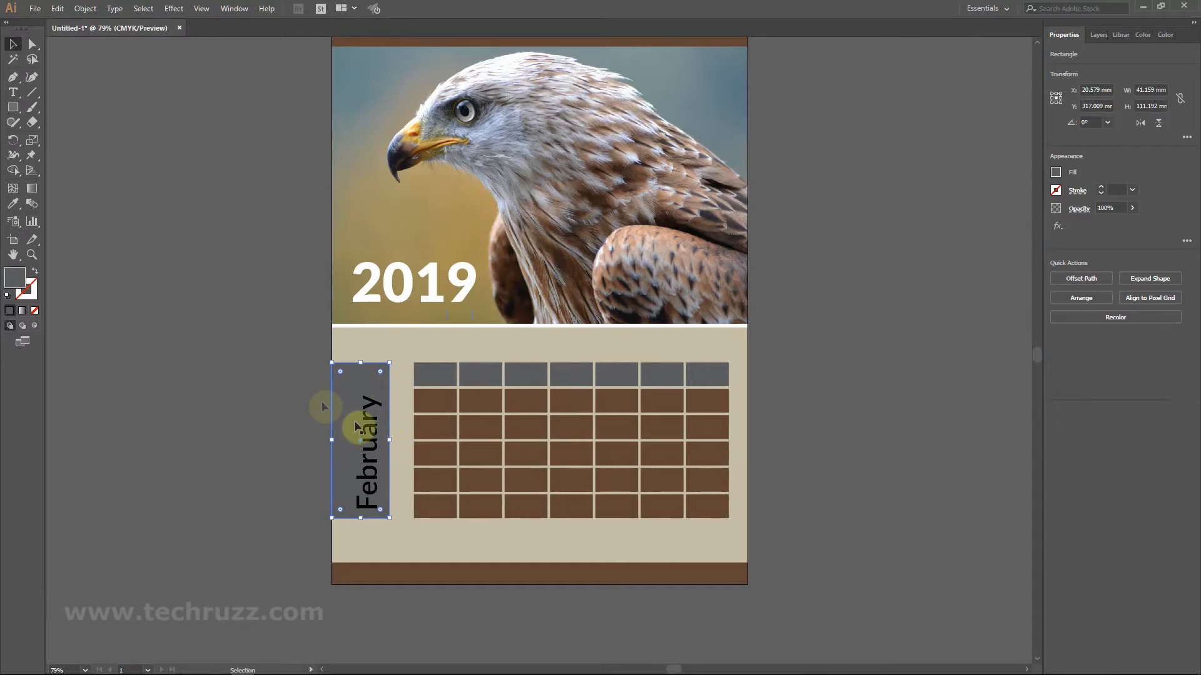
{"action": "left_click", "coordinate": [371, 404]}
{"action": "left_click_drag", "start_coordinate": [383, 392], "coordinate": [381, 400]}
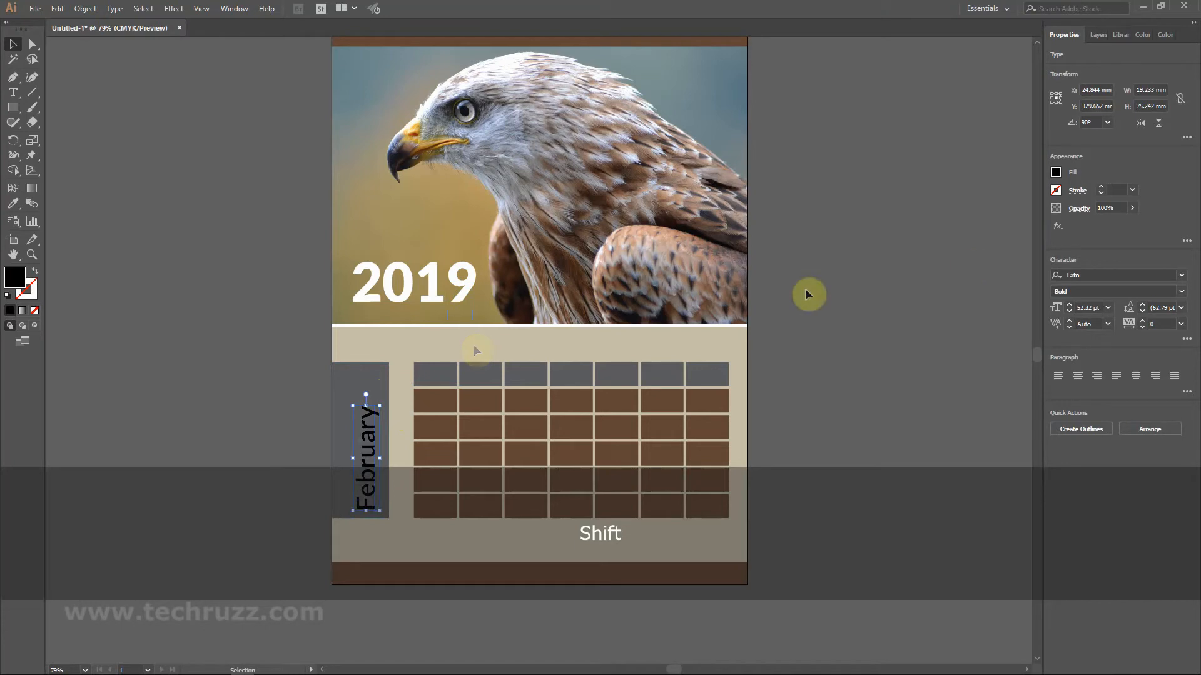
Fill the rotated "February" text with white and deselect it.
{"action": "left_click", "coordinate": [1055, 174]}
{"action": "left_click", "coordinate": [937, 217]}
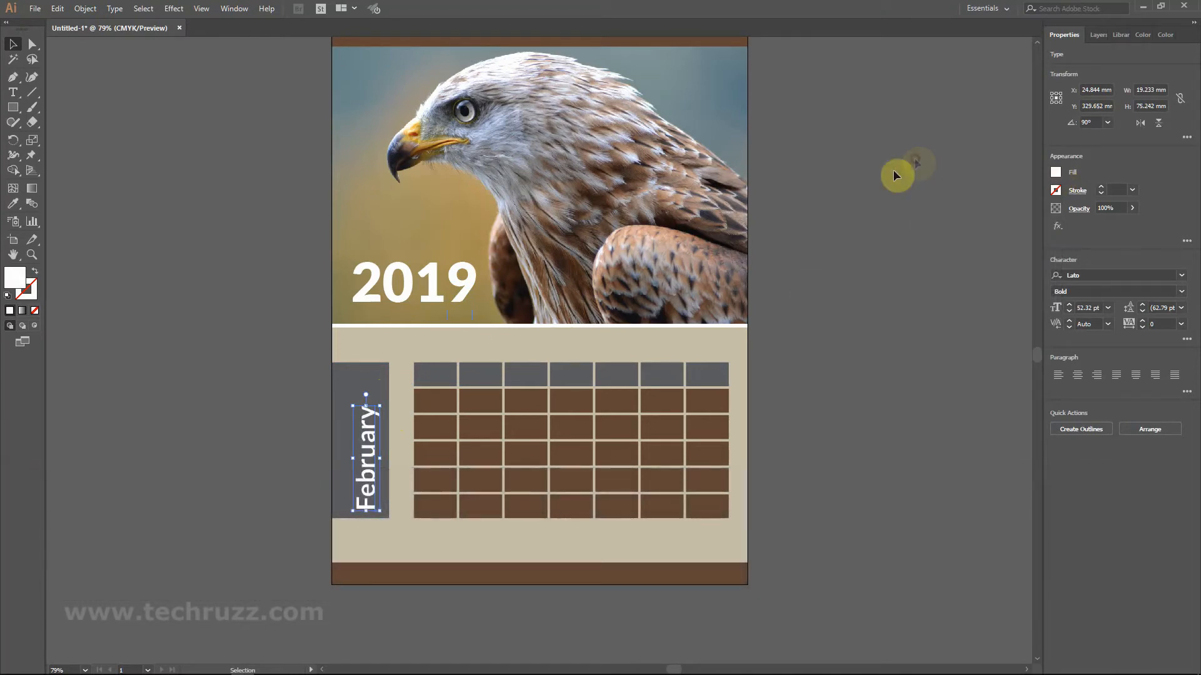
{"action": "left_click", "coordinate": [215, 328]}
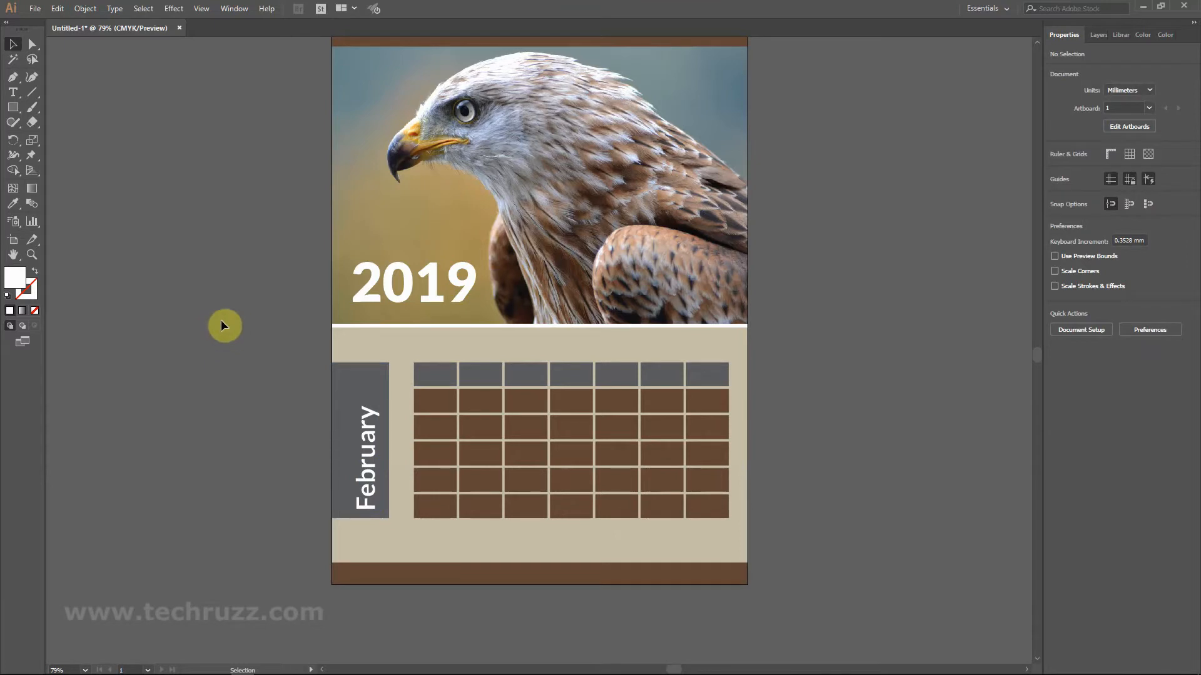
Draw a rectangle about 41 × 25 mm over the upper end of the gray side panel.
{"action": "left_click", "coordinate": [13, 107]}
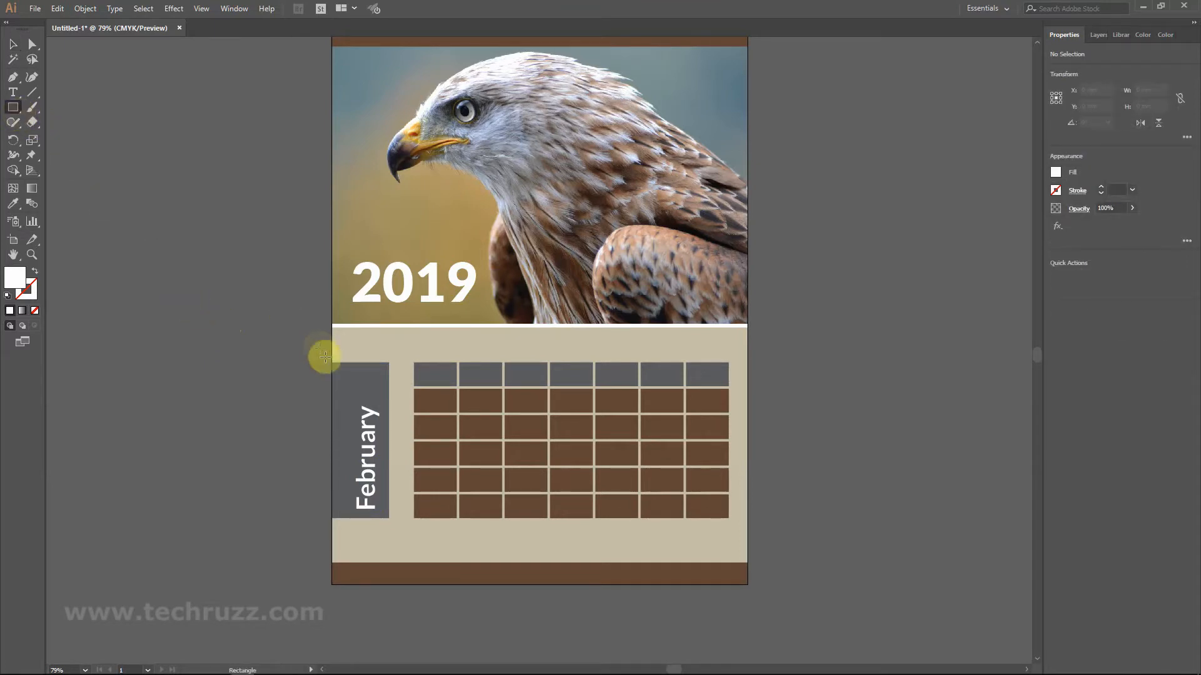
{"action": "left_click_drag", "start_coordinate": [331, 362], "coordinate": [387, 396]}
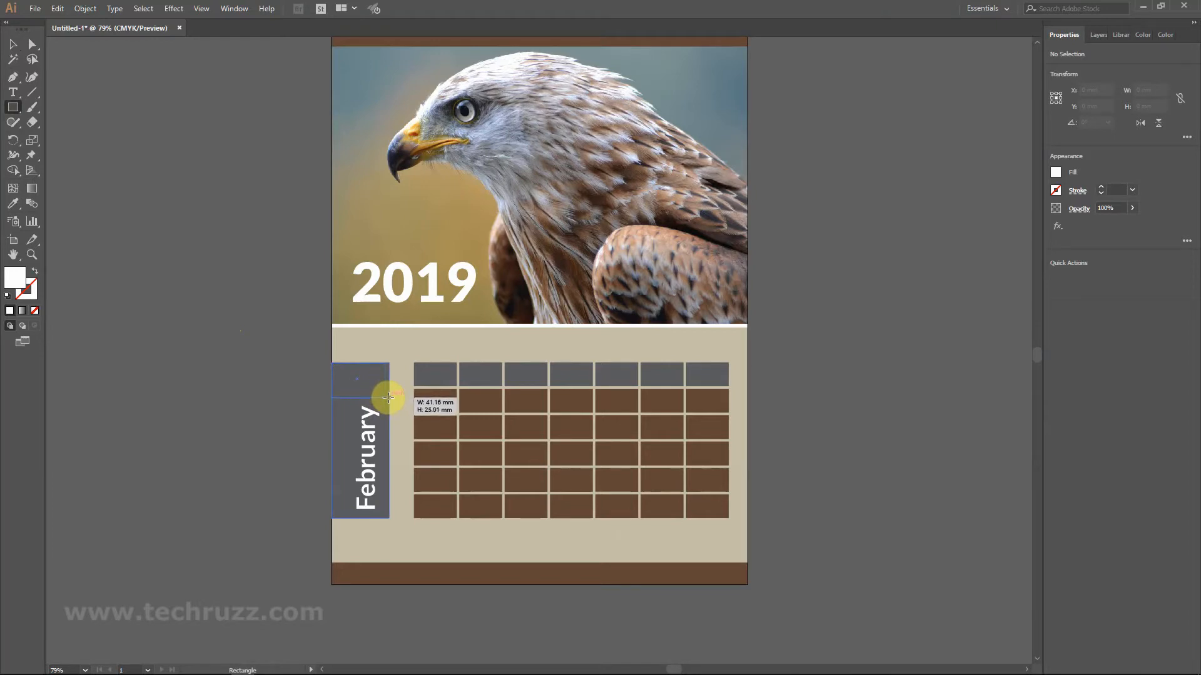
{"action": "left_click_drag", "start_coordinate": [388, 398], "coordinate": [388, 397]}
{"action": "left_click", "coordinate": [12, 44]}
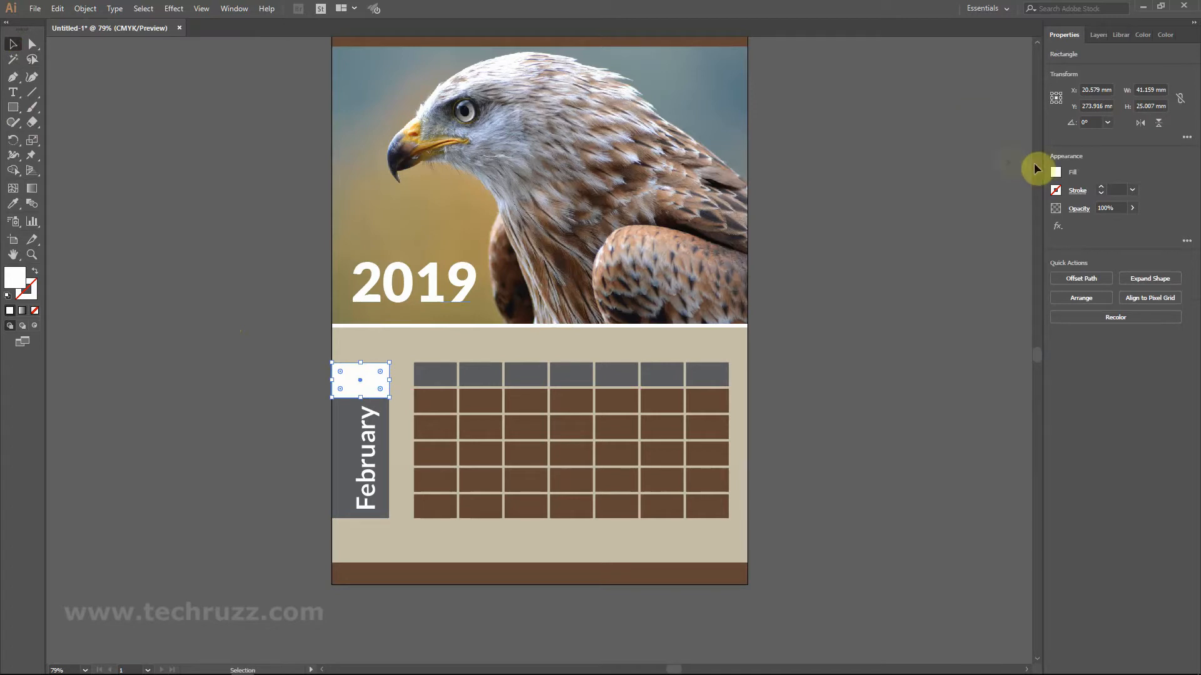
Fill the new rectangle above the "February" text with red and deselect it.
{"action": "left_click", "coordinate": [1055, 172]}
{"action": "left_click", "coordinate": [954, 216]}
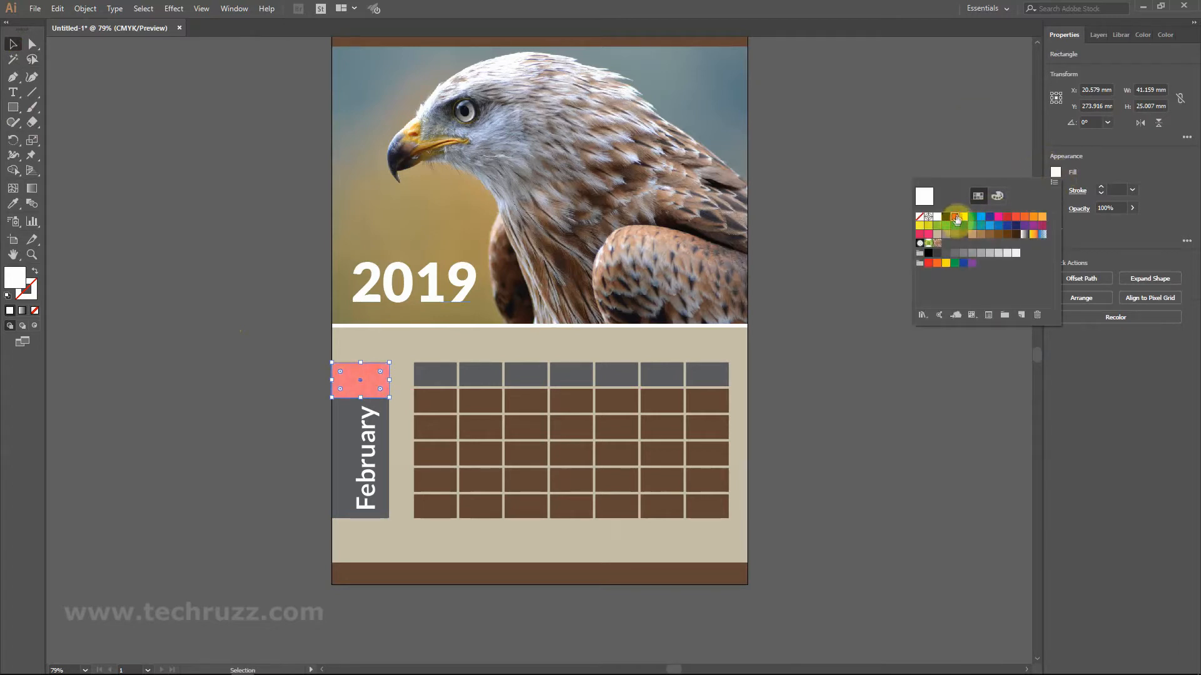
{"action": "left_click", "coordinate": [929, 149]}
{"action": "left_click", "coordinate": [884, 156]}
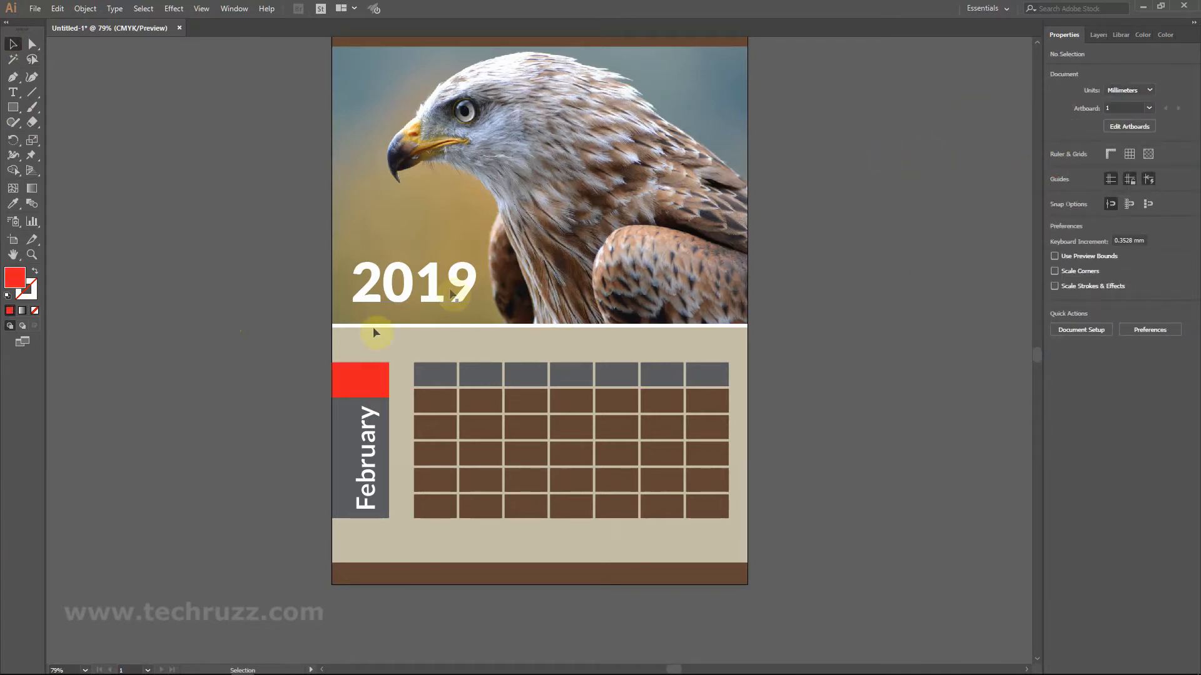
Fill the rectangle above the "February" text with dark blue 195E8C and deselect it.
{"action": "left_click", "coordinate": [348, 377]}
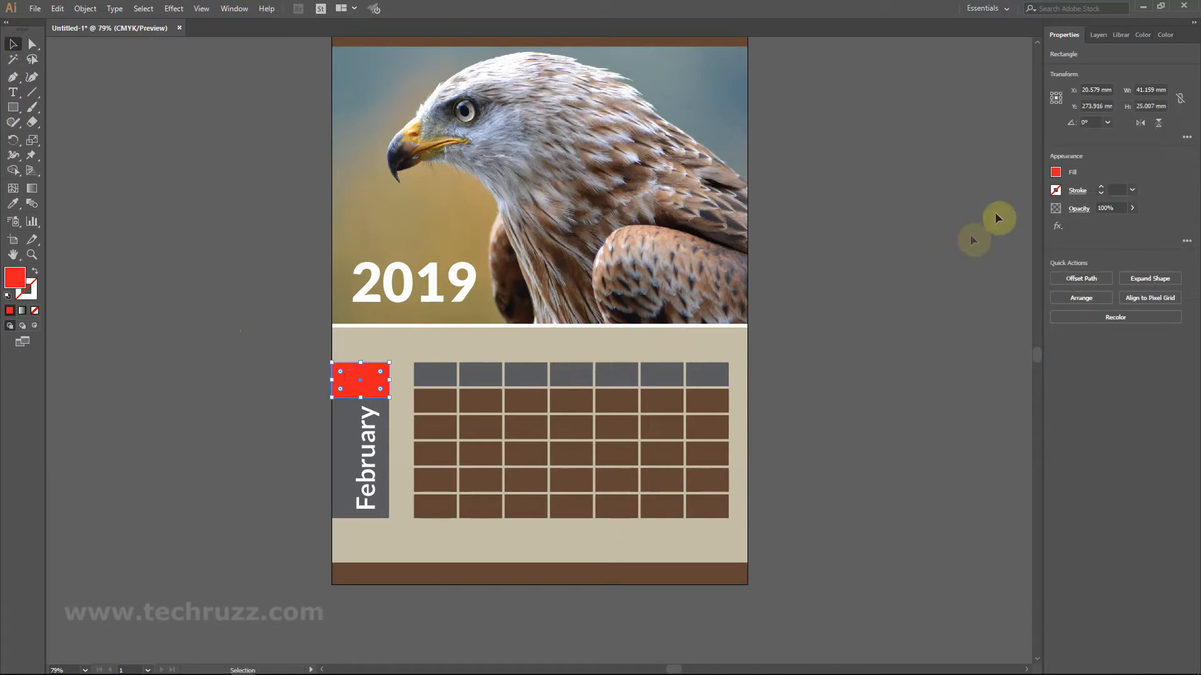
{"action": "left_click", "coordinate": [1055, 172]}
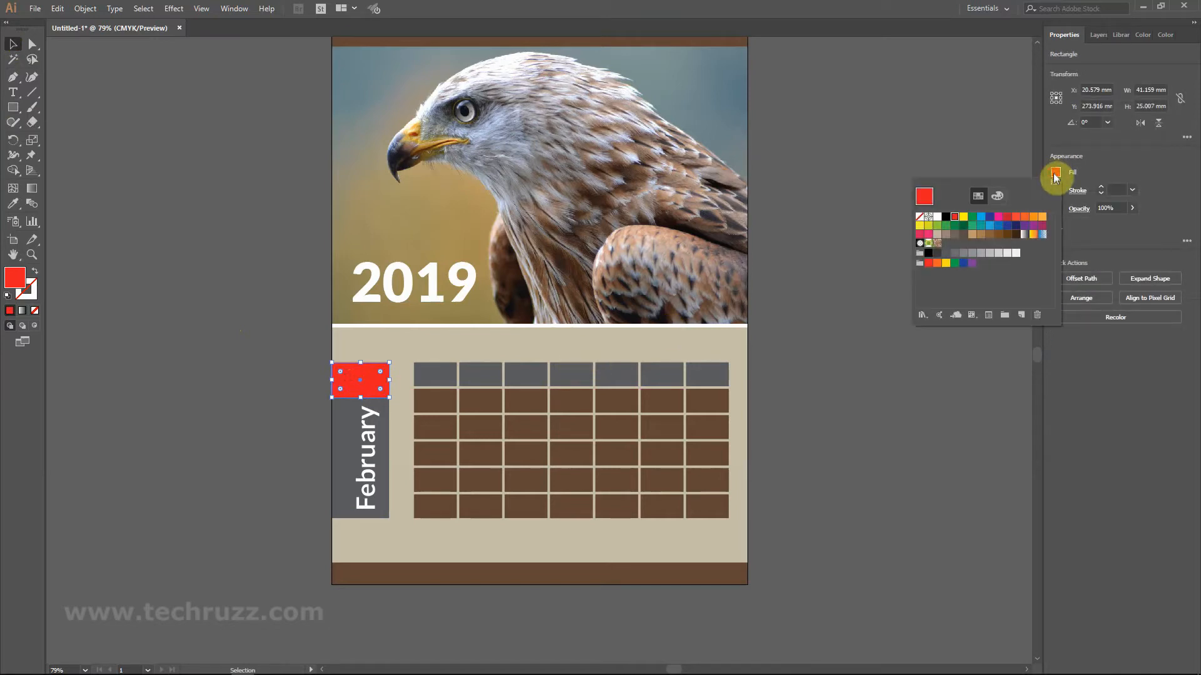
{"action": "left_click", "coordinate": [998, 227]}
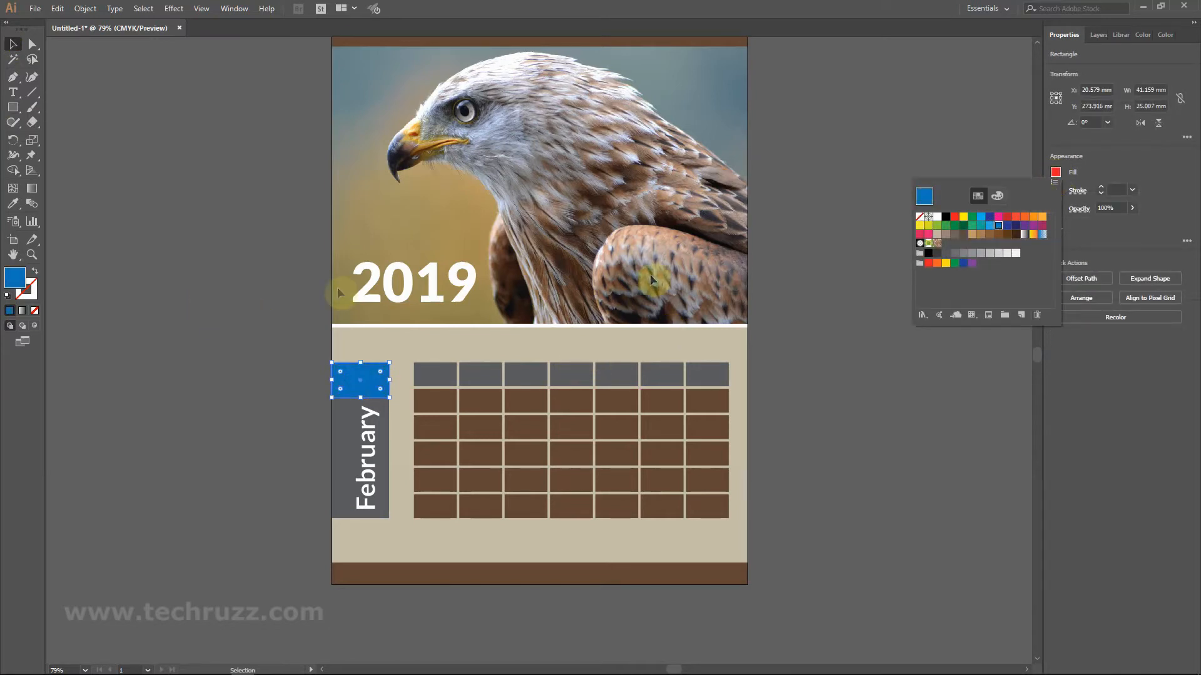
{"action": "double_click", "coordinate": [24, 278]}
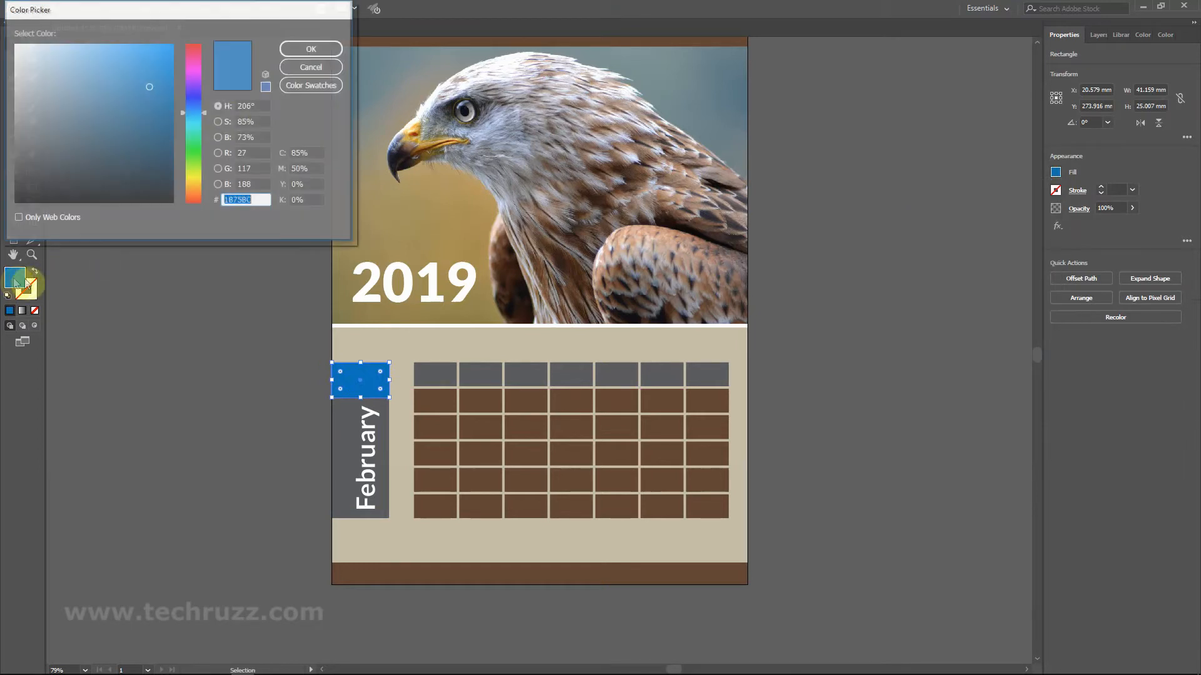
{"action": "left_click", "coordinate": [146, 115]}
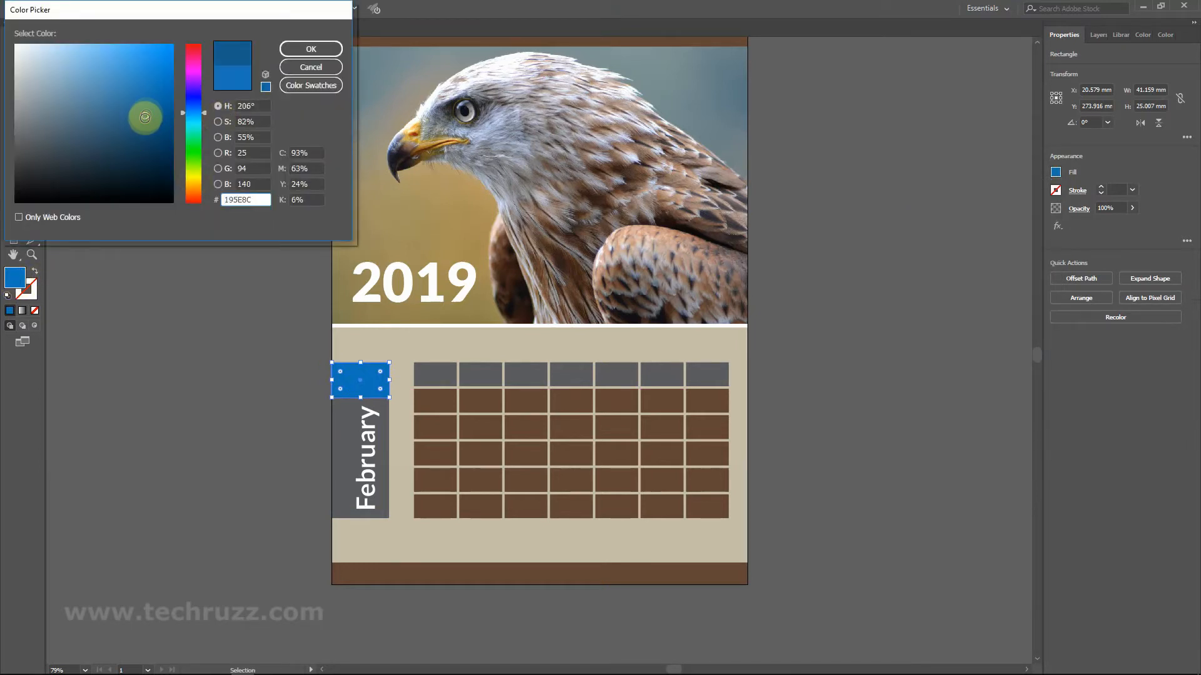
{"action": "left_click", "coordinate": [311, 50]}
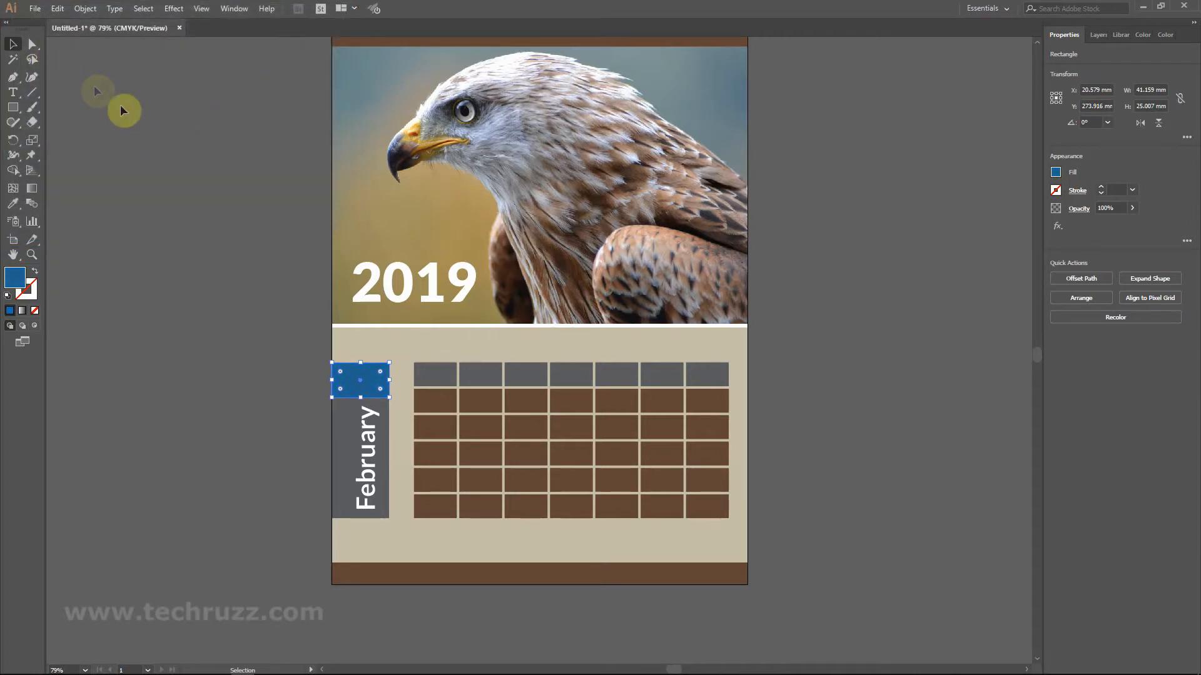
{"action": "left_click", "coordinate": [139, 130]}
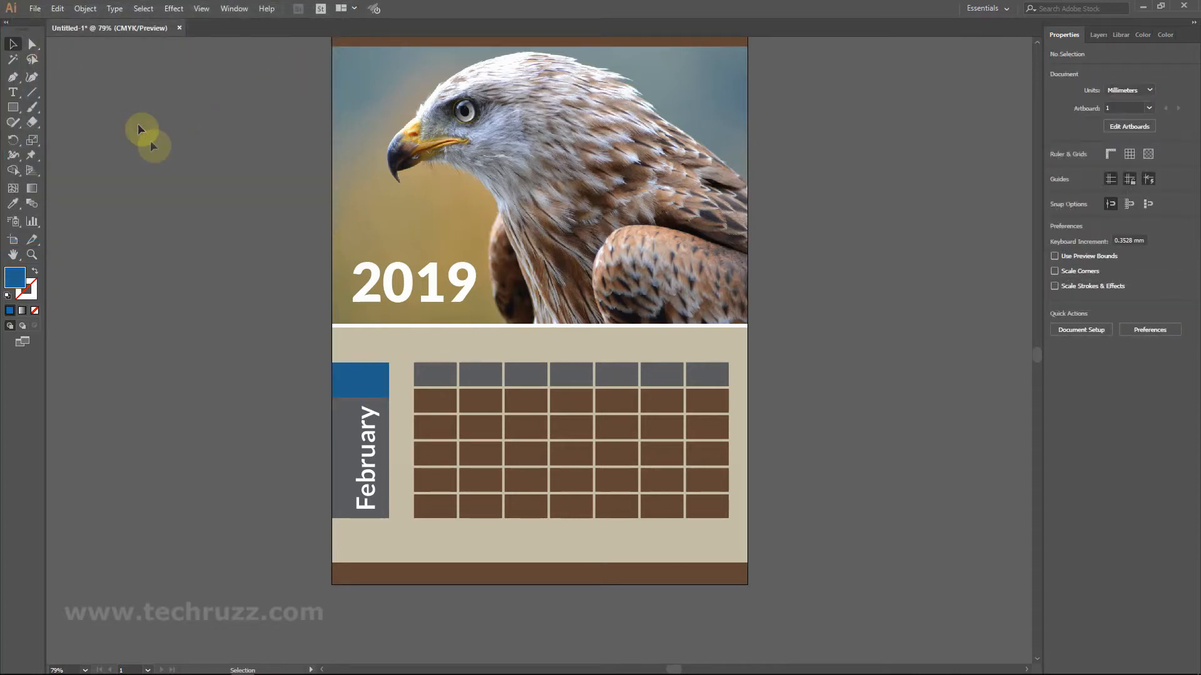
Shorten the gray side rectangle from its upper edge to about 84 mm high, leaving a narrow gap below the blue rectangle.
{"action": "left_click", "coordinate": [354, 404]}
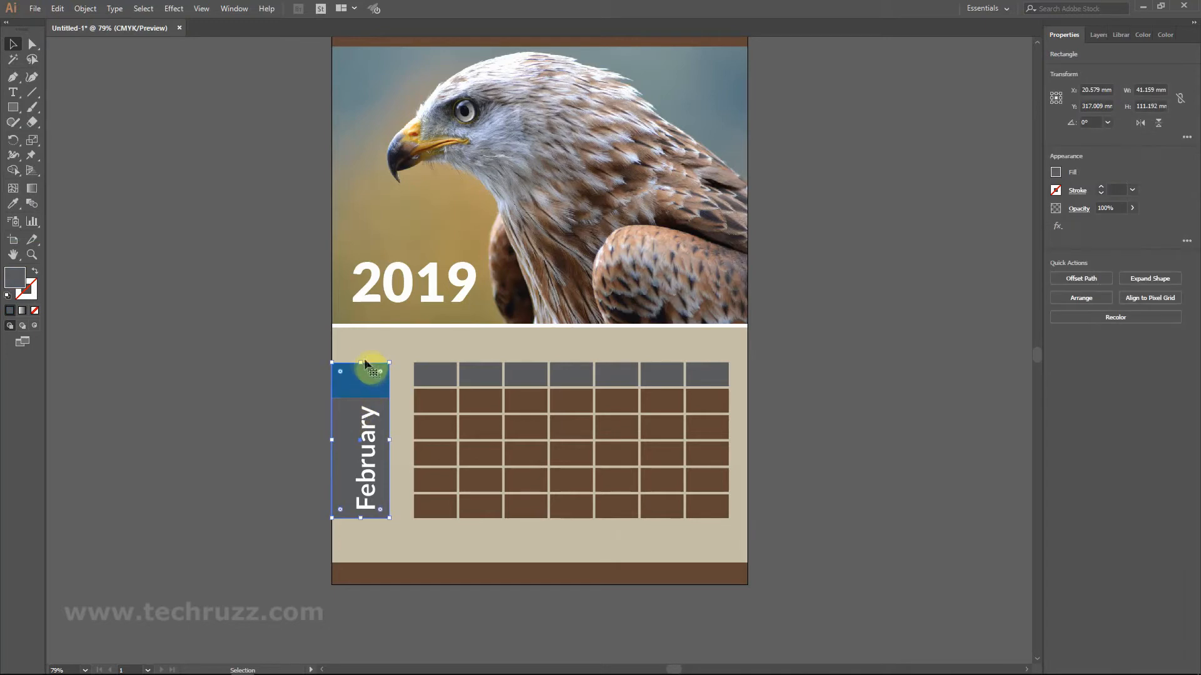
{"action": "left_click_drag", "start_coordinate": [362, 361], "coordinate": [367, 401]}
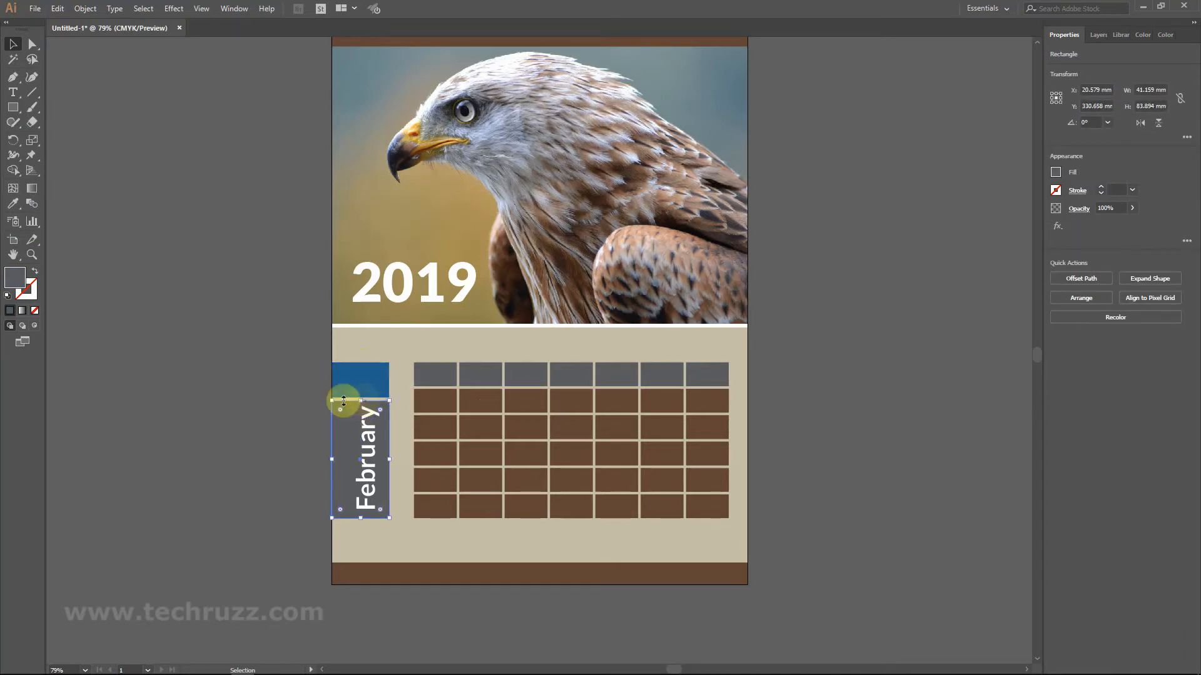
{"action": "left_click", "coordinate": [254, 391]}
Add a point text reading "02" just above the blue rectangle.
{"action": "left_click", "coordinate": [13, 92]}
{"action": "left_click", "coordinate": [351, 344]}
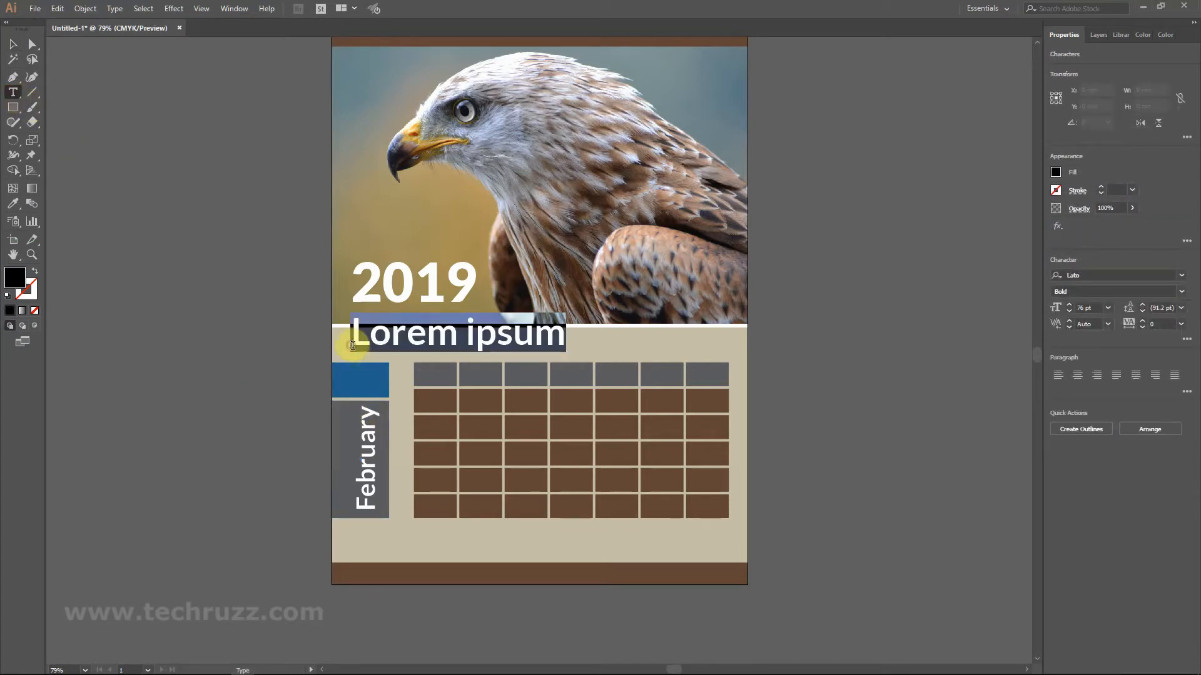
{"action": "type", "text": "02"}
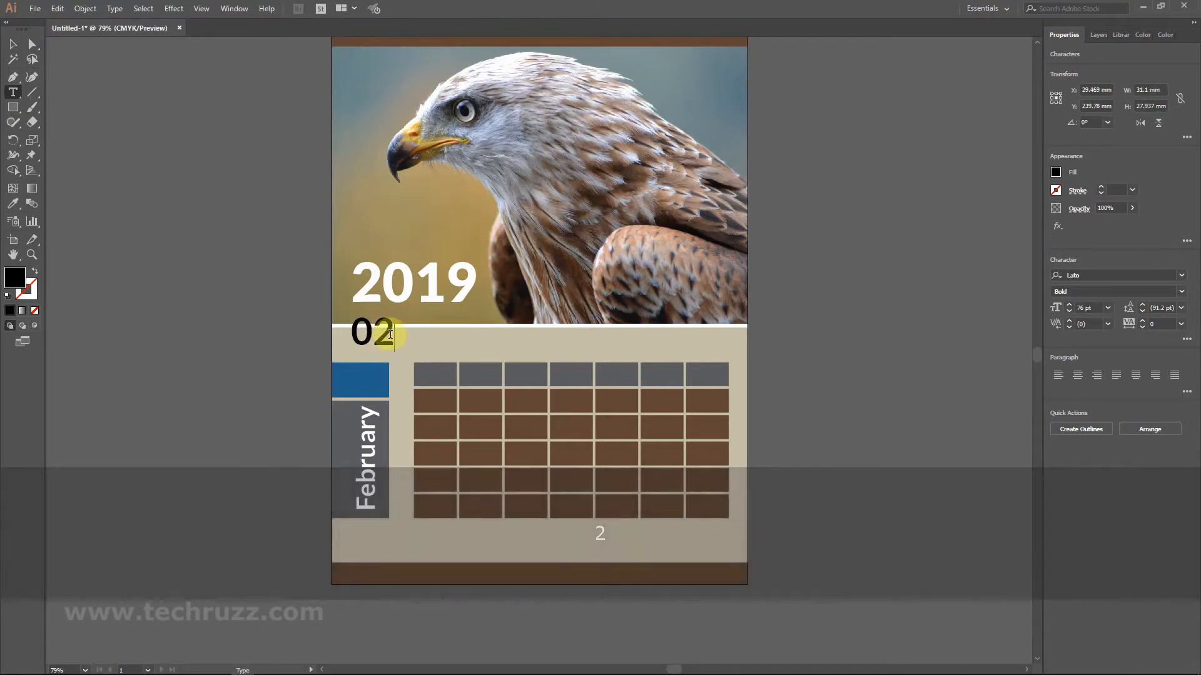
Set the "02" text's font style to Black and fill it with white.
{"action": "left_click_drag", "start_coordinate": [393, 333], "coordinate": [354, 334]}
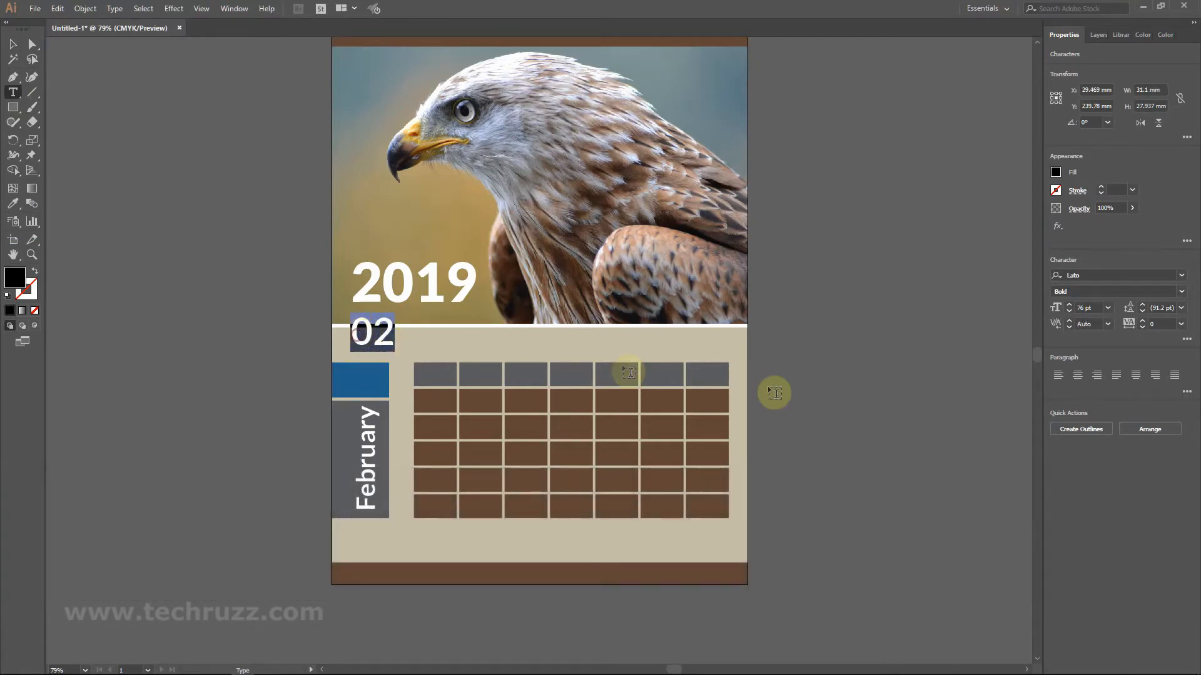
{"action": "left_click", "coordinate": [1181, 292]}
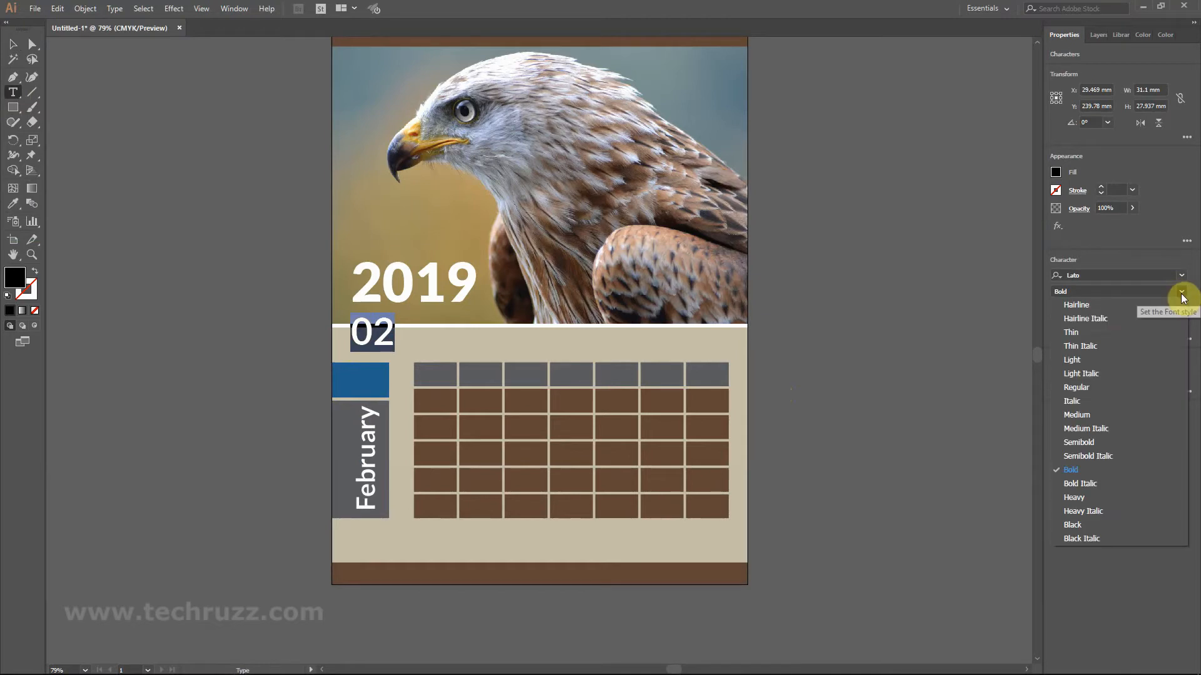
{"action": "left_click", "coordinate": [1092, 523]}
{"action": "left_click", "coordinate": [1056, 172]}
{"action": "left_click", "coordinate": [936, 219]}
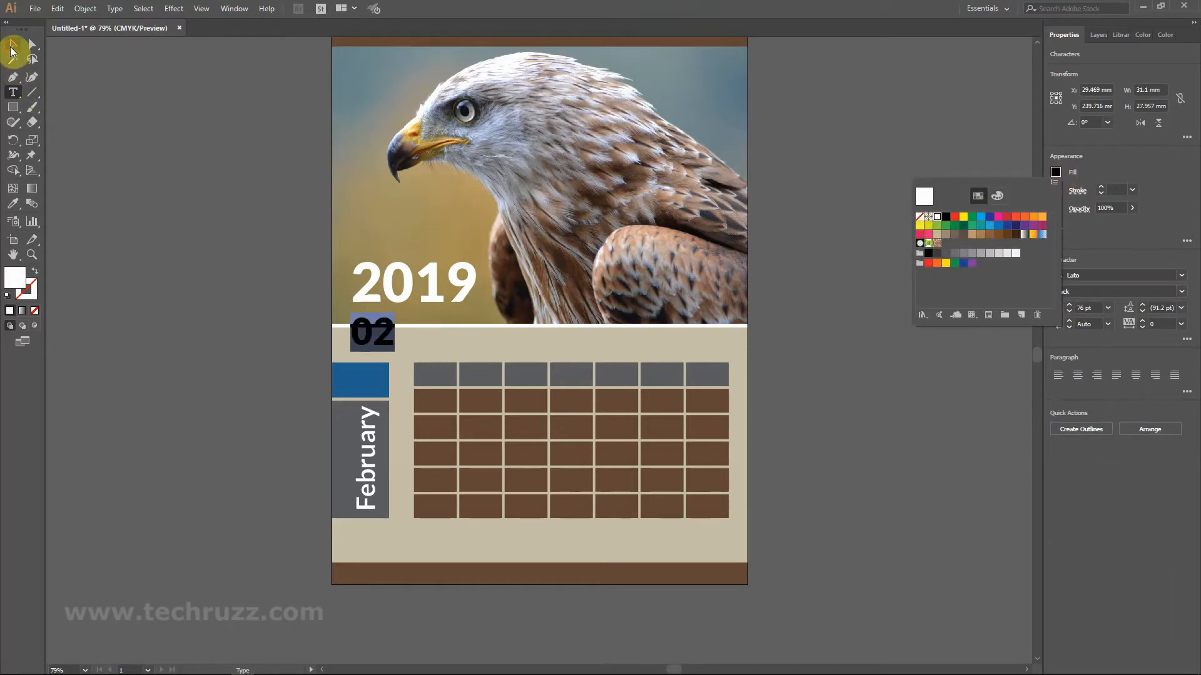
{"action": "left_click", "coordinate": [11, 50]}
{"action": "left_click", "coordinate": [232, 330]}
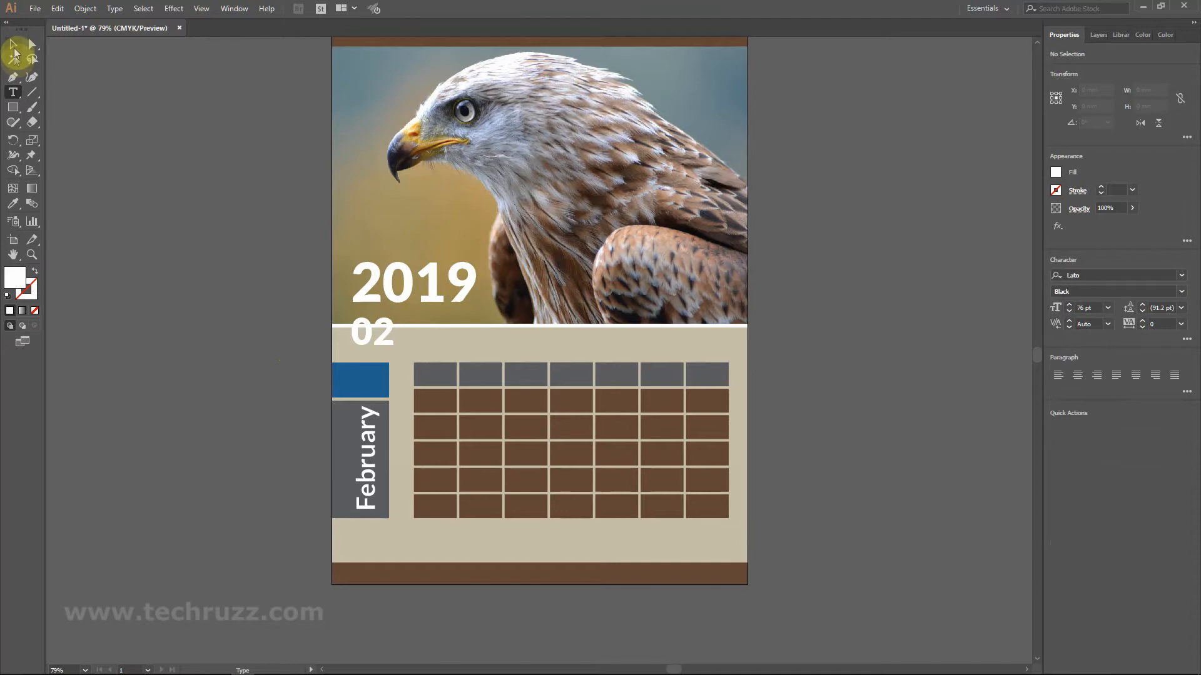
{"action": "left_click", "coordinate": [13, 50]}
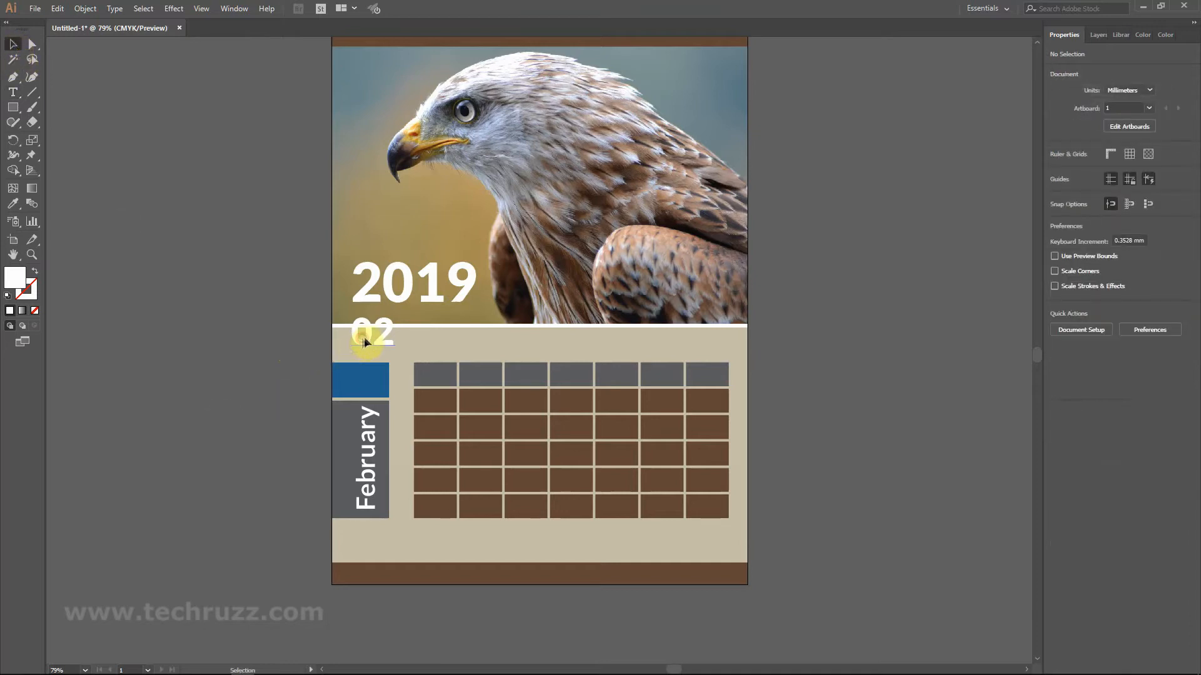
Move the "02" text onto the blue rectangle, nudge it slightly right to center it, and deselect it.
{"action": "left_click_drag", "start_coordinate": [367, 342], "coordinate": [351, 383]}
{"action": "left_click", "coordinate": [218, 342]}
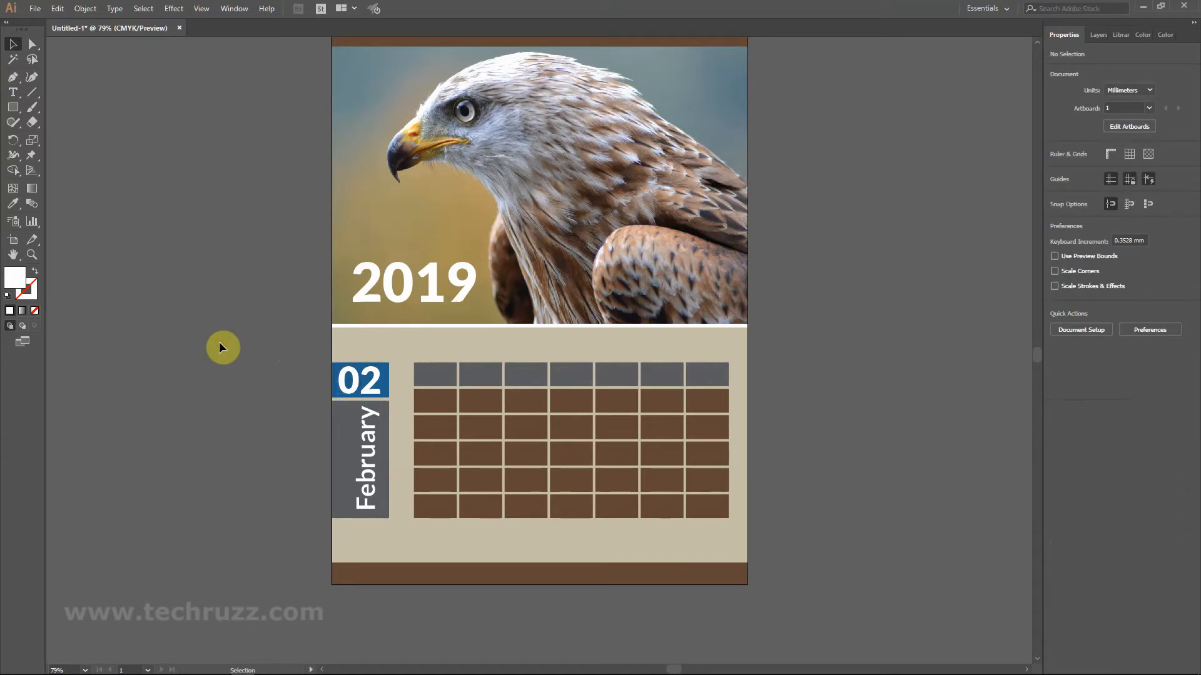
{"action": "left_click", "coordinate": [373, 378]}
{"action": "key", "text": "Right"}
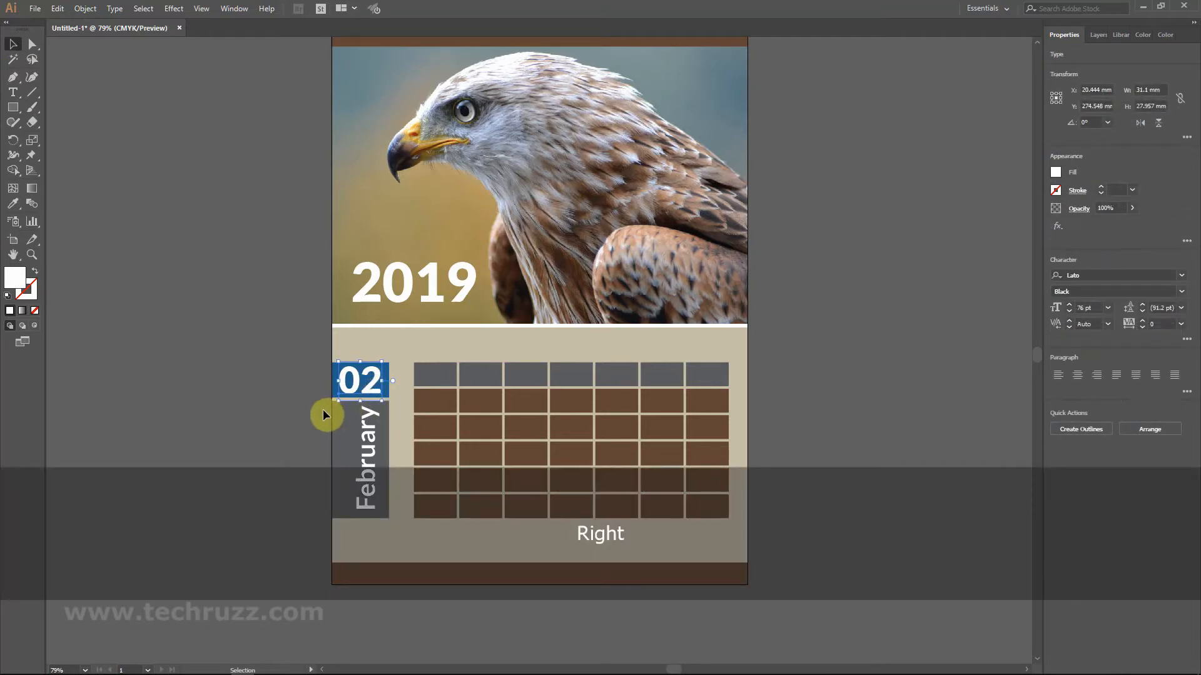
{"action": "left_click", "coordinate": [270, 382]}
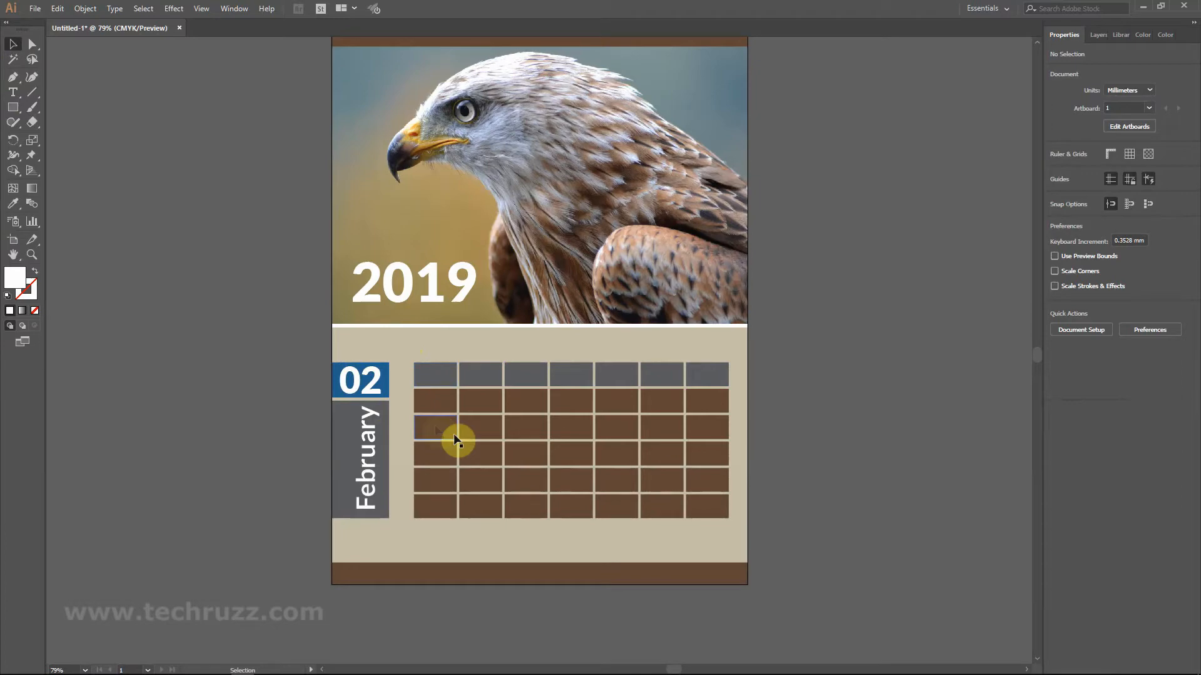
Create an area type frame about 225 × 112 mm covering the whole calendar grid and clear its placeholder text.
{"action": "scroll", "coordinate": [511, 531], "scroll_direction": "up", "scroll_amount": 3}
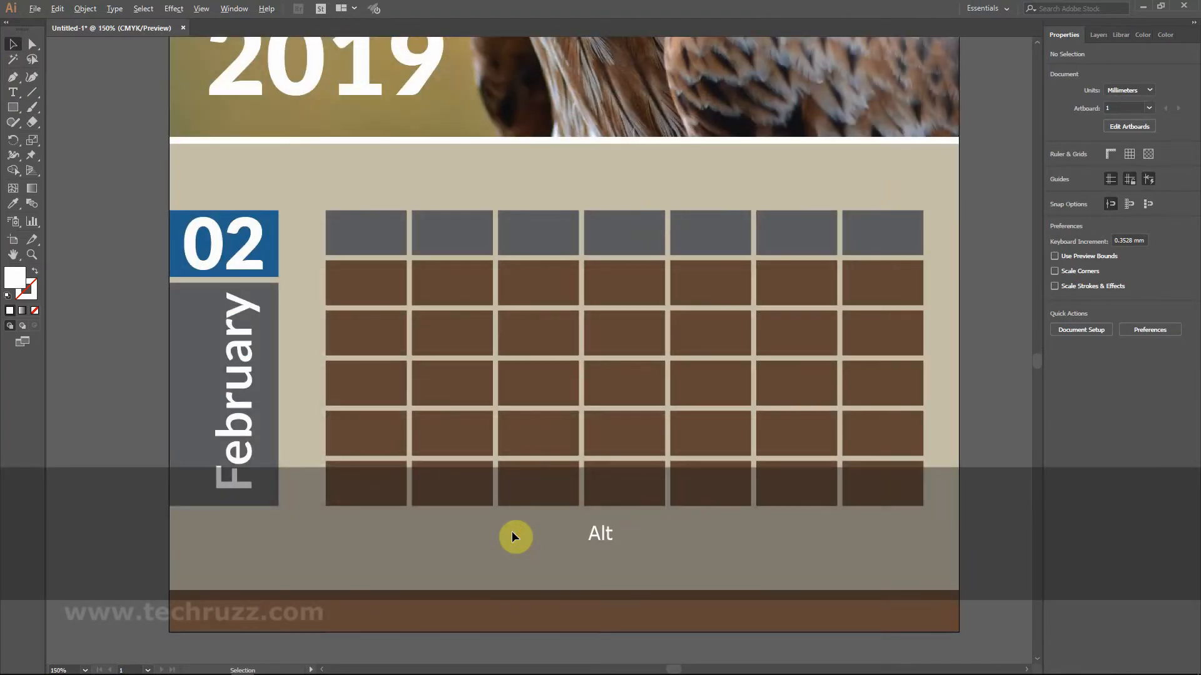
{"action": "scroll", "coordinate": [512, 531], "scroll_direction": "up", "scroll_amount": 1}
{"action": "key", "text": "space"}
{"action": "left_click_drag", "start_coordinate": [738, 412], "coordinate": [626, 432]}
{"action": "left_click", "coordinate": [12, 92]}
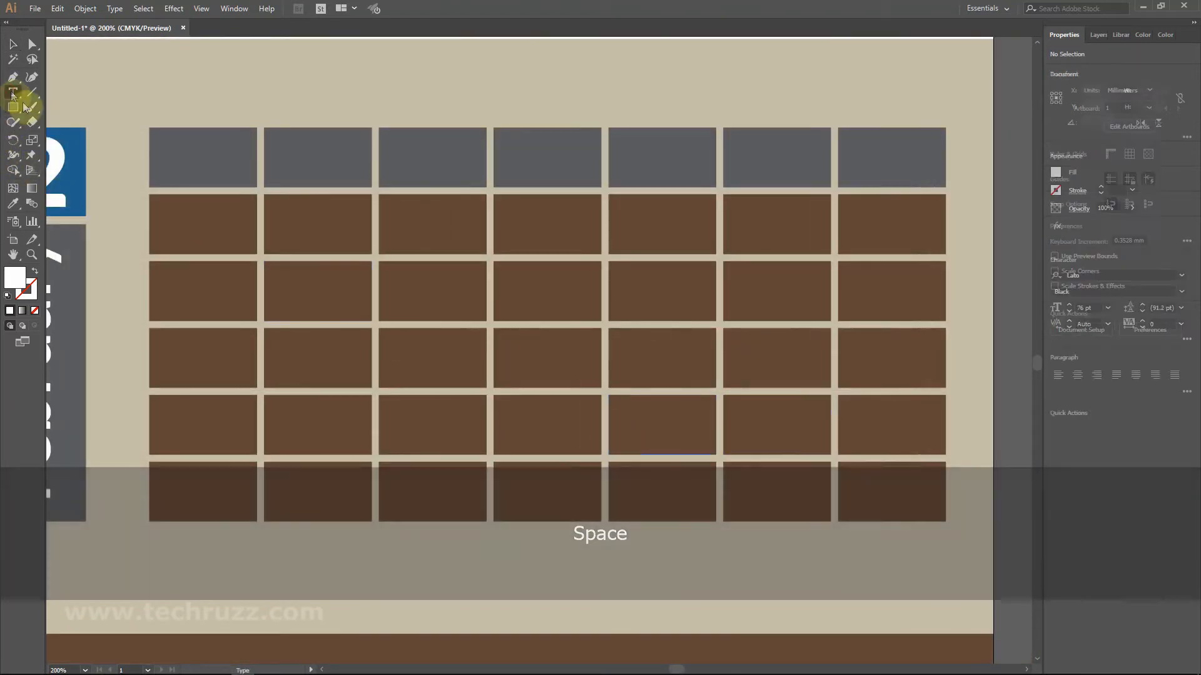
{"action": "left_click_drag", "start_coordinate": [147, 125], "coordinate": [954, 529]}
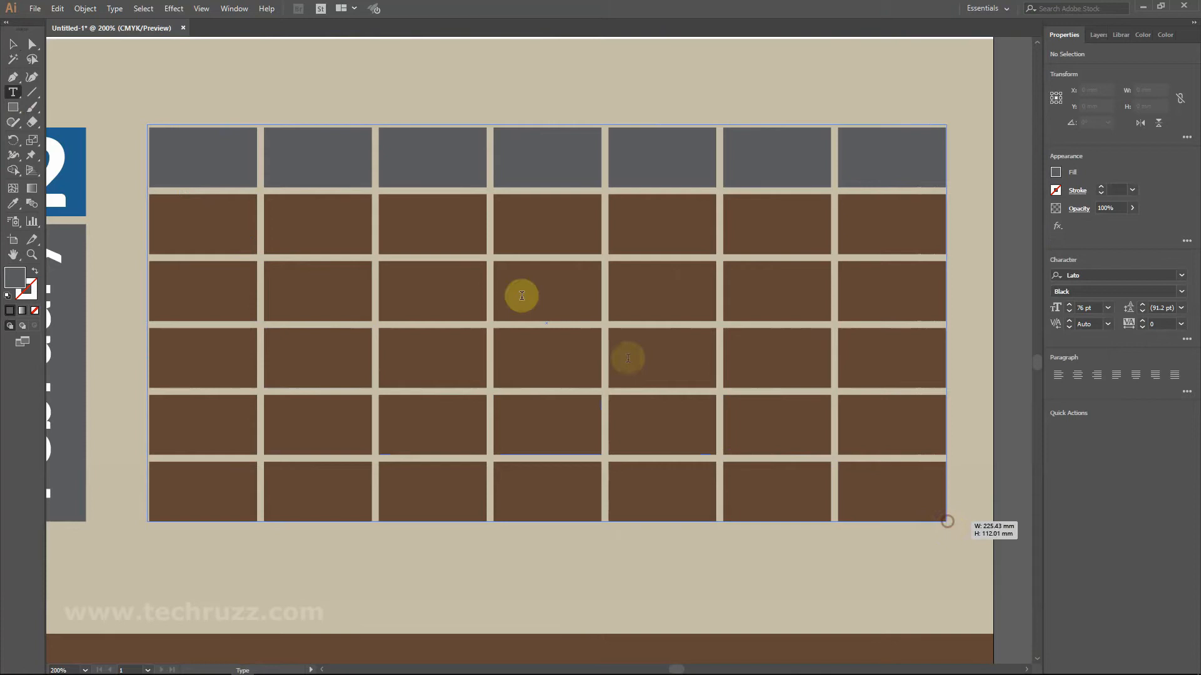
{"action": "key", "text": "BackSpace"}
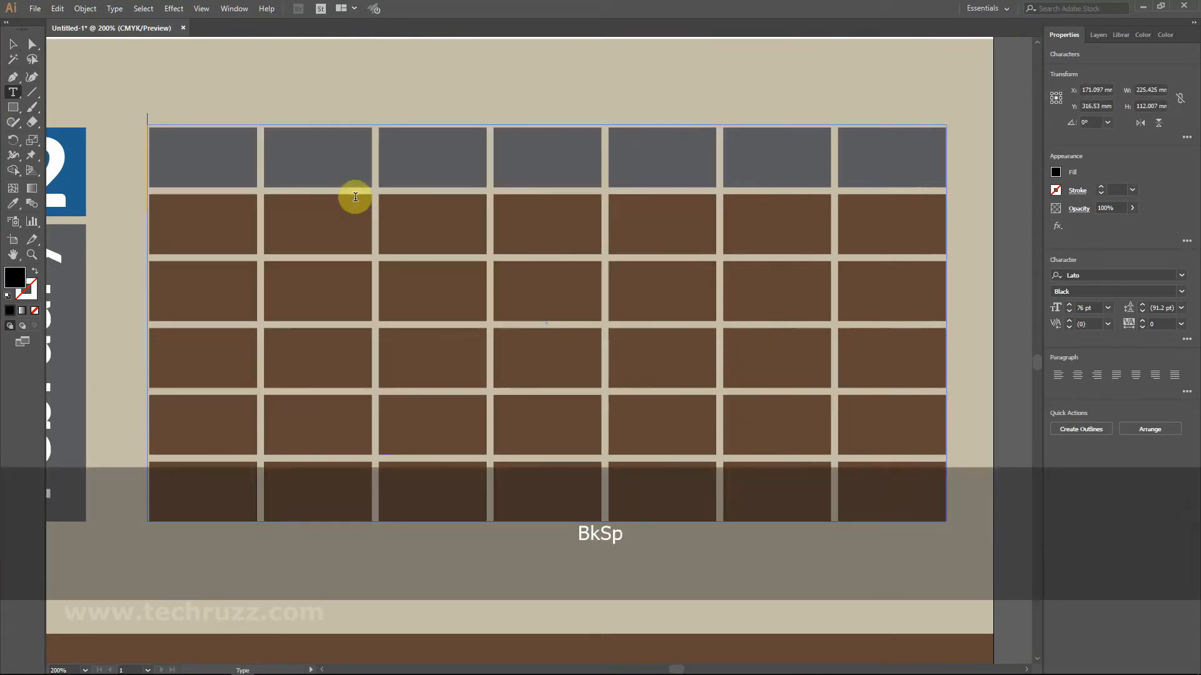
{"action": "left_click", "coordinate": [17, 45]}
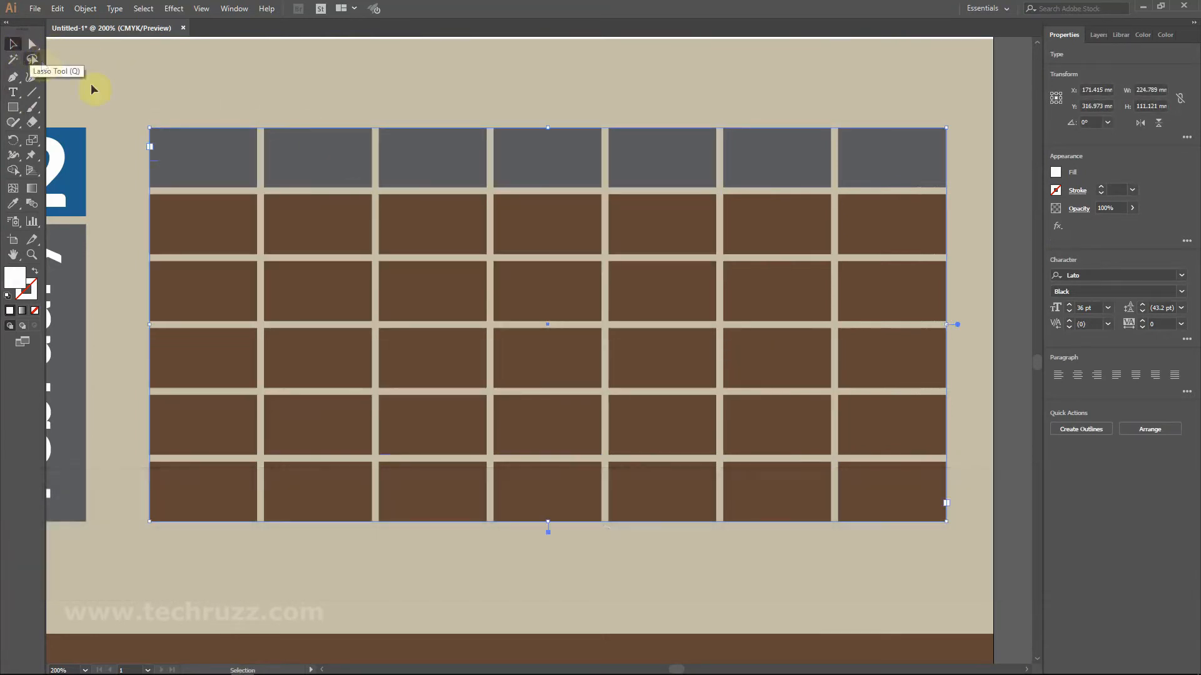
Divide the area type frame into 6 rows in Area Type Options, with the preview turned on.
{"action": "left_click", "coordinate": [116, 10]}
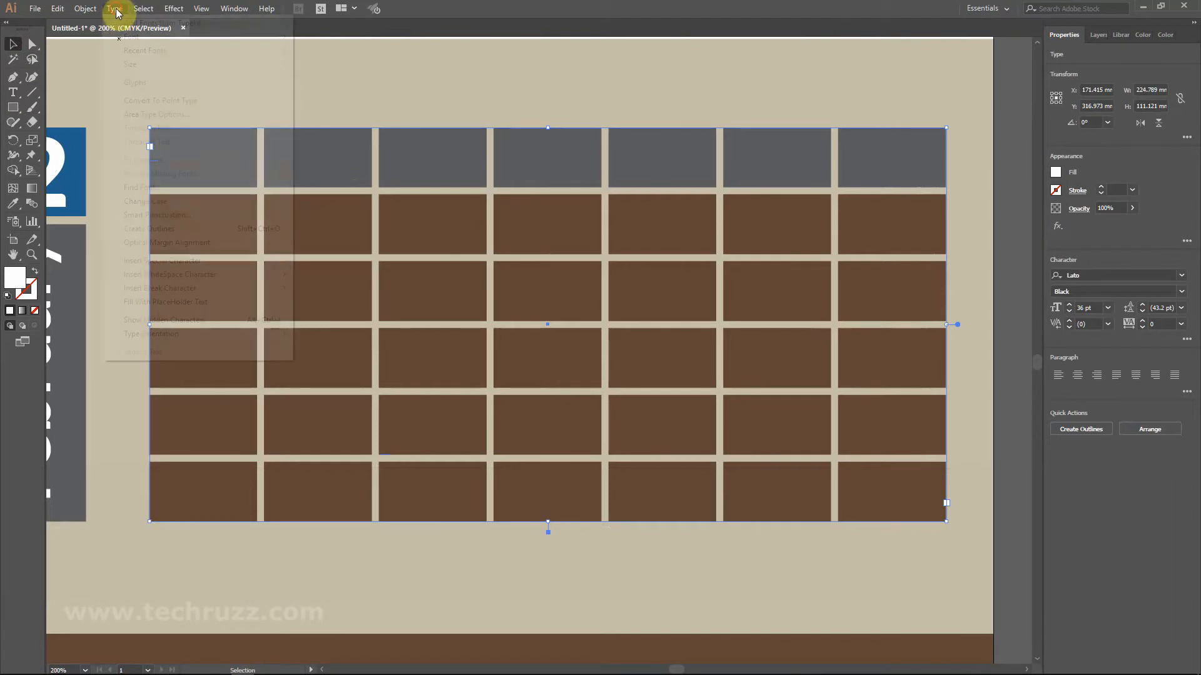
{"action": "left_click", "coordinate": [164, 115]}
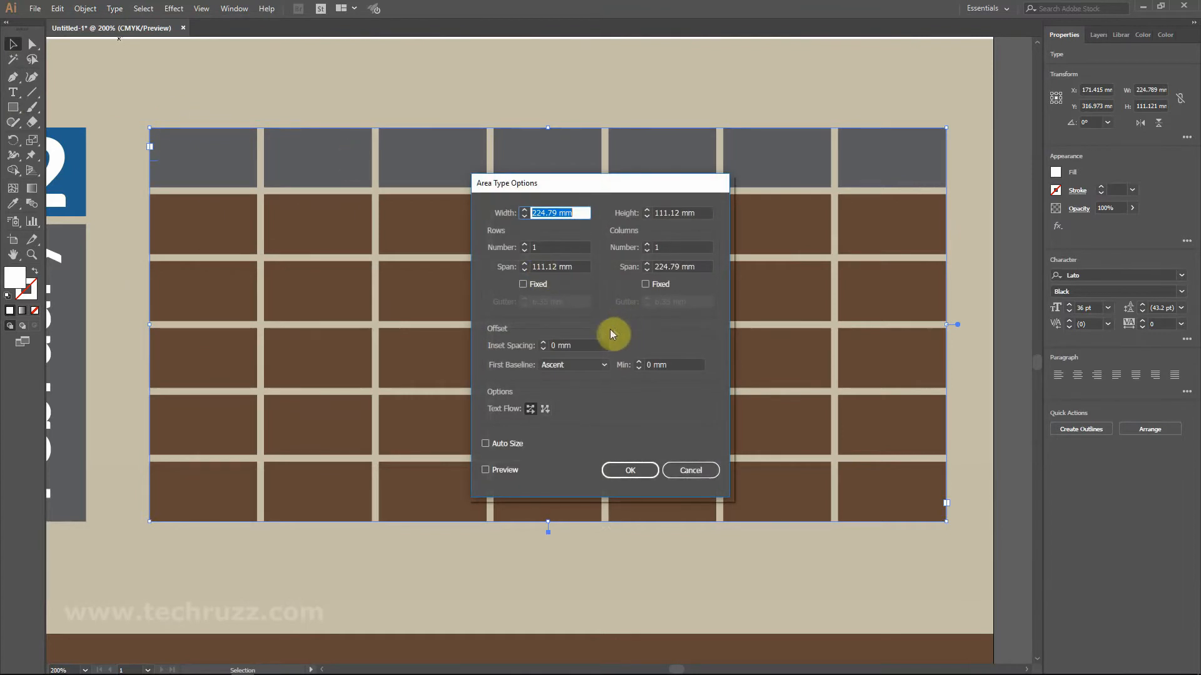
{"action": "left_click", "coordinate": [524, 245]}
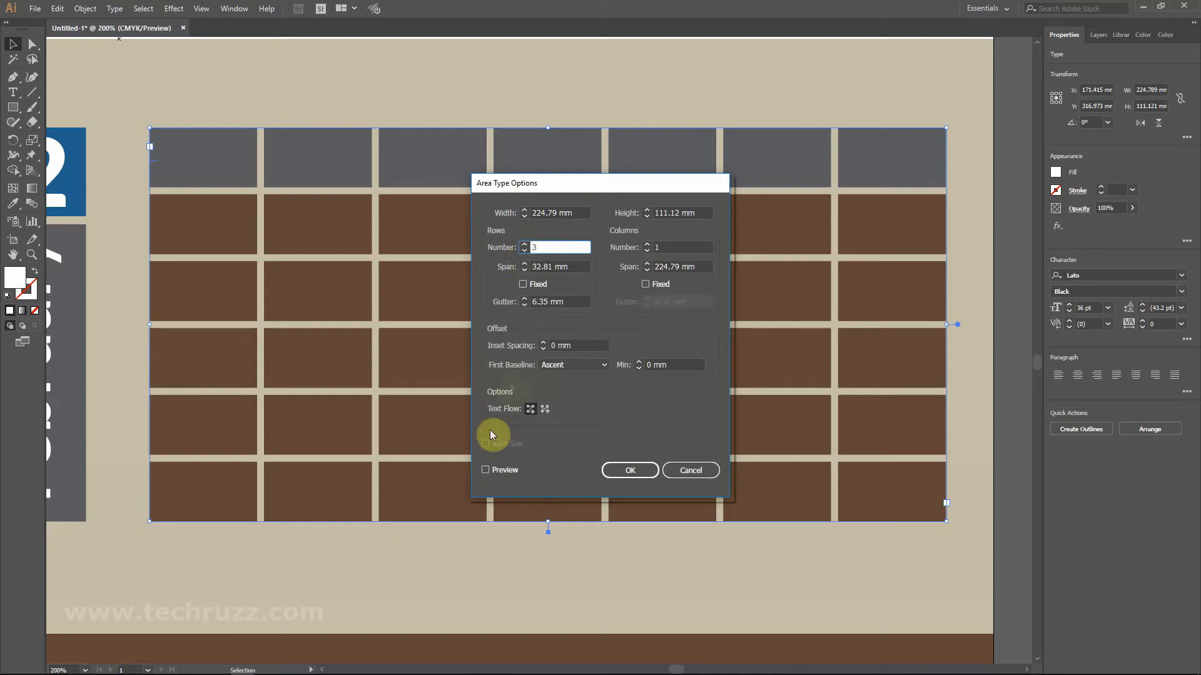
{"action": "left_click", "coordinate": [486, 470]}
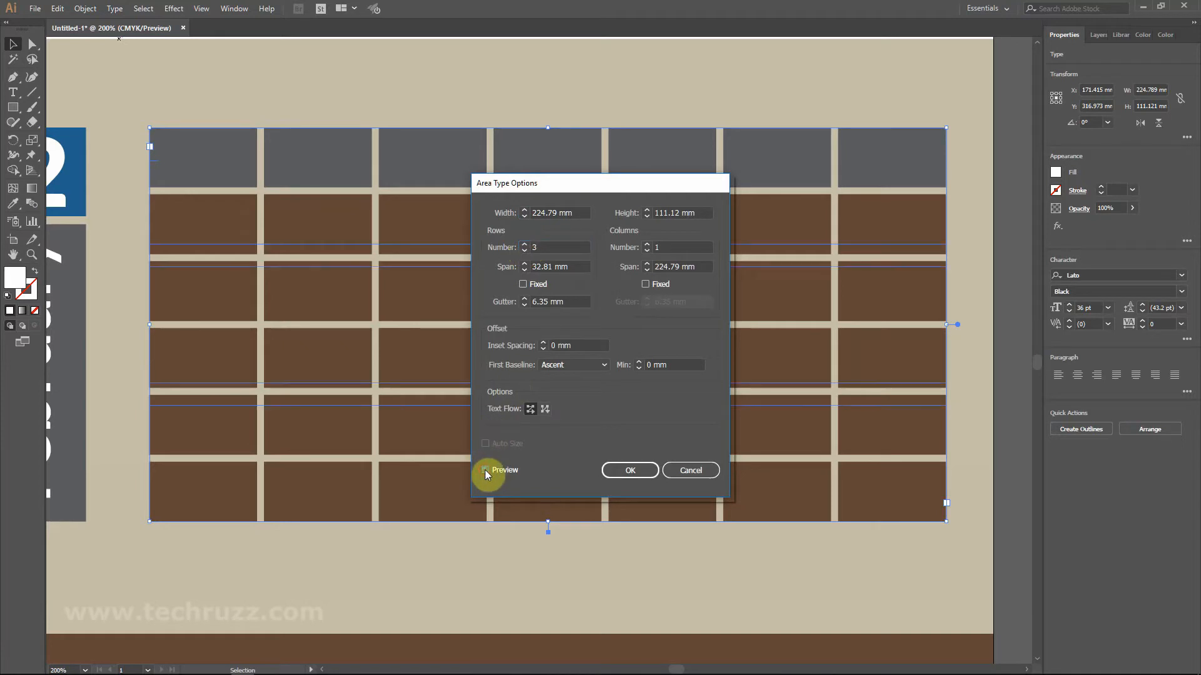
{"action": "left_click", "coordinate": [524, 246]}
{"action": "left_click", "coordinate": [524, 245]}
{"action": "left_click", "coordinate": [525, 245]}
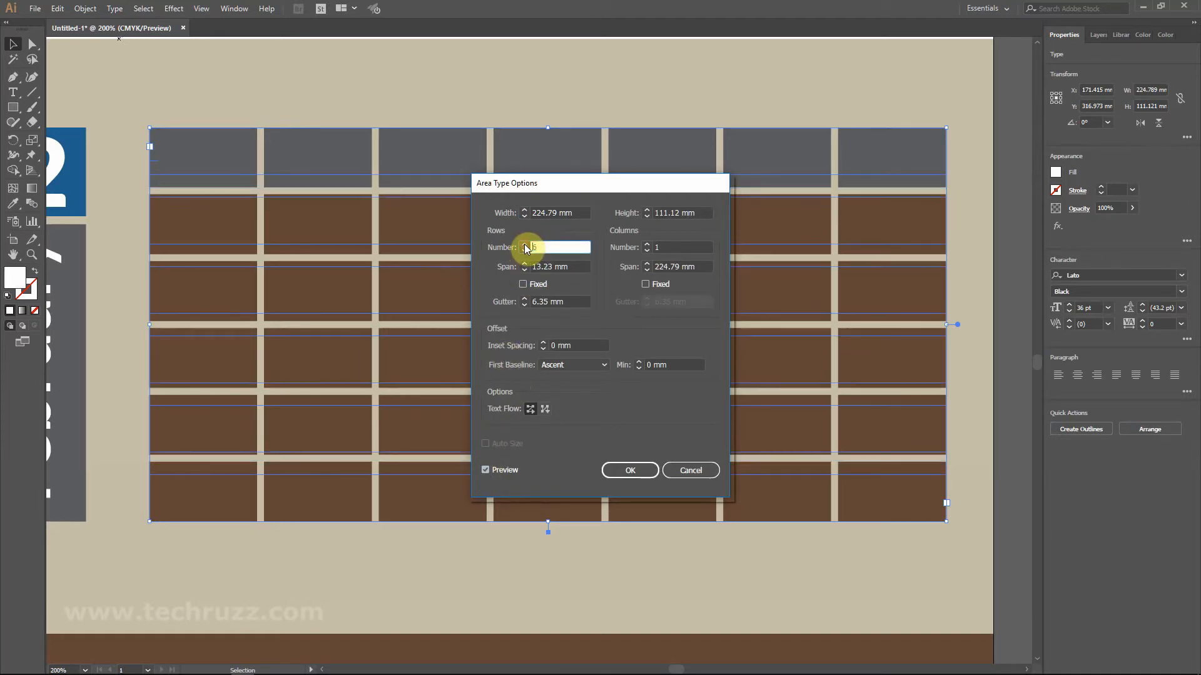
Set the number of columns for the area type frame to 7.
{"action": "left_click", "coordinate": [648, 245]}
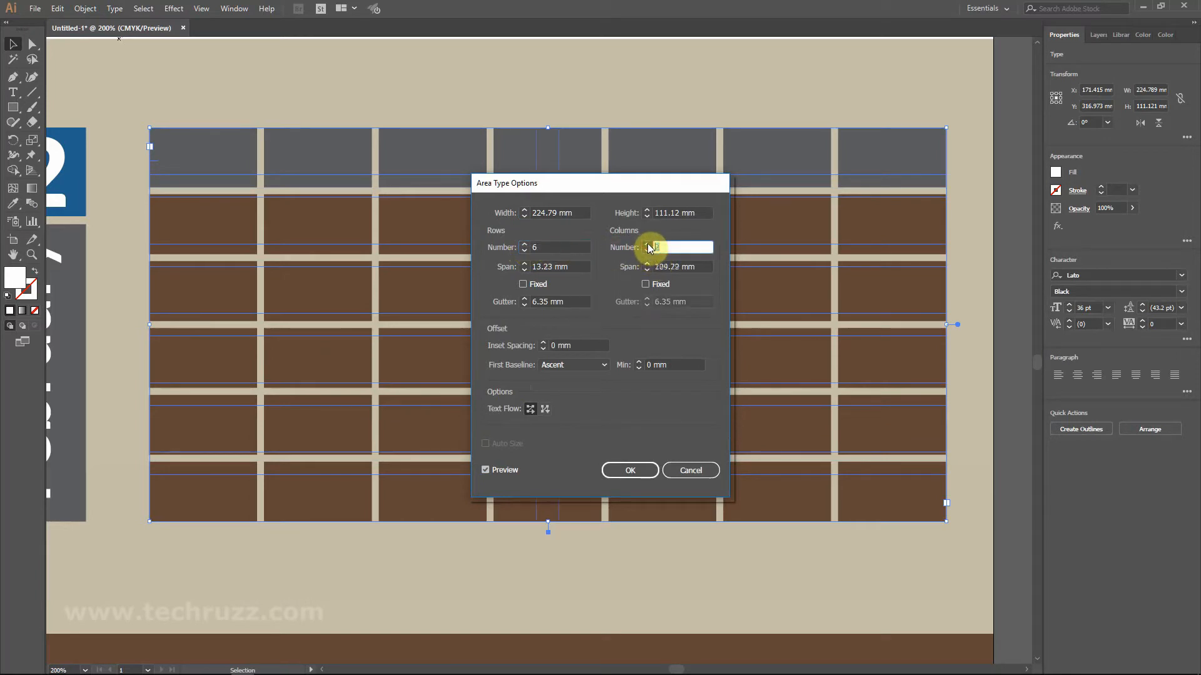
{"action": "left_click", "coordinate": [647, 245]}
{"action": "left_click", "coordinate": [647, 245]}
{"action": "left_click", "coordinate": [648, 244]}
{"action": "left_click", "coordinate": [648, 244]}
{"action": "left_click", "coordinate": [647, 244]}
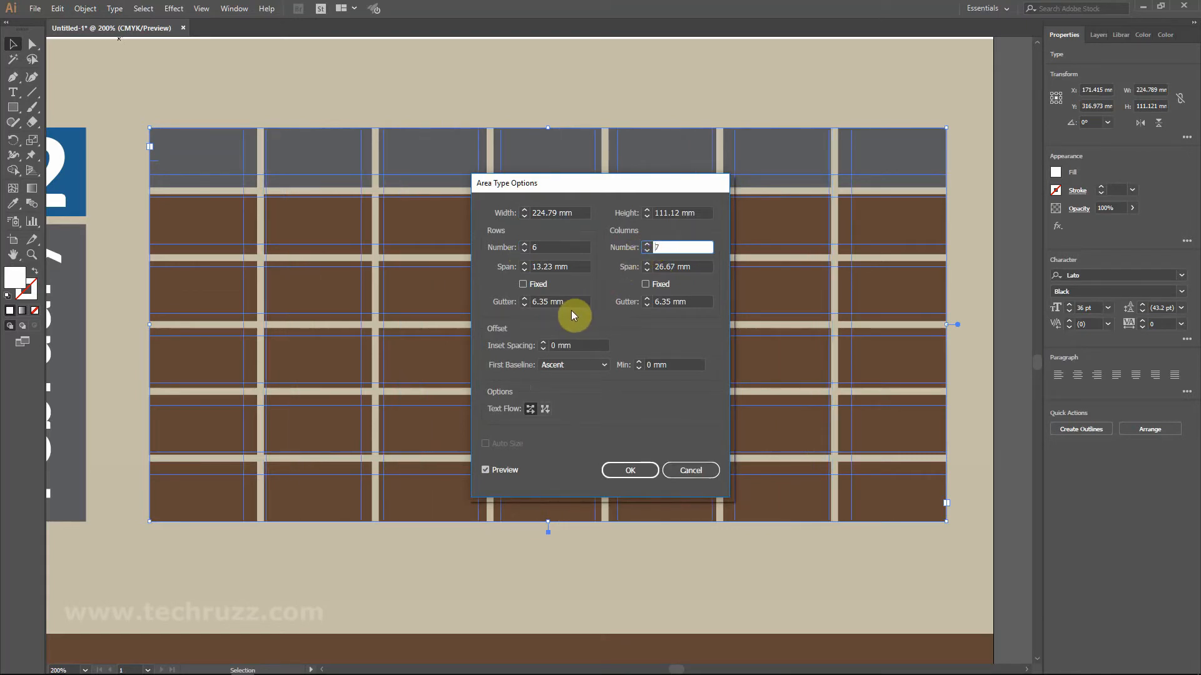
Reduce the row gutter of the area type frame to 2 mm.
{"action": "left_click", "coordinate": [524, 305]}
{"action": "left_click", "coordinate": [524, 304]}
{"action": "left_click", "coordinate": [524, 305]}
{"action": "left_click", "coordinate": [524, 305]}
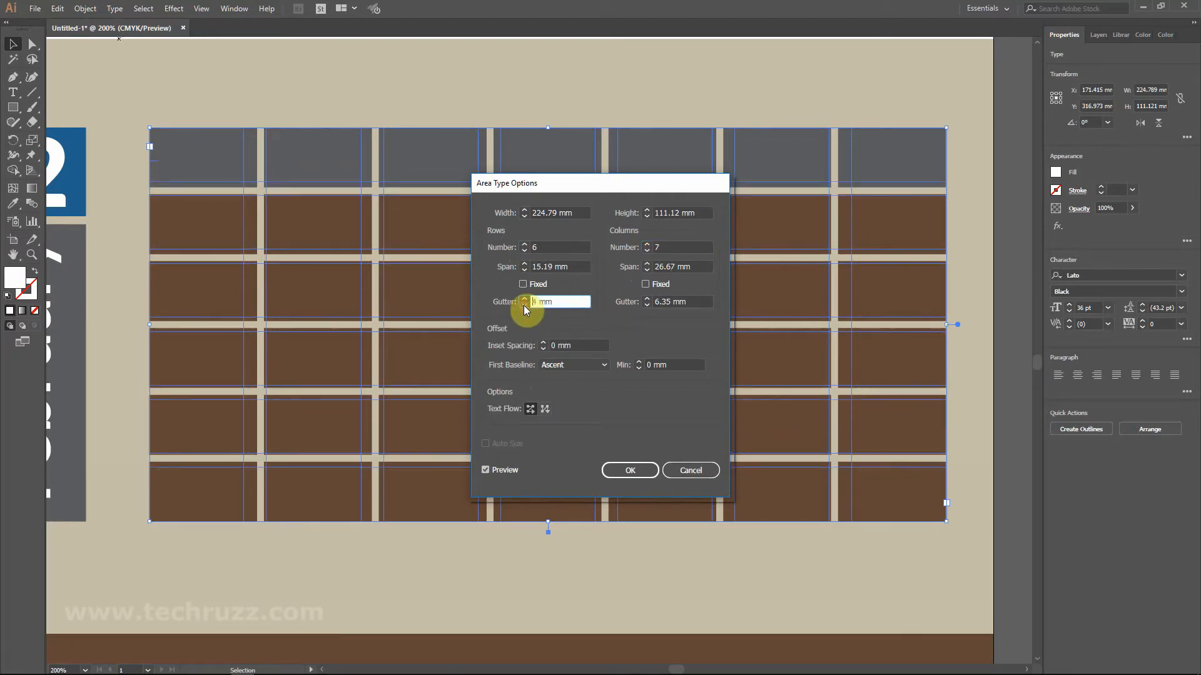
{"action": "left_click", "coordinate": [525, 305]}
{"action": "left_click", "coordinate": [524, 304]}
{"action": "left_click", "coordinate": [524, 305]}
{"action": "left_click", "coordinate": [524, 305]}
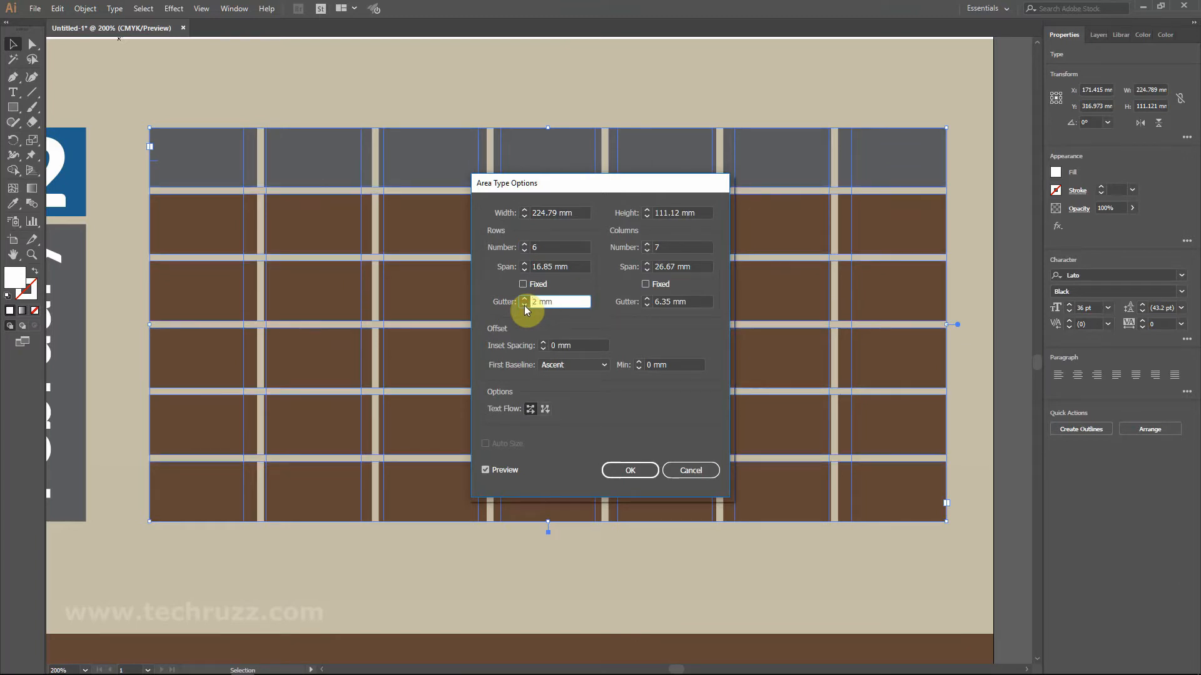
Reduce the column gutter to 2 mm and apply the area type options.
{"action": "left_click", "coordinate": [649, 306]}
{"action": "left_click", "coordinate": [649, 305]}
{"action": "left_click", "coordinate": [649, 305]}
{"action": "left_click", "coordinate": [649, 305]}
{"action": "left_click", "coordinate": [649, 305]}
{"action": "left_click", "coordinate": [649, 306]}
{"action": "left_click", "coordinate": [649, 305]}
{"action": "left_click", "coordinate": [649, 305]}
{"action": "left_click", "coordinate": [649, 305]}
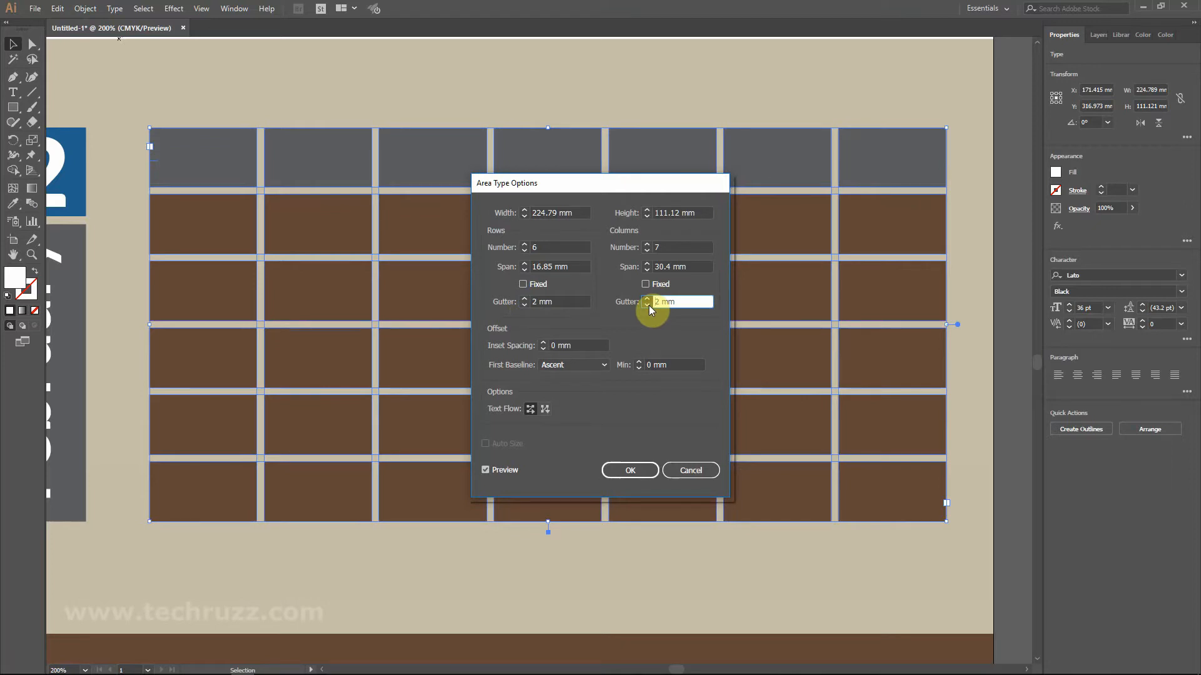
{"action": "left_click", "coordinate": [630, 470]}
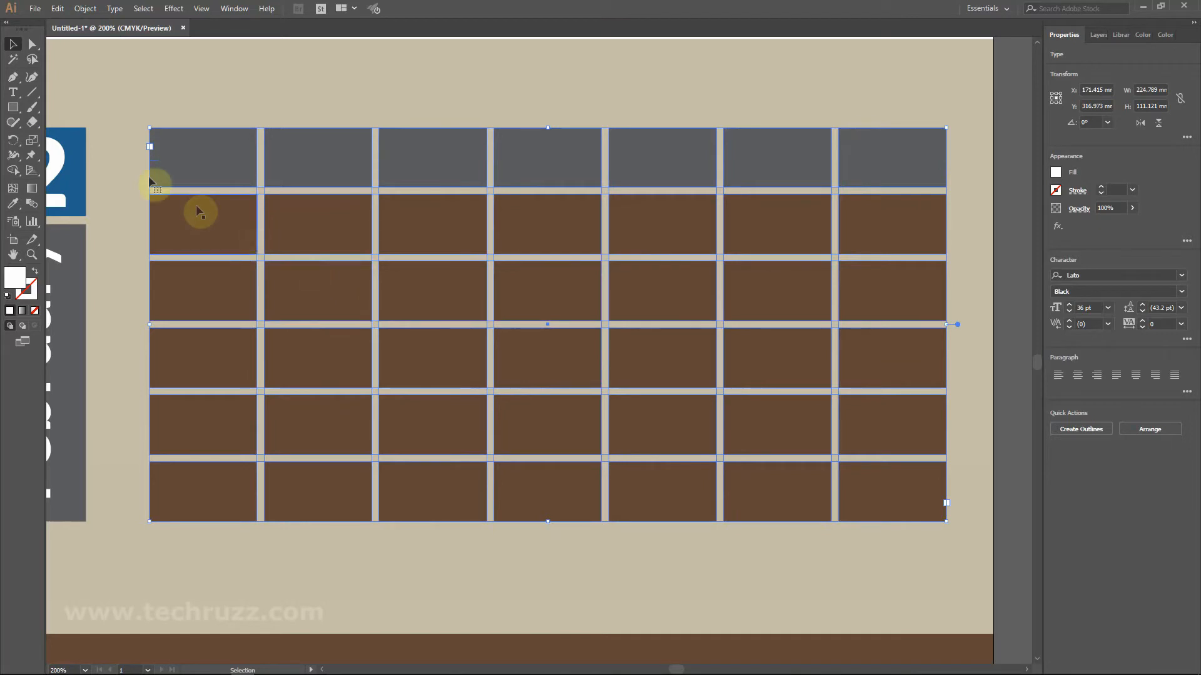
Enter "SUN" in the first header cell of the area type frame and "MO" in the second.
{"action": "left_click", "coordinate": [13, 92]}
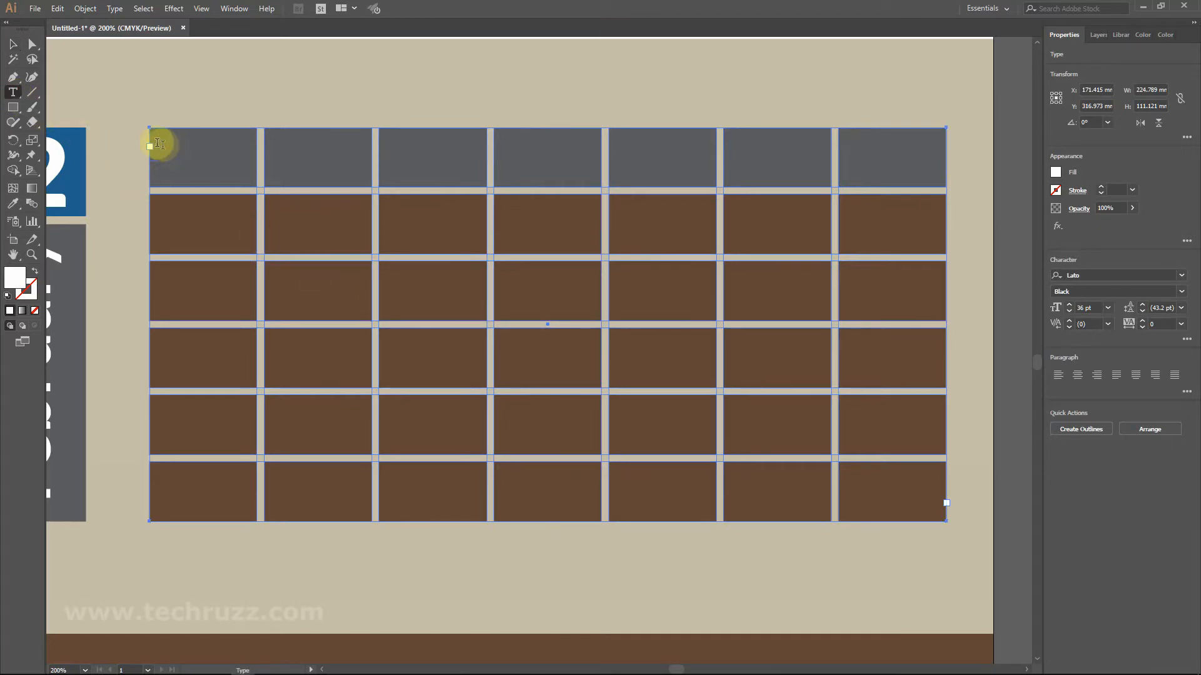
{"action": "left_click", "coordinate": [158, 139]}
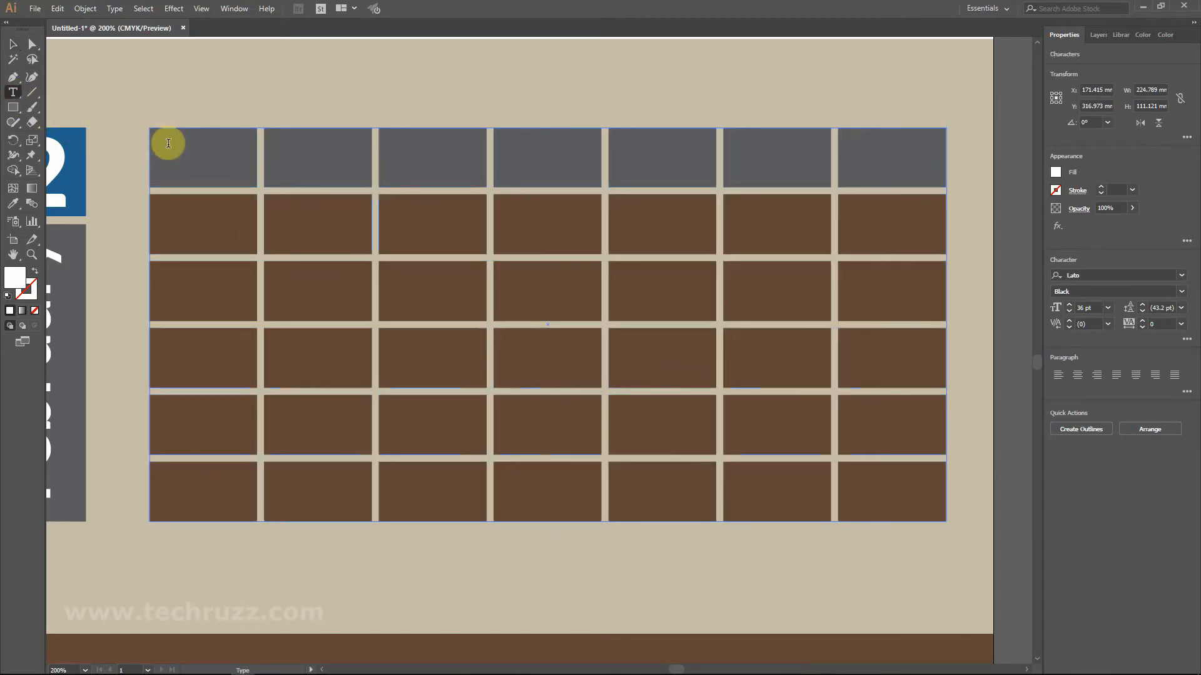
{"action": "type", "text": "S"}
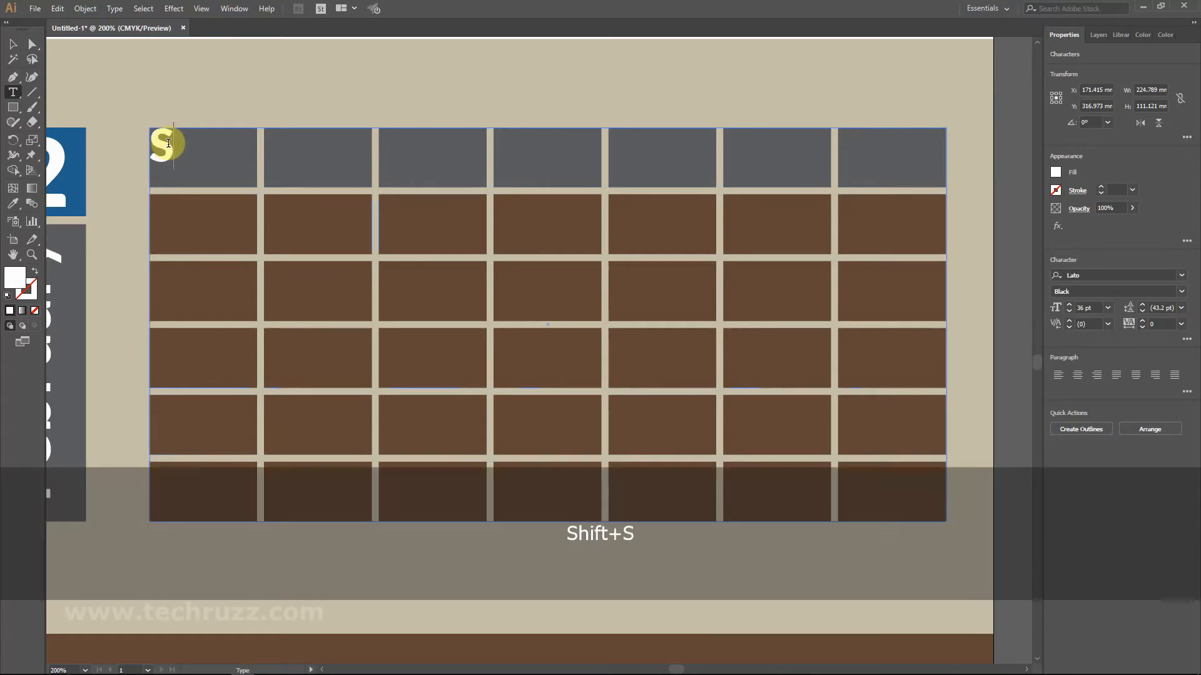
{"action": "type", "text": "UN"}
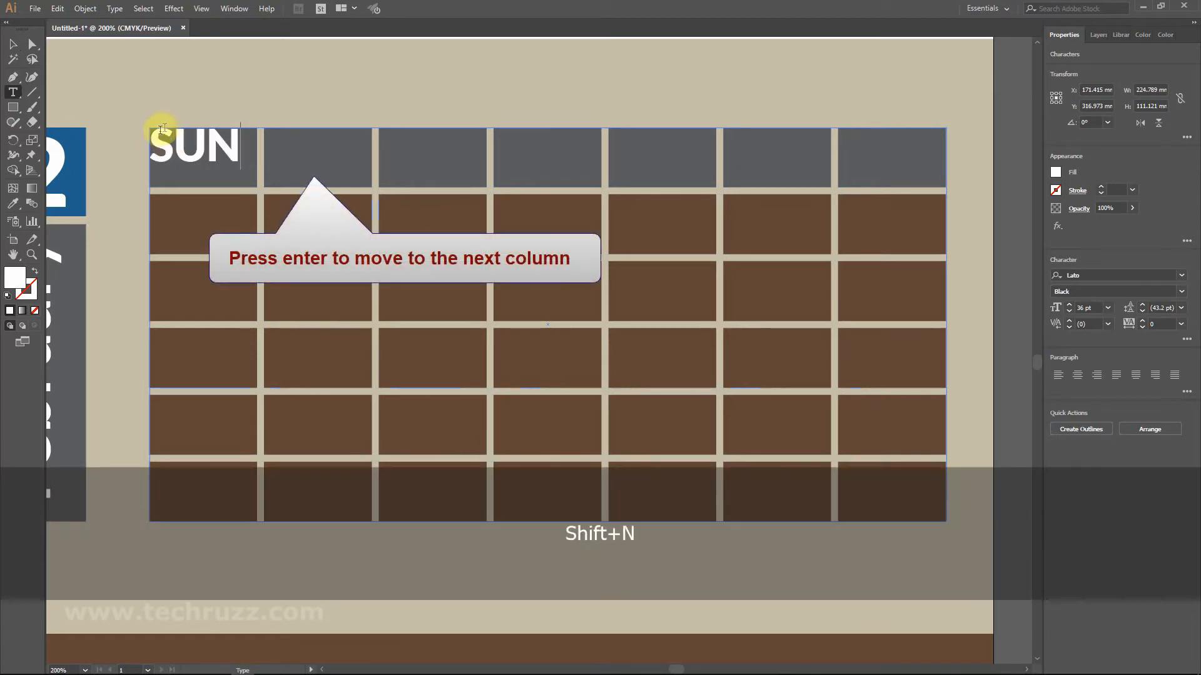
{"action": "key", "text": "Return"}
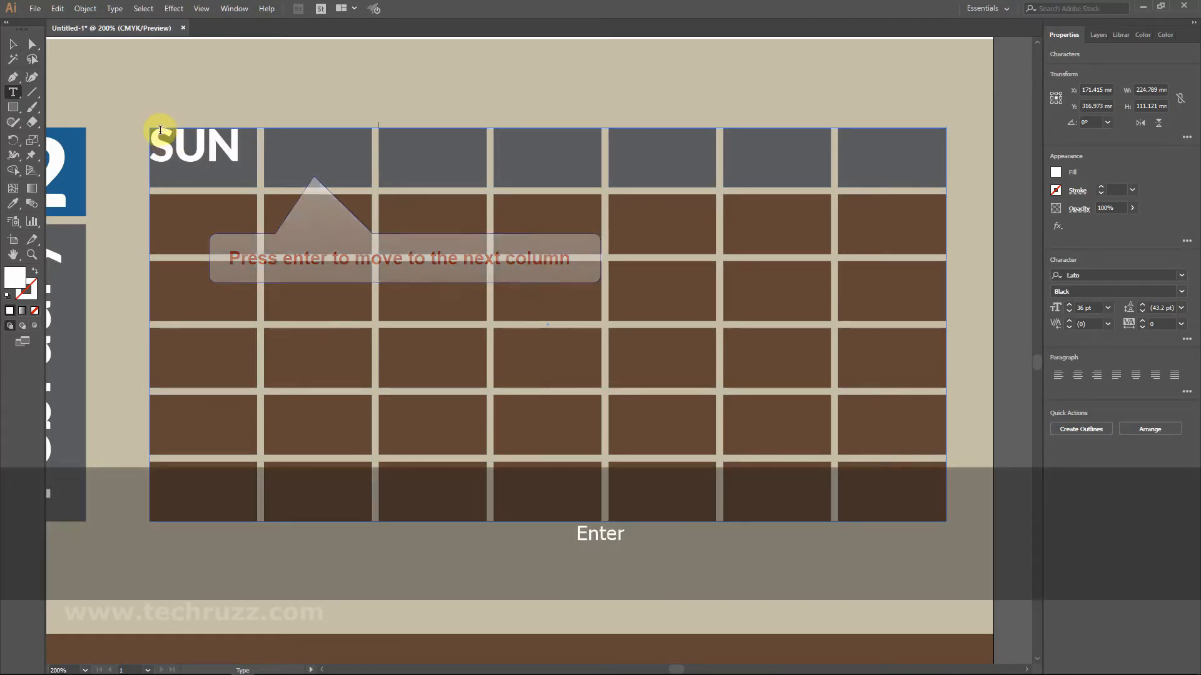
{"action": "type", "text": "M"}
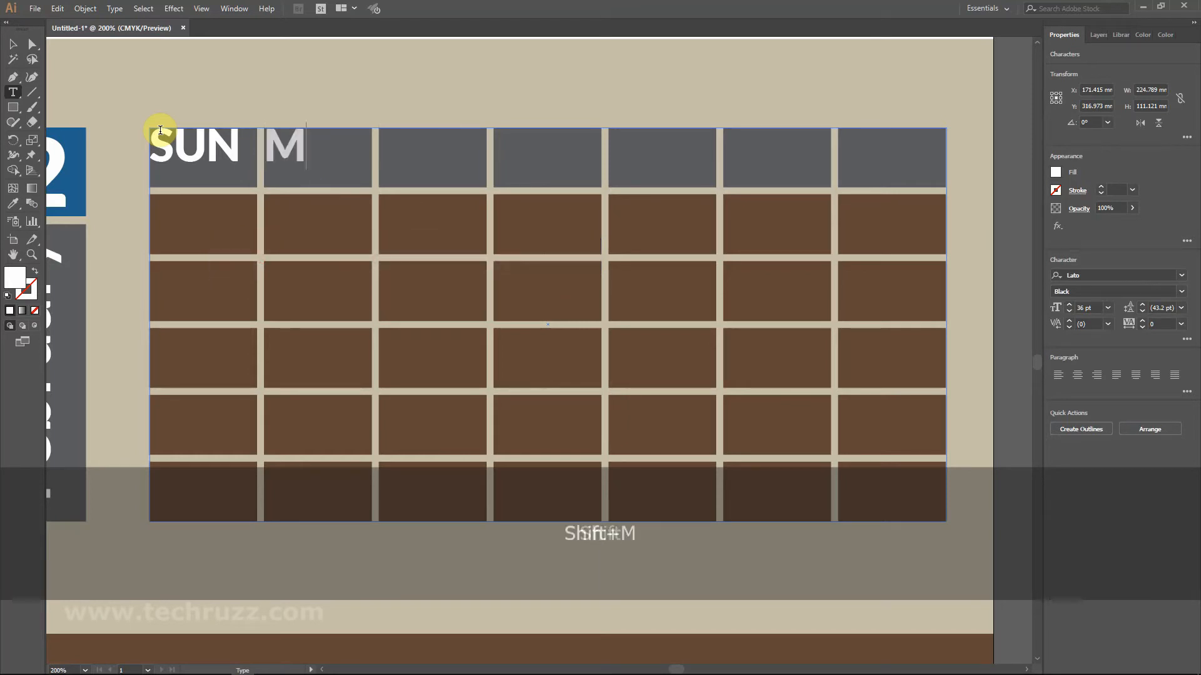
{"action": "type", "text": "O   "}
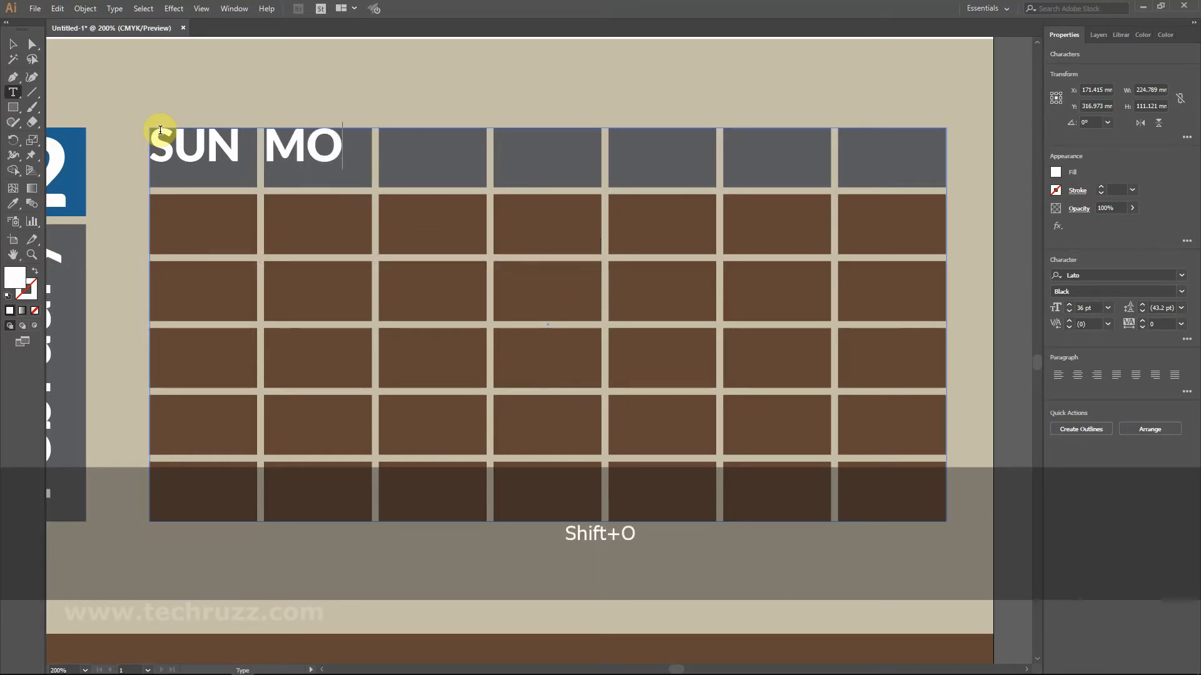
{"action": "type", "text": "N"}
{"action": "key", "text": "BackSpace"}
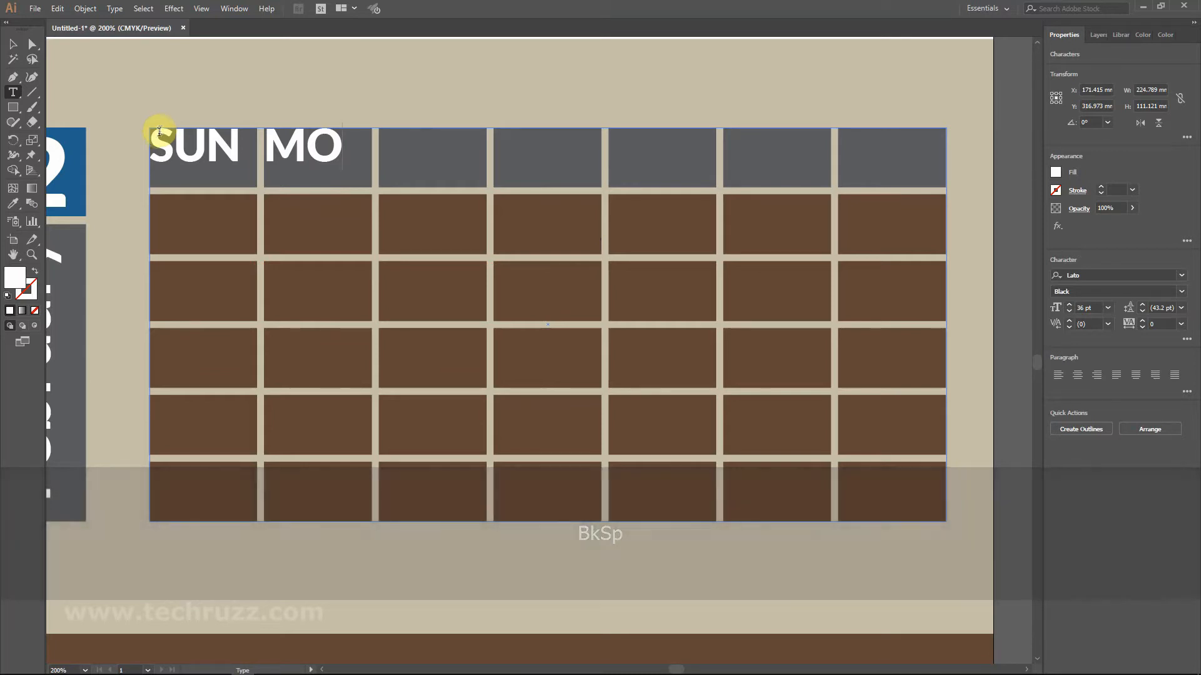
Reduce the font size of the "SUN" and "MO" text, trying 30 pt and settling on 28 pt.
{"action": "left_click_drag", "start_coordinate": [341, 154], "coordinate": [152, 141]}
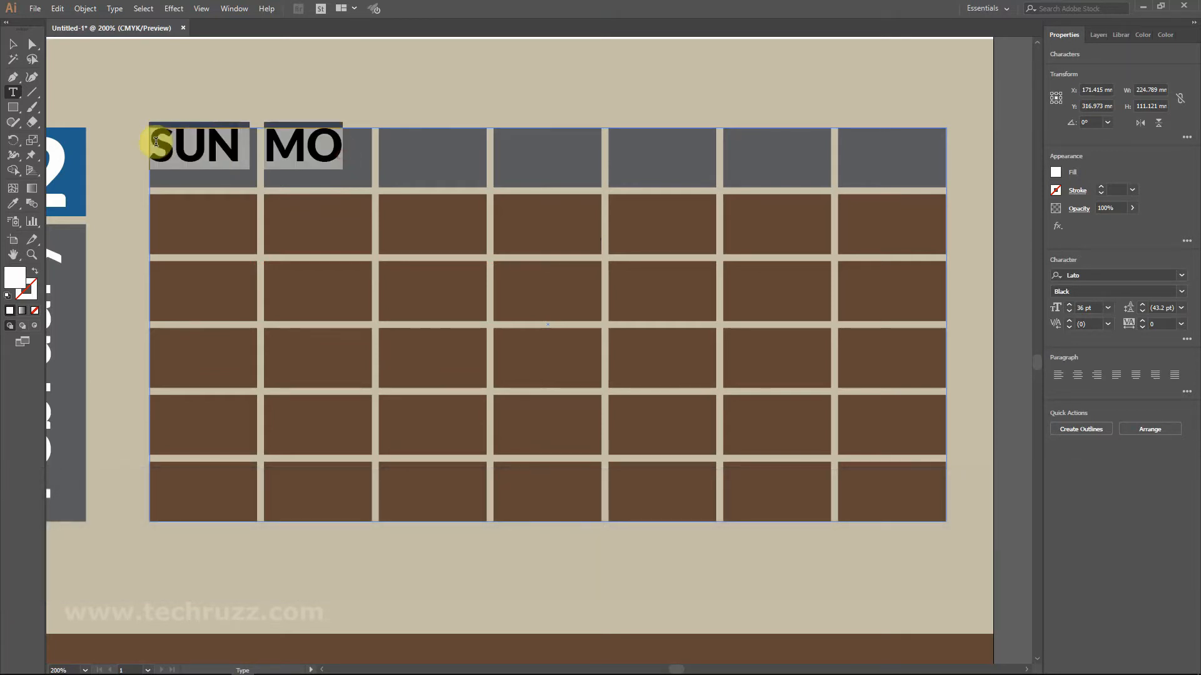
{"action": "left_click", "coordinate": [1082, 307]}
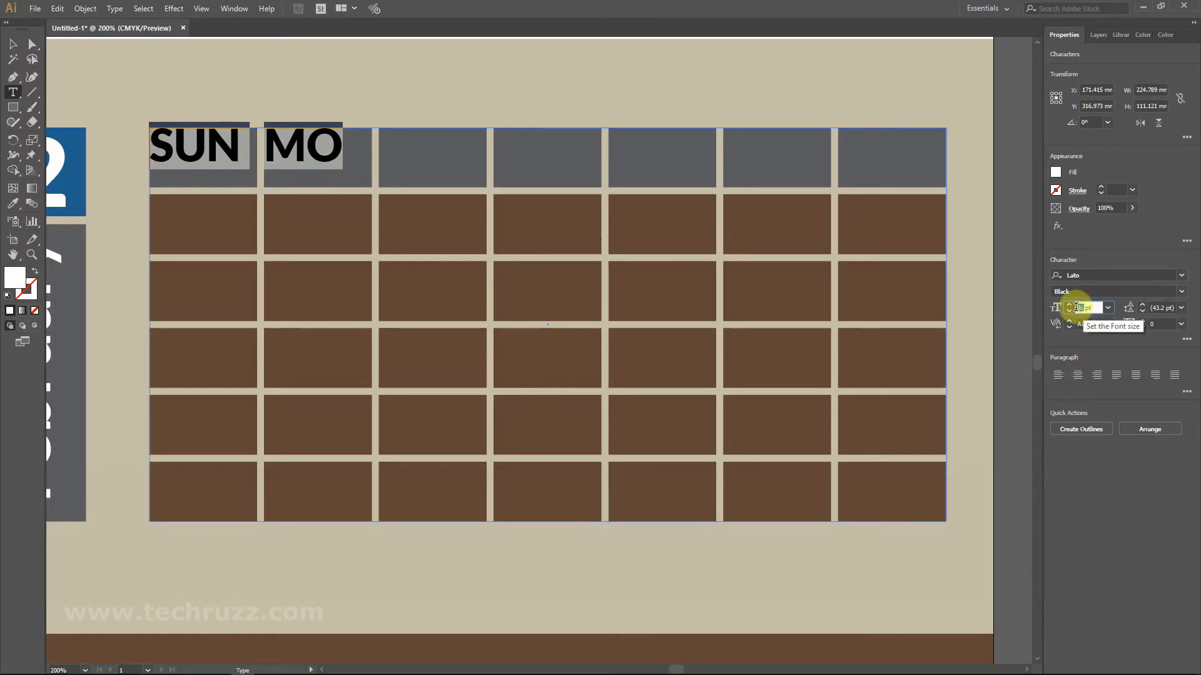
{"action": "type", "text": "30"}
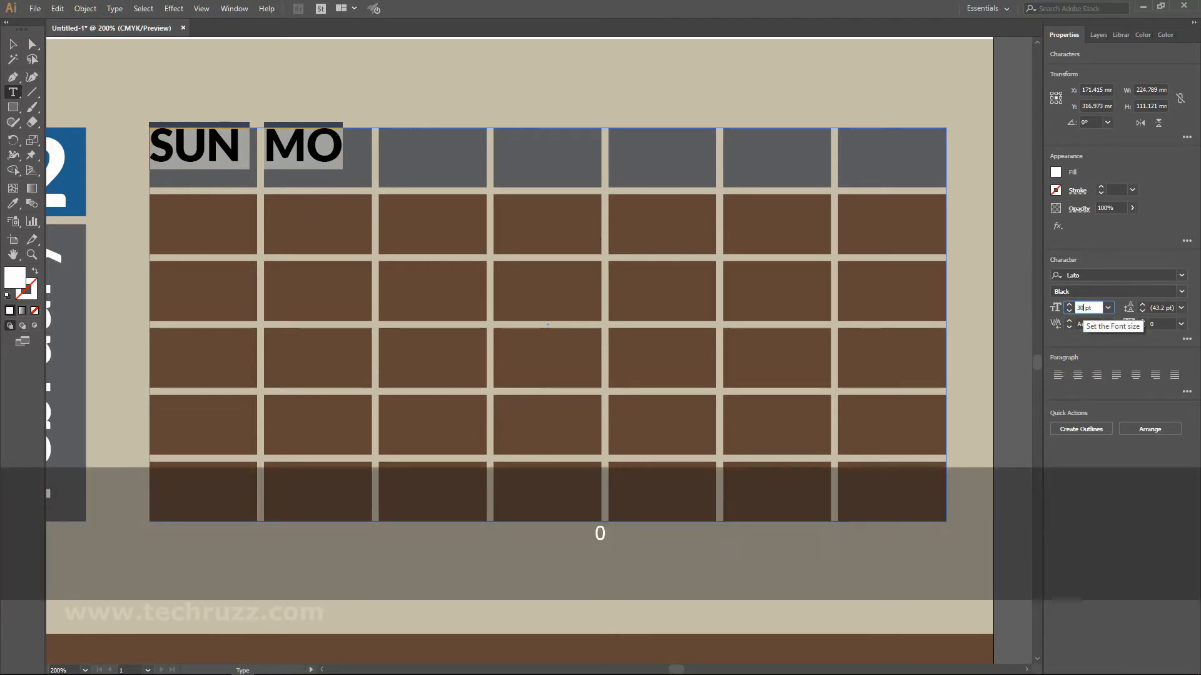
{"action": "key", "text": "Return"}
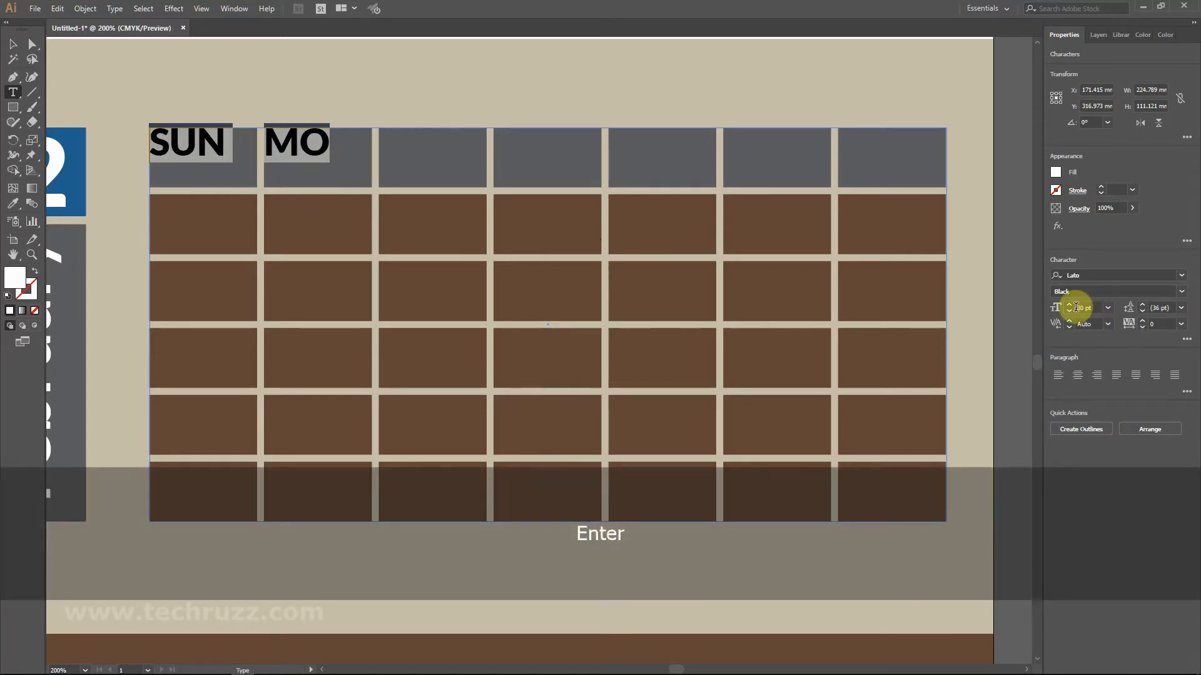
{"action": "left_click", "coordinate": [1076, 307]}
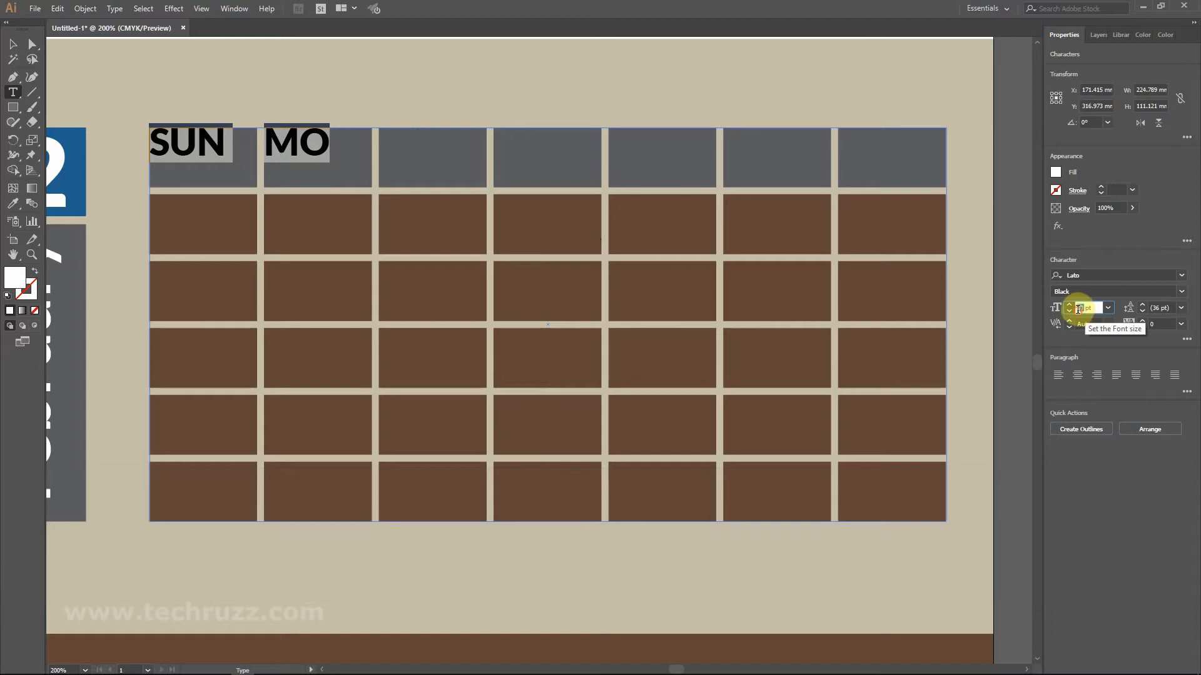
{"action": "type", "text": "2"}
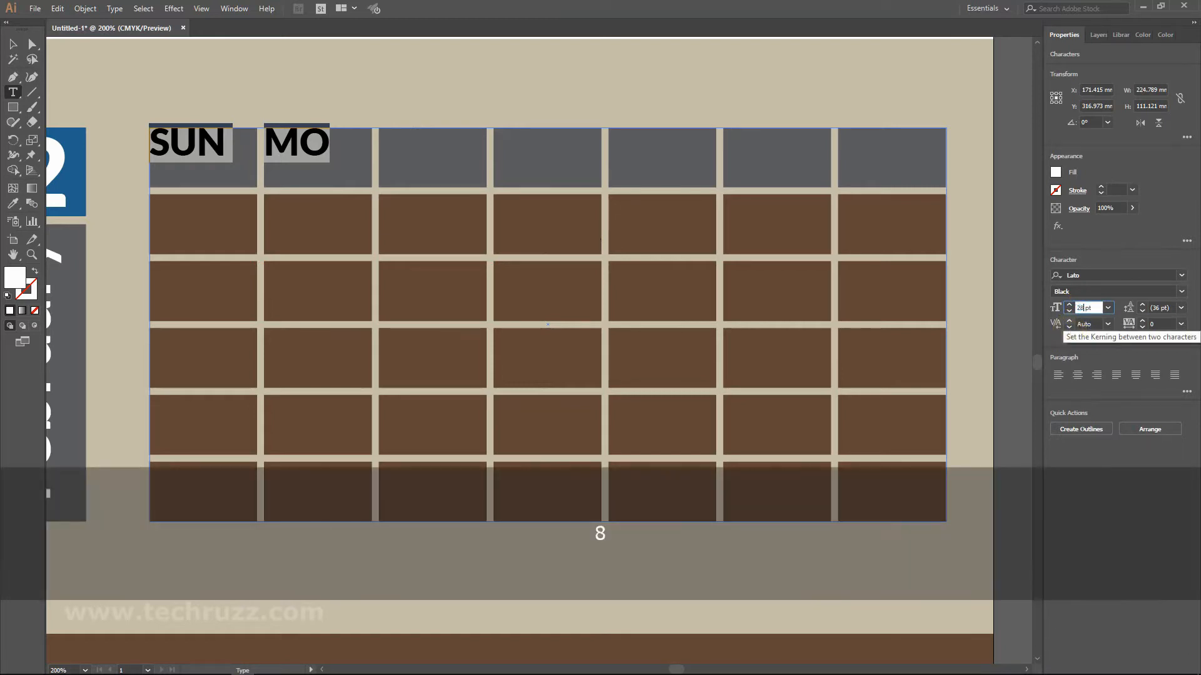
{"action": "type", "text": "8"}
{"action": "key", "text": "Return"}
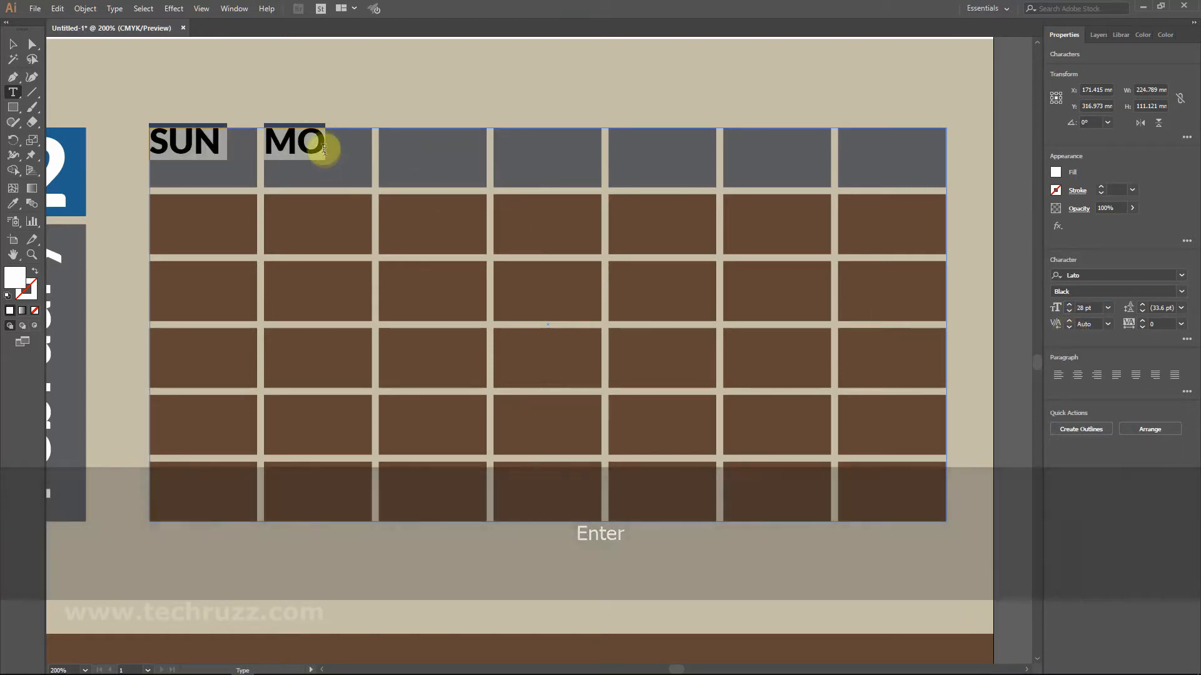
Complete "MON" in the second header cell and add "TUE" and "WED" in the following cells.
{"action": "left_click", "coordinate": [324, 149]}
{"action": "type", "text": "N"}
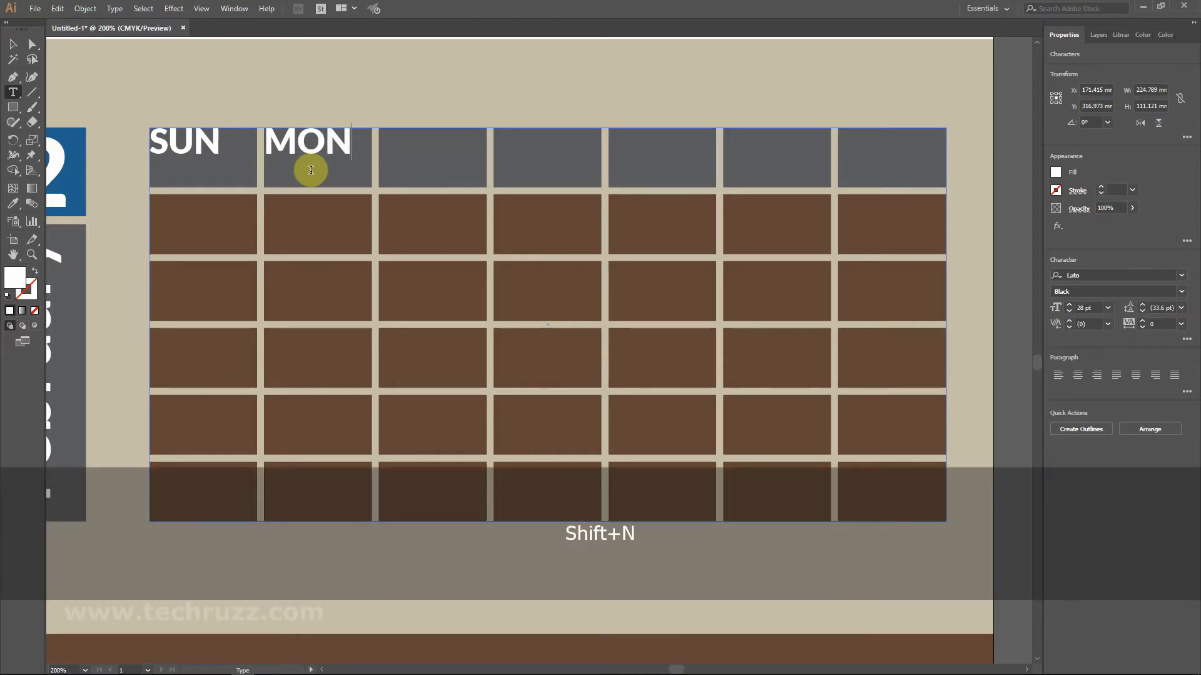
{"action": "key", "text": "Return"}
{"action": "type", "text": "TUE"}
{"action": "key", "text": "Return"}
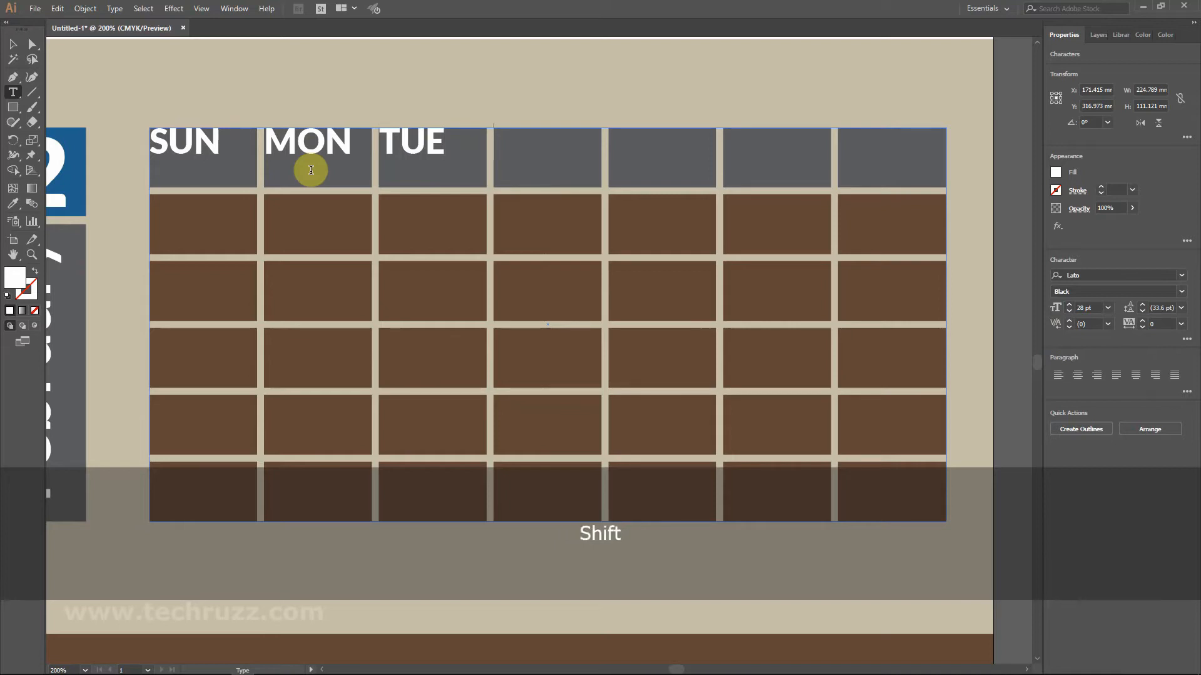
{"action": "type", "text": "WED"}
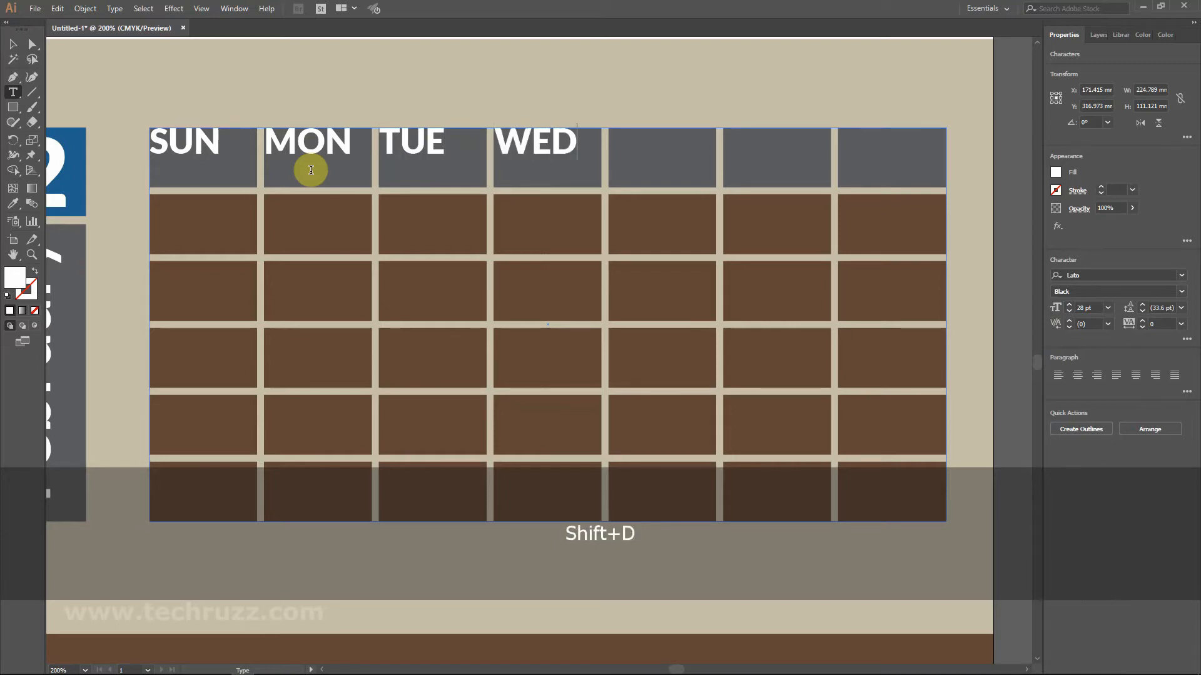
{"action": "key", "text": "Return"}
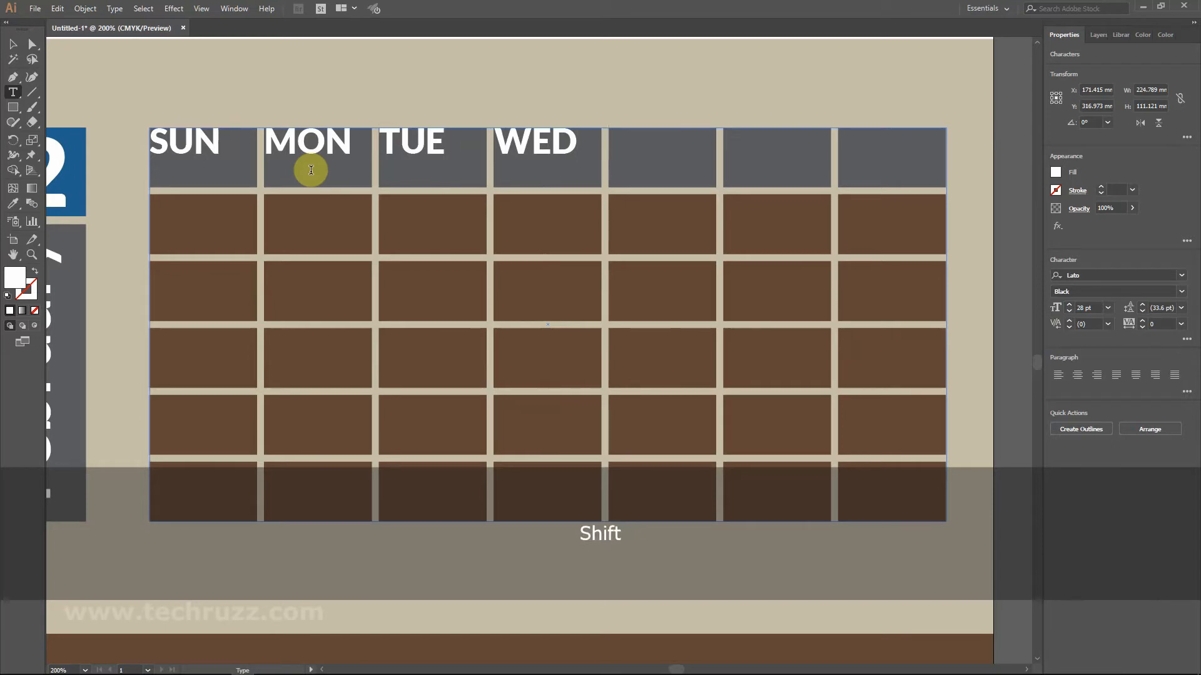
Enter "THU", "FRI" and "SAT" in the last three header cells.
{"action": "type", "text": "THU"}
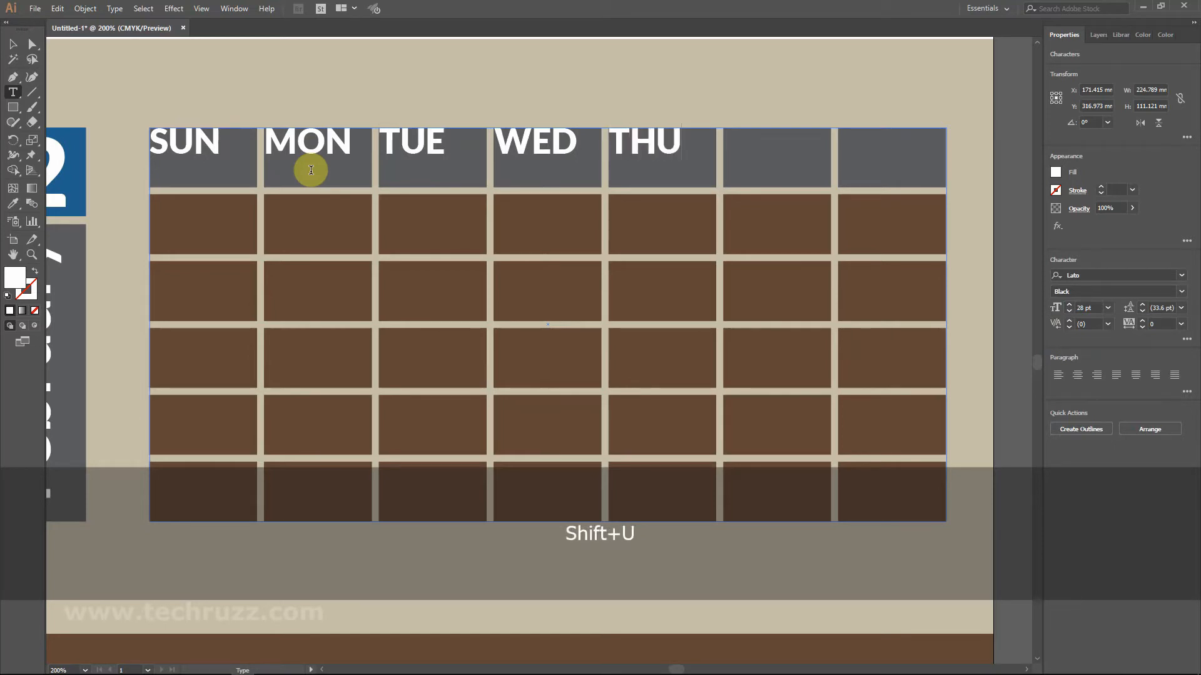
{"action": "type", "text": "FRI"}
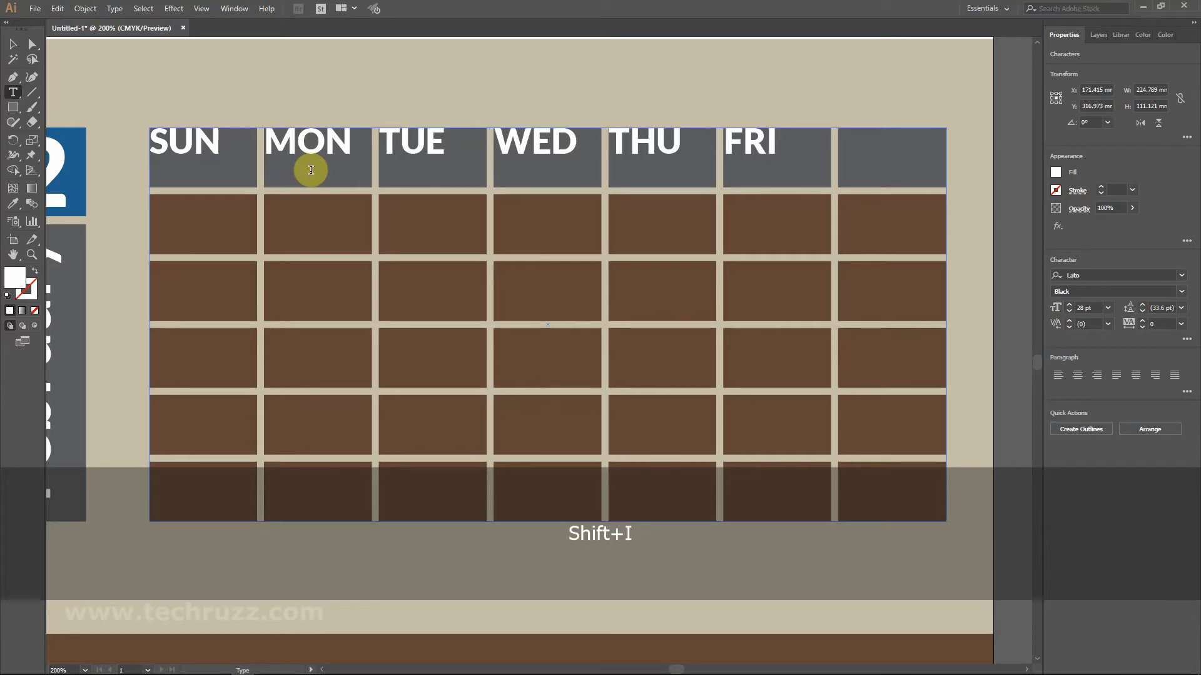
{"action": "key", "text": "Return"}
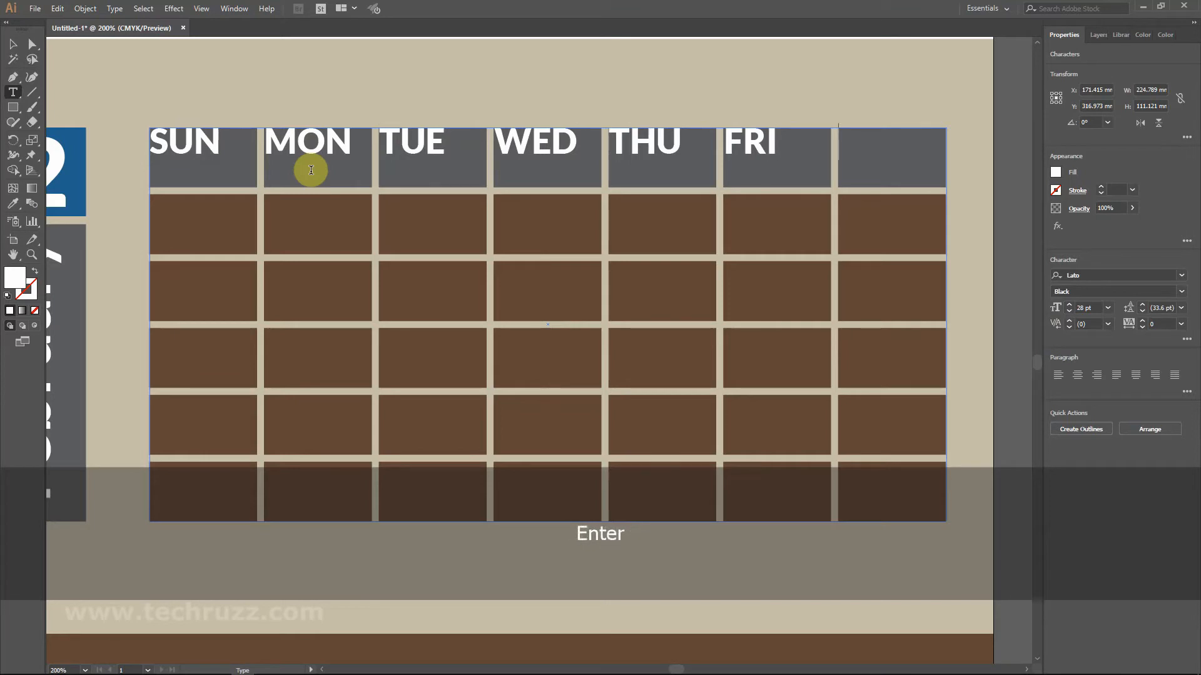
{"action": "type", "text": "S"}
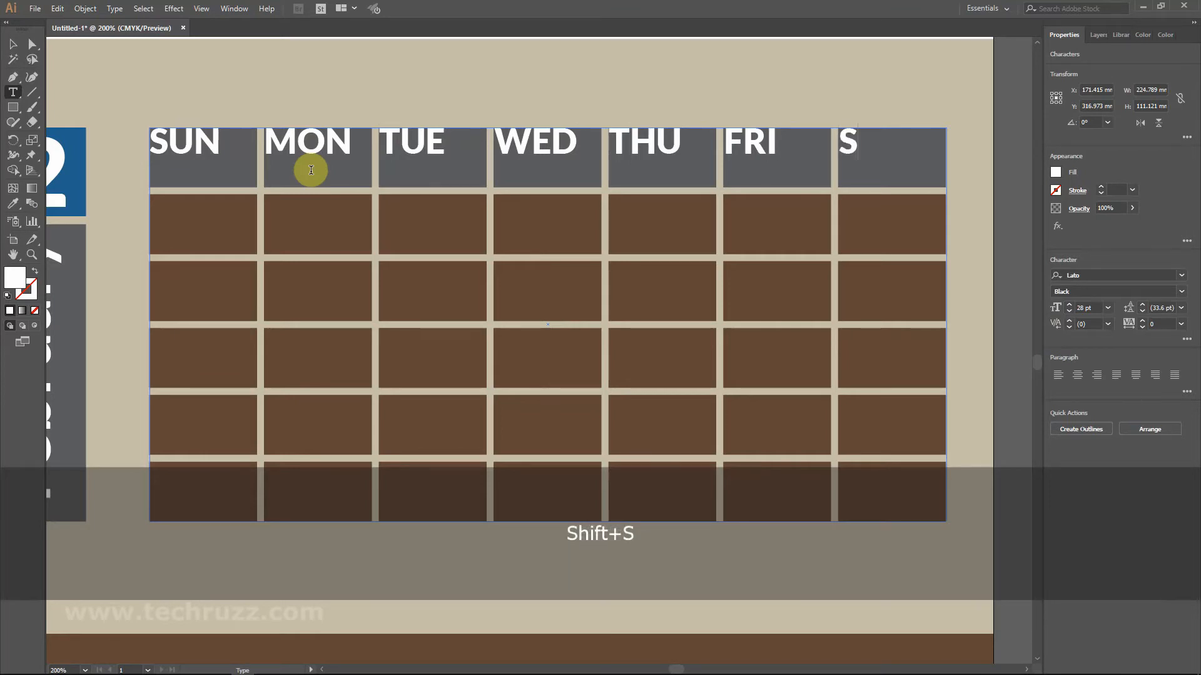
{"action": "type", "text": "AT"}
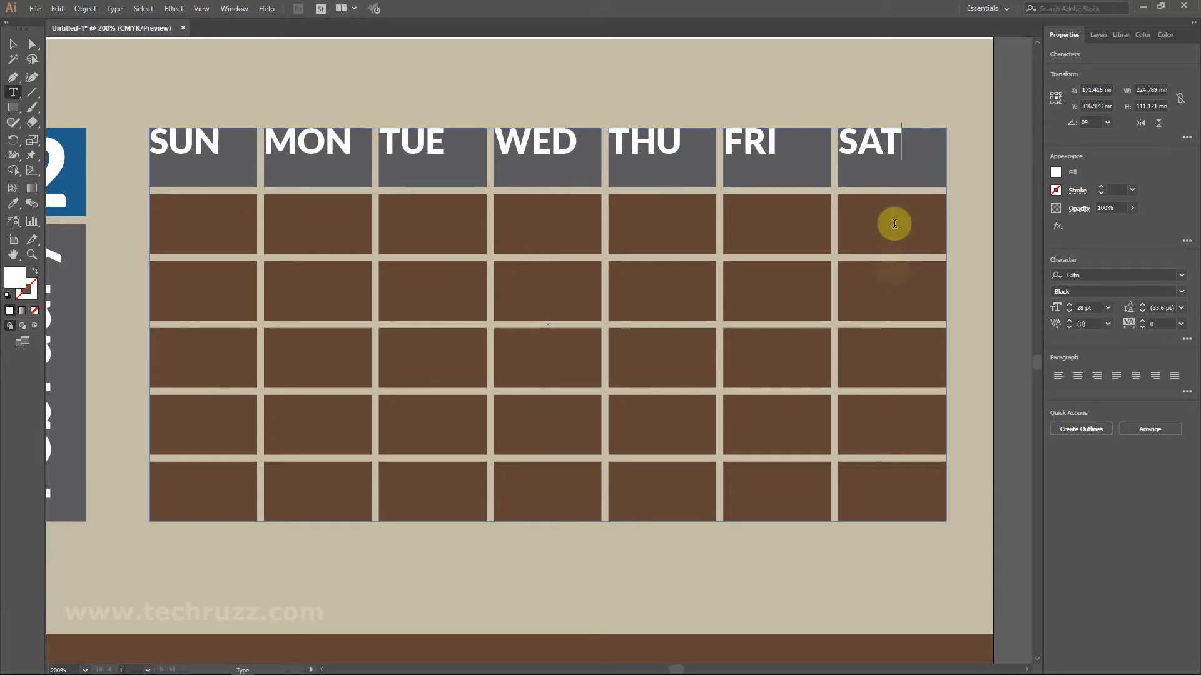
Look up February 2019 in the system clock's calendar to see which weekday each date falls on.
{"action": "mouse_move", "coordinate": [1068, 670]}
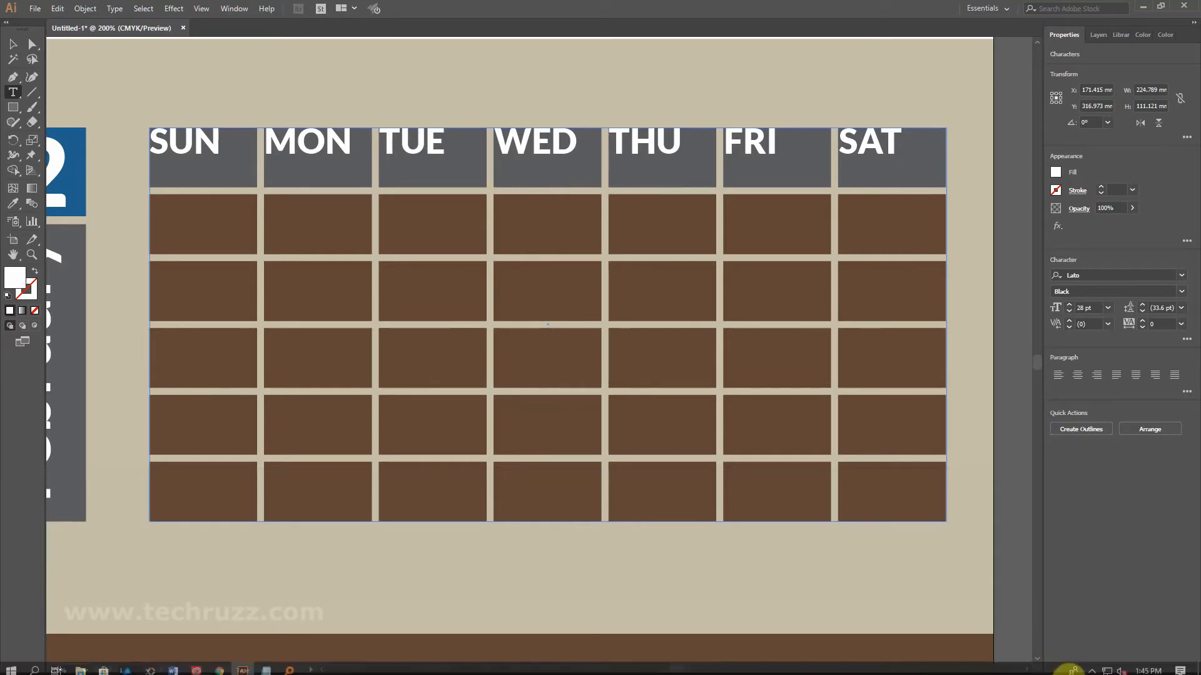
{"action": "left_click", "coordinate": [1147, 669]}
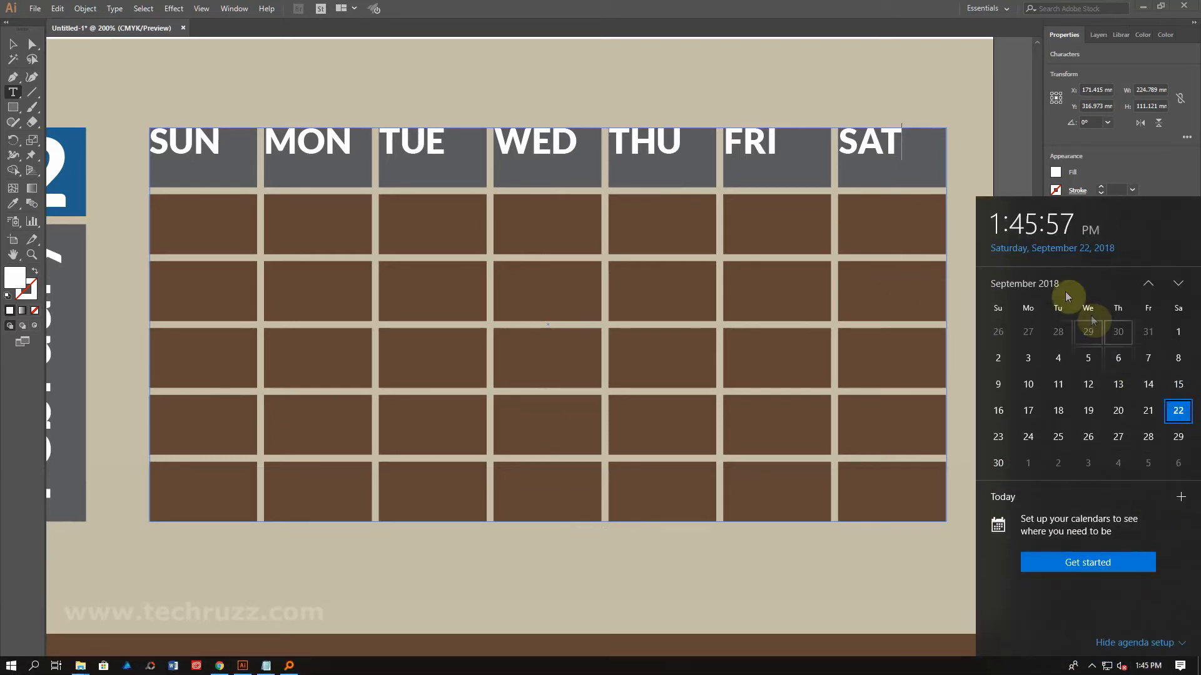
{"action": "left_click", "coordinate": [1178, 283]}
{"action": "left_click", "coordinate": [1178, 283]}
{"action": "left_click", "coordinate": [1179, 284]}
{"action": "left_click", "coordinate": [1178, 284]}
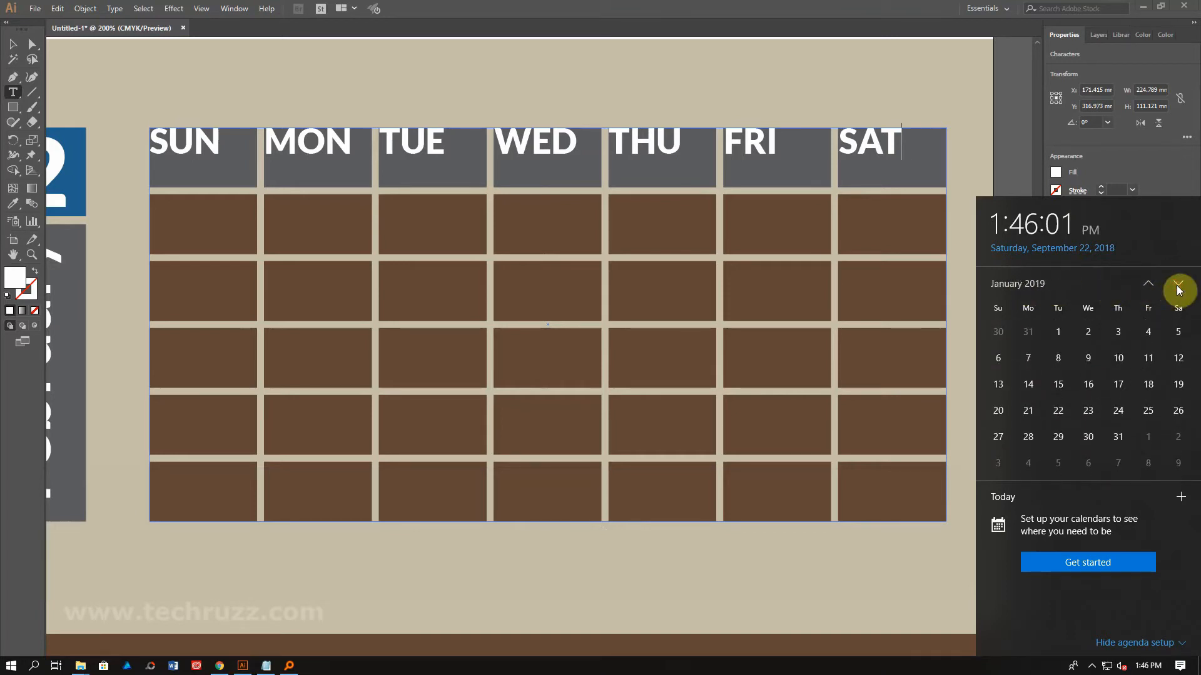
{"action": "left_click", "coordinate": [1178, 284]}
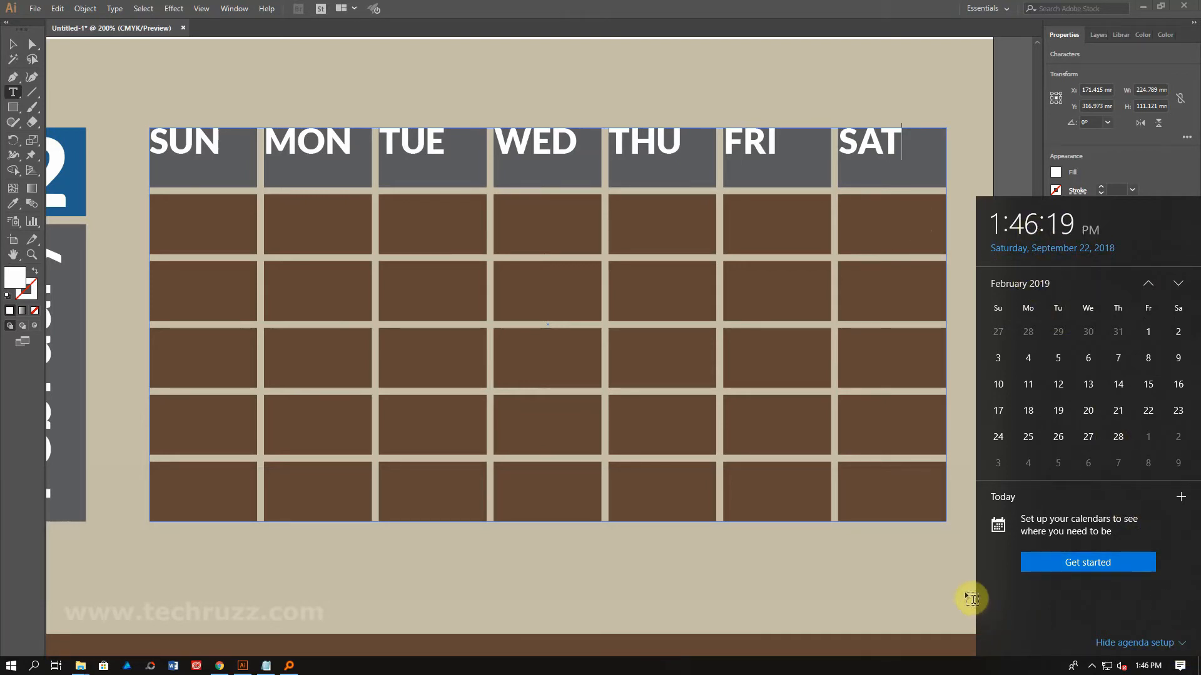
Fill the first date row below the weekday headers with 27, 28, 29, 30, 31, 1 and 2, one number per cell.
{"action": "left_click", "coordinate": [899, 145]}
{"action": "key", "text": "Return"}
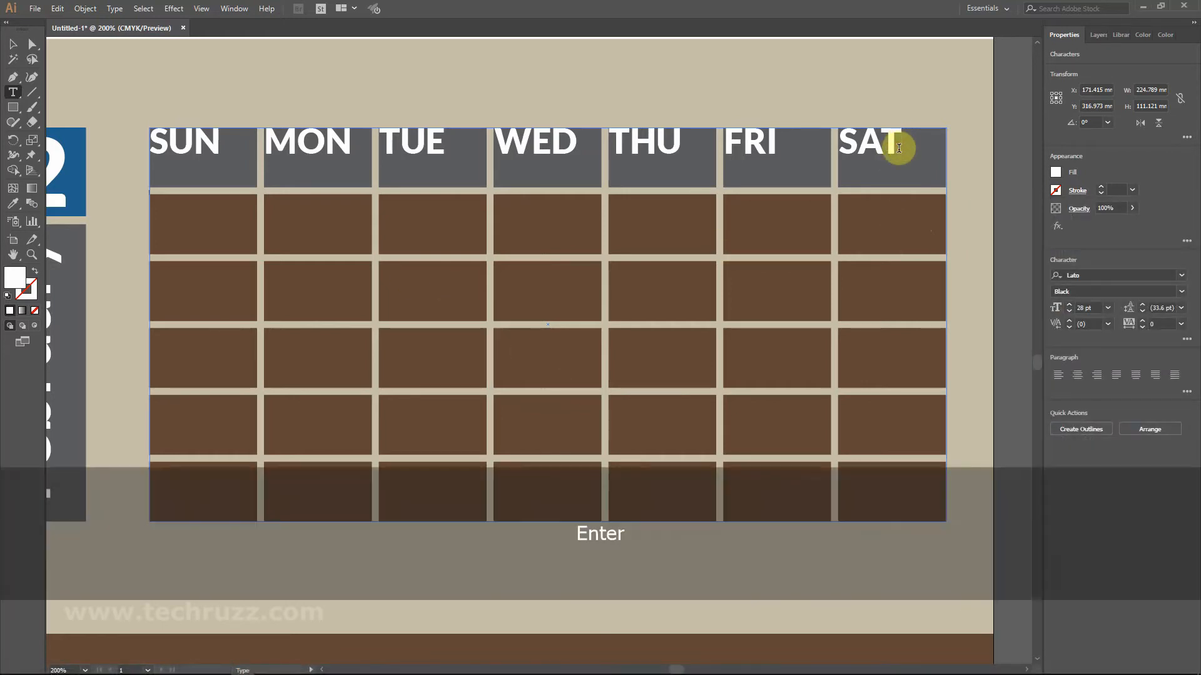
{"action": "type", "text": "27"}
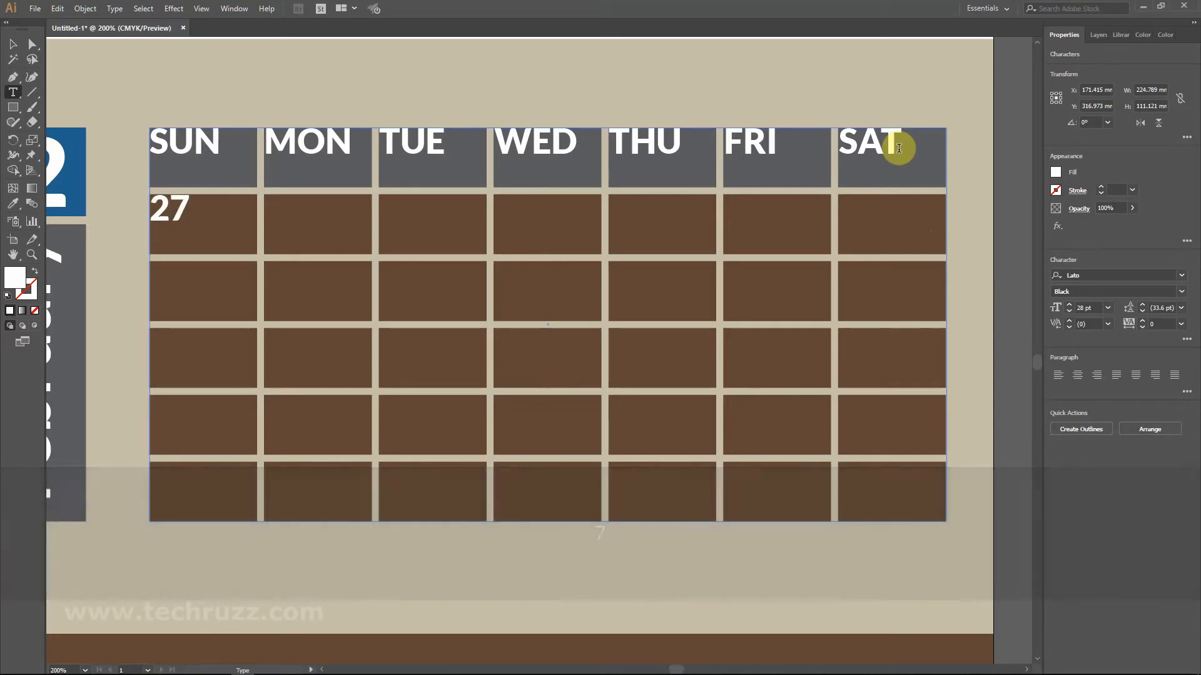
{"action": "key", "text": "Return"}
{"action": "type", "text": "28\t29"}
{"action": "key", "text": "Return"}
{"action": "type", "text": "30"}
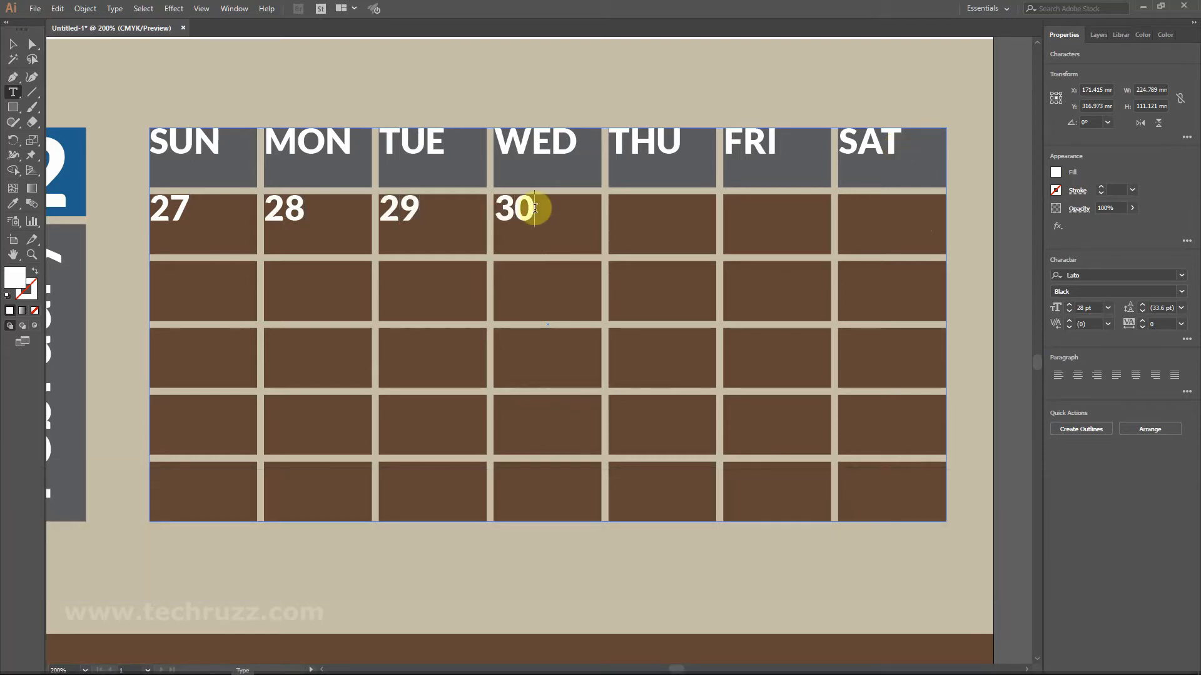
{"action": "key", "text": "Return"}
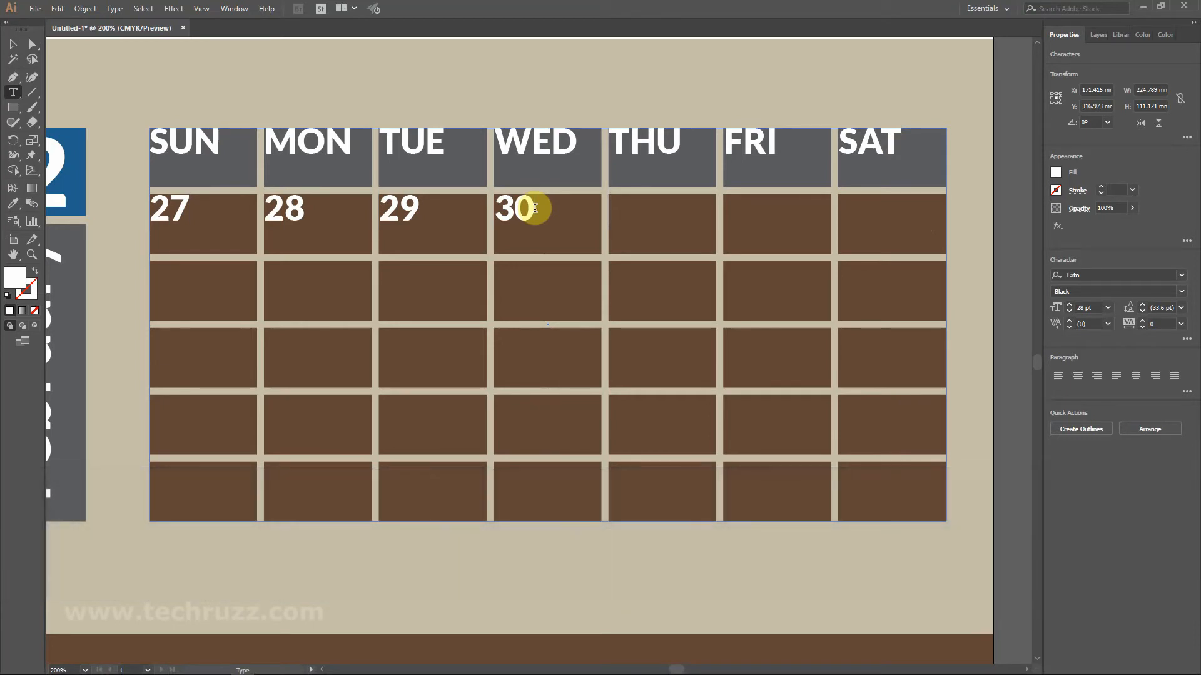
{"action": "type", "text": "31 1 1"}
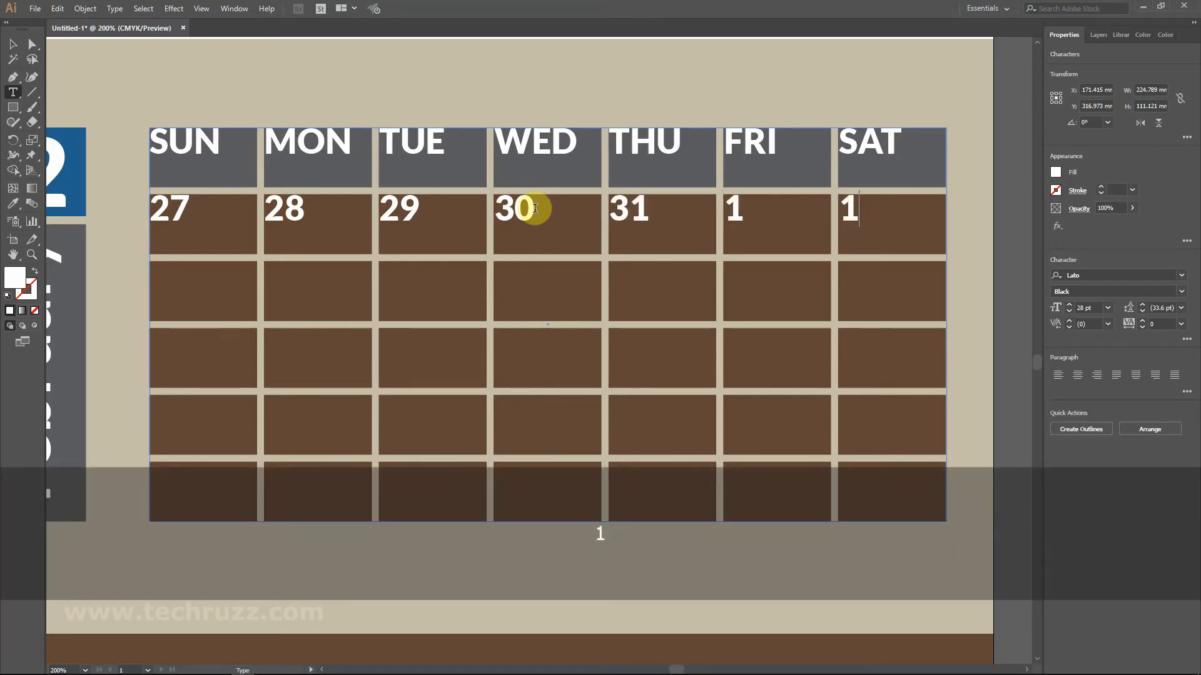
{"action": "key", "text": "Return"}
{"action": "key", "text": "BackSpace"}
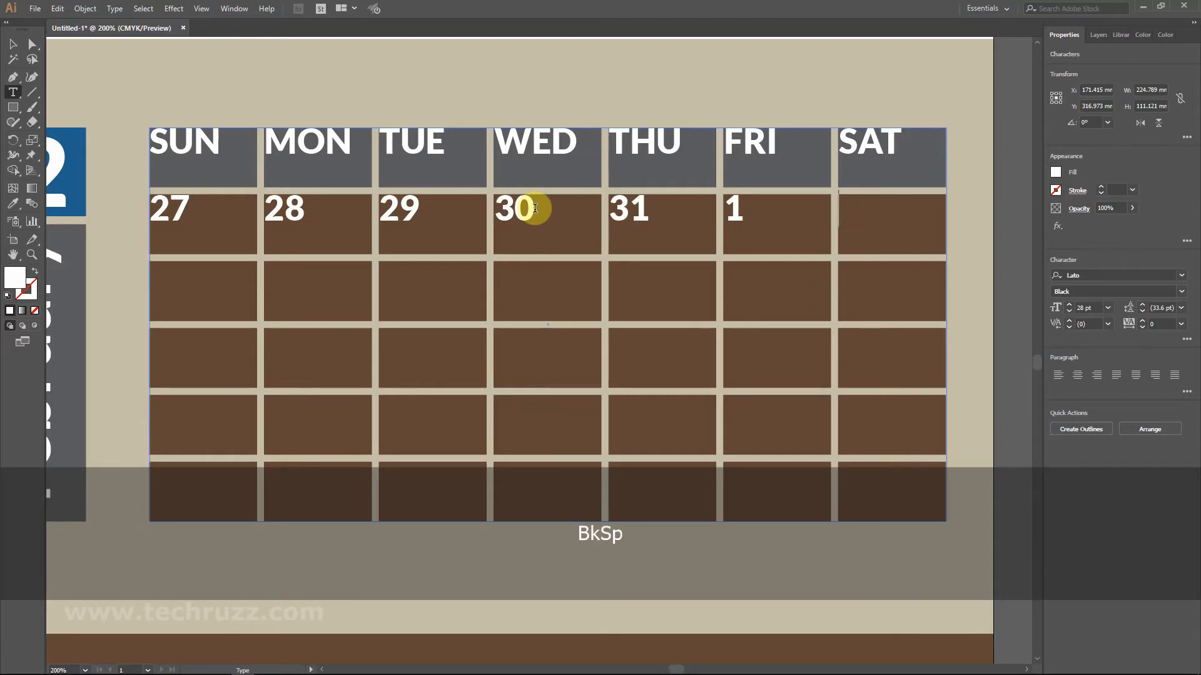
Fill the second date row with 3 through 9, one number per cell from Sunday to Saturday.
{"action": "type", "text": "3 4 "}
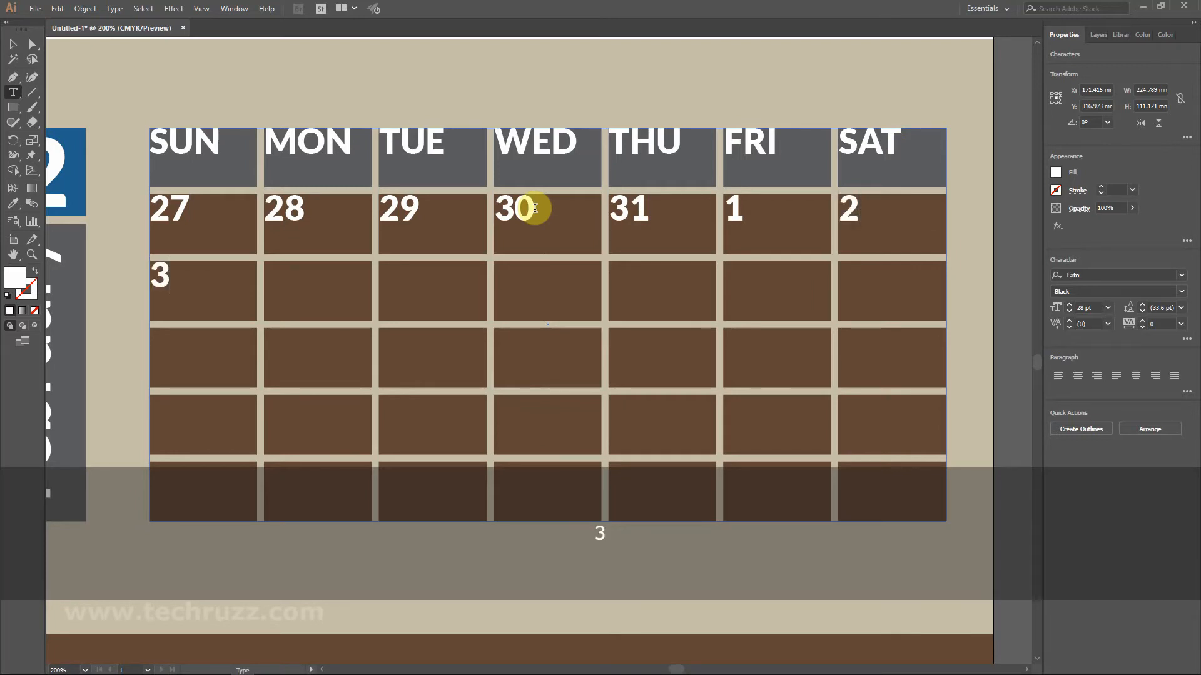
{"action": "type", "text": "5"}
{"action": "key", "text": "Return"}
{"action": "type", "text": "6"}
{"action": "key", "text": "Return"}
{"action": "type", "text": "7"}
{"action": "key", "text": "Return"}
{"action": "type", "text": "8"}
{"action": "key", "text": "Return"}
{"action": "type", "text": "9 "}
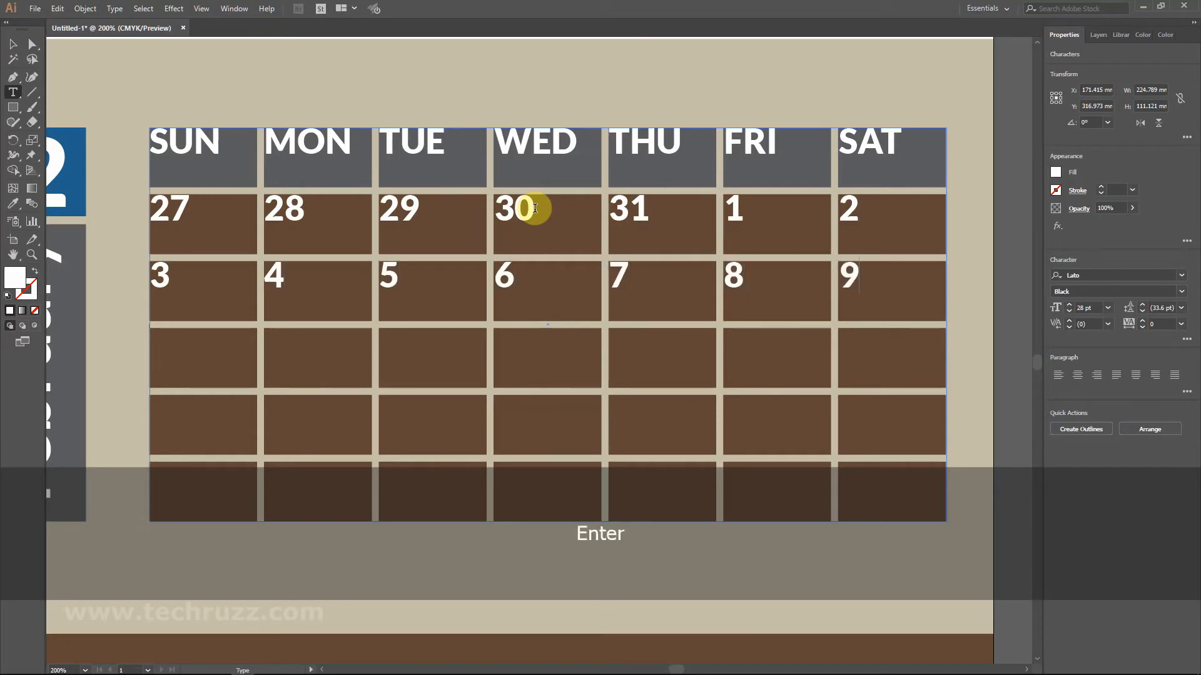
Fill the third date row with 10 through 16, one number per cell.
{"action": "type", "text": "10 11"}
{"action": "key", "text": "Return"}
{"action": "type", "text": "12"}
{"action": "key", "text": "Return"}
{"action": "type", "text": "13"}
{"action": "key", "text": "Return"}
{"action": "type", "text": "14"}
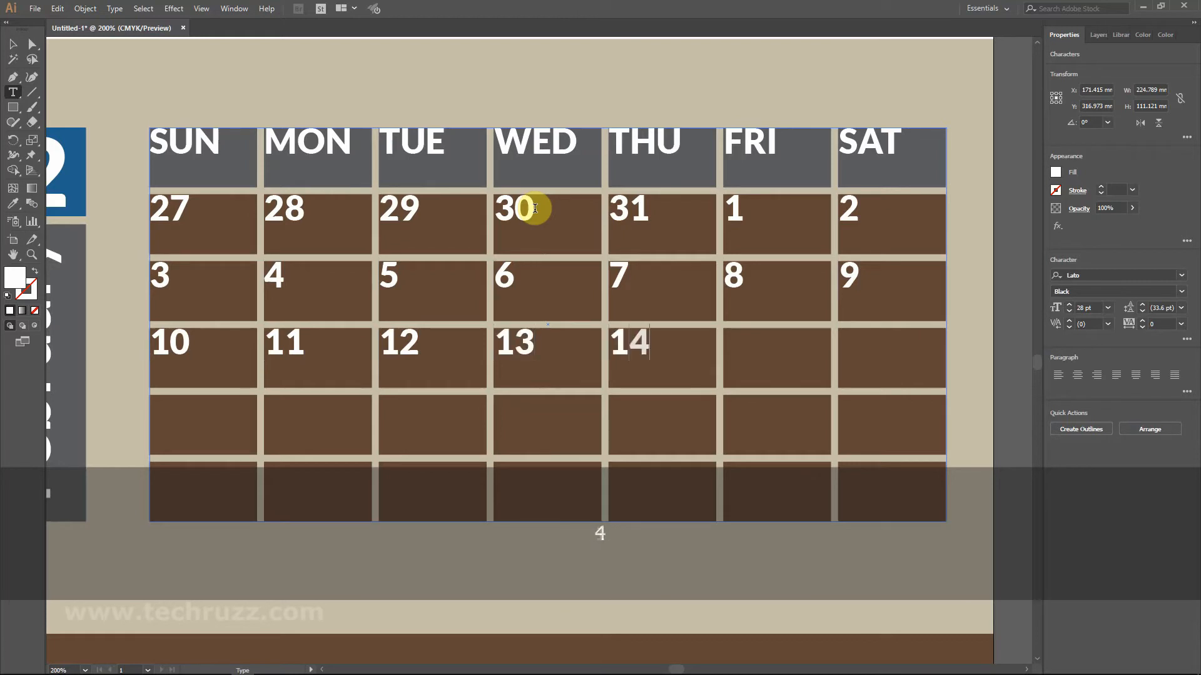
{"action": "key", "text": "Return"}
{"action": "type", "text": "16 "}
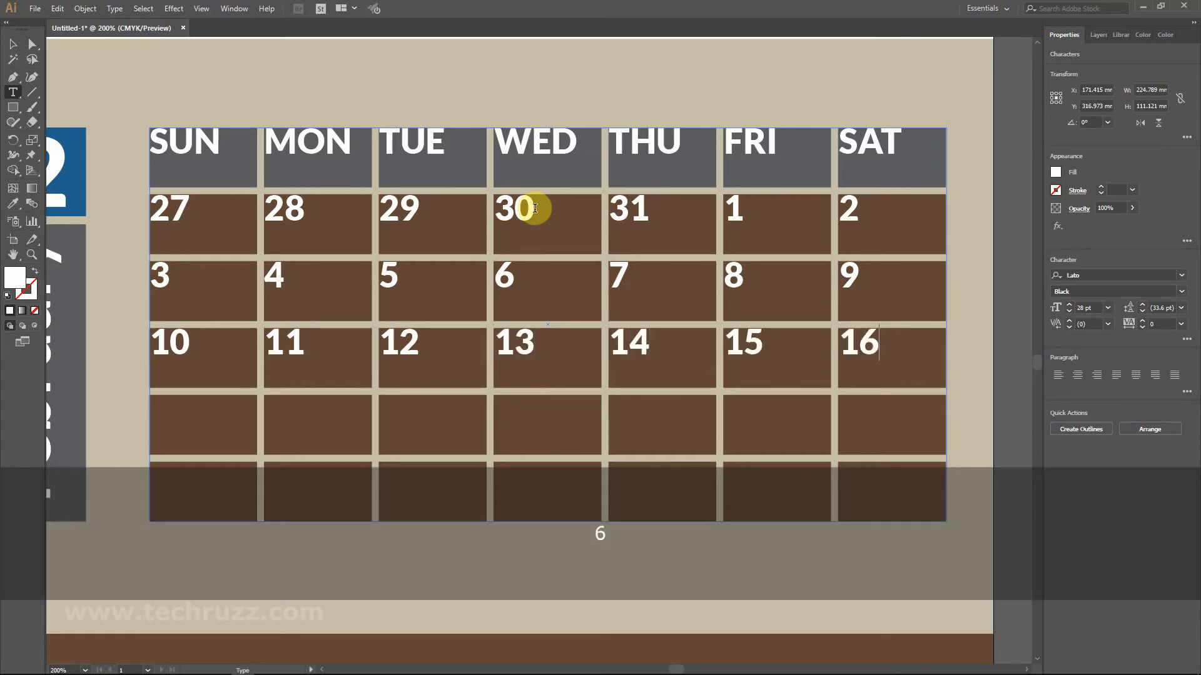
Enter 17 through 23 in the fourth date row and 24 in the first cell of the last row.
{"action": "type", "text": "17 18"}
{"action": "key", "text": "Return"}
{"action": "type", "text": "19 "}
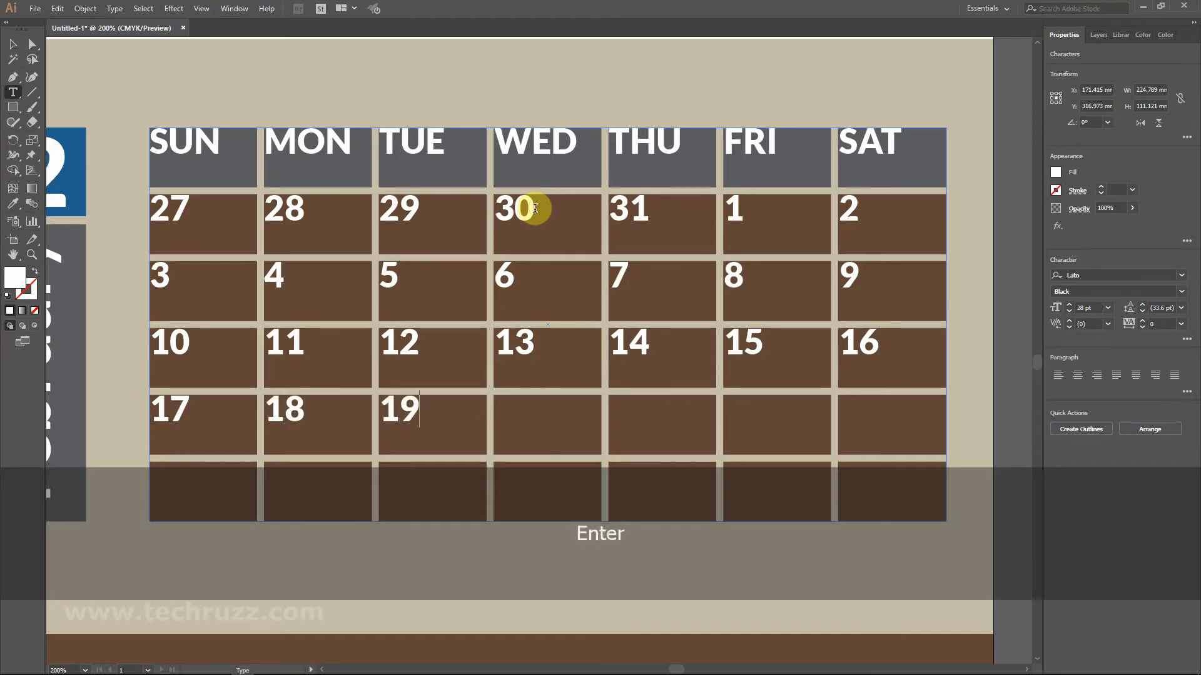
{"action": "type", "text": "20"}
{"action": "key", "text": "Return"}
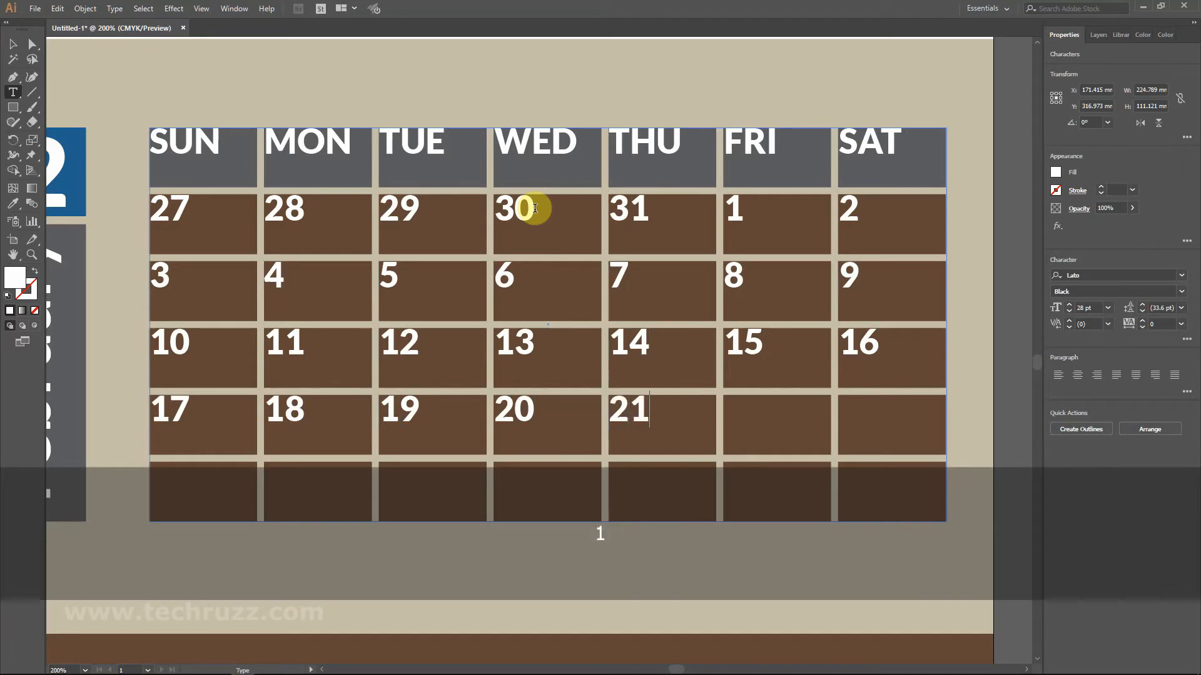
{"action": "key", "text": "Return"}
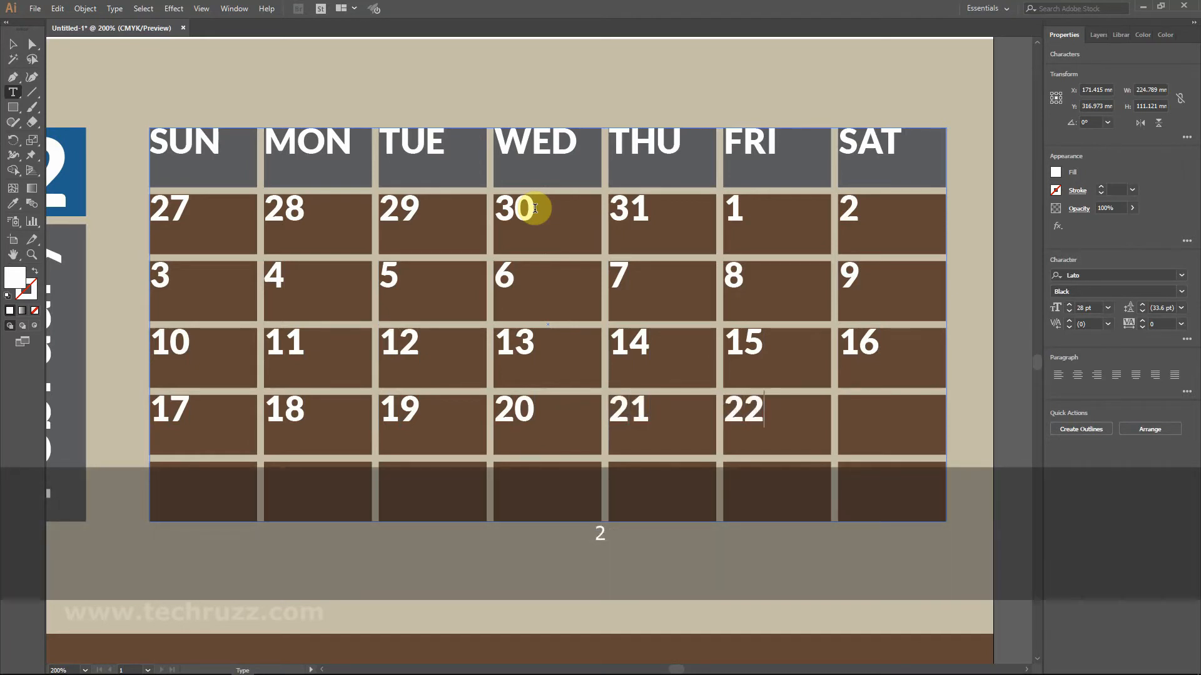
{"action": "key", "text": "Return"}
{"action": "type", "text": "2"}
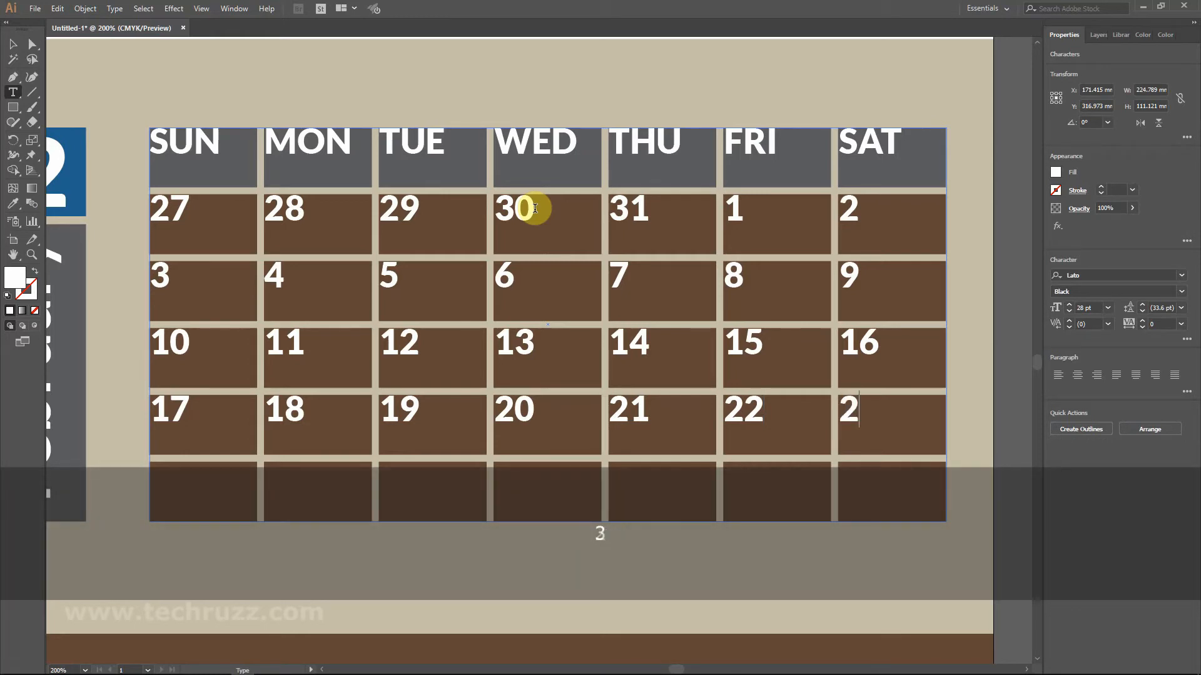
{"action": "type", "text": "3 24 "}
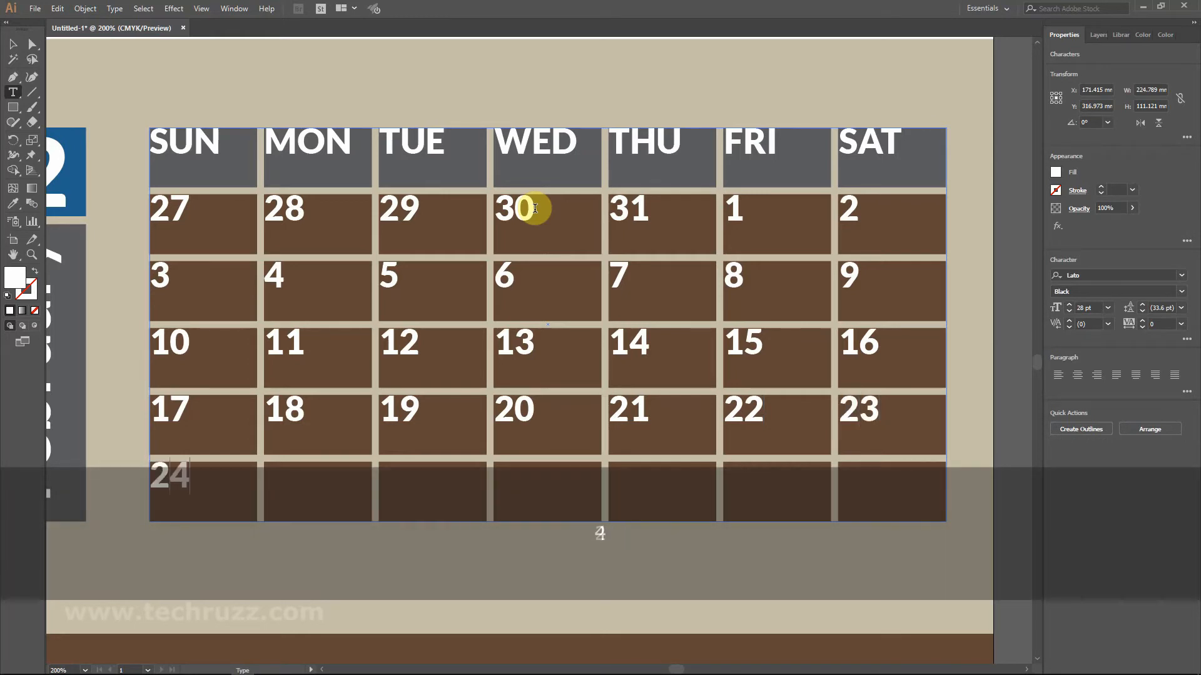
Complete the last date row with 25, 26, 27 and 28, followed by 1 and 2 for the next month.
{"action": "type", "text": "25"}
{"action": "key", "text": "Return"}
{"action": "type", "text": "26"}
{"action": "key", "text": "Return"}
{"action": "type", "text": "27"}
{"action": "key", "text": "Return"}
{"action": "type", "text": "28 1"}
{"action": "key", "text": "Return"}
{"action": "type", "text": "2"}
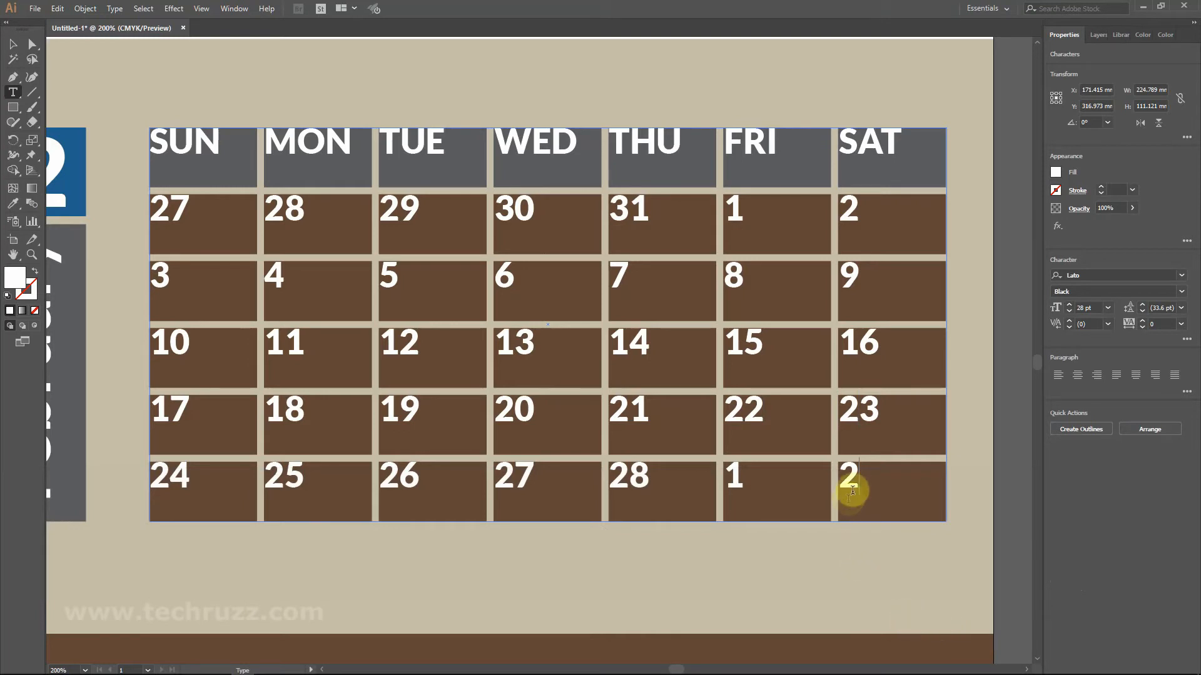
Change the font style of all the date numbers to Lato Bold, leaving out the weekday headers.
{"action": "left_click_drag", "start_coordinate": [860, 479], "coordinate": [151, 210]}
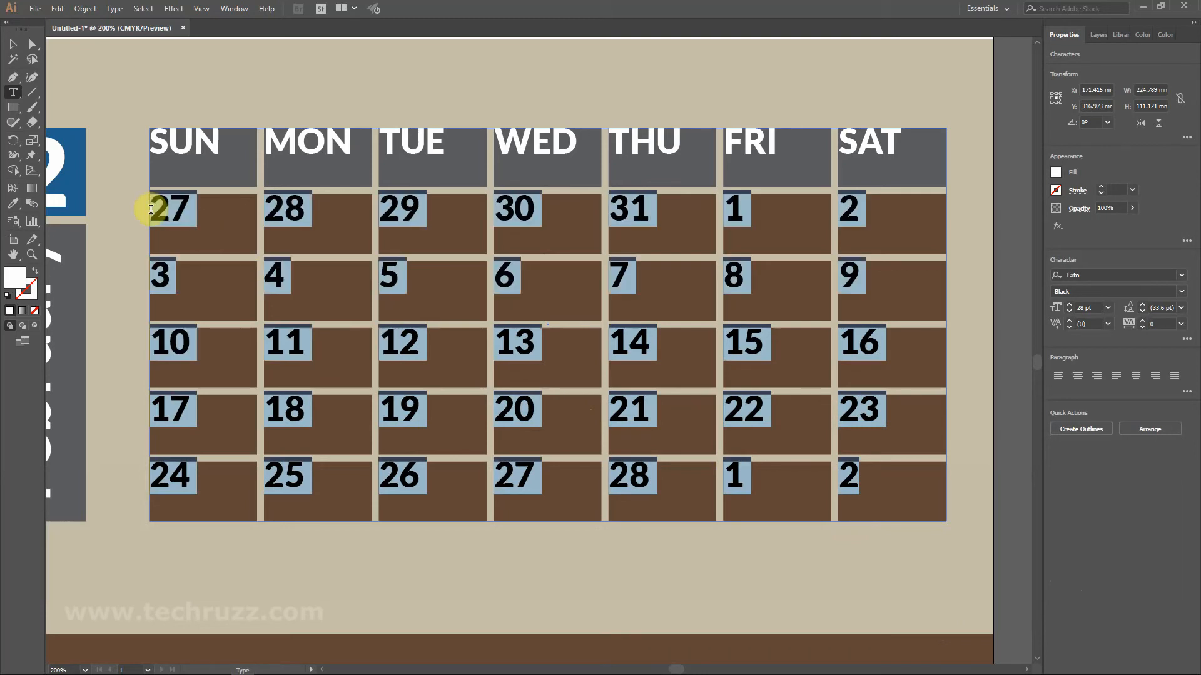
{"action": "left_click", "coordinate": [1182, 292]}
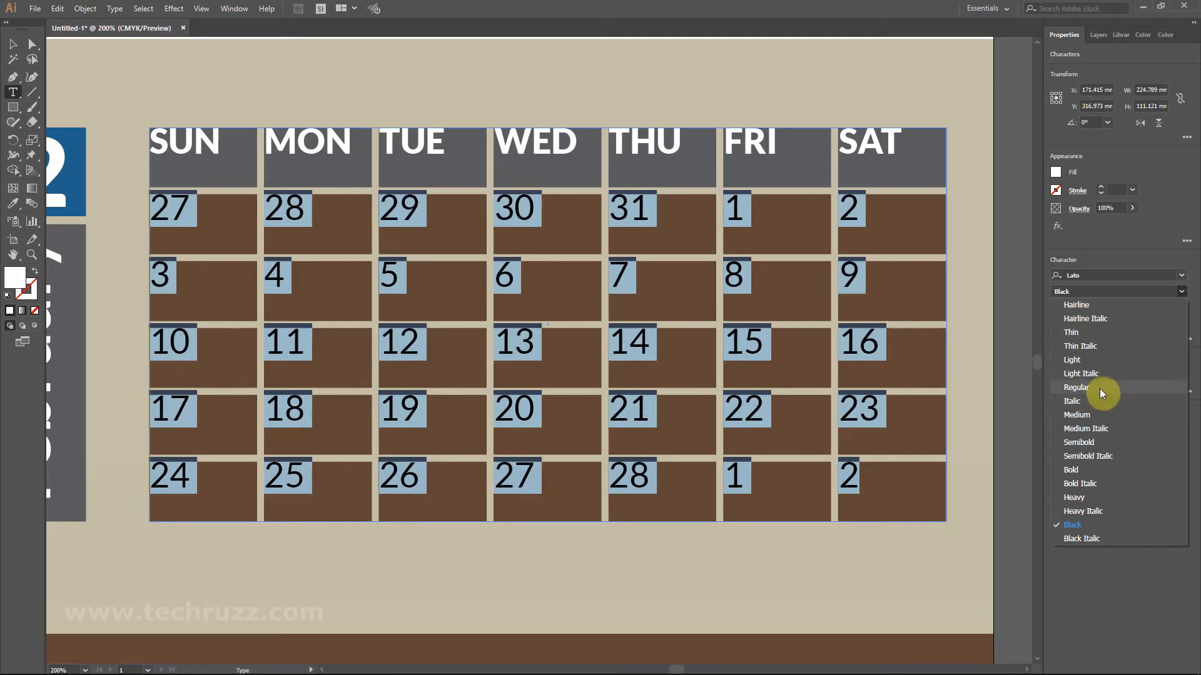
{"action": "left_click", "coordinate": [1086, 472]}
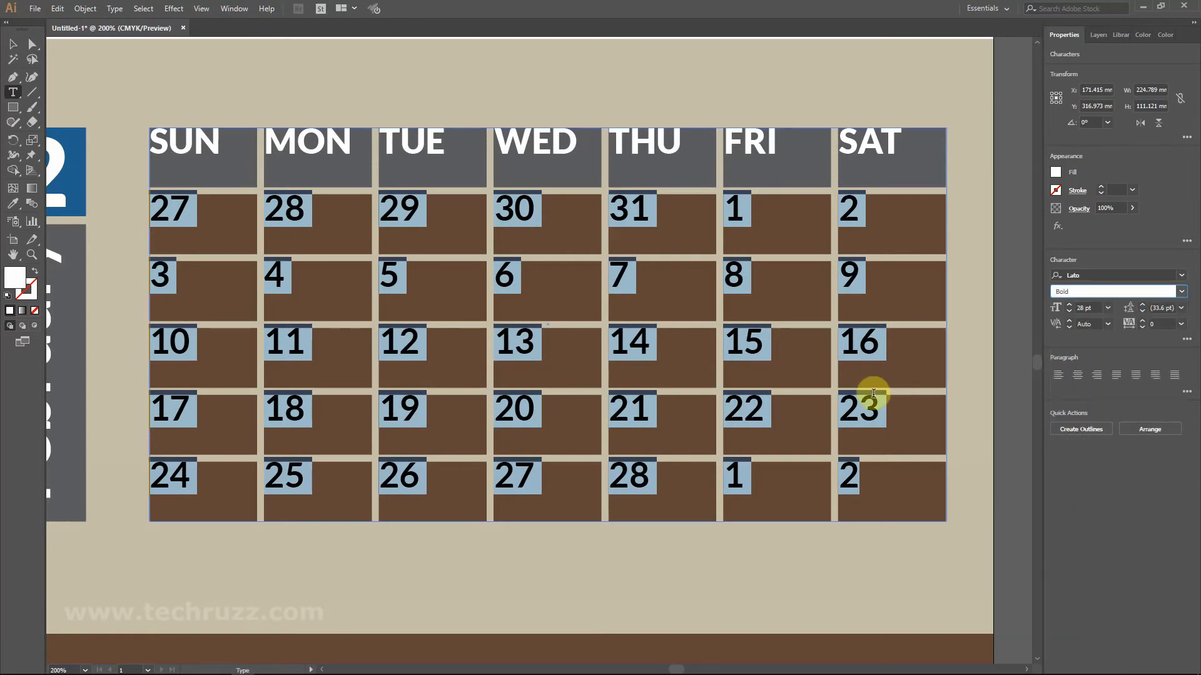
{"action": "left_click", "coordinate": [629, 283]}
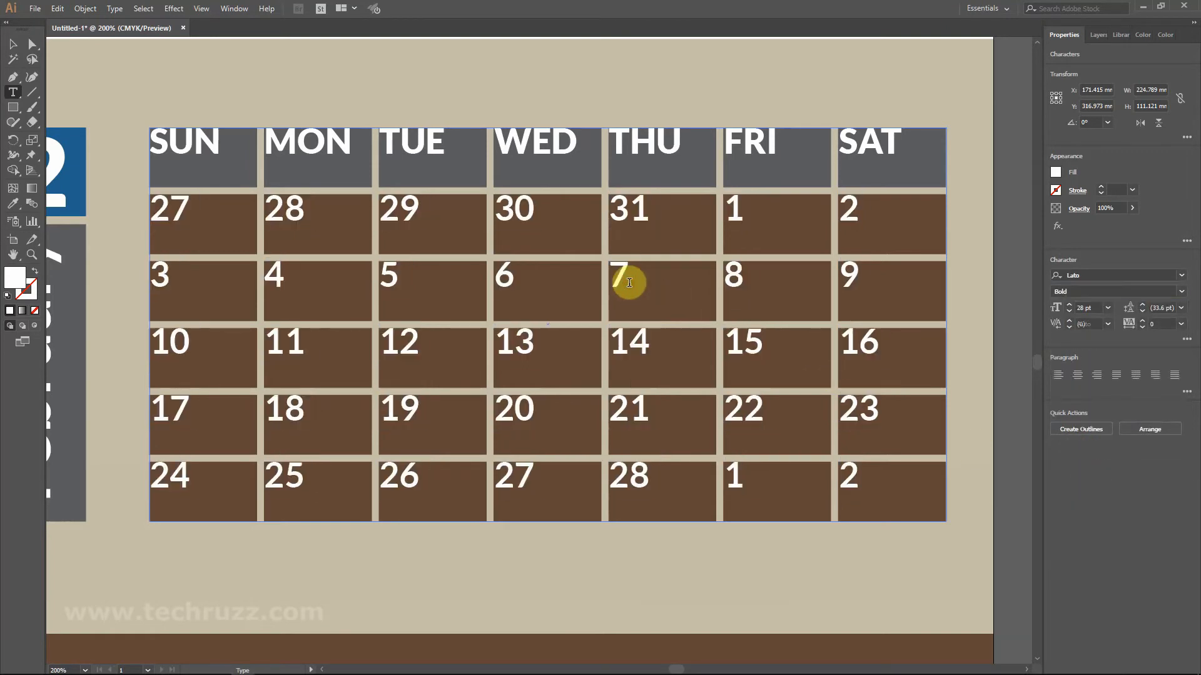
Justify all weekday and date text with the last line centred and set its baseline shift to -12 pt.
{"action": "left_click_drag", "start_coordinate": [866, 485], "coordinate": [129, 134]}
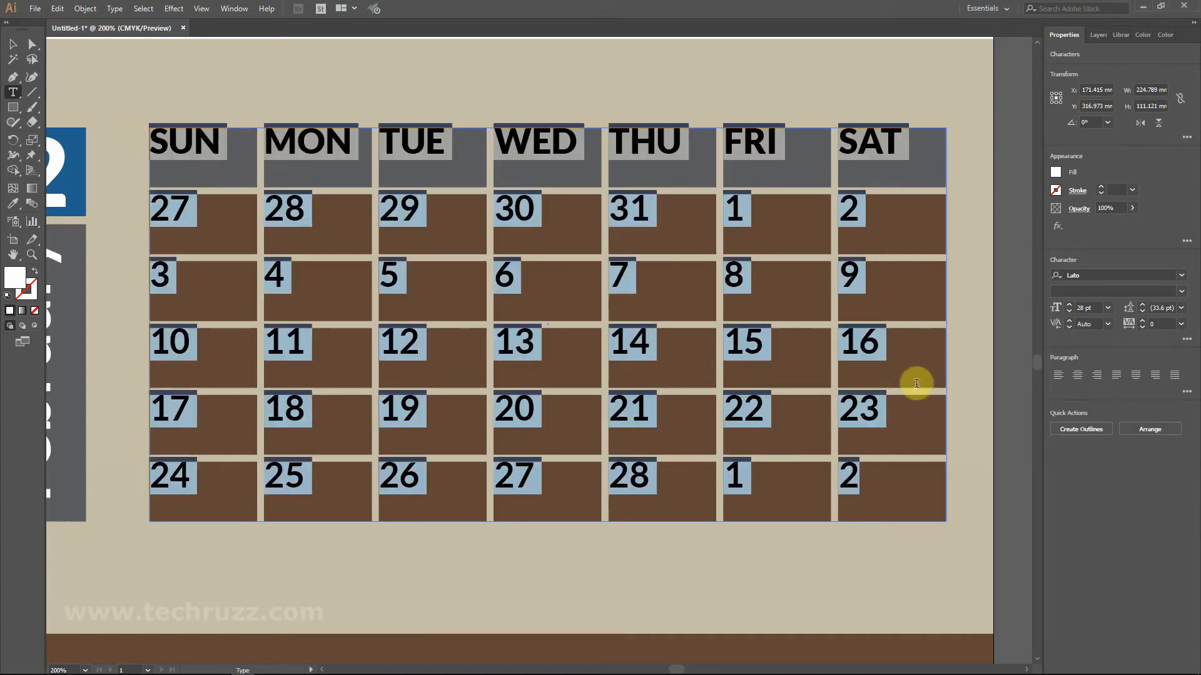
{"action": "left_click", "coordinate": [1140, 377]}
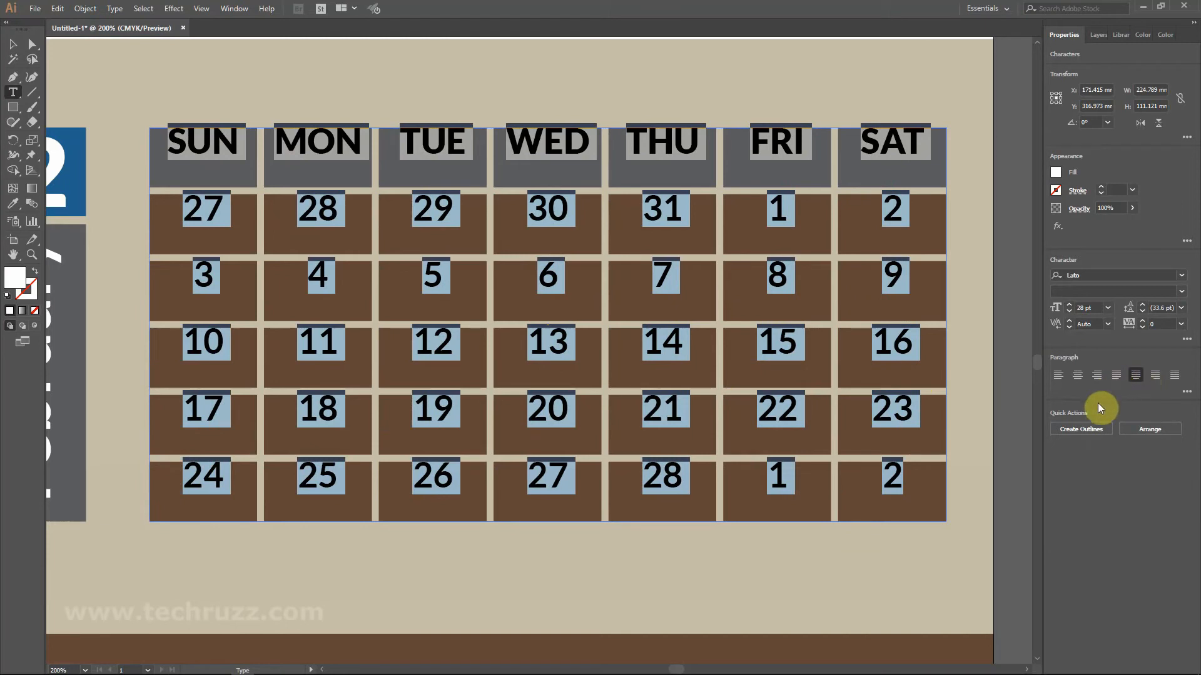
{"action": "left_click", "coordinate": [1185, 343]}
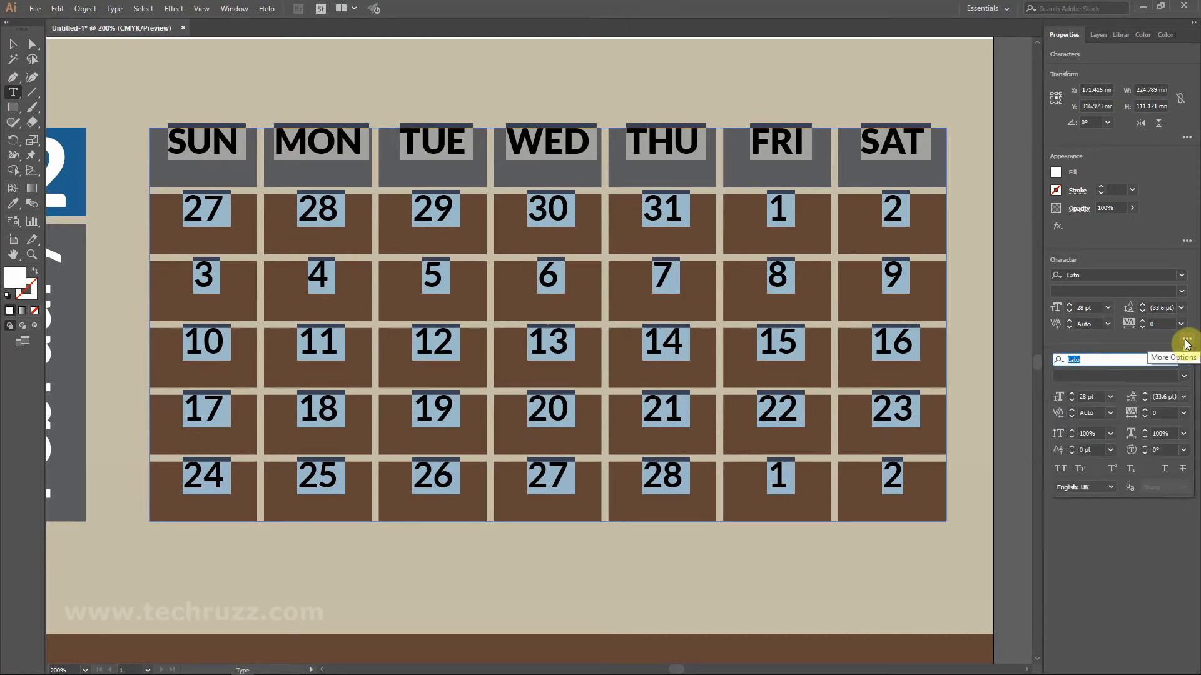
{"action": "left_click", "coordinate": [1111, 449]}
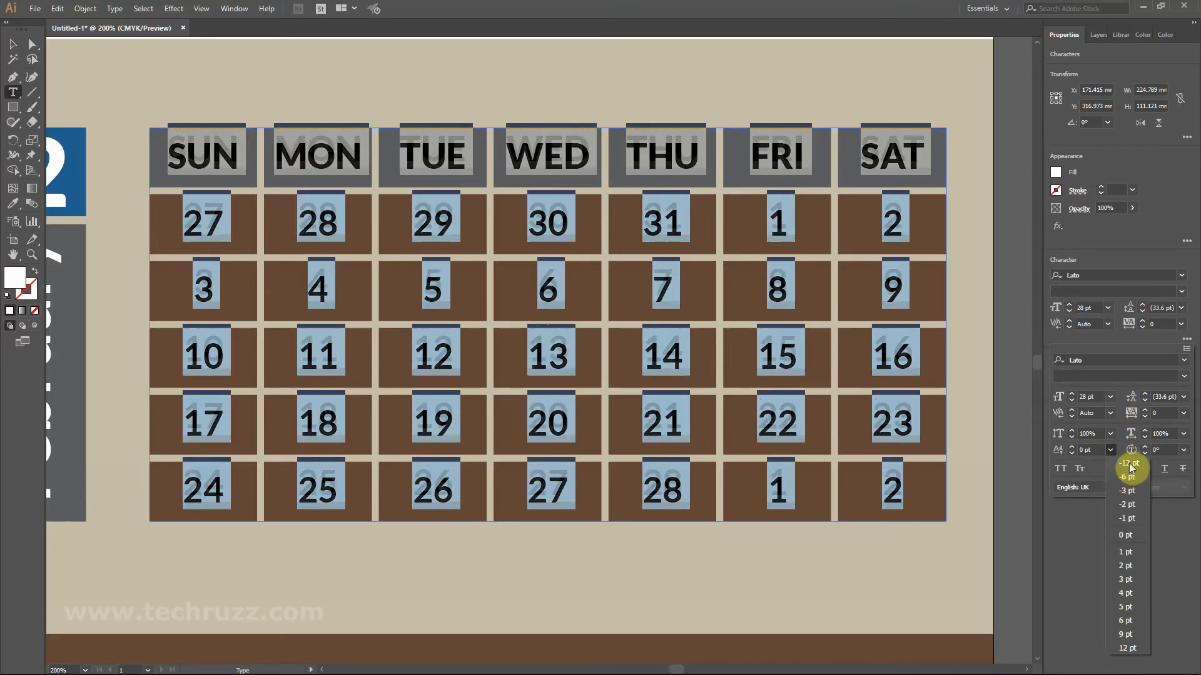
{"action": "left_click", "coordinate": [1128, 462]}
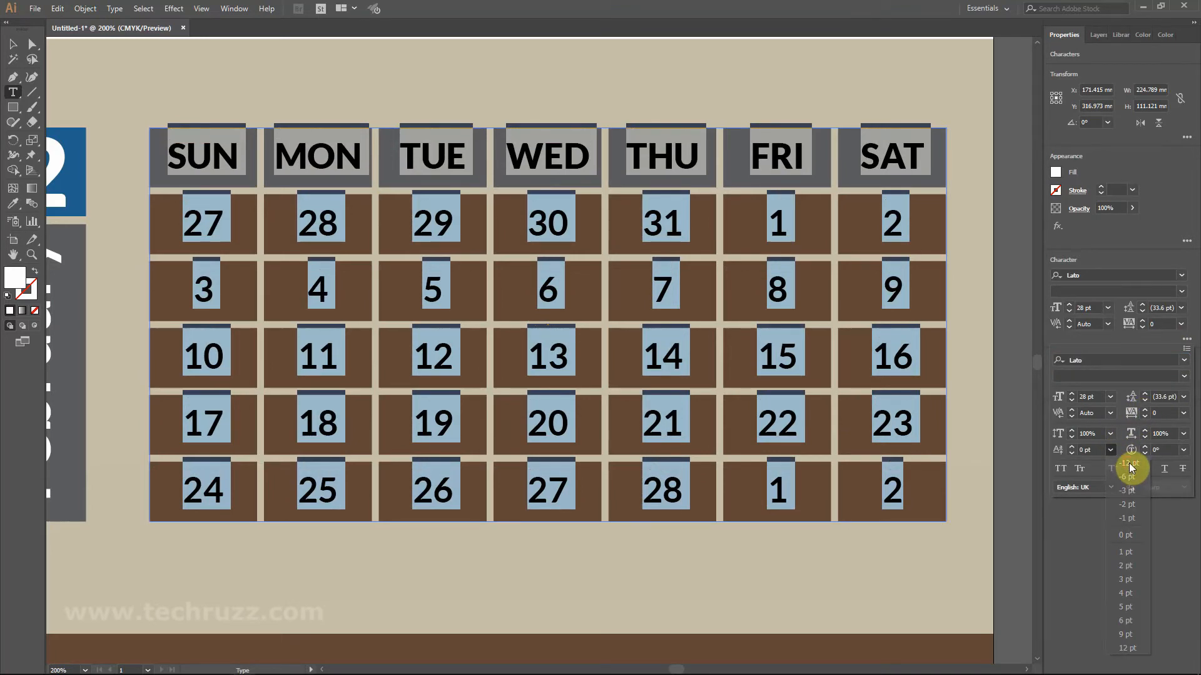
{"action": "left_click", "coordinate": [895, 427]}
{"action": "left_click", "coordinate": [896, 422]}
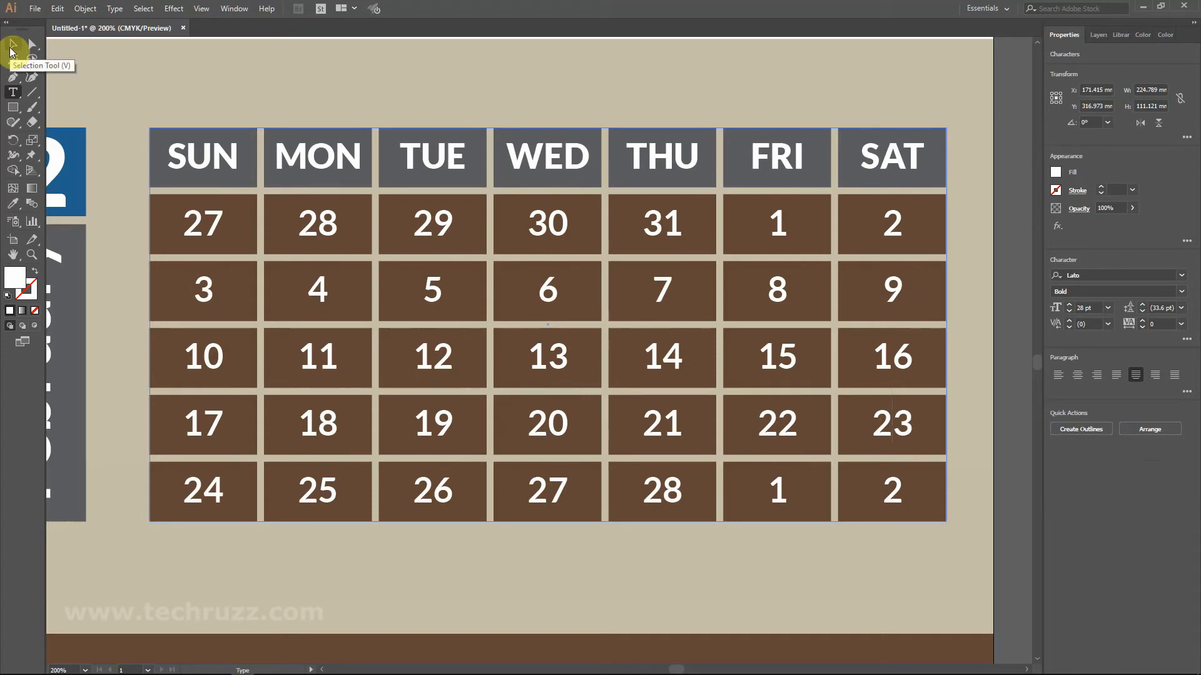
Deselect the grid text and review the whole calendar page from the eagle photo down to the date grid.
{"action": "left_click", "coordinate": [11, 49]}
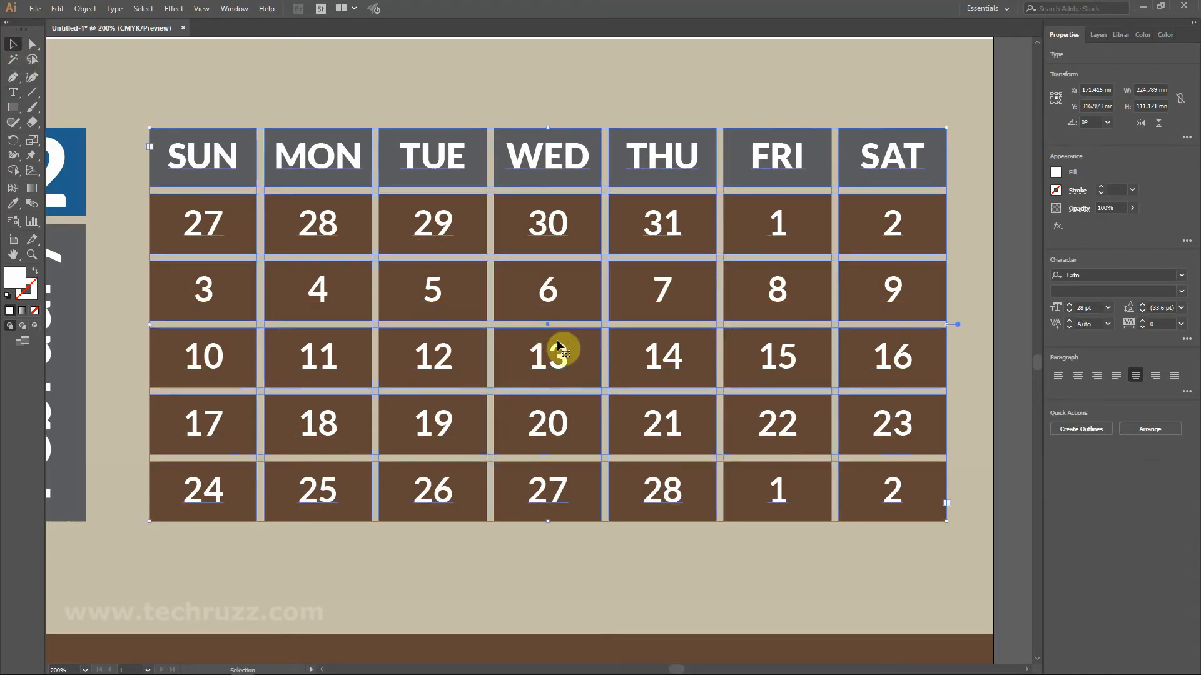
{"action": "key", "text": "alt"}
{"action": "key", "text": "ctrl+alt+0"}
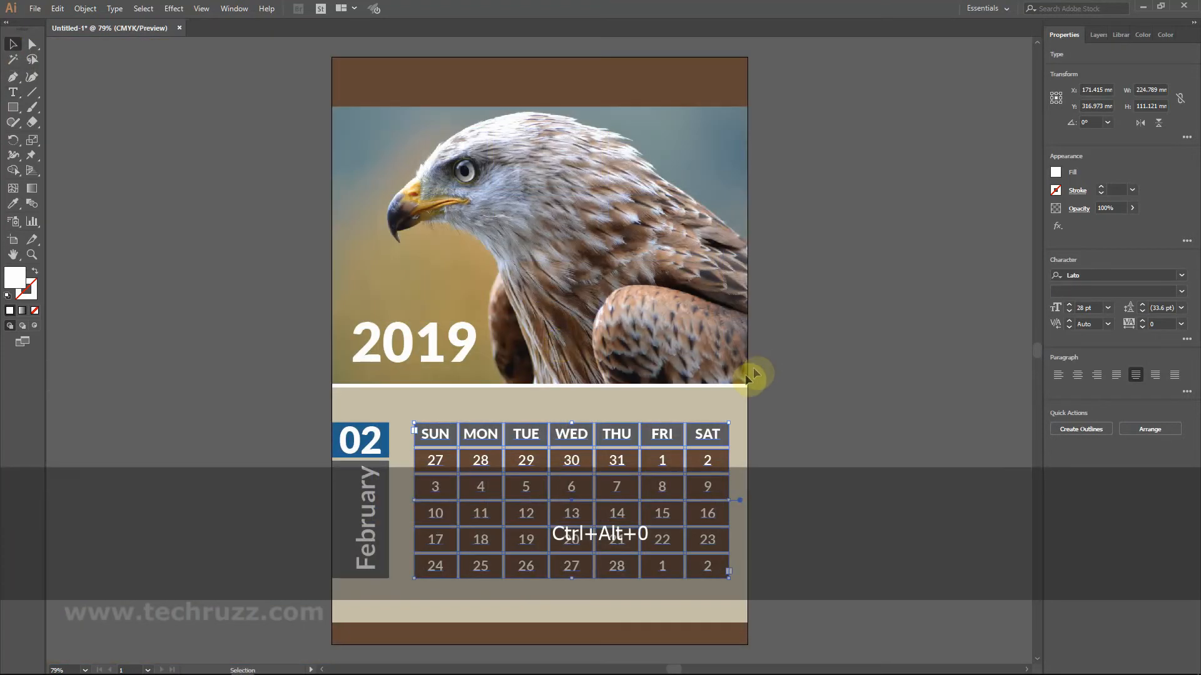
{"action": "left_click", "coordinate": [790, 377]}
{"action": "scroll", "coordinate": [790, 385], "scroll_direction": "down", "scroll_amount": 3}
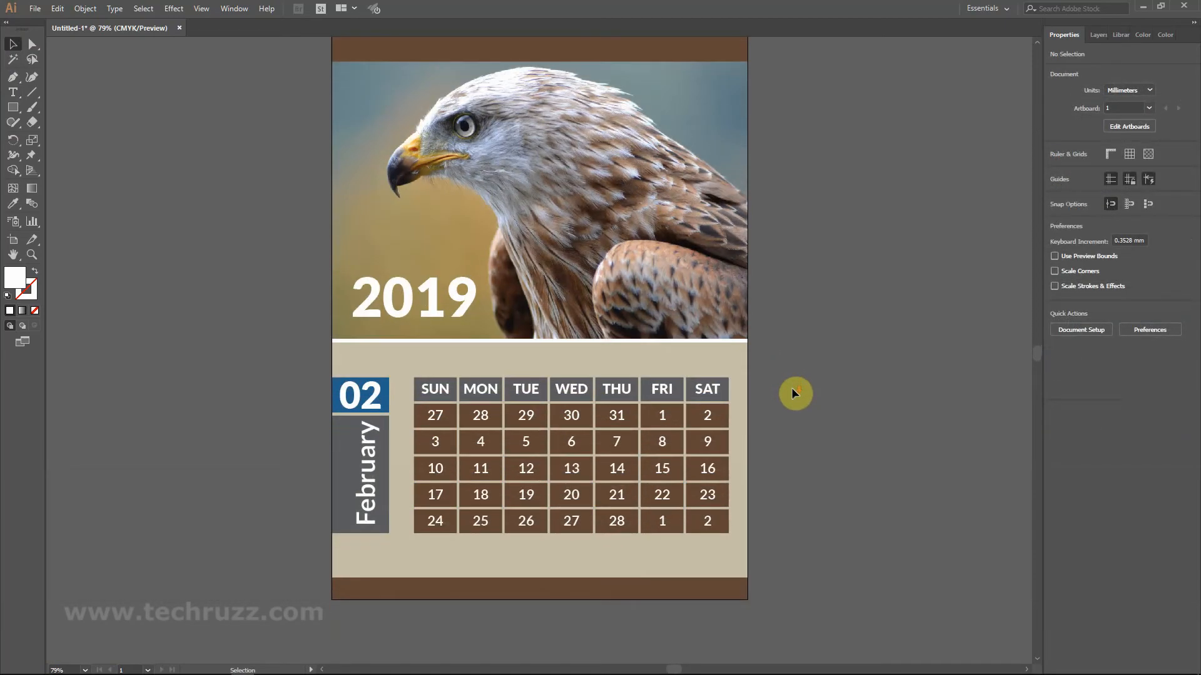
{"action": "scroll", "coordinate": [792, 388], "scroll_direction": "down", "scroll_amount": 2}
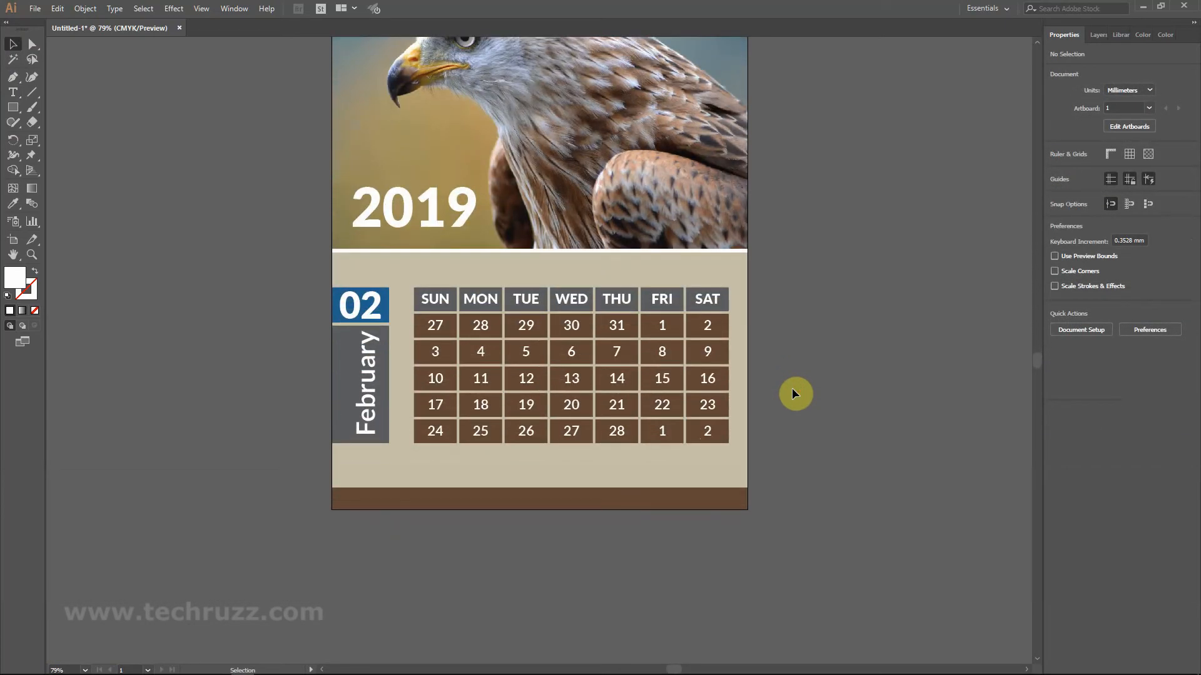
{"action": "scroll", "coordinate": [792, 388], "scroll_direction": "up", "scroll_amount": 3}
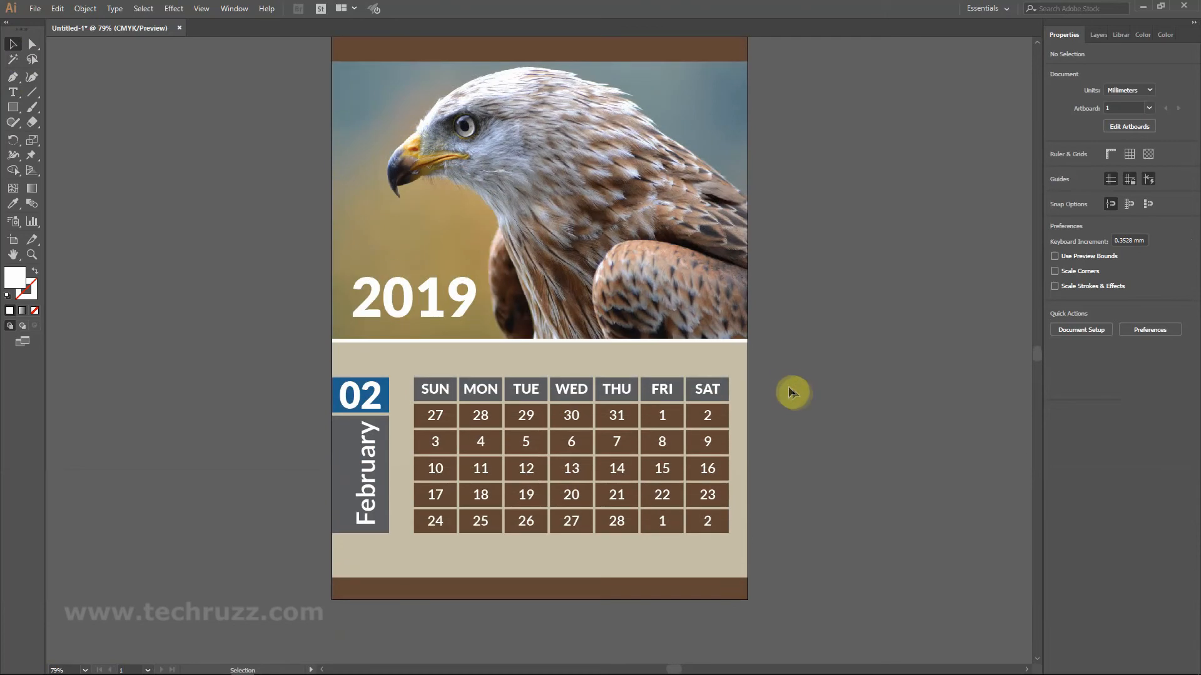
Select the MON to SAT weekday headers and try a tan text colour sampled from the eagle photo with the Eyedropper.
{"action": "key", "text": "alt"}
{"action": "scroll", "coordinate": [485, 499], "scroll_direction": "up", "scroll_amount": 5}
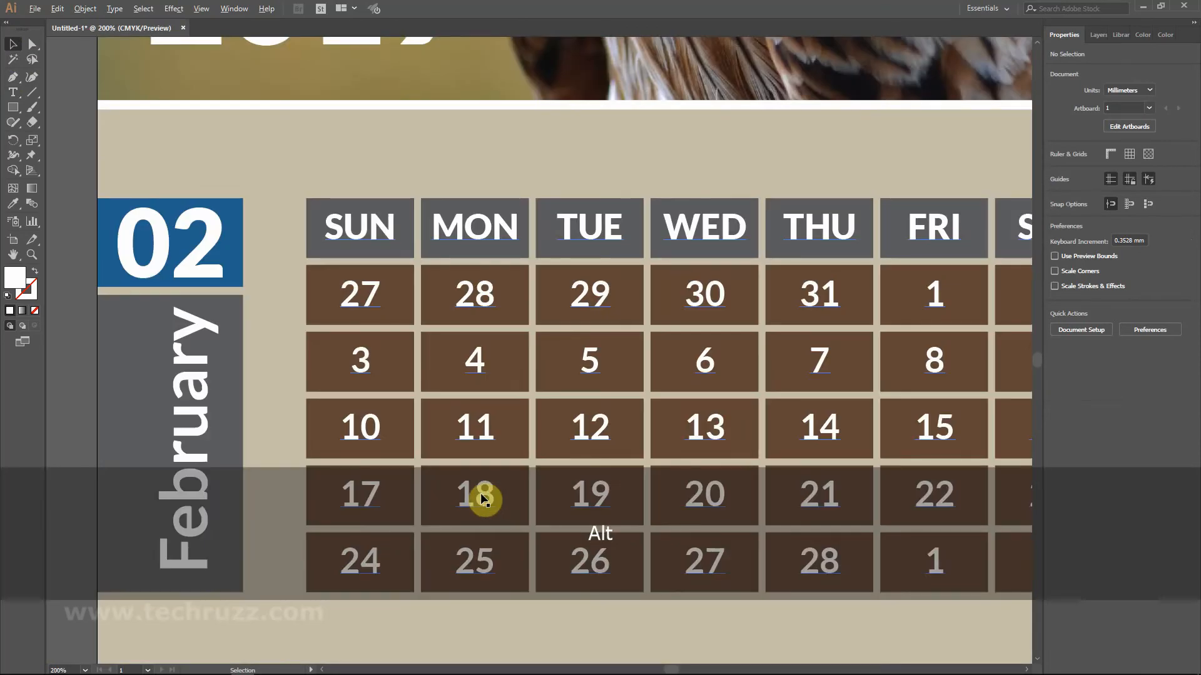
{"action": "scroll", "coordinate": [483, 498], "scroll_direction": "down", "scroll_amount": 1}
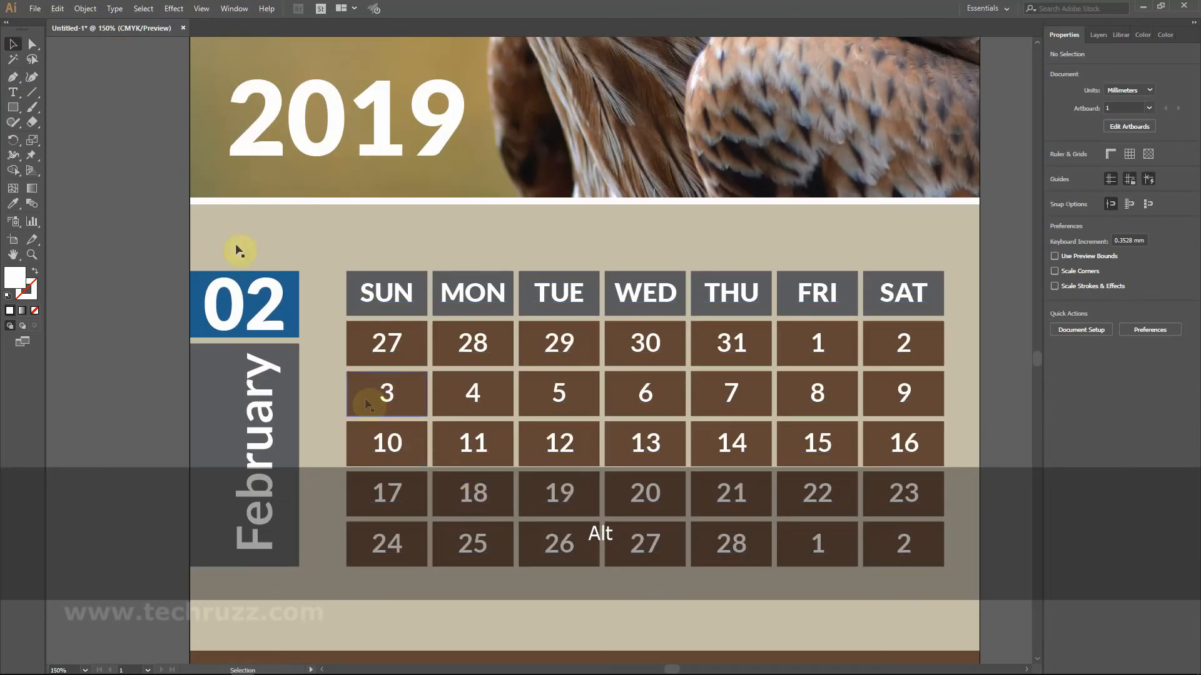
{"action": "left_click", "coordinate": [12, 92]}
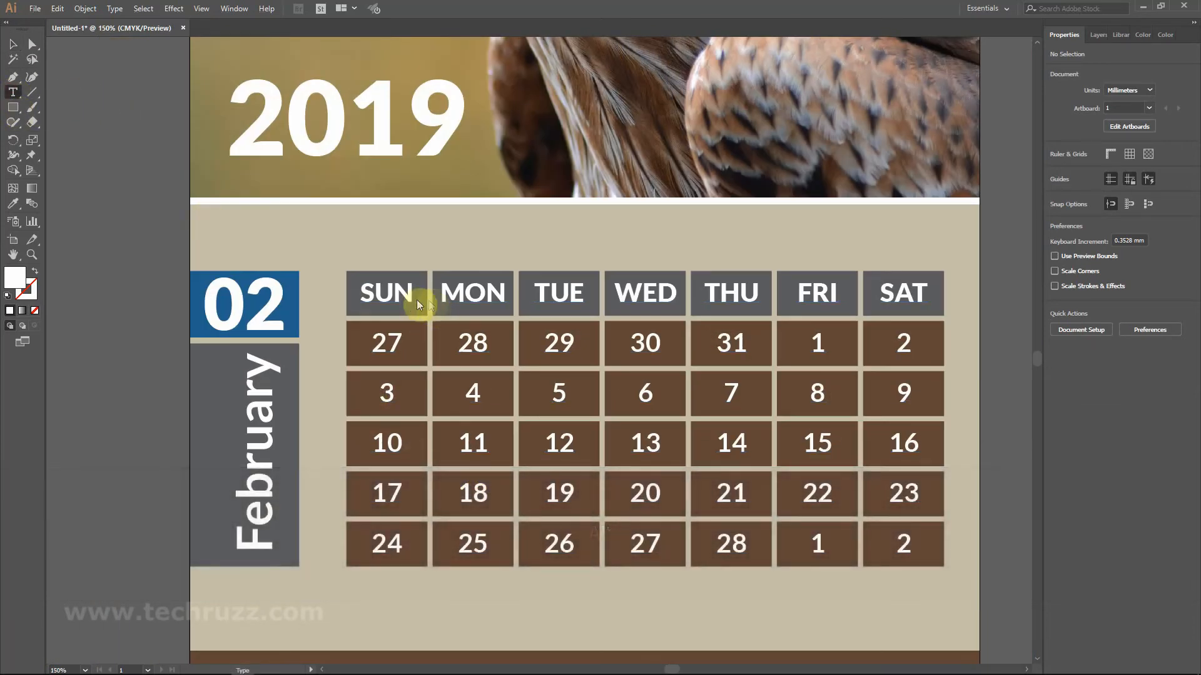
{"action": "scroll", "coordinate": [413, 303], "scroll_direction": "down", "scroll_amount": 1}
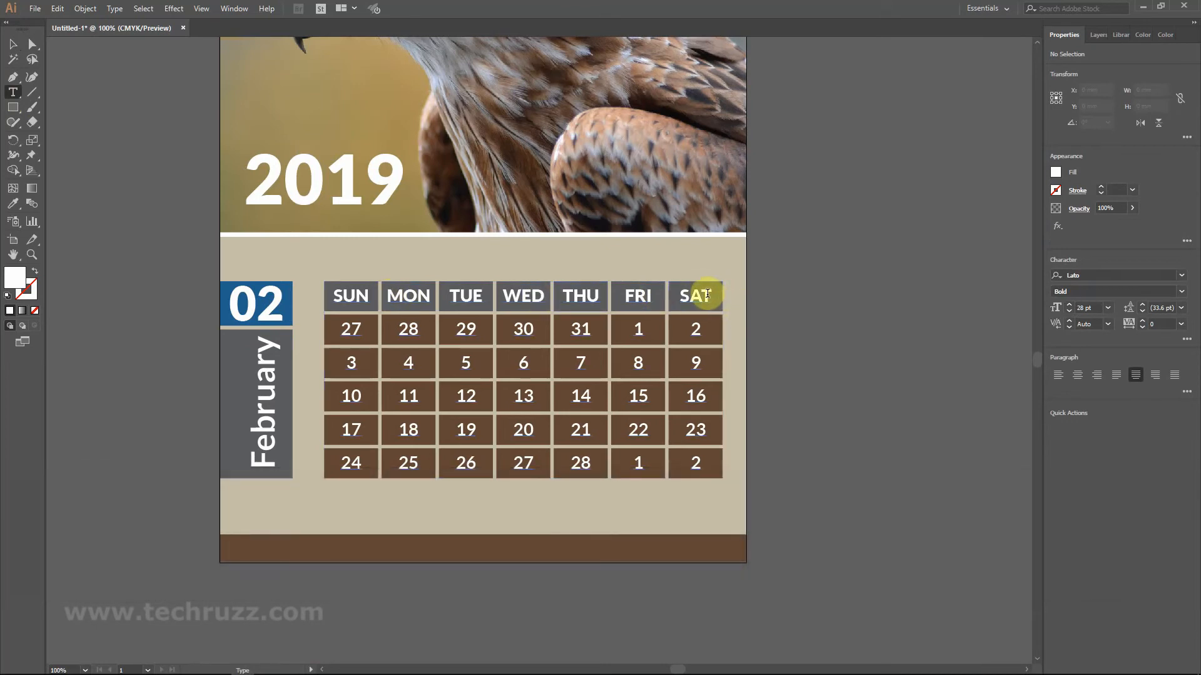
{"action": "left_click_drag", "start_coordinate": [707, 294], "coordinate": [387, 278]}
{"action": "left_click", "coordinate": [12, 203]}
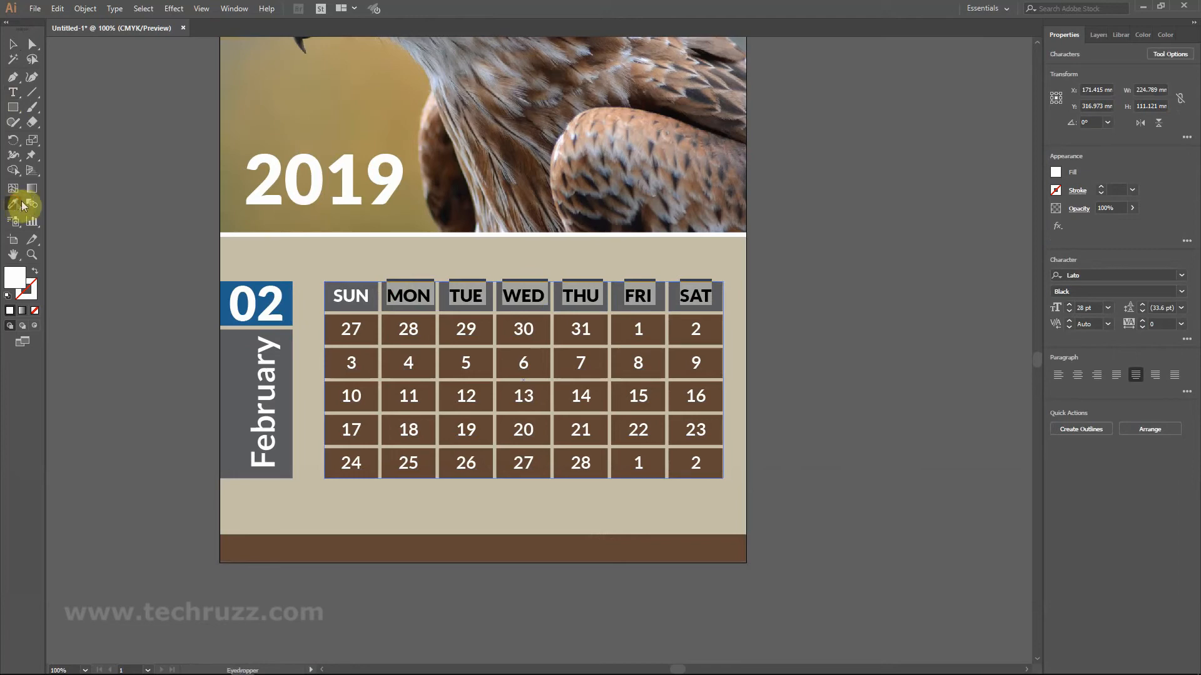
{"action": "left_click", "coordinate": [415, 94]}
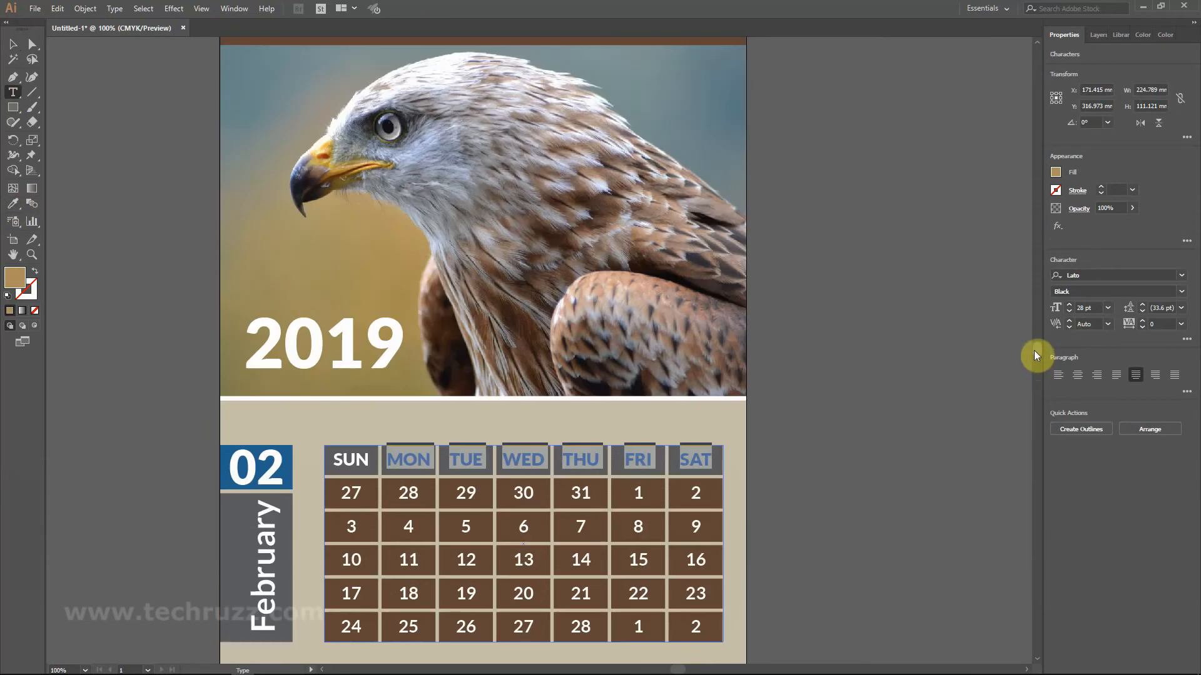
Try several other yellow and brown shades sampled from the eagle's beak on the MON to SAT headers.
{"action": "scroll", "coordinate": [1025, 352], "scroll_direction": "up", "scroll_amount": 2}
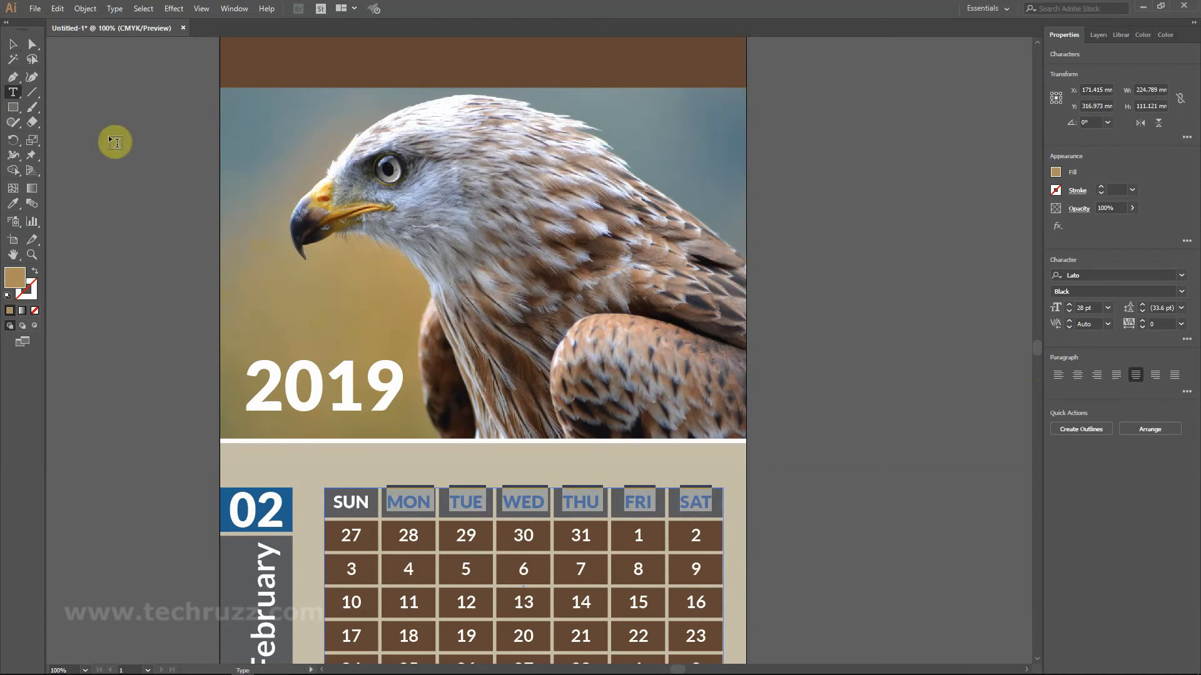
{"action": "left_click", "coordinate": [14, 203]}
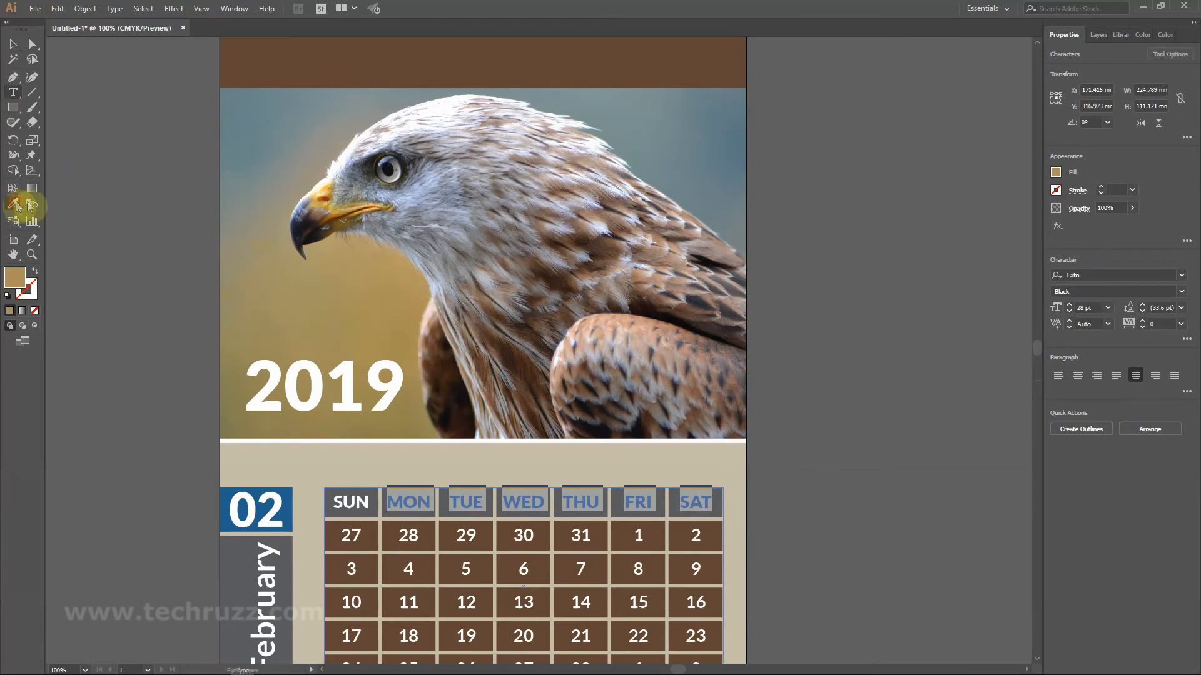
{"action": "left_click", "coordinate": [326, 187]}
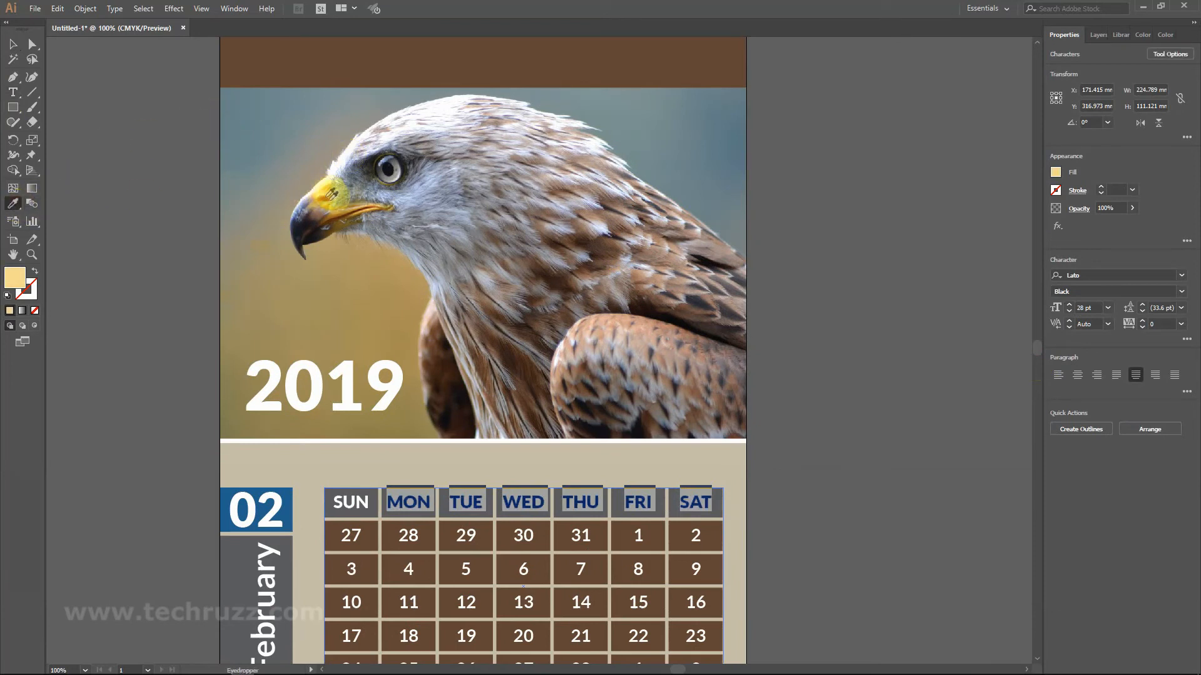
{"action": "left_click", "coordinate": [350, 202]}
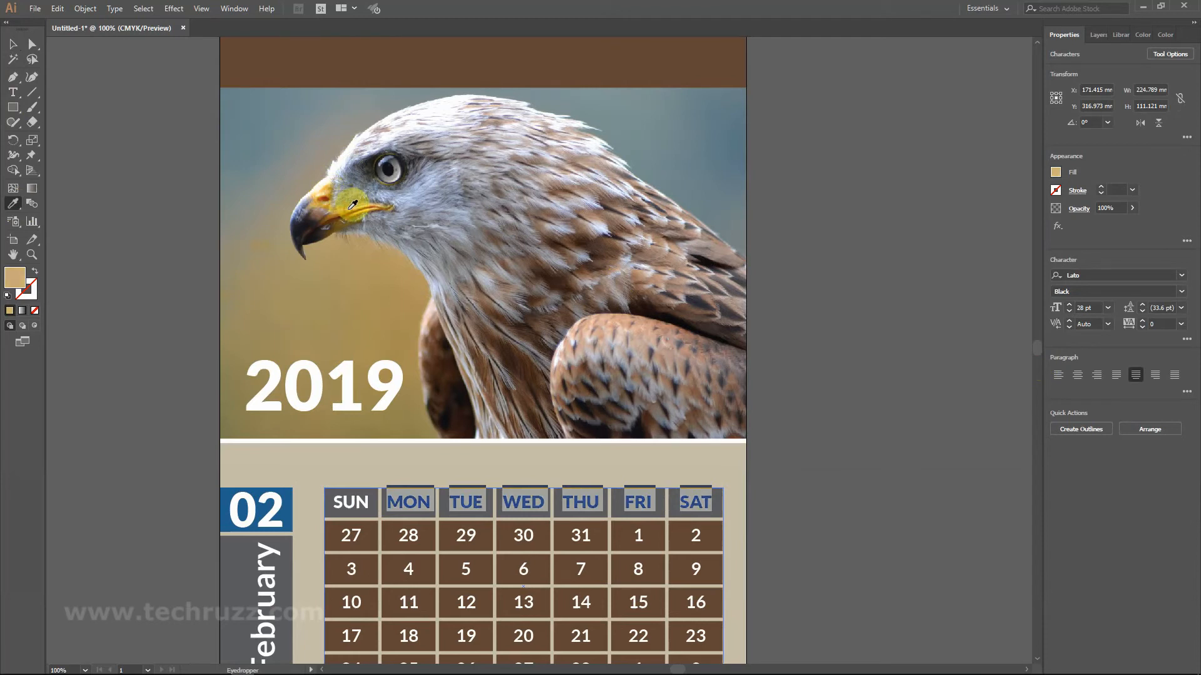
{"action": "left_click", "coordinate": [359, 200]}
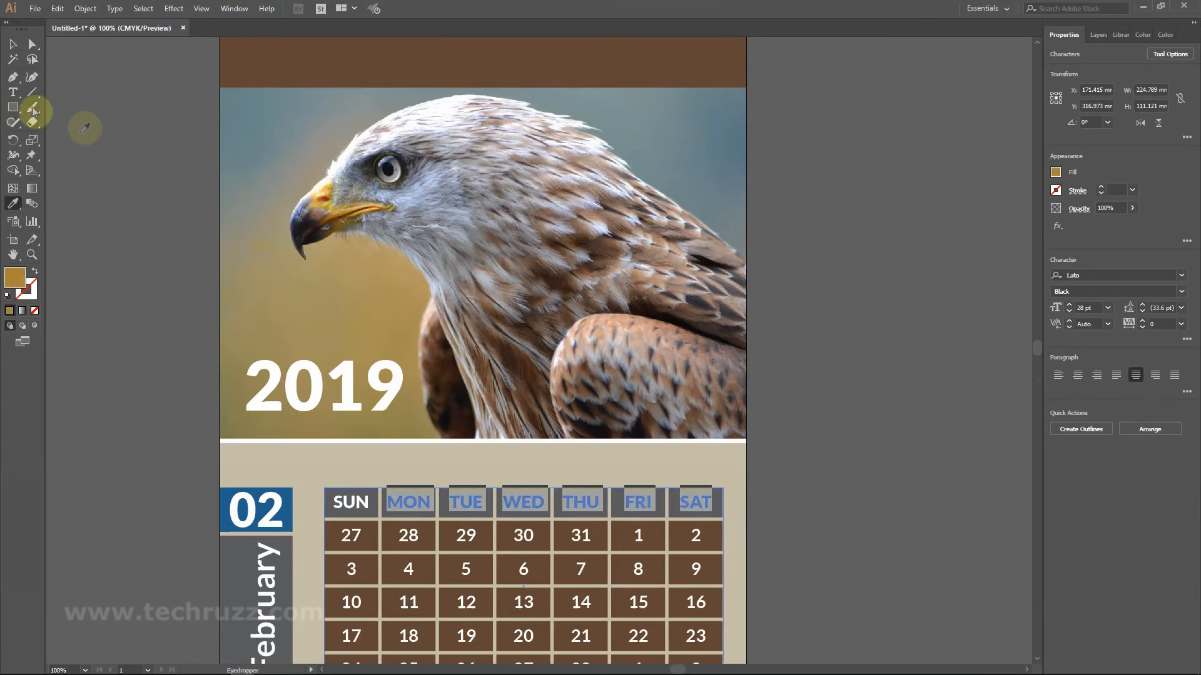
{"action": "left_click", "coordinate": [13, 54]}
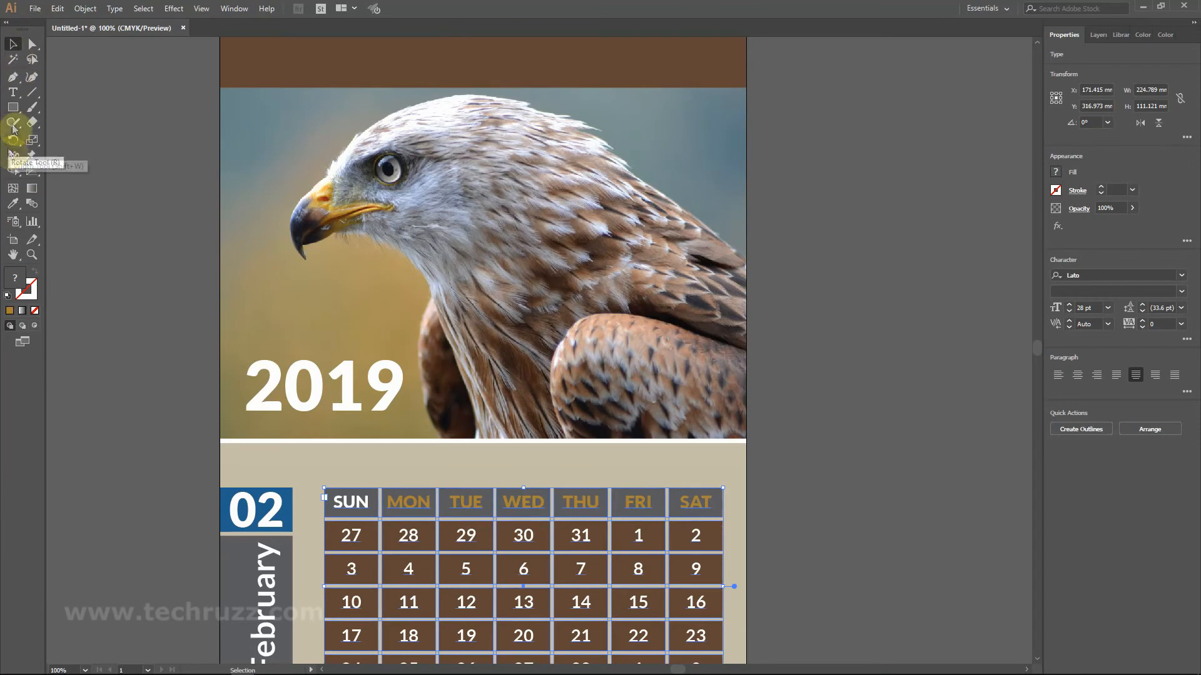
Recolour the MON to SAT headers with the bright orange-yellow sampled from the upper part of the eagle's beak, leaving out SUN.
{"action": "left_click", "coordinate": [13, 92]}
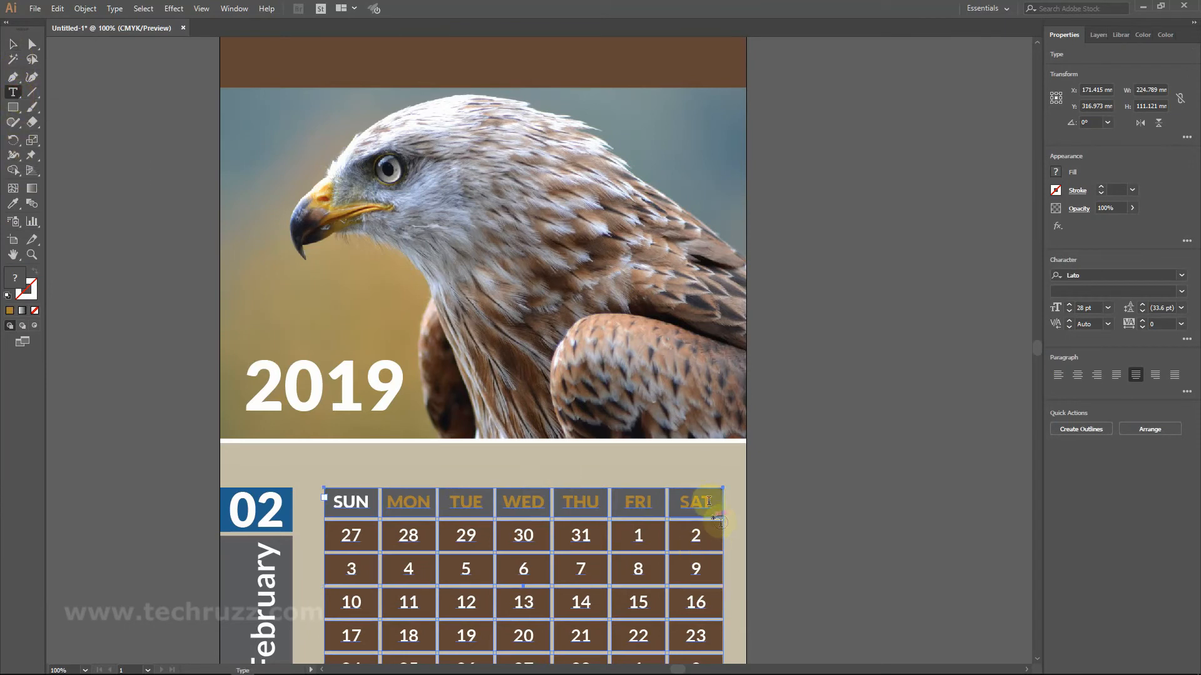
{"action": "left_click_drag", "start_coordinate": [709, 500], "coordinate": [378, 501]}
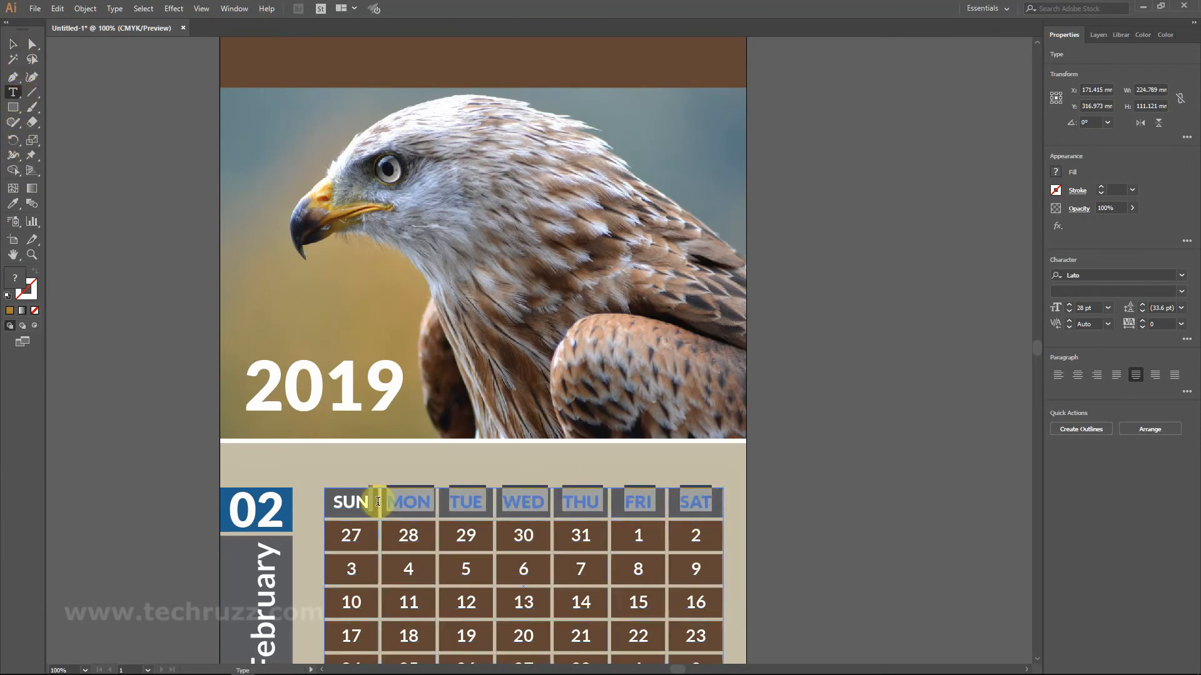
{"action": "left_click", "coordinate": [13, 203]}
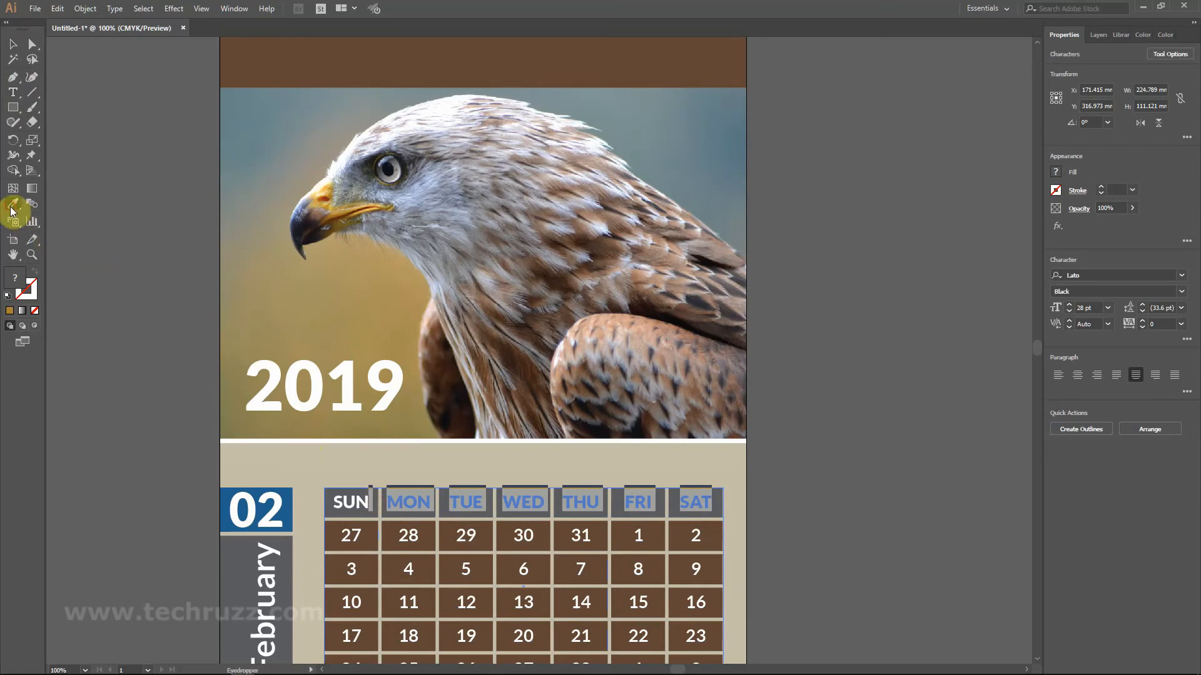
{"action": "left_click", "coordinate": [328, 187]}
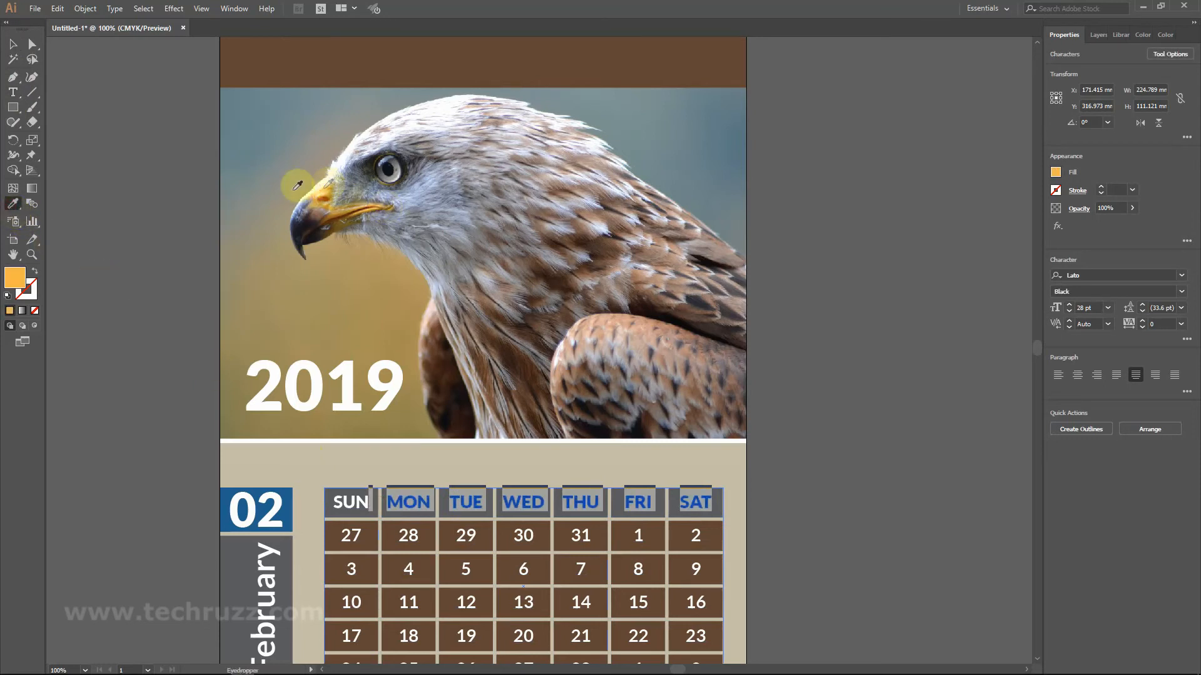
{"action": "left_click", "coordinate": [830, 498]}
Set the text fill of the SUN header to the red swatch.
{"action": "scroll", "coordinate": [744, 463], "scroll_direction": "down", "scroll_amount": 2}
{"action": "scroll", "coordinate": [733, 455], "scroll_direction": "down", "scroll_amount": 2}
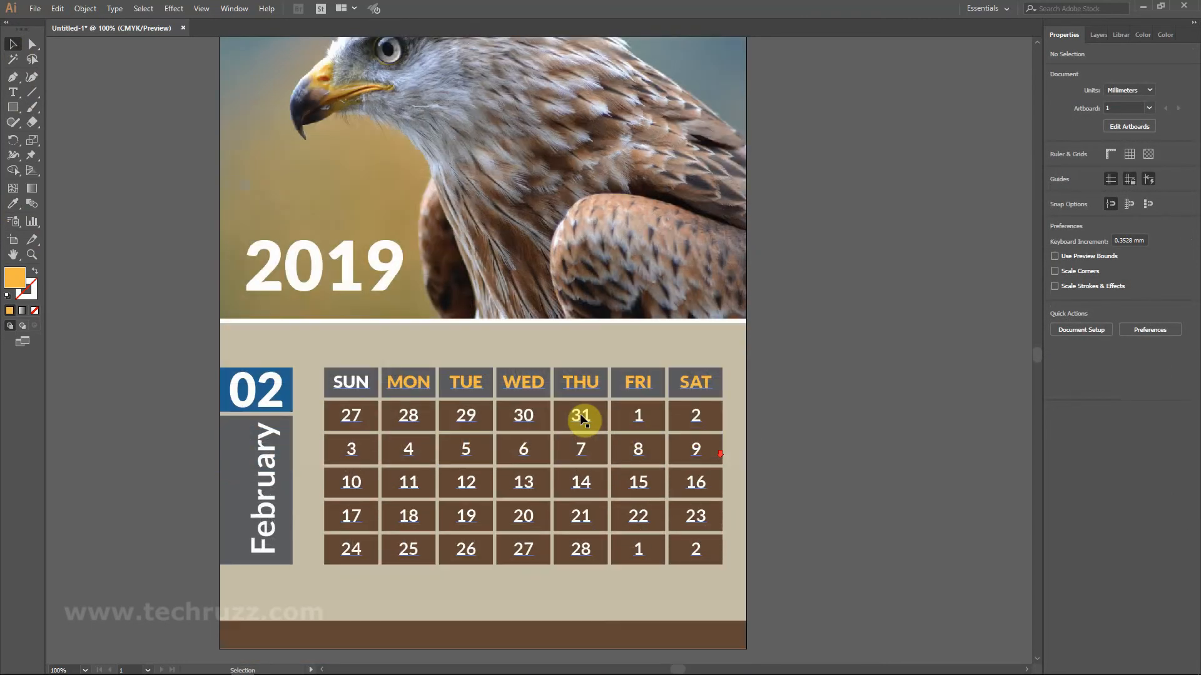
{"action": "left_click", "coordinate": [11, 94]}
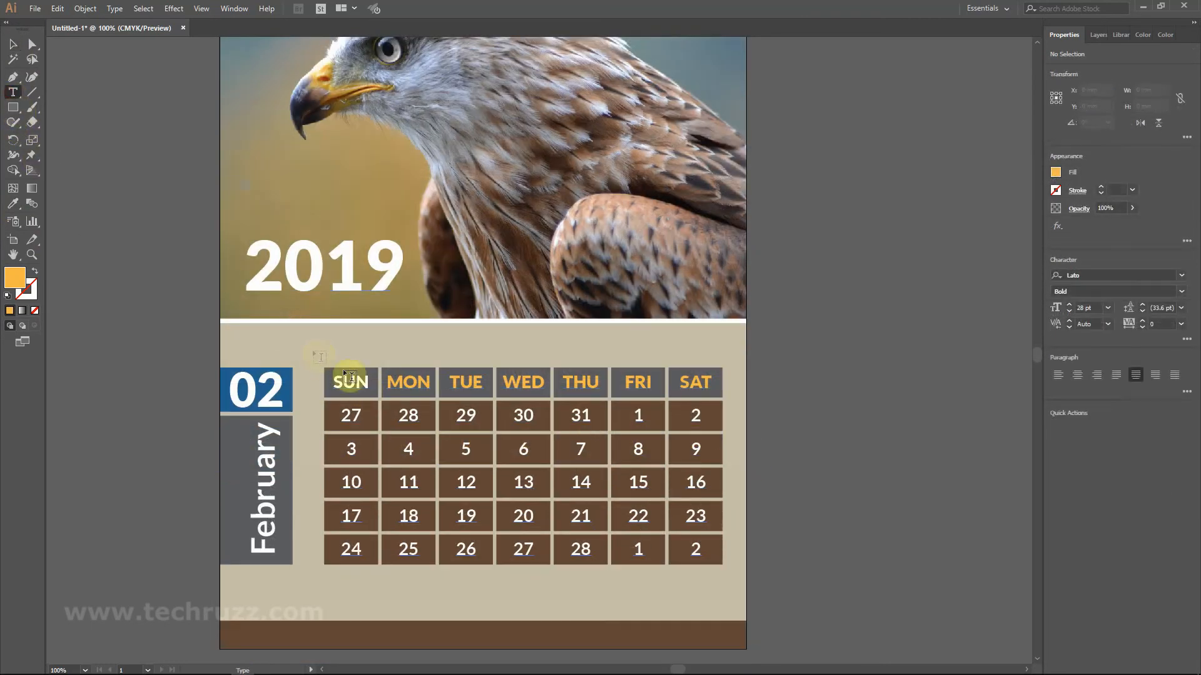
{"action": "left_click_drag", "start_coordinate": [371, 382], "coordinate": [335, 381]}
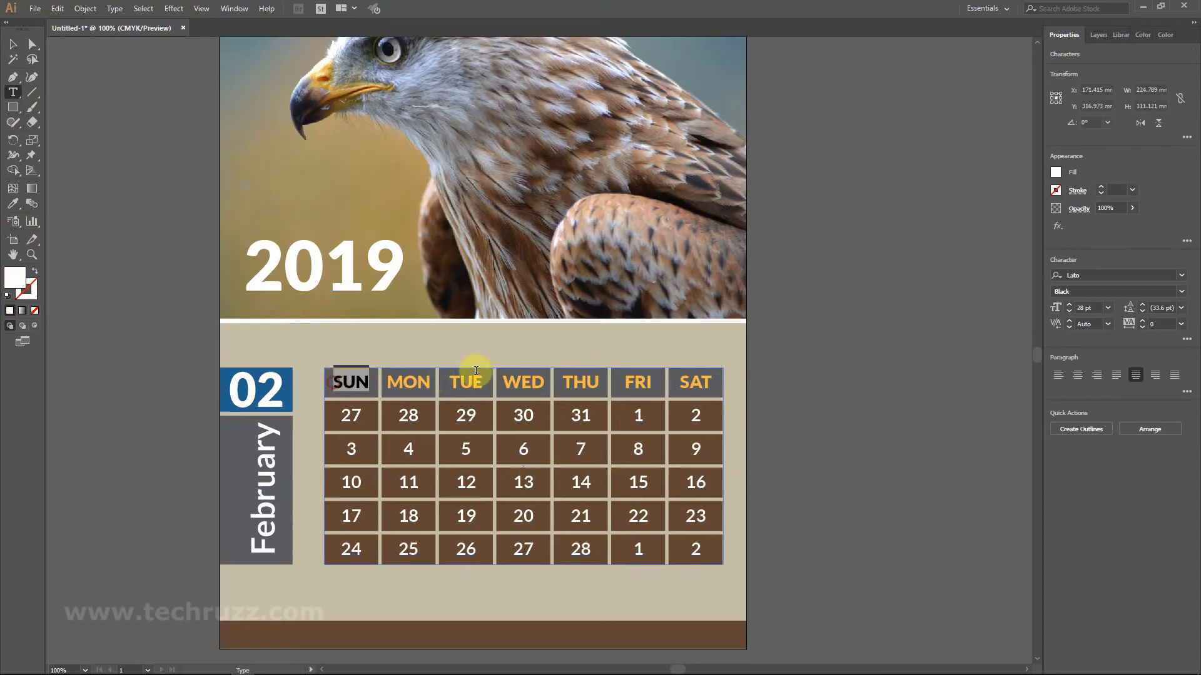
{"action": "left_click", "coordinate": [1057, 173]}
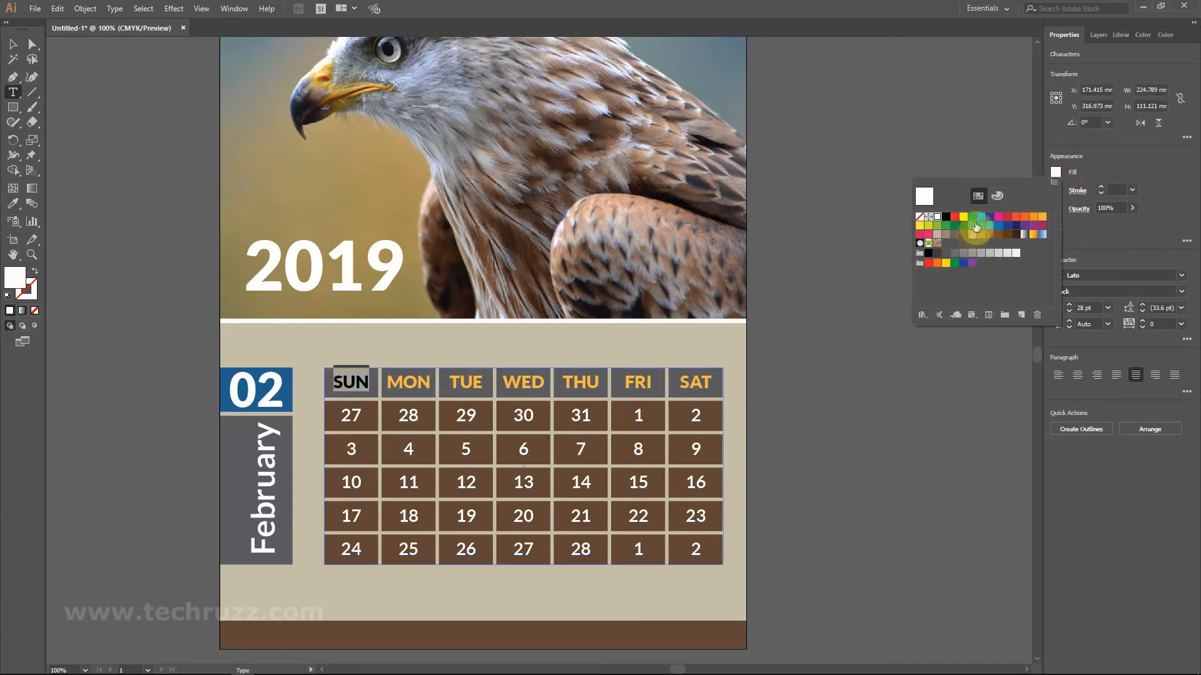
{"action": "left_click", "coordinate": [955, 219]}
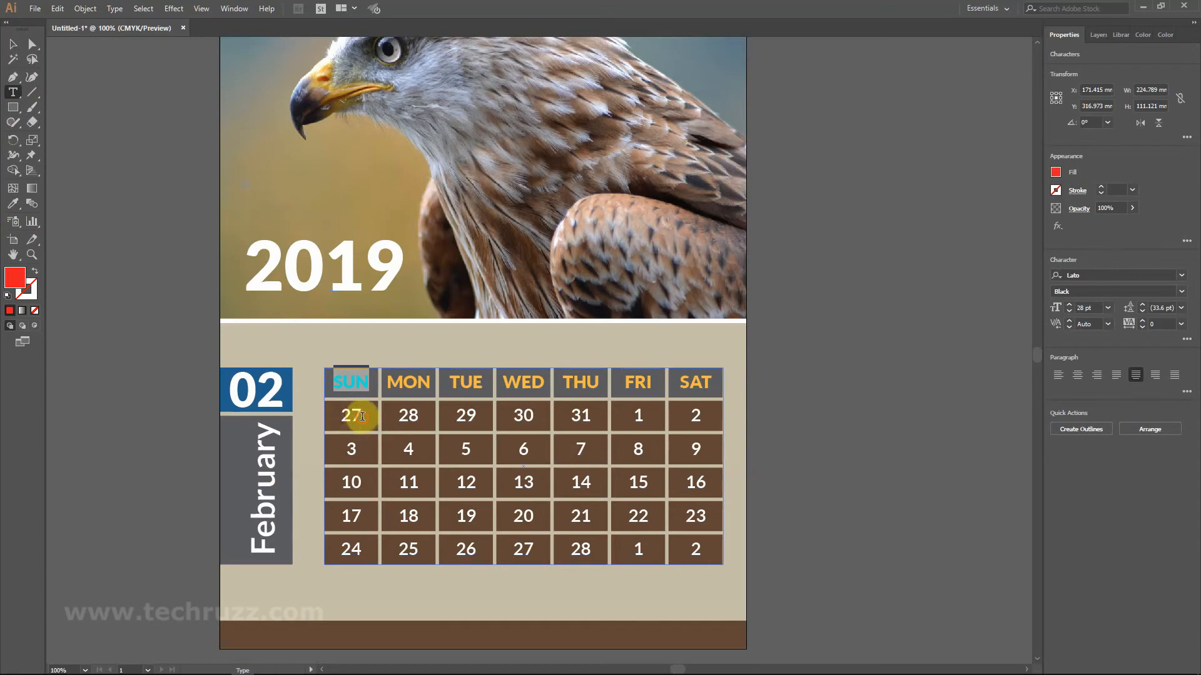
Set the fill of the Sunday dates 27 and 3 to the same red swatch.
{"action": "double_click", "coordinate": [340, 415]}
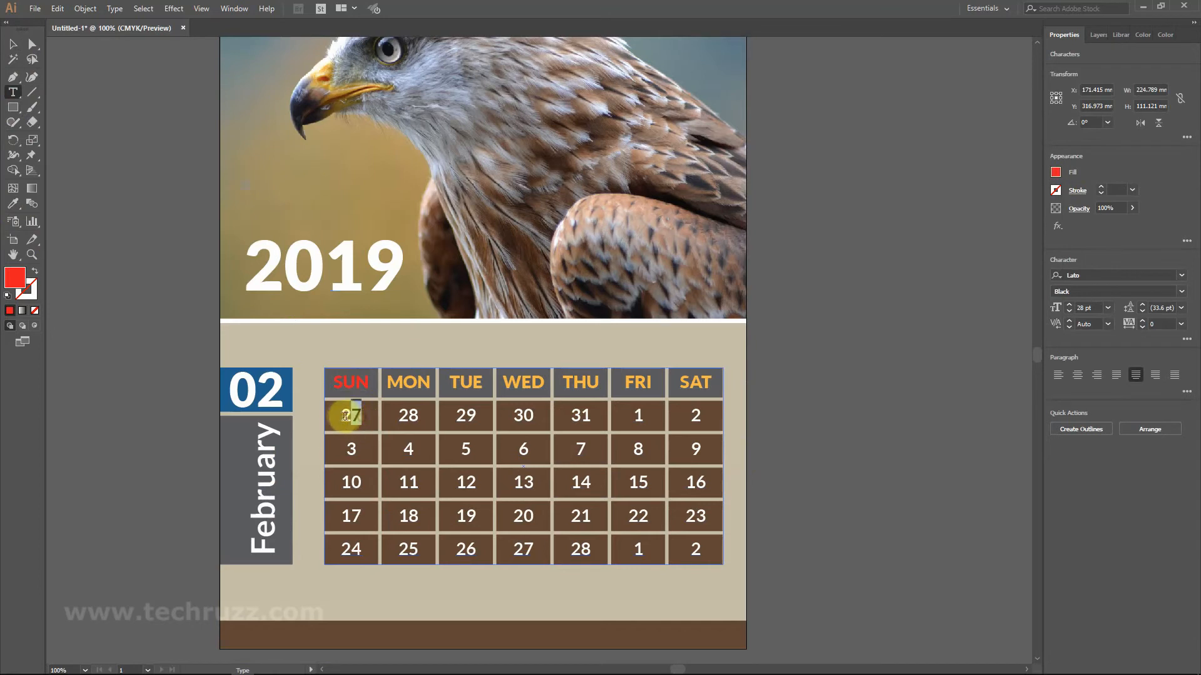
{"action": "left_click", "coordinate": [1056, 172]}
{"action": "left_click", "coordinate": [956, 219]}
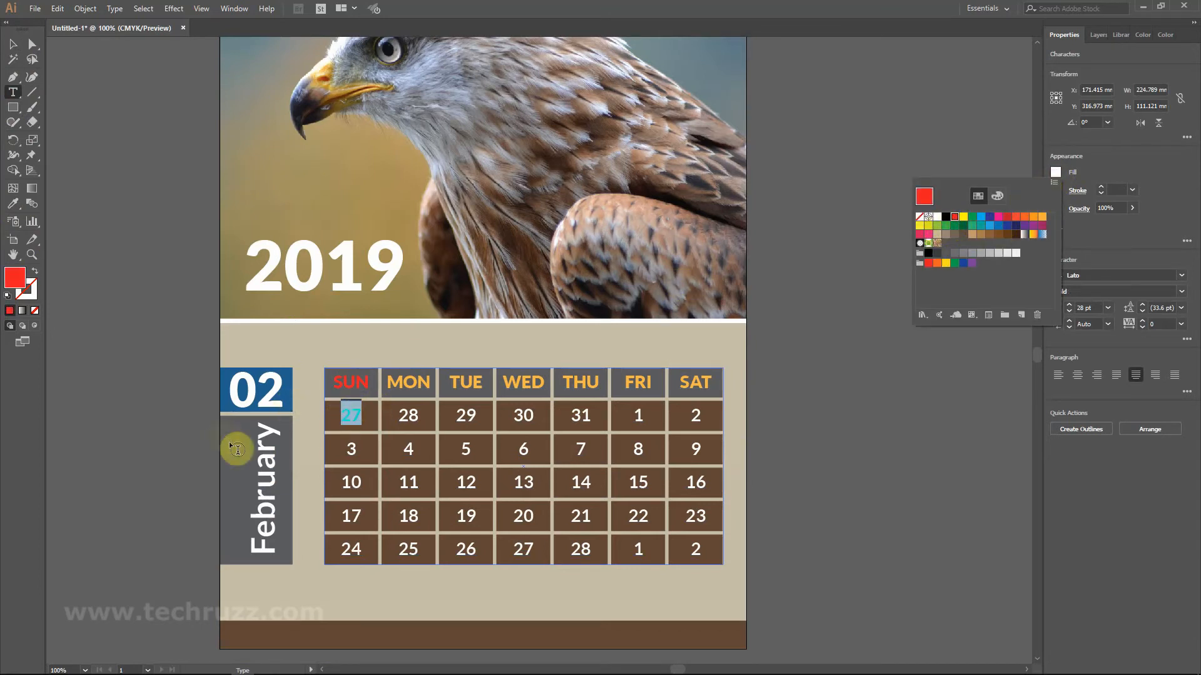
{"action": "double_click", "coordinate": [352, 449]}
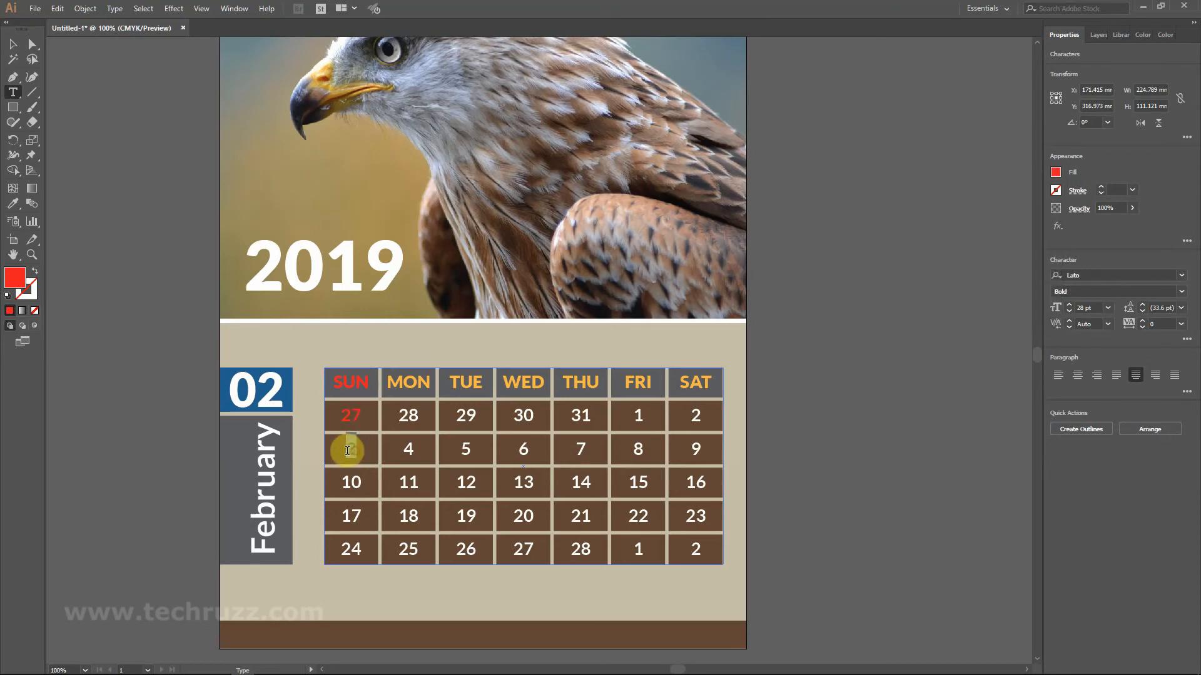
{"action": "left_click", "coordinate": [1057, 175]}
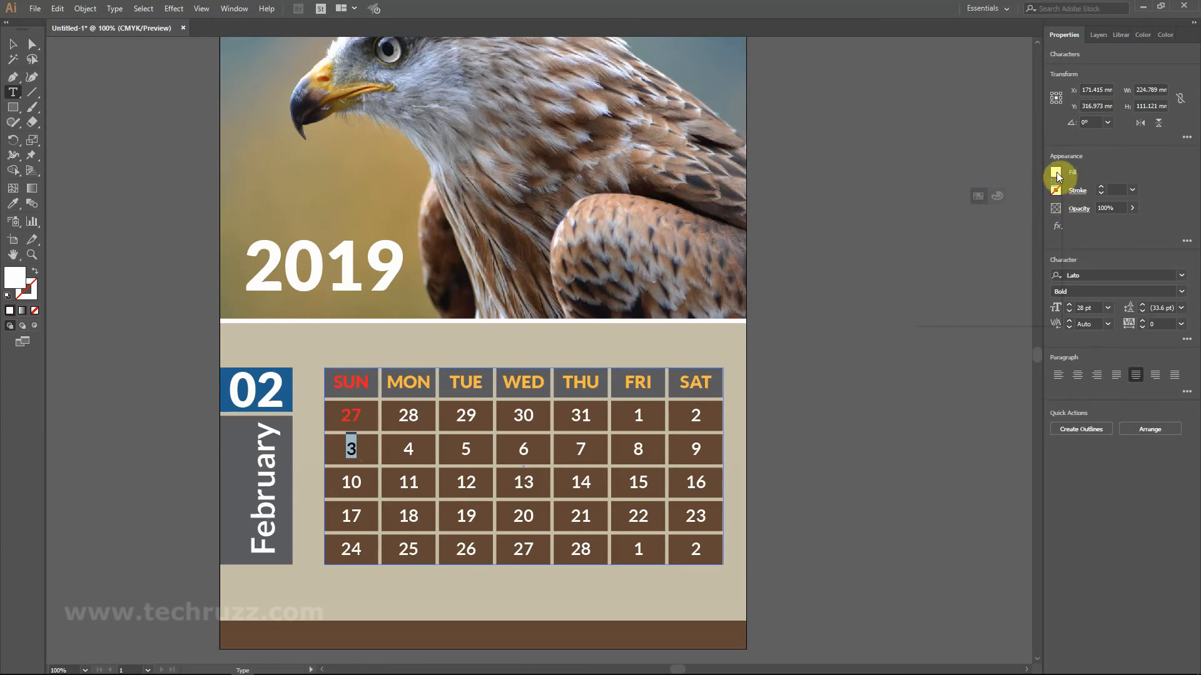
{"action": "left_click", "coordinate": [955, 217]}
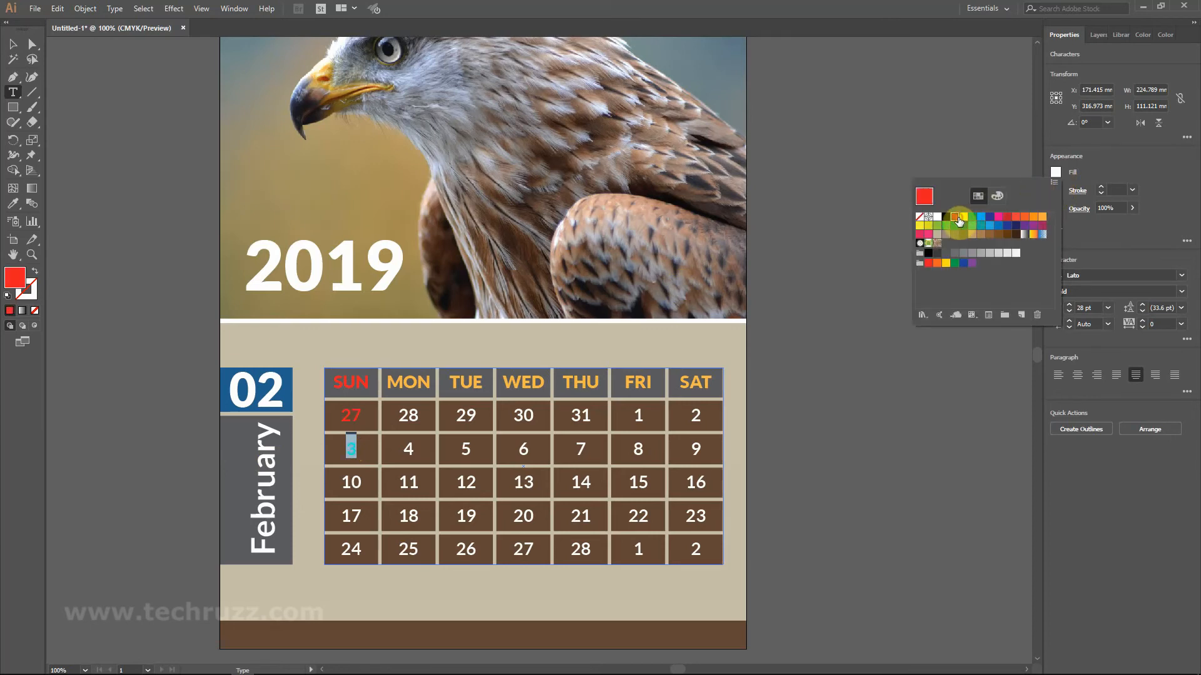
Change the Sunday dates 10 and 17 to the red swatch as well.
{"action": "left_click", "coordinate": [348, 482]}
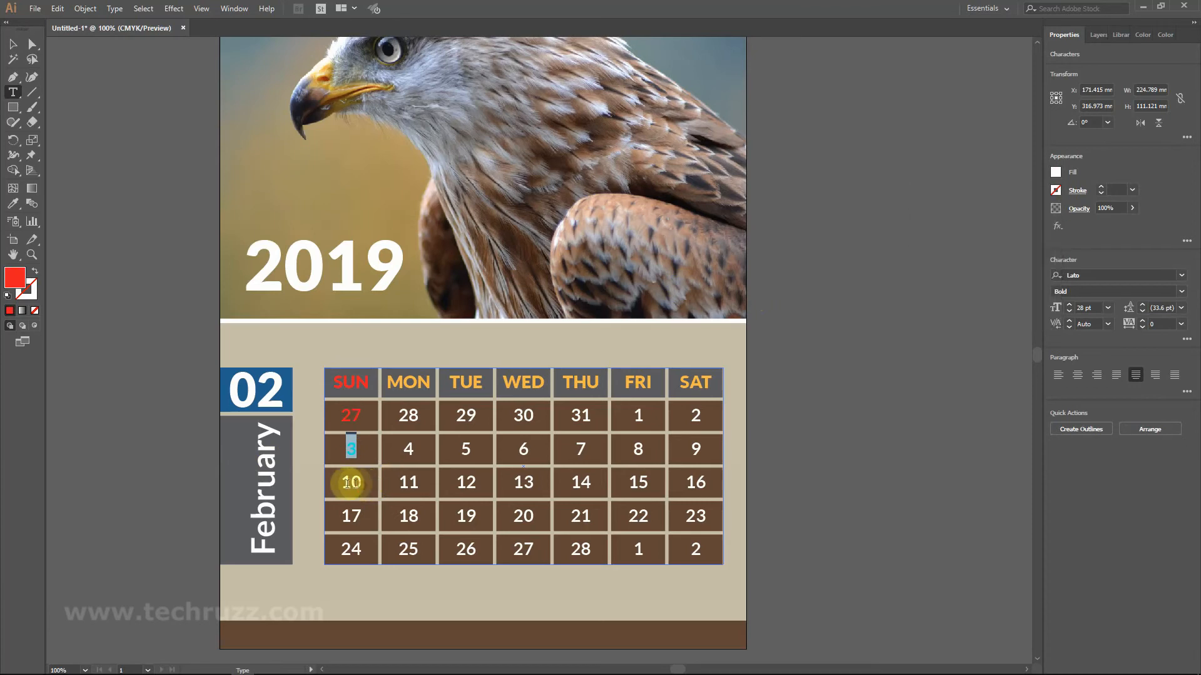
{"action": "double_click", "coordinate": [346, 482]}
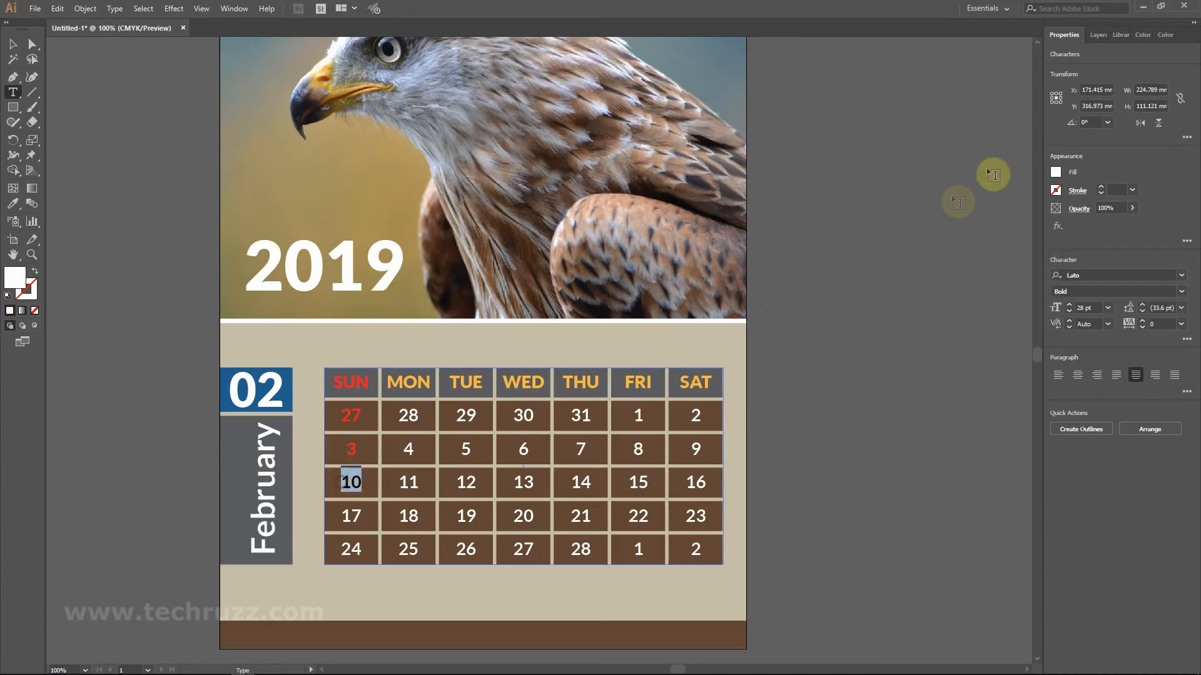
{"action": "left_click", "coordinate": [1055, 174]}
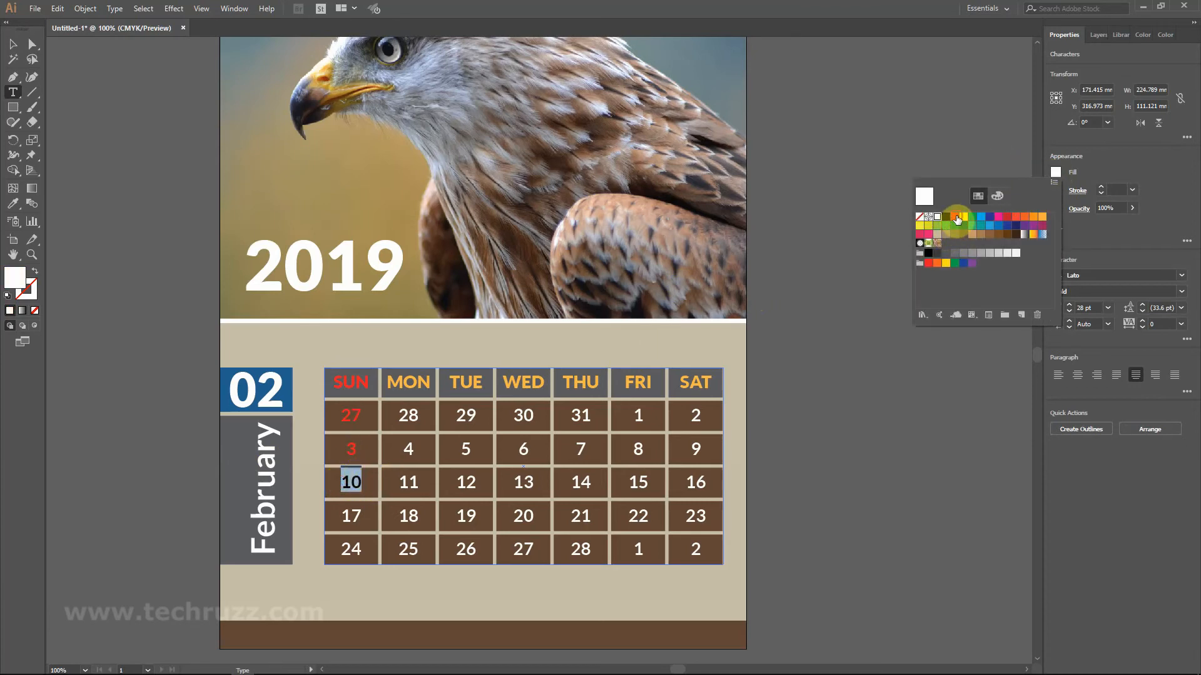
{"action": "left_click", "coordinate": [955, 217]}
{"action": "left_click", "coordinate": [359, 517]}
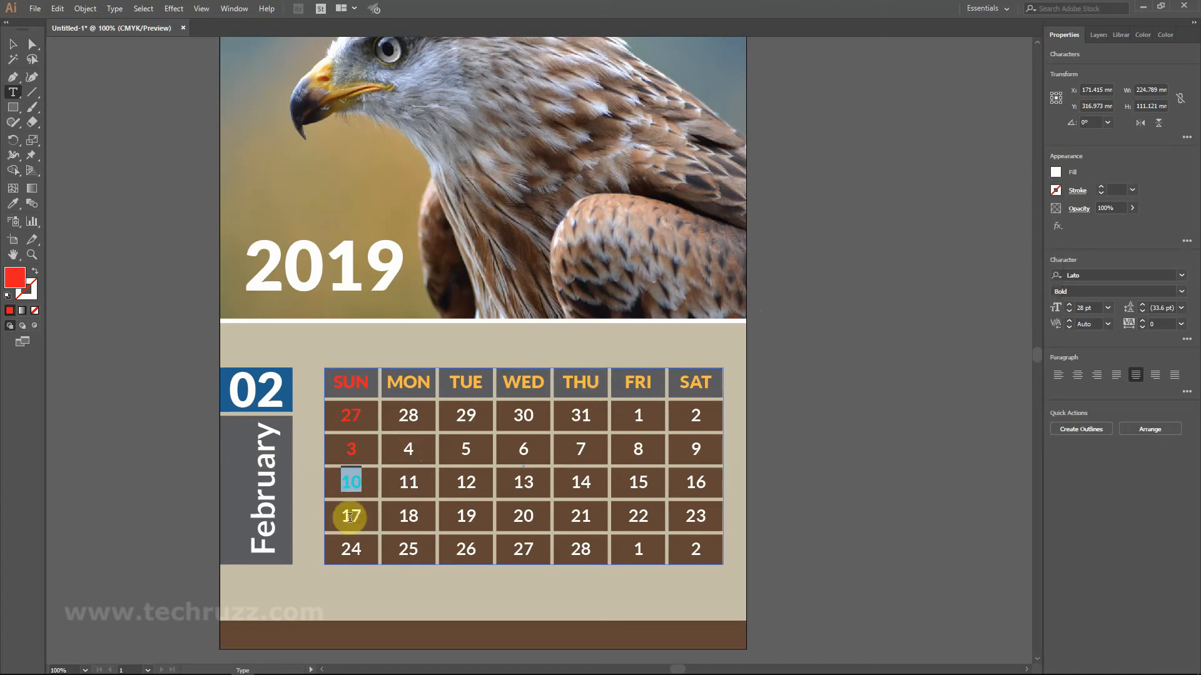
{"action": "left_click_drag", "start_coordinate": [363, 516], "coordinate": [356, 516]}
{"action": "double_click", "coordinate": [349, 515]}
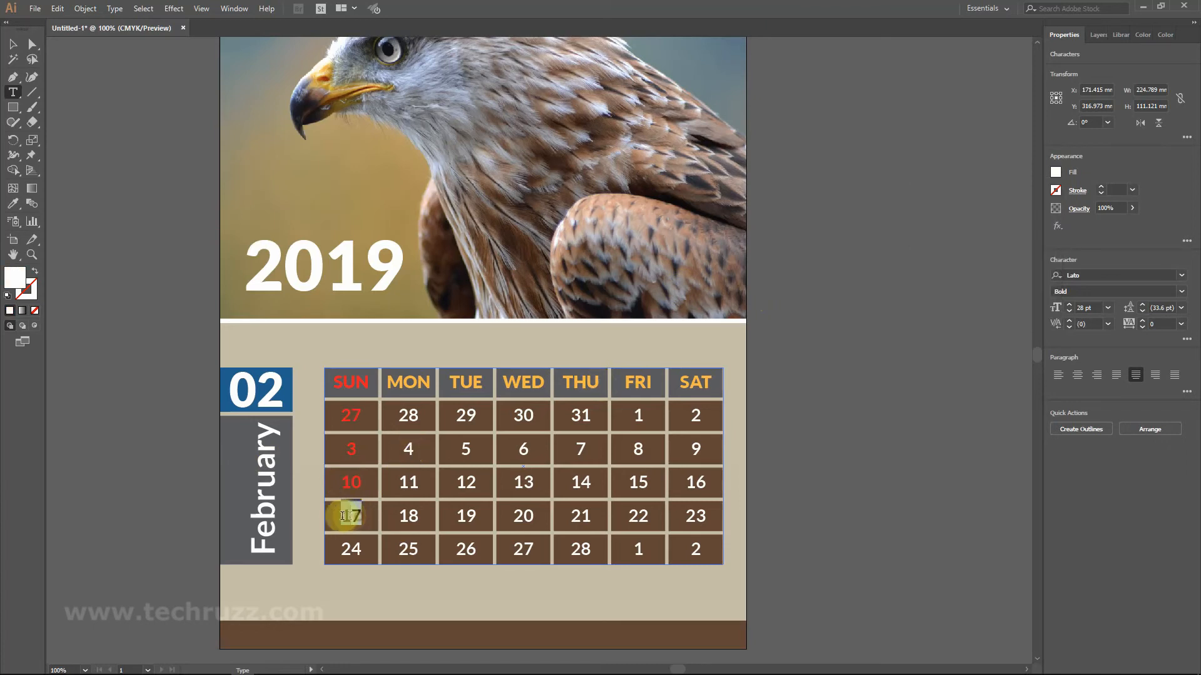
{"action": "left_click", "coordinate": [1055, 174]}
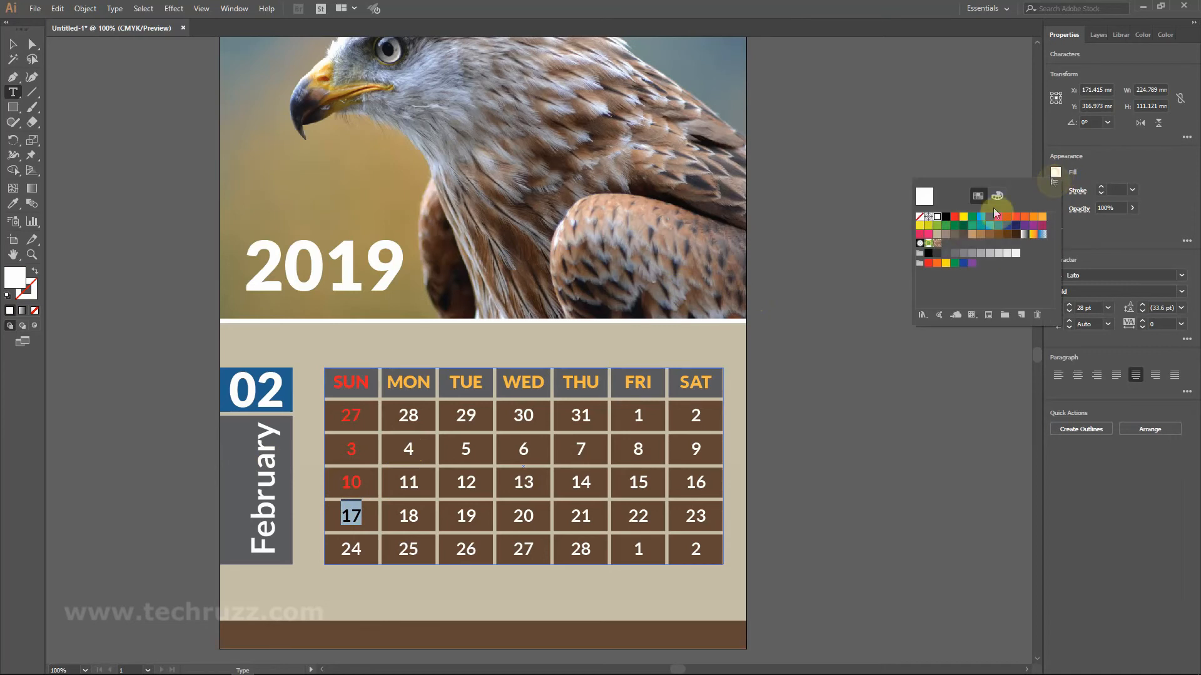
{"action": "left_click", "coordinate": [955, 218]}
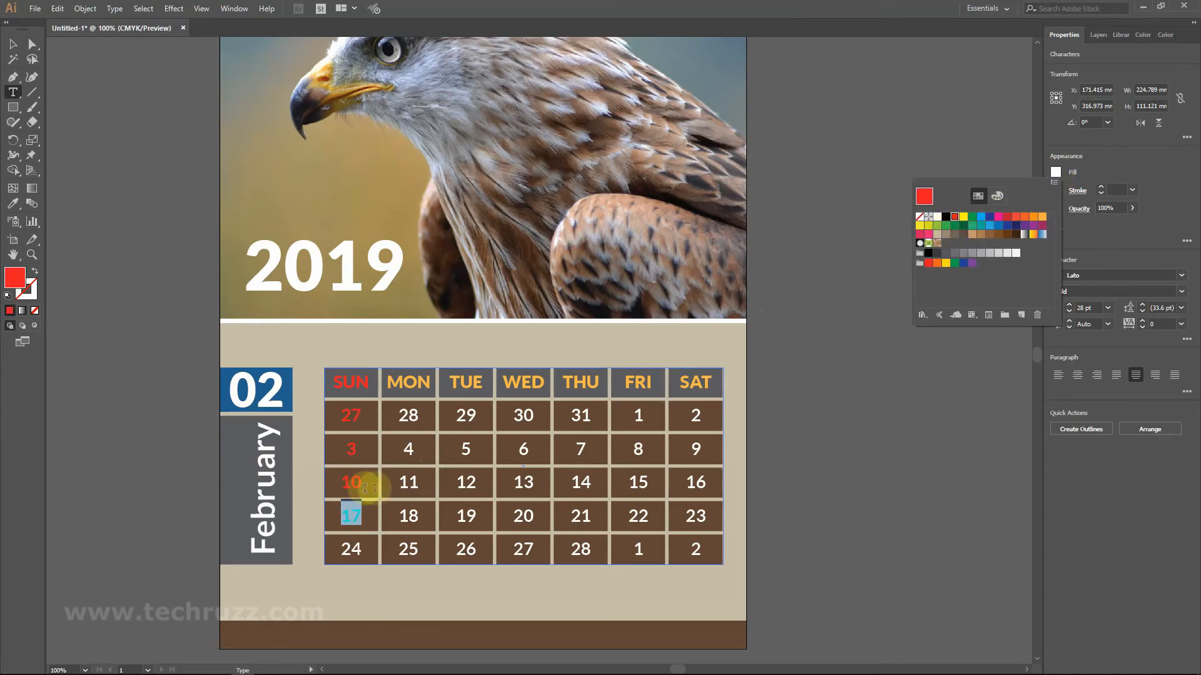
Set the text fill of the Sunday date 24 to the red swatch and deselect the text.
{"action": "left_click", "coordinate": [359, 553]}
{"action": "left_click", "coordinate": [360, 551]}
{"action": "left_click_drag", "start_coordinate": [361, 550], "coordinate": [340, 551]}
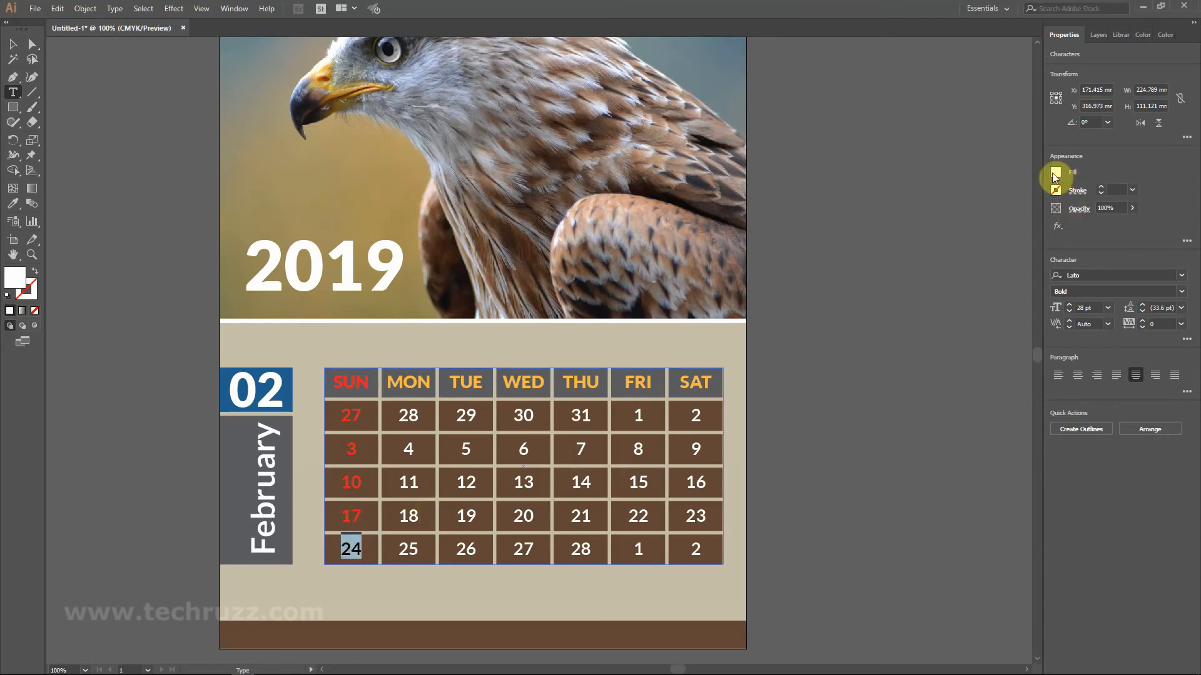
{"action": "left_click", "coordinate": [1056, 173]}
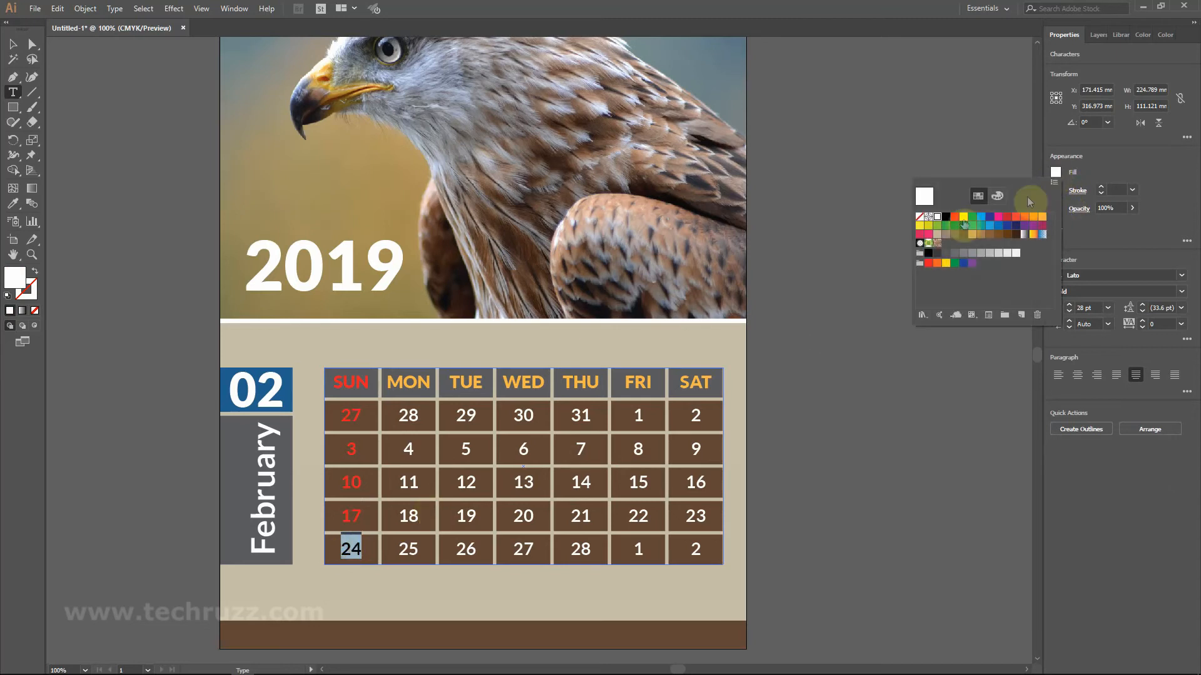
{"action": "left_click", "coordinate": [955, 220]}
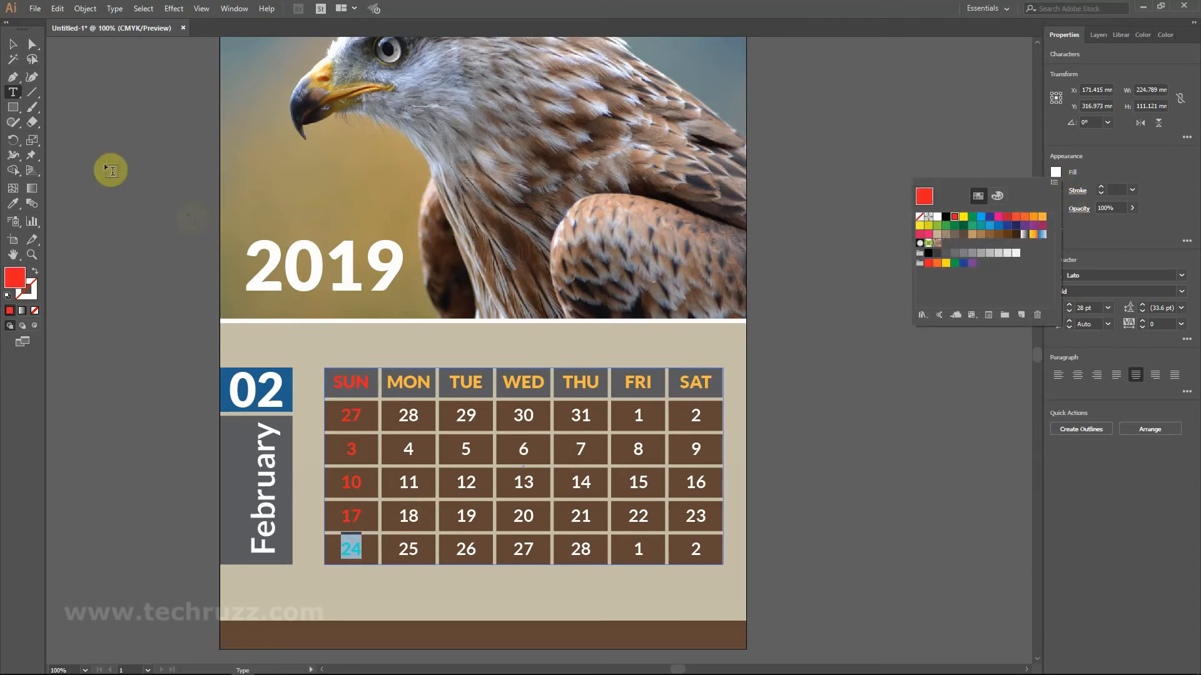
{"action": "left_click", "coordinate": [15, 47]}
{"action": "left_click", "coordinate": [98, 163]}
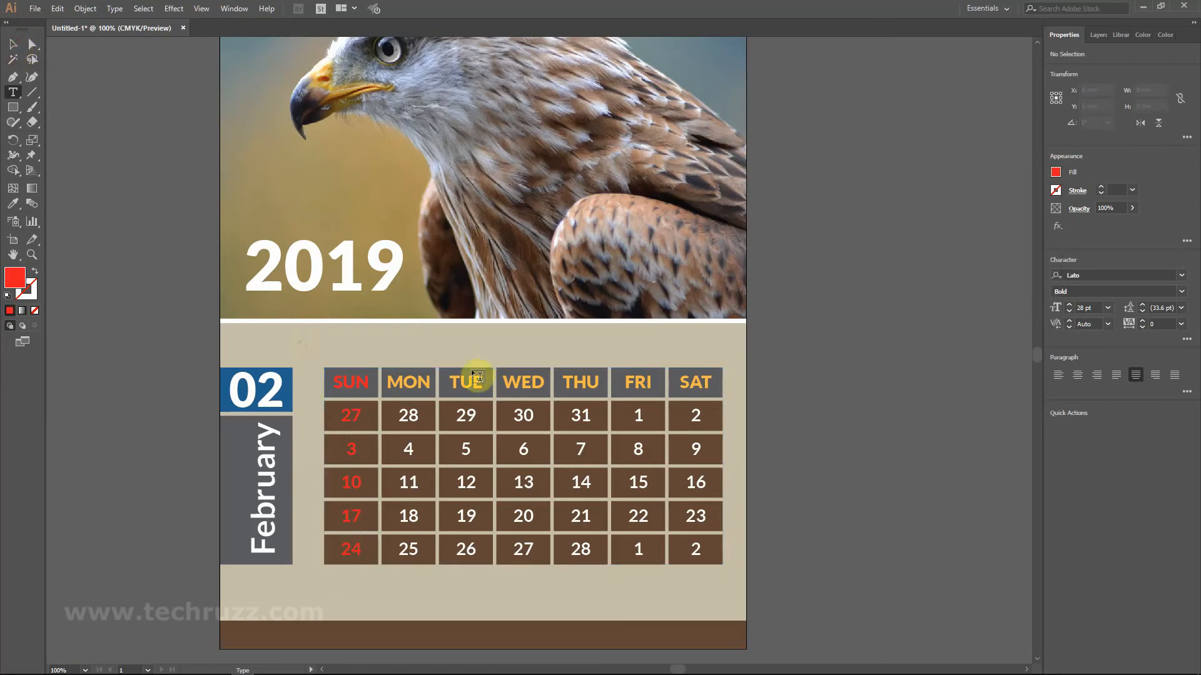
Fill the five date cells below SUN with the dark grey sampled from the February panel, then deselect them.
{"action": "scroll", "coordinate": [487, 369], "scroll_direction": "down", "scroll_amount": 2}
{"action": "scroll", "coordinate": [487, 369], "scroll_direction": "down", "scroll_amount": 2}
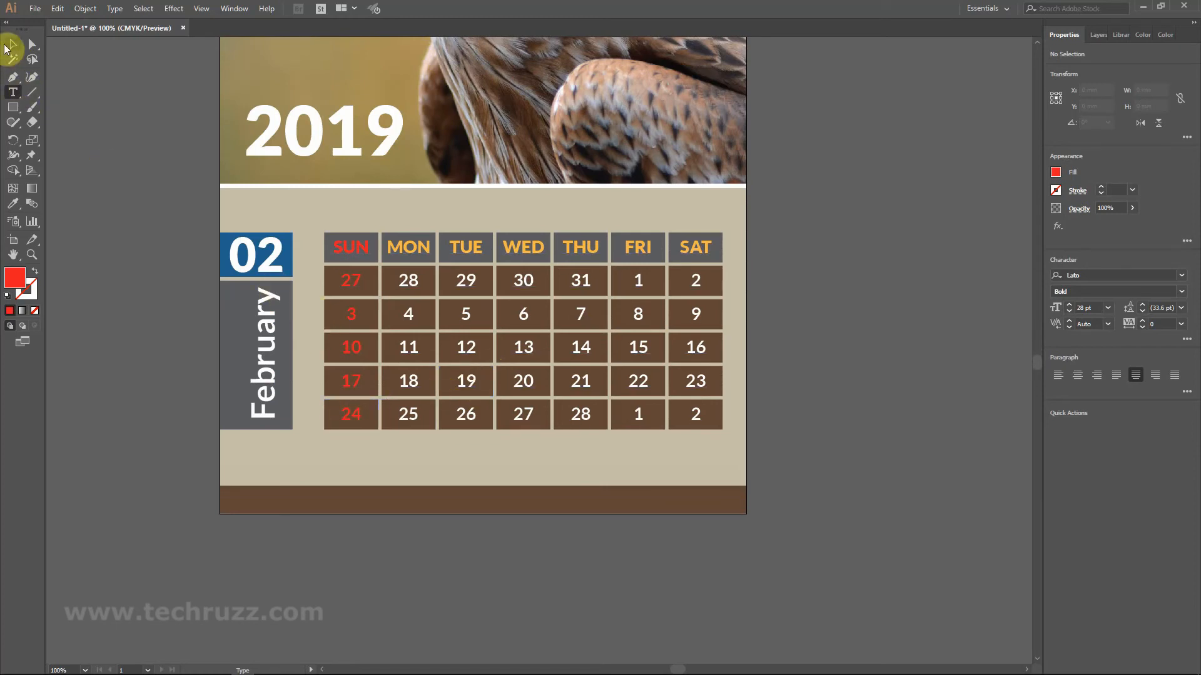
{"action": "left_click", "coordinate": [13, 43]}
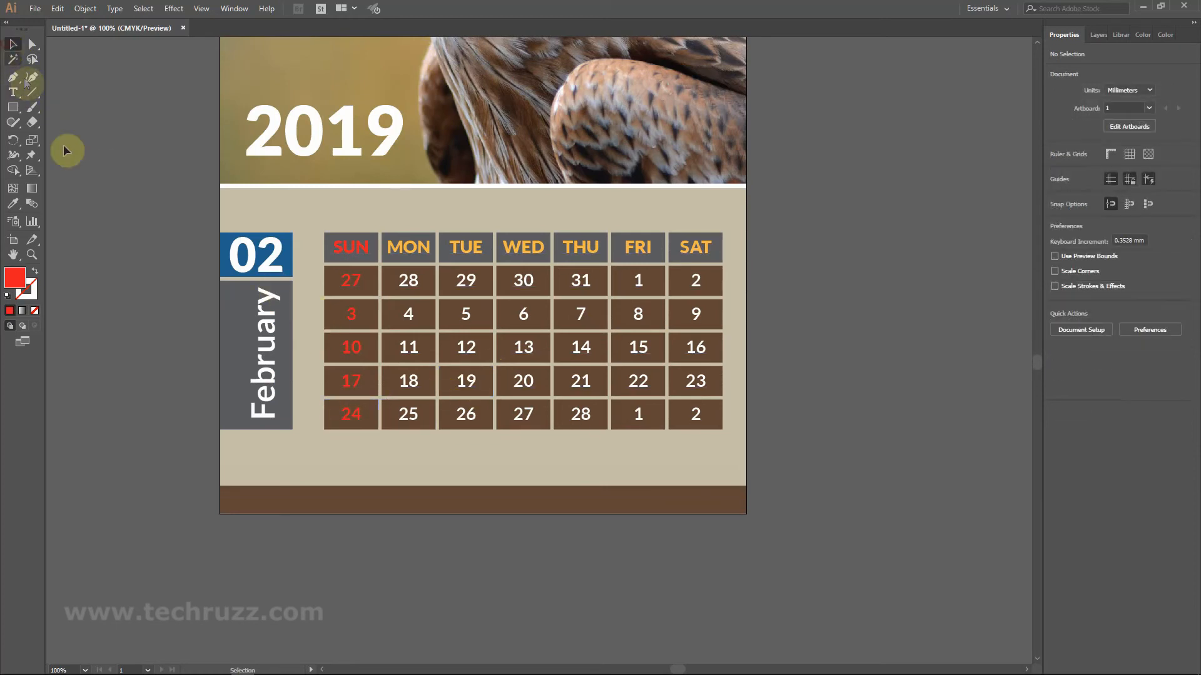
{"action": "left_click", "coordinate": [330, 280]}
{"action": "left_click", "coordinate": [334, 319], "text": "shift"}
{"action": "left_click", "coordinate": [331, 362], "text": "shift"}
{"action": "left_click", "coordinate": [332, 383], "text": "shift"}
{"action": "left_click", "coordinate": [332, 414], "text": "shift"}
{"action": "left_click", "coordinate": [12, 203]}
{"action": "left_click", "coordinate": [369, 232]}
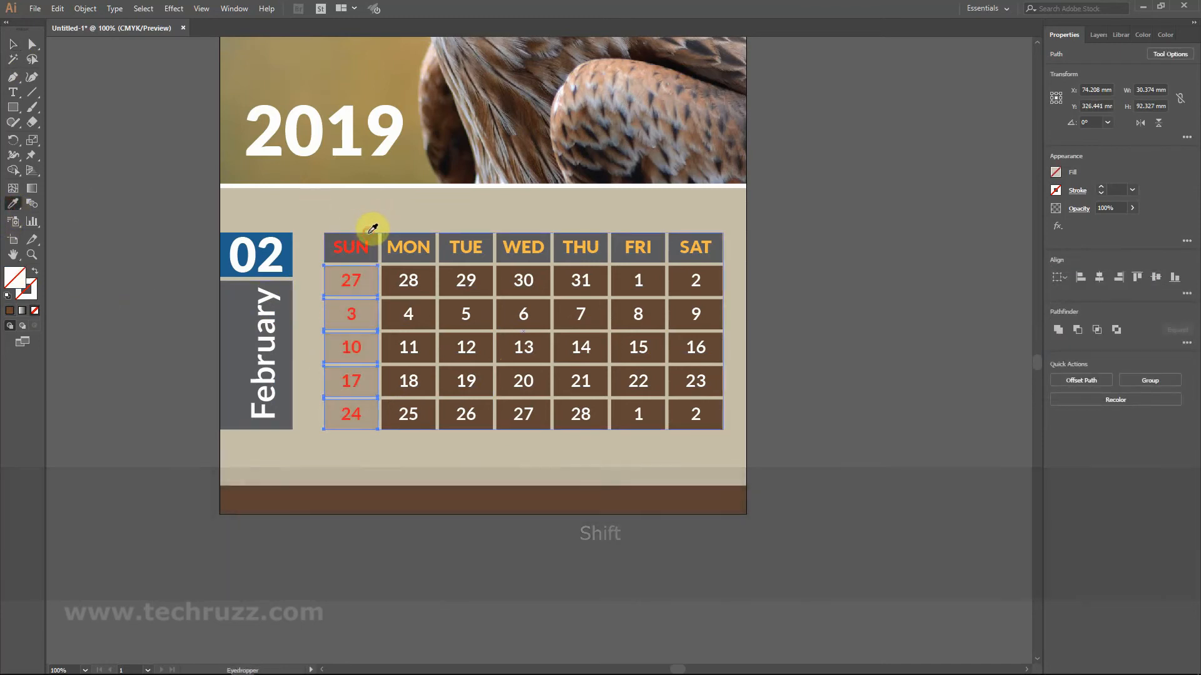
{"action": "left_click", "coordinate": [390, 232]}
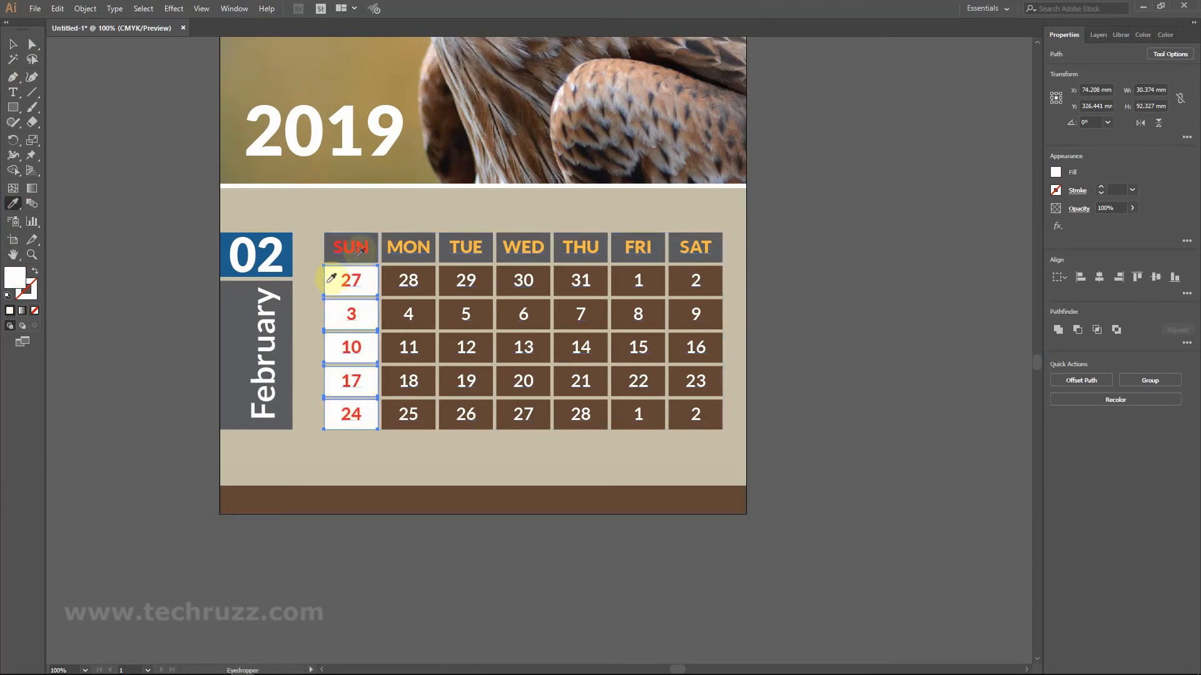
{"action": "left_click", "coordinate": [237, 286]}
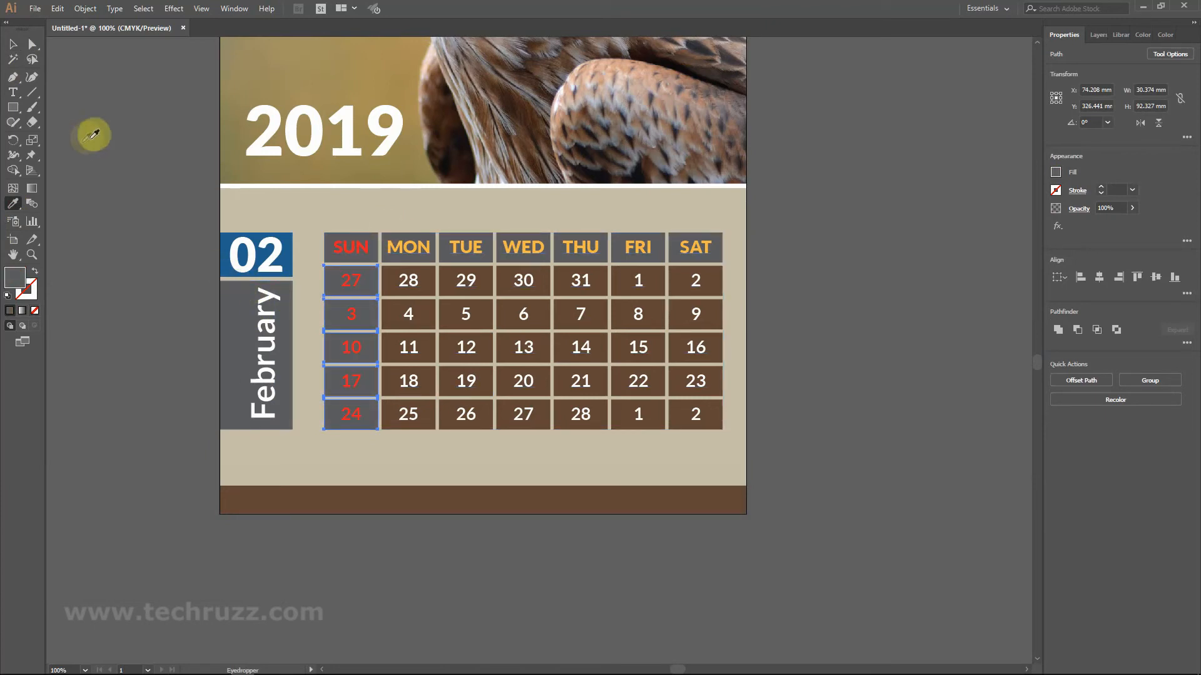
{"action": "left_click", "coordinate": [12, 44]}
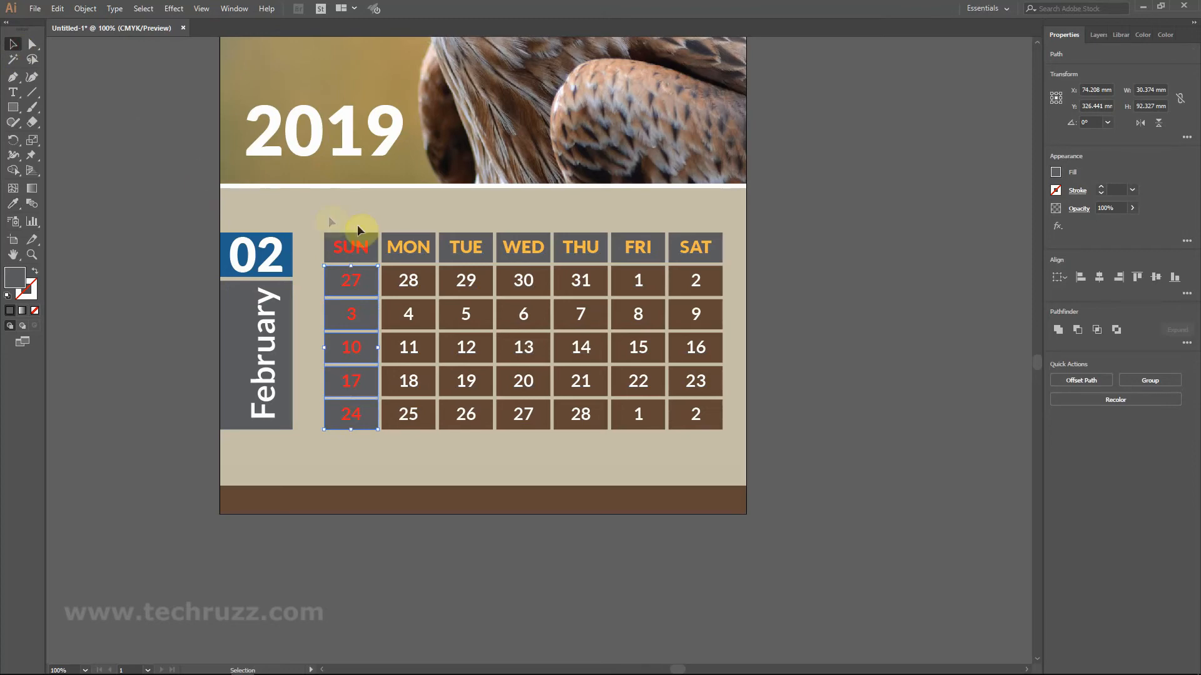
{"action": "left_click", "coordinate": [803, 202]}
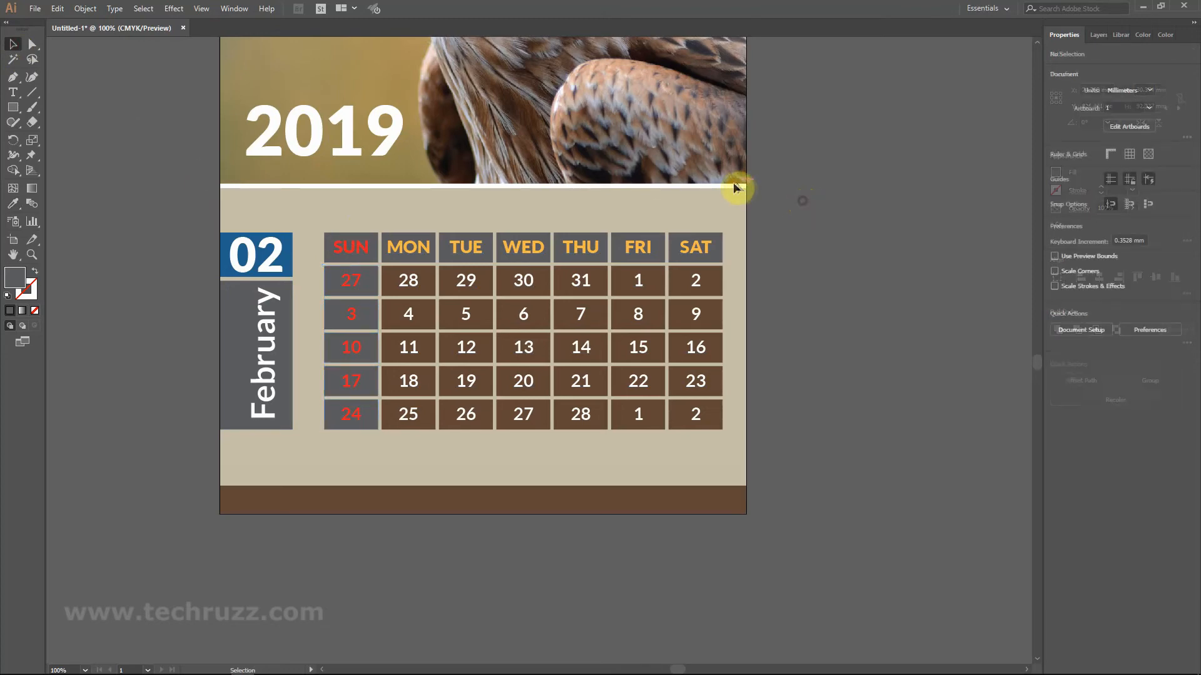
Set the text fill of the Sunday dates 27 and 3 to the white swatch.
{"action": "scroll", "coordinate": [730, 197], "scroll_direction": "up", "scroll_amount": 2}
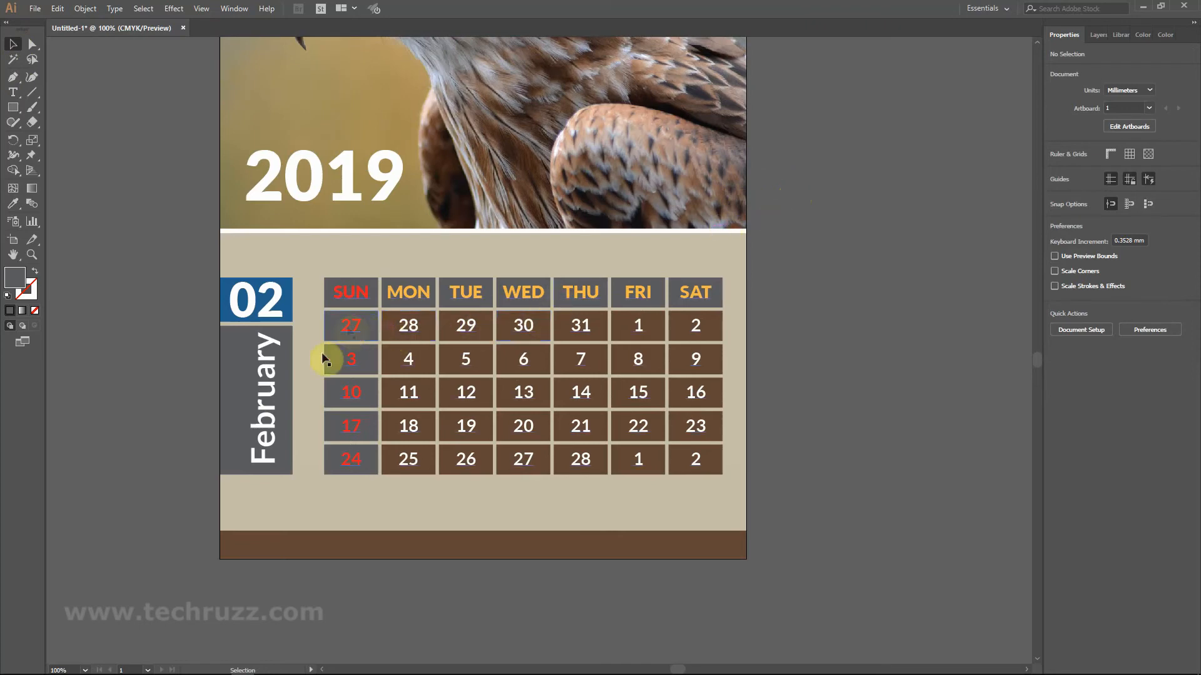
{"action": "scroll", "coordinate": [237, 394], "scroll_direction": "up", "scroll_amount": 2}
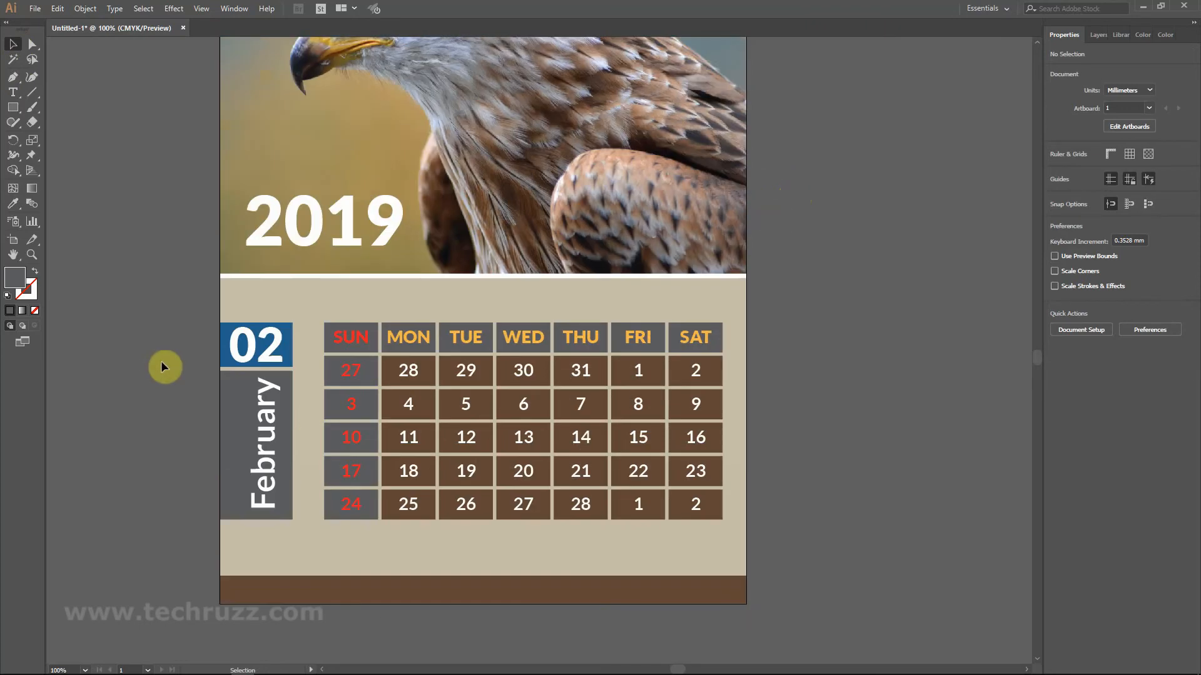
{"action": "left_click", "coordinate": [14, 99]}
{"action": "left_click", "coordinate": [353, 367]}
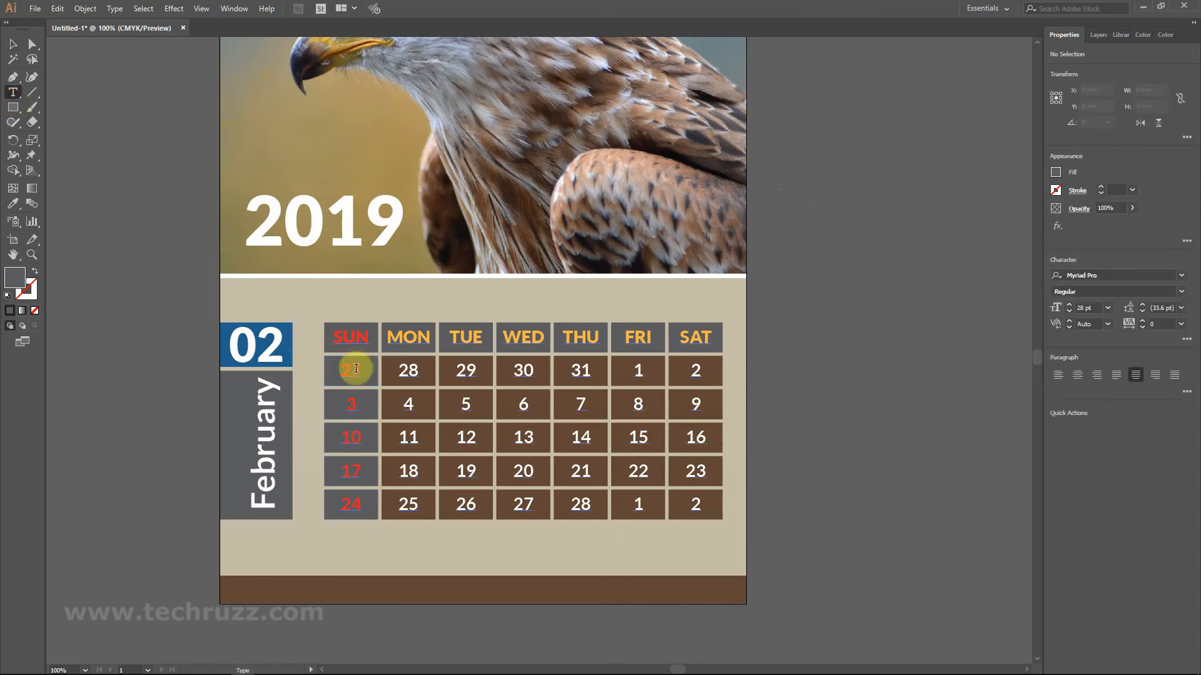
{"action": "double_click", "coordinate": [354, 370]}
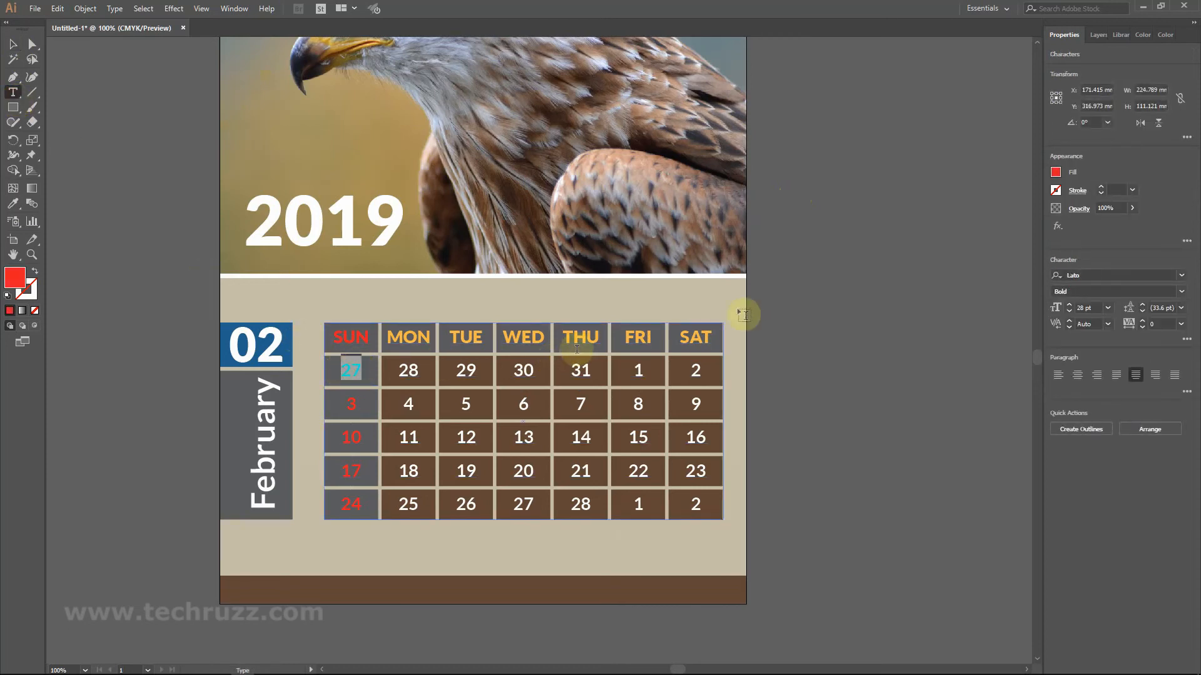
{"action": "left_click", "coordinate": [1055, 172]}
{"action": "left_click", "coordinate": [938, 218]}
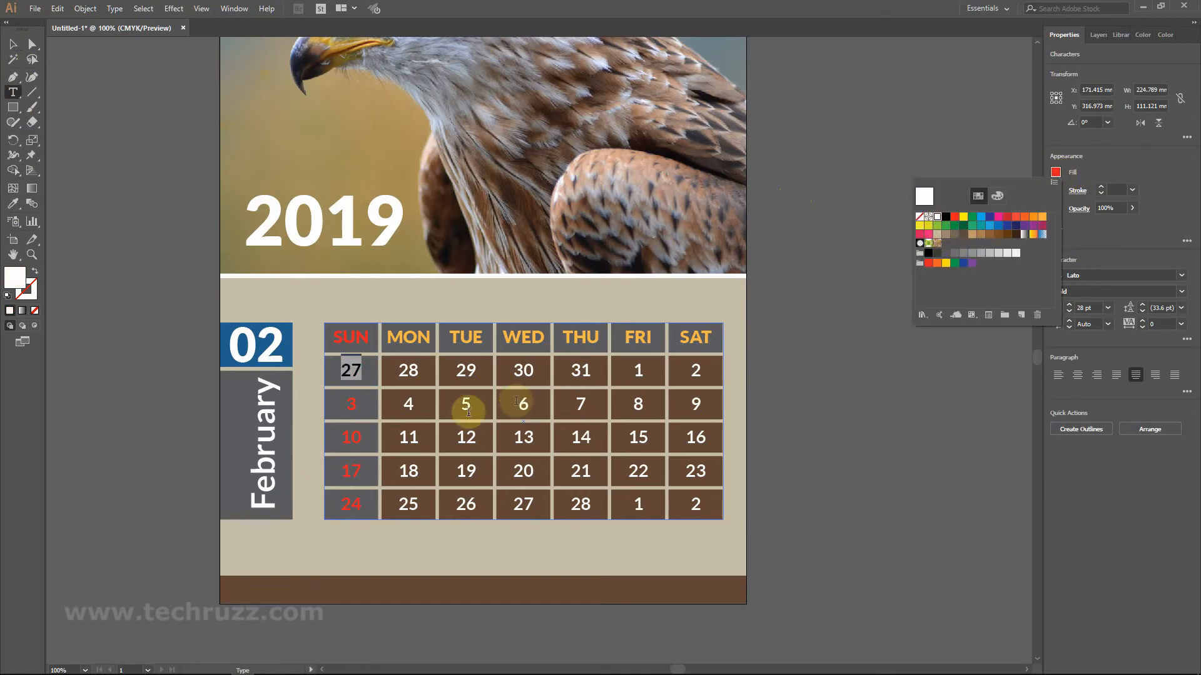
{"action": "left_click", "coordinate": [357, 408]}
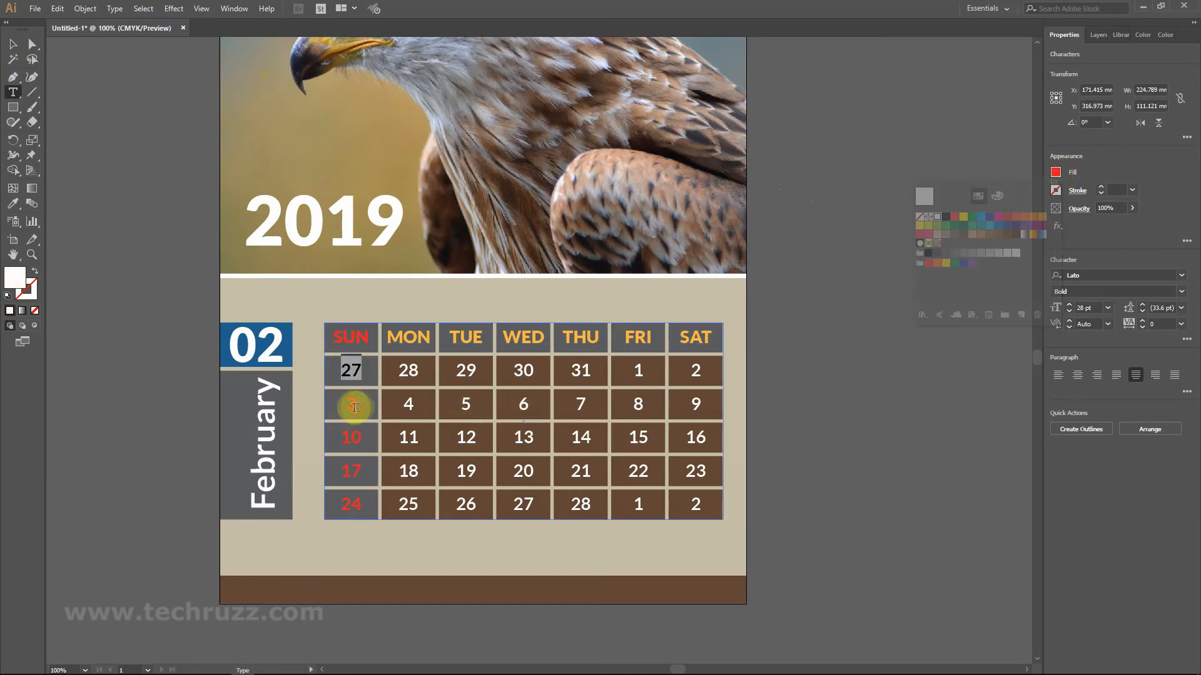
{"action": "left_click_drag", "start_coordinate": [358, 405], "coordinate": [343, 403]}
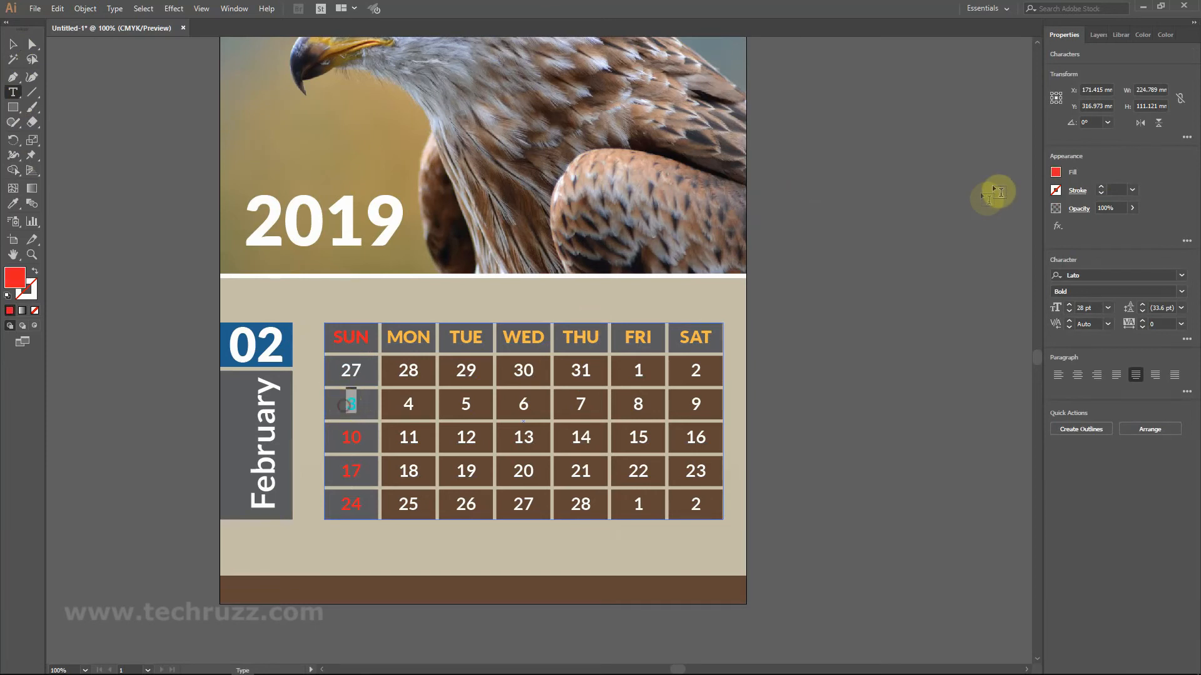
{"action": "left_click", "coordinate": [1057, 174]}
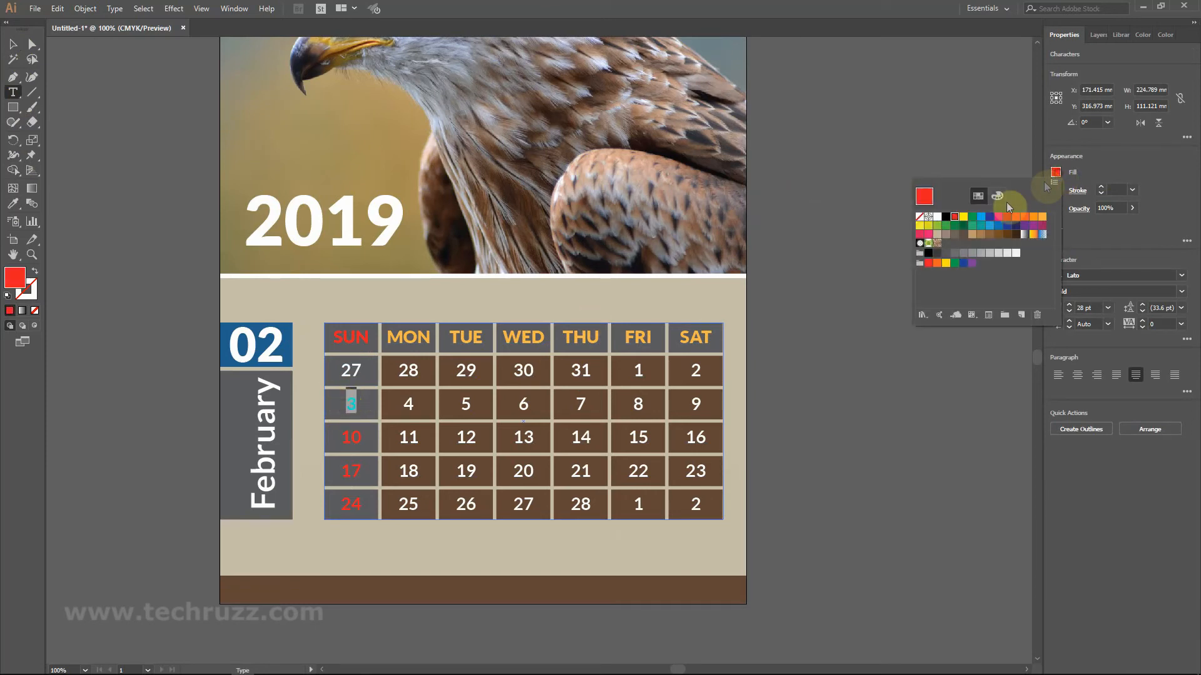
{"action": "left_click", "coordinate": [938, 218]}
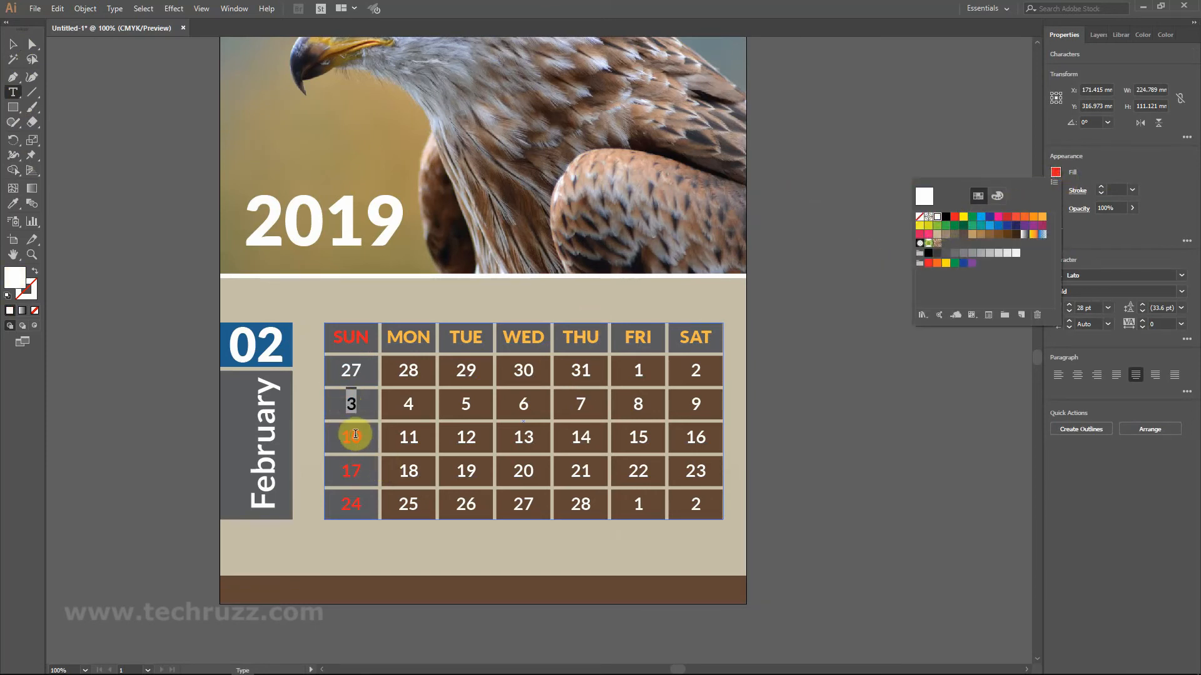
Change the text fill of the Sunday dates 10 and 17 to white.
{"action": "left_click", "coordinate": [359, 436]}
{"action": "left_click_drag", "start_coordinate": [359, 436], "coordinate": [343, 435]}
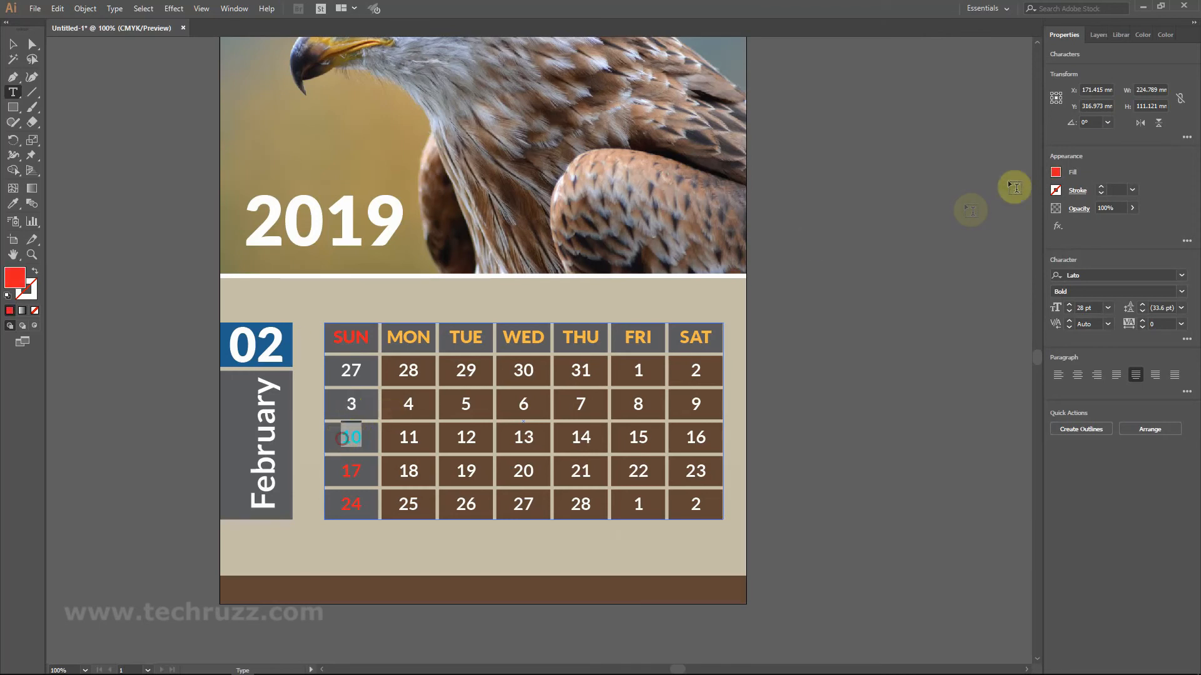
{"action": "left_click", "coordinate": [1055, 173]}
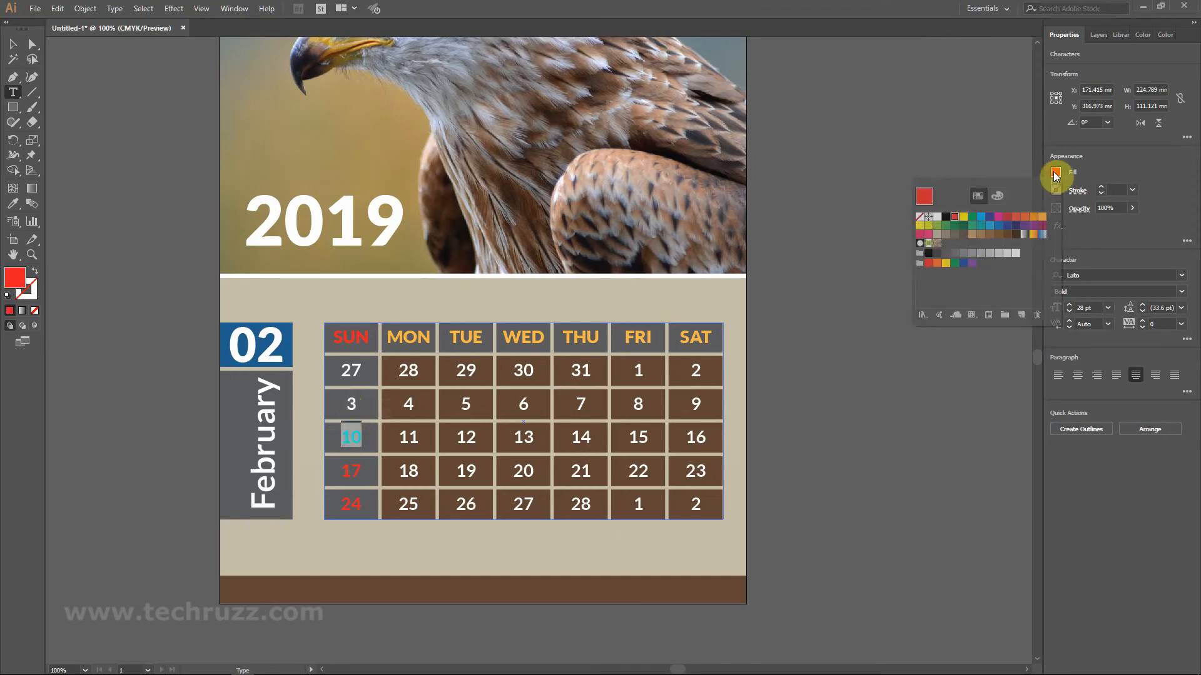
{"action": "left_click", "coordinate": [942, 219]}
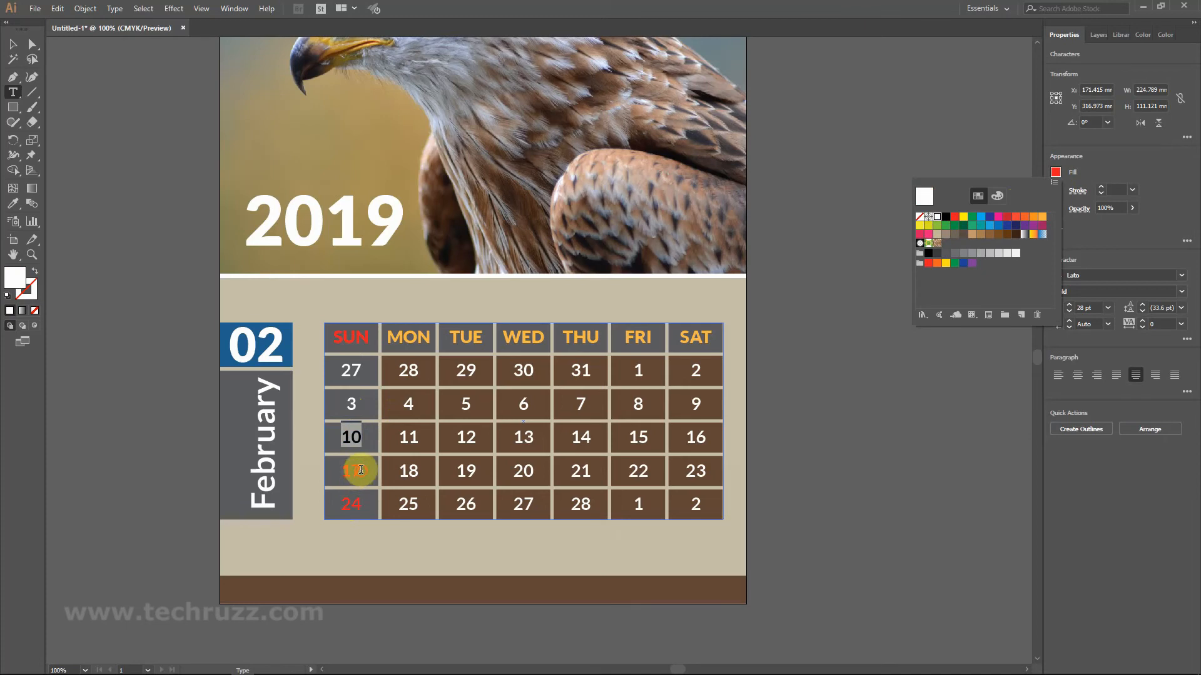
{"action": "left_click_drag", "start_coordinate": [346, 470], "coordinate": [363, 471]}
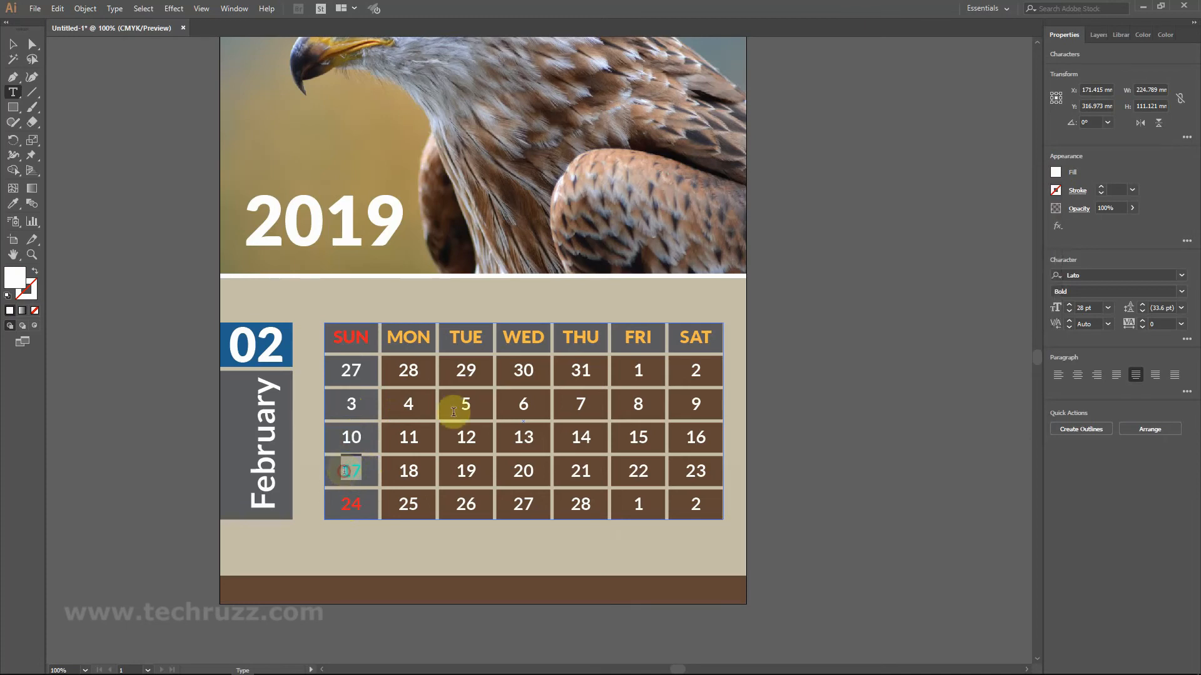
{"action": "left_click", "coordinate": [1055, 171]}
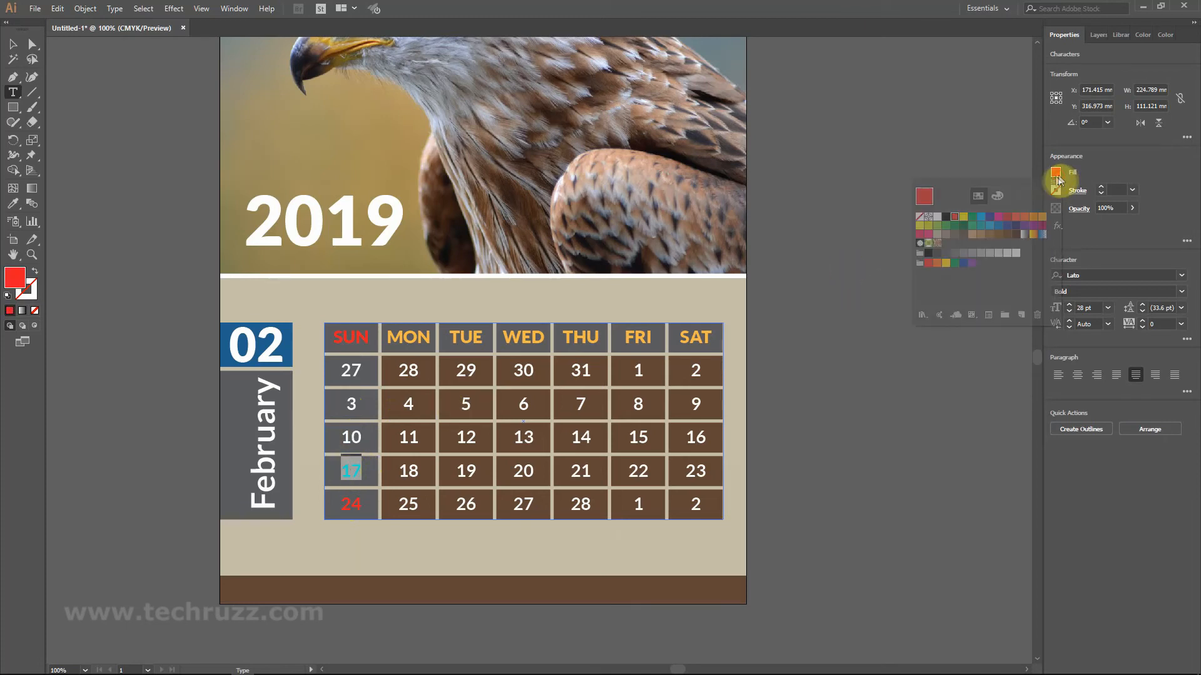
{"action": "left_click", "coordinate": [936, 219]}
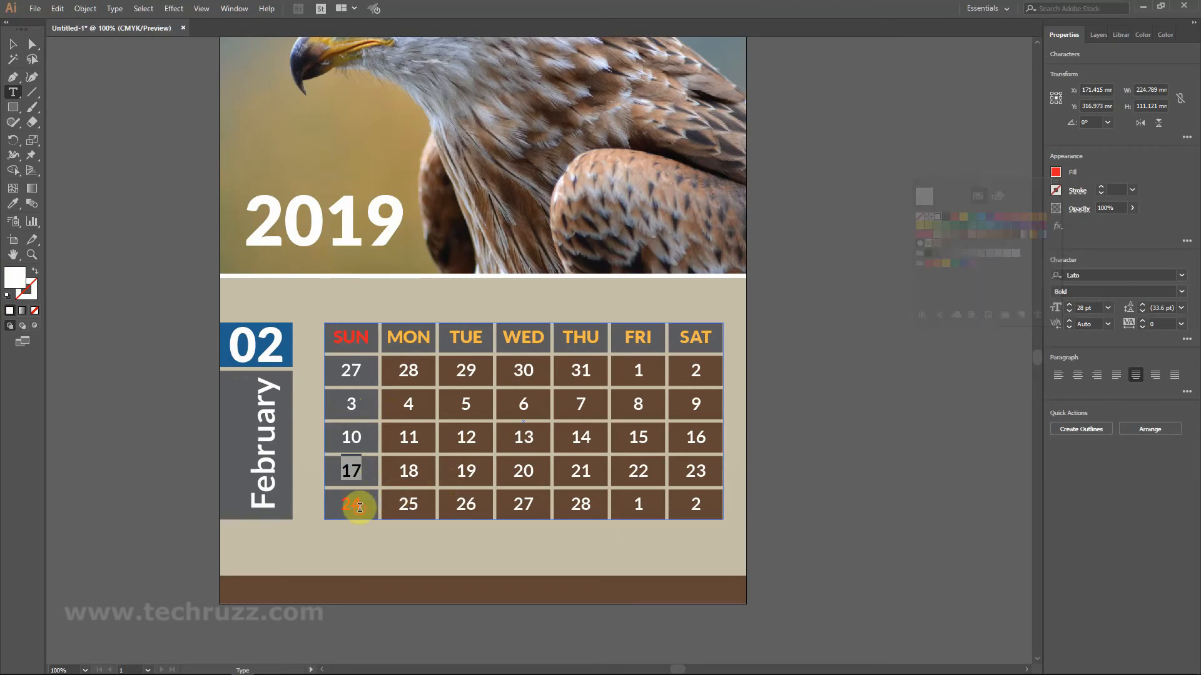
Recolour the Sunday date 24 with the white swatch and deselect the text.
{"action": "left_click_drag", "start_coordinate": [363, 505], "coordinate": [338, 504]}
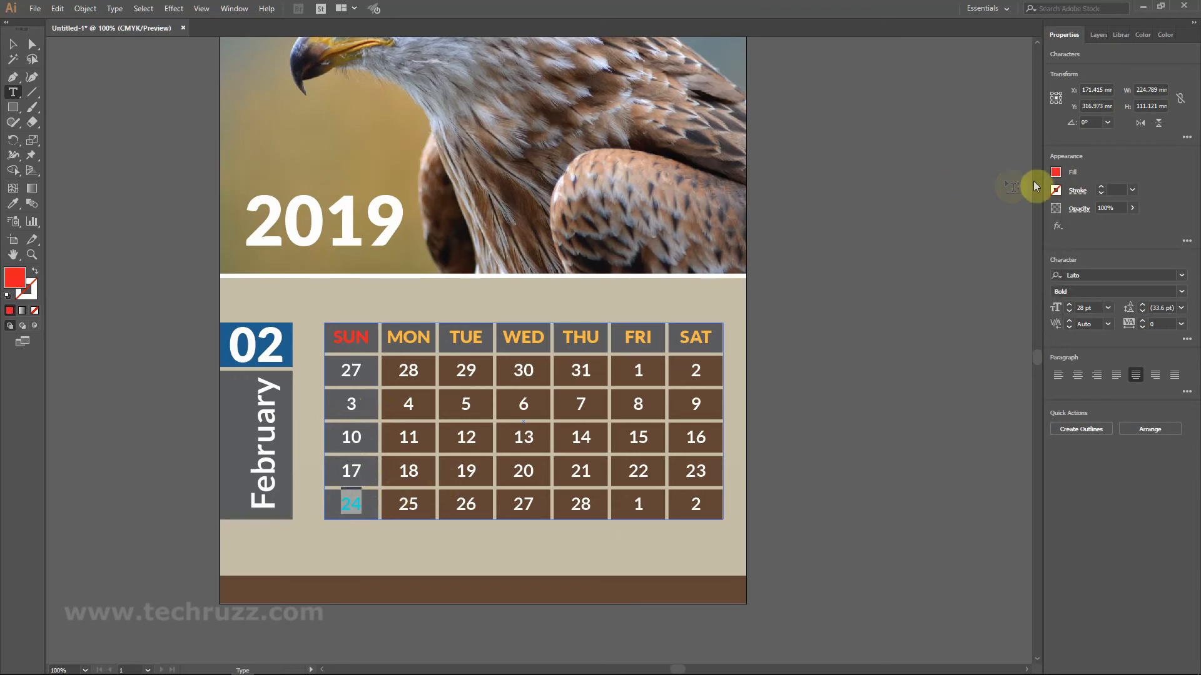
{"action": "left_click", "coordinate": [1056, 173]}
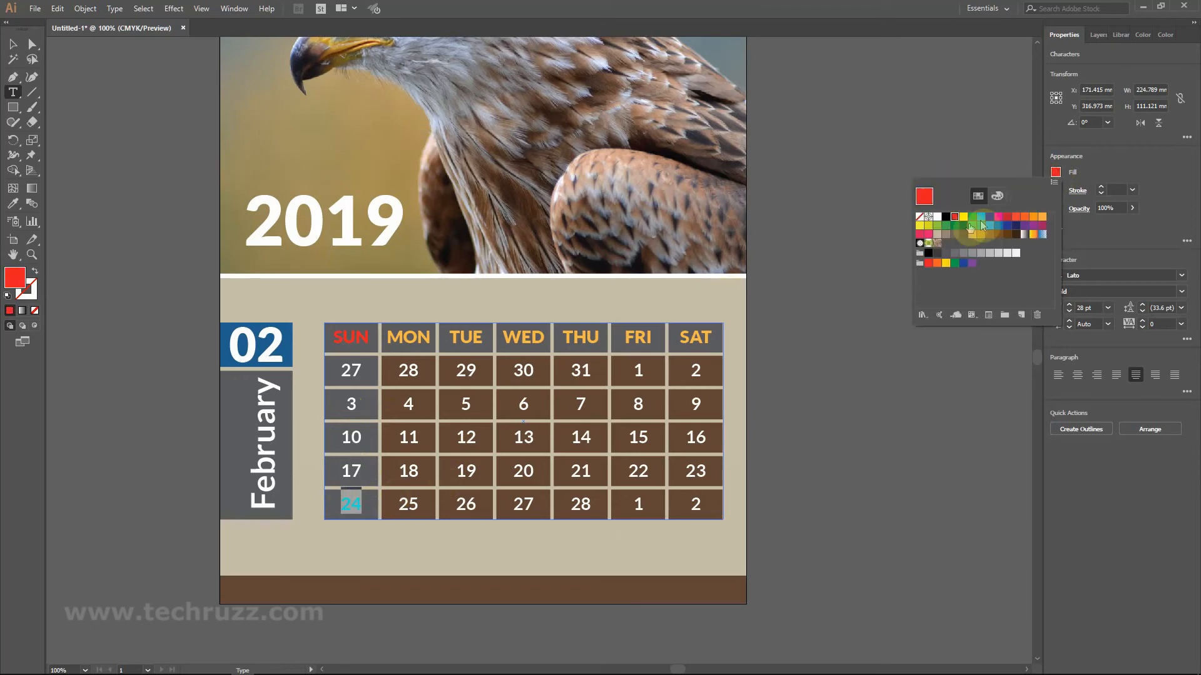
{"action": "left_click", "coordinate": [936, 220]}
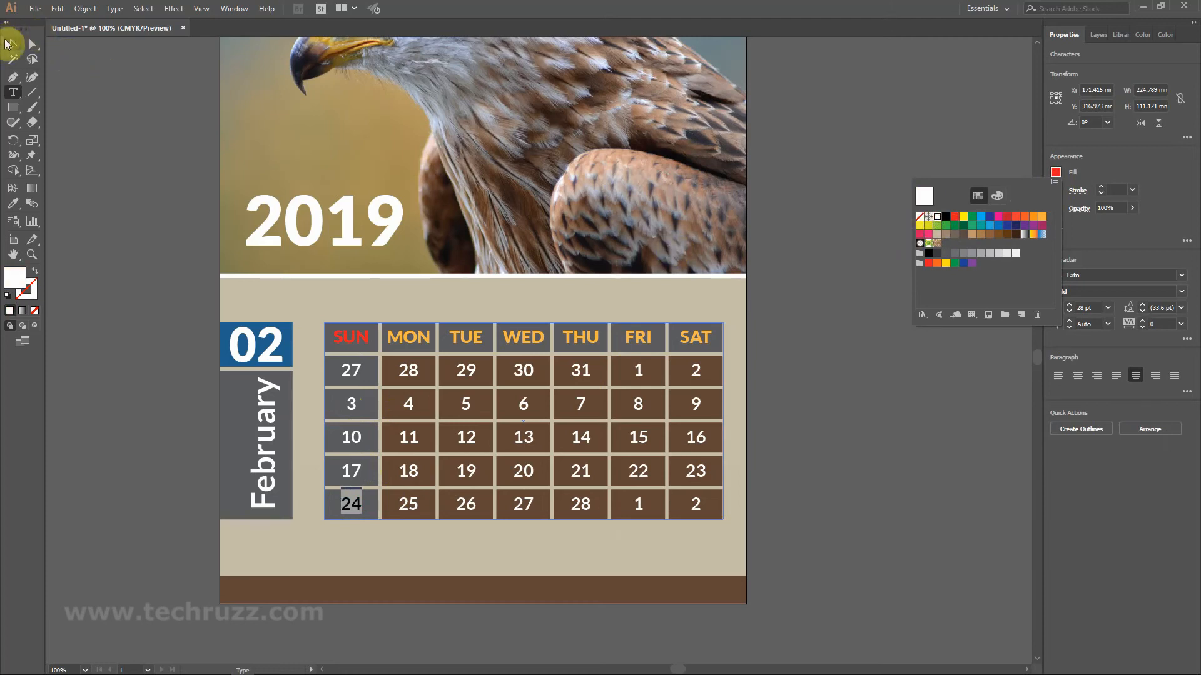
{"action": "left_click", "coordinate": [14, 47]}
{"action": "left_click", "coordinate": [134, 128]}
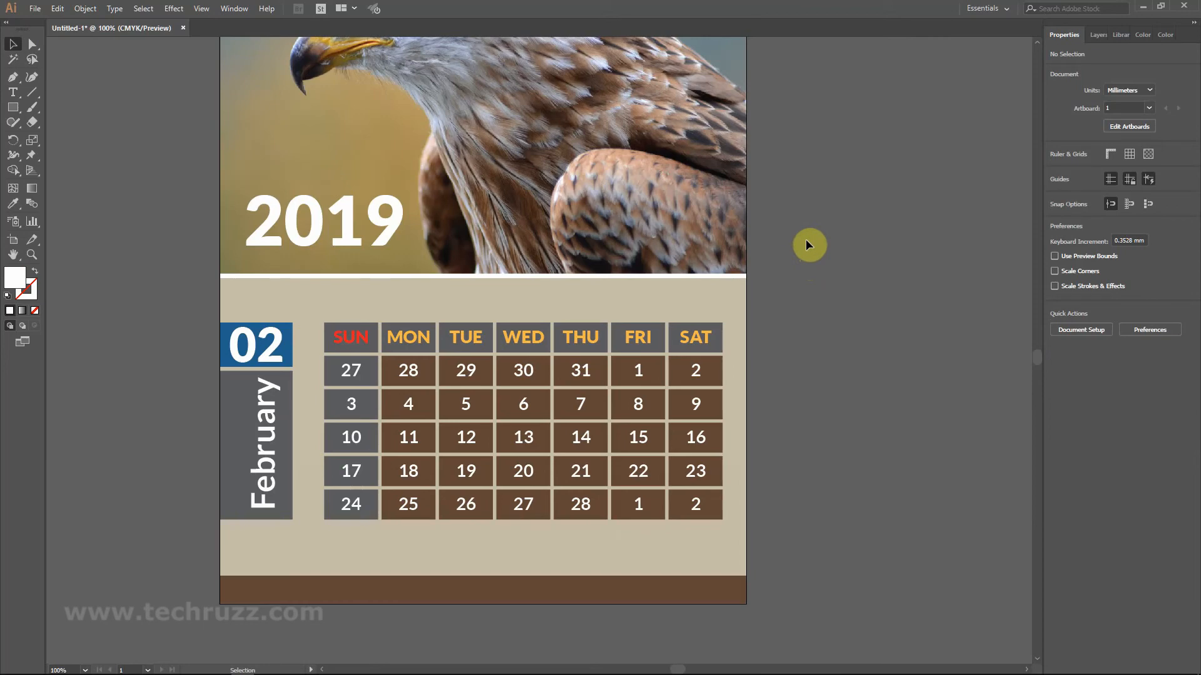
Select the weekday header cells from SUN to SAT and fill them with a blue-grey sampled from the eagle photo's background.
{"action": "key", "text": "alt"}
{"action": "key", "text": "ctrl+alt+0"}
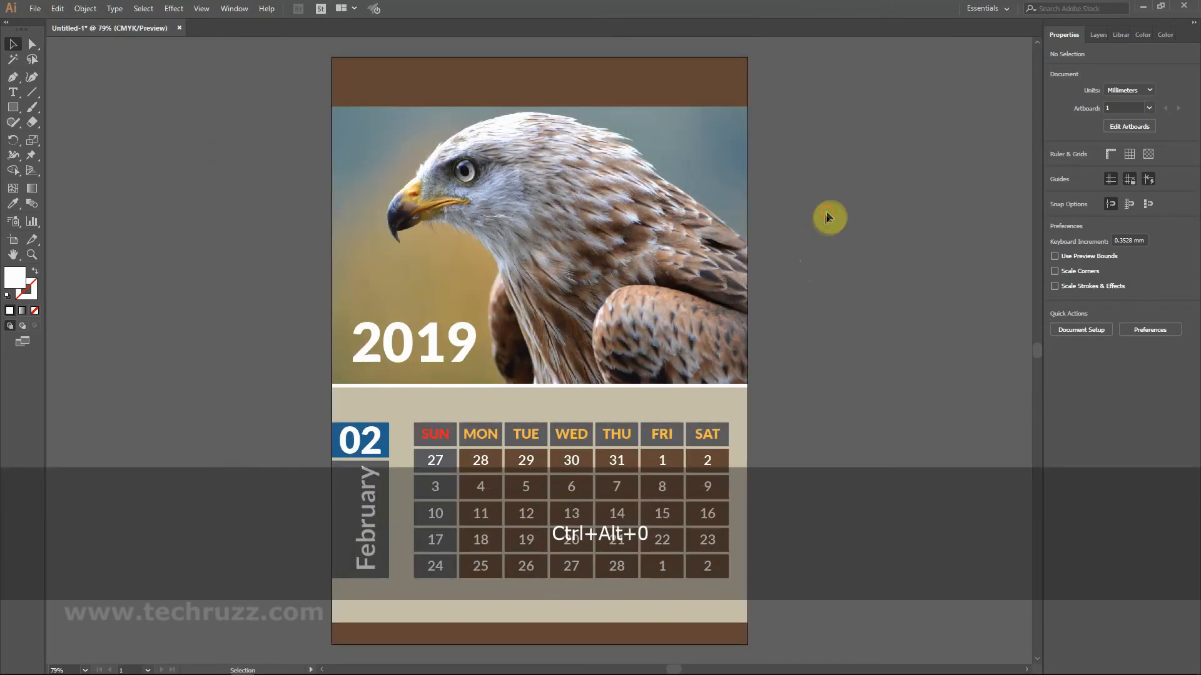
{"action": "scroll", "coordinate": [854, 232], "scroll_direction": "down", "scroll_amount": 2}
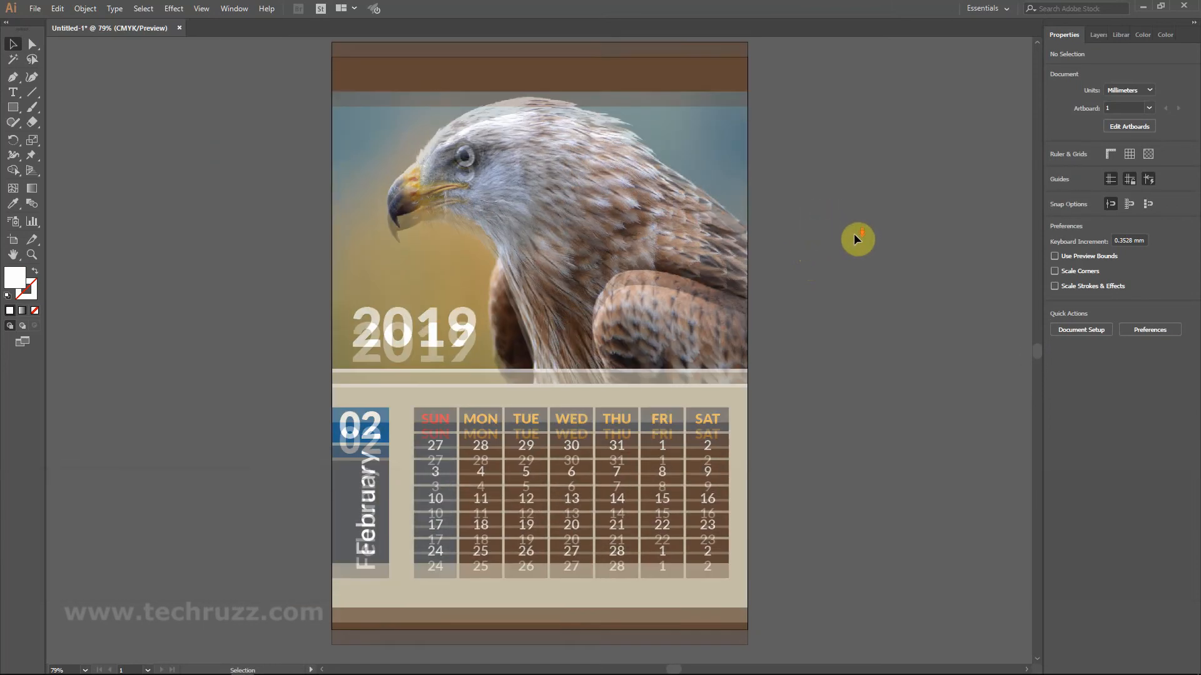
{"action": "scroll", "coordinate": [859, 229], "scroll_direction": "down", "scroll_amount": 2}
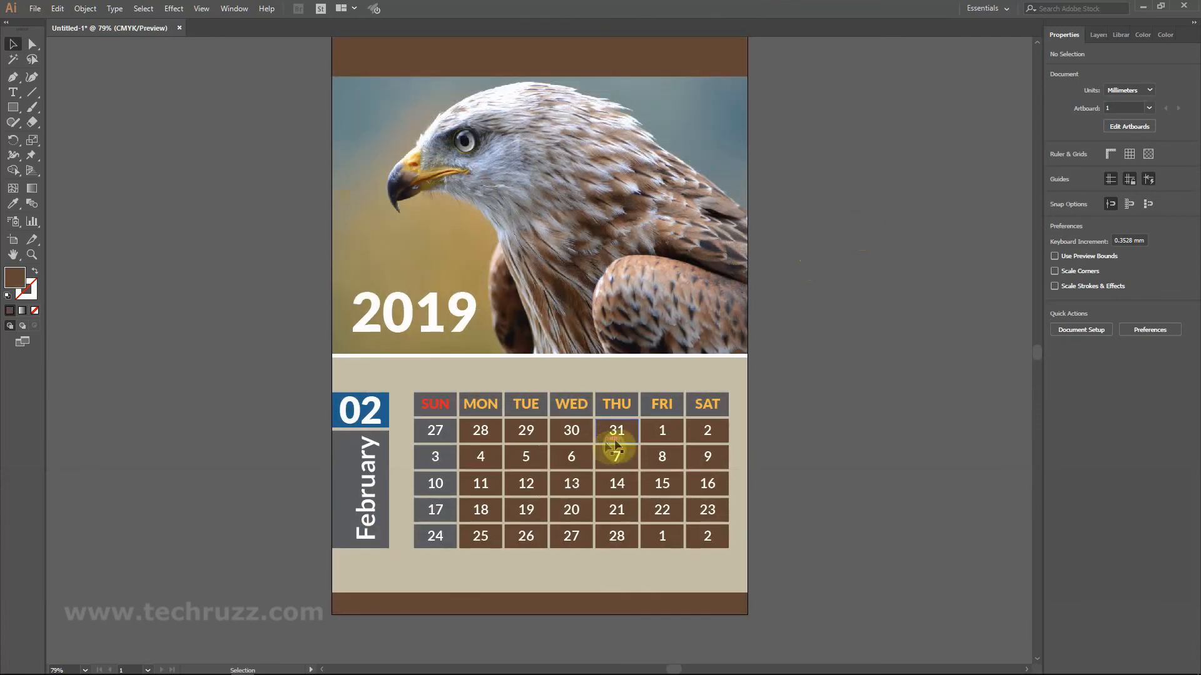
{"action": "left_click_drag", "start_coordinate": [773, 394], "coordinate": [424, 400]}
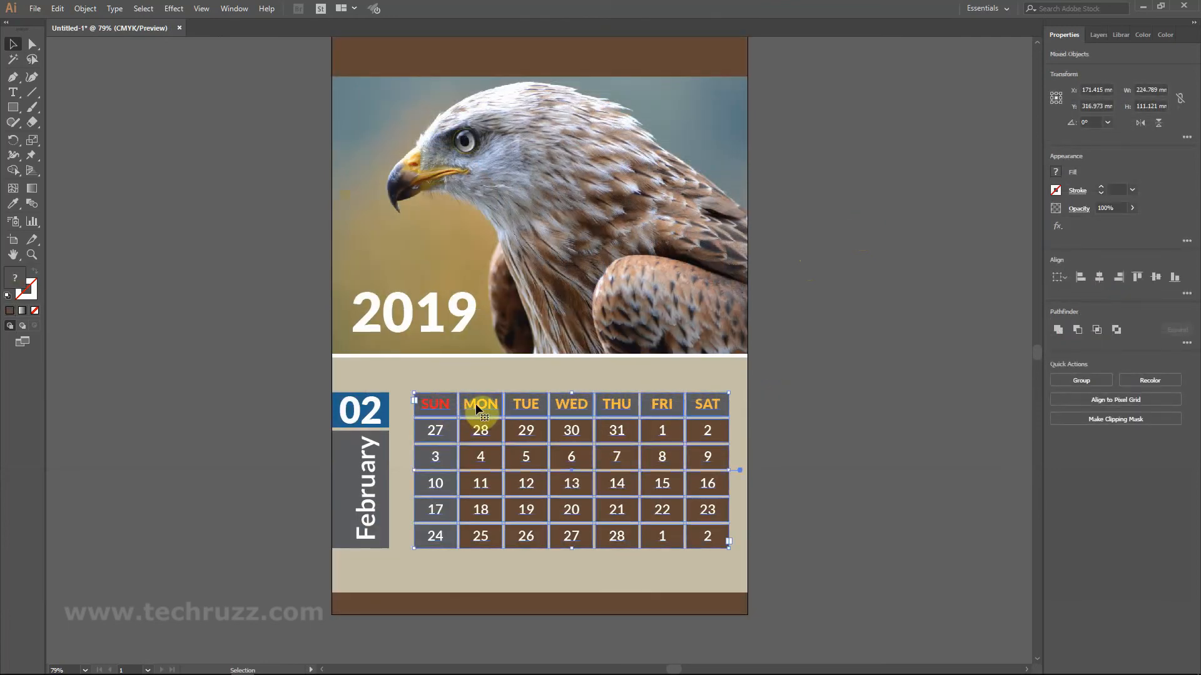
{"action": "left_click", "coordinate": [477, 413], "text": "shift"}
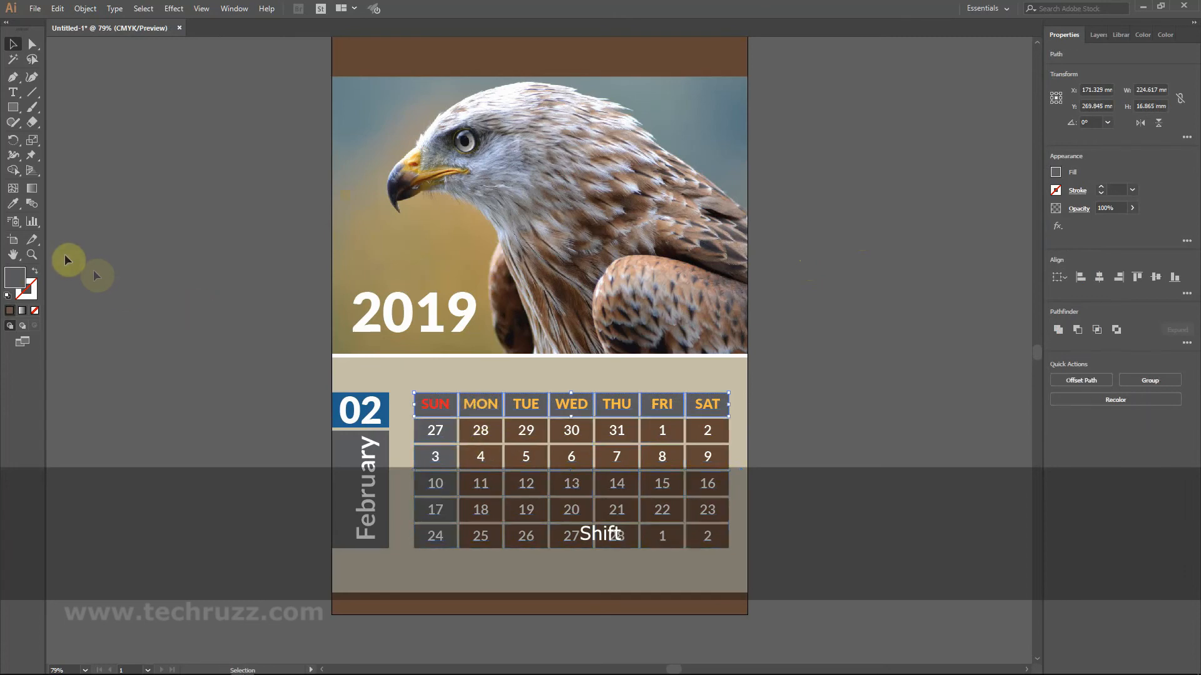
{"action": "left_click", "coordinate": [13, 204]}
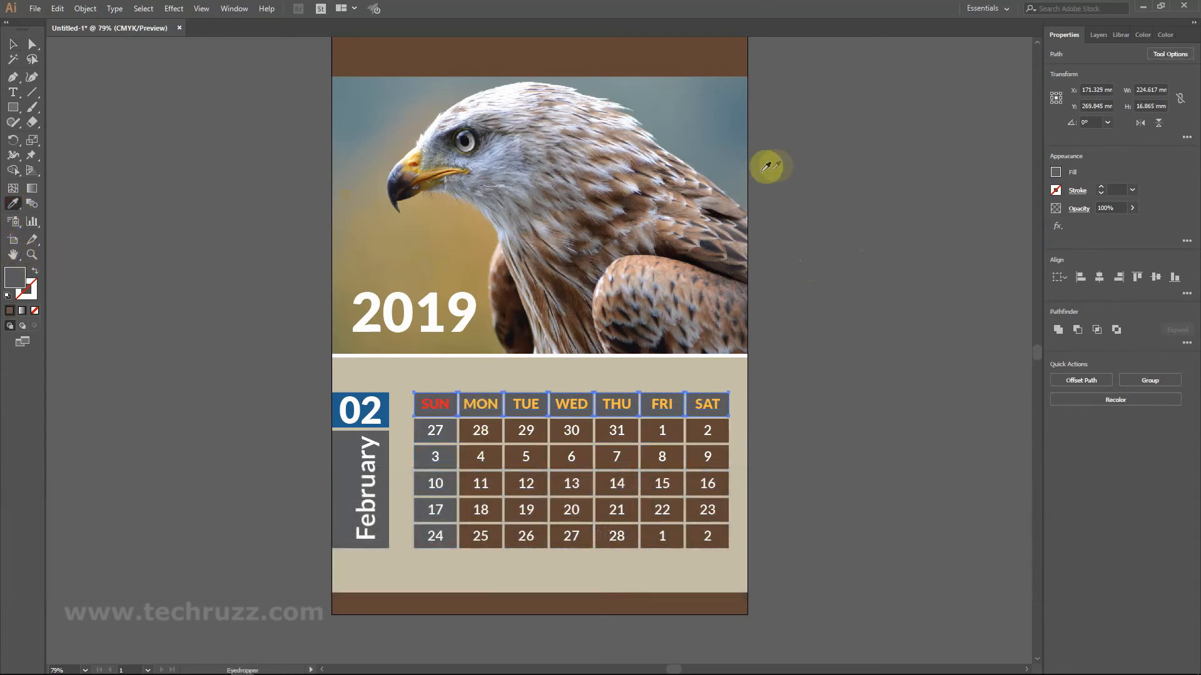
{"action": "left_click", "coordinate": [743, 161]}
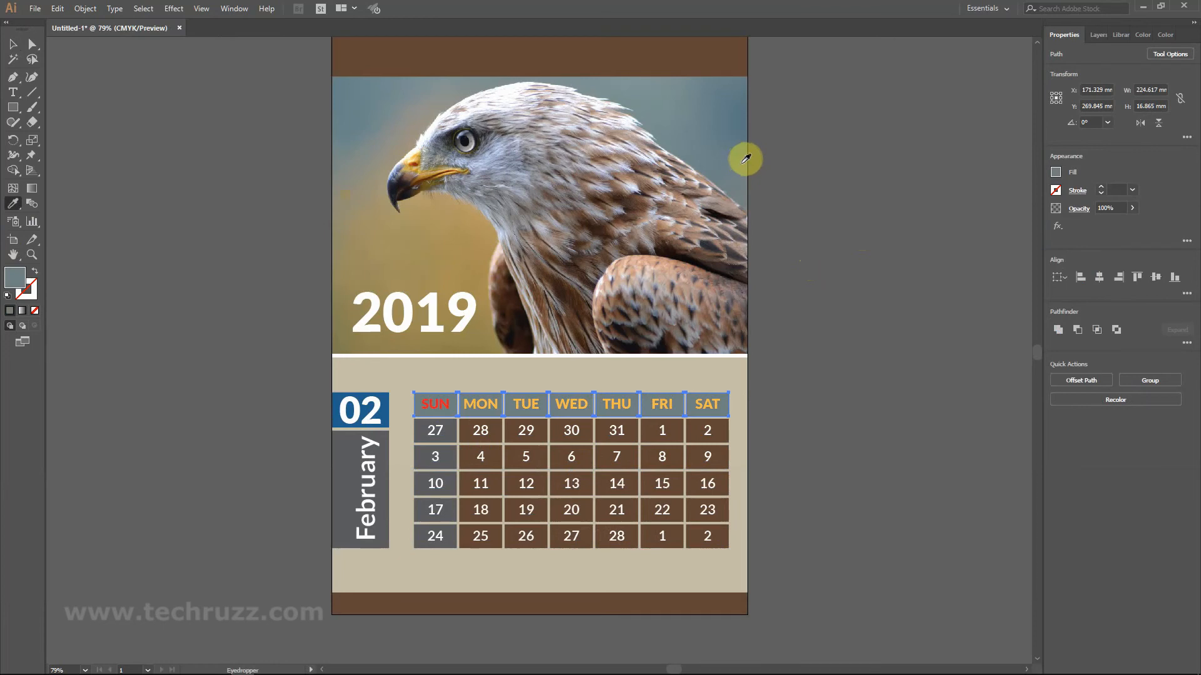
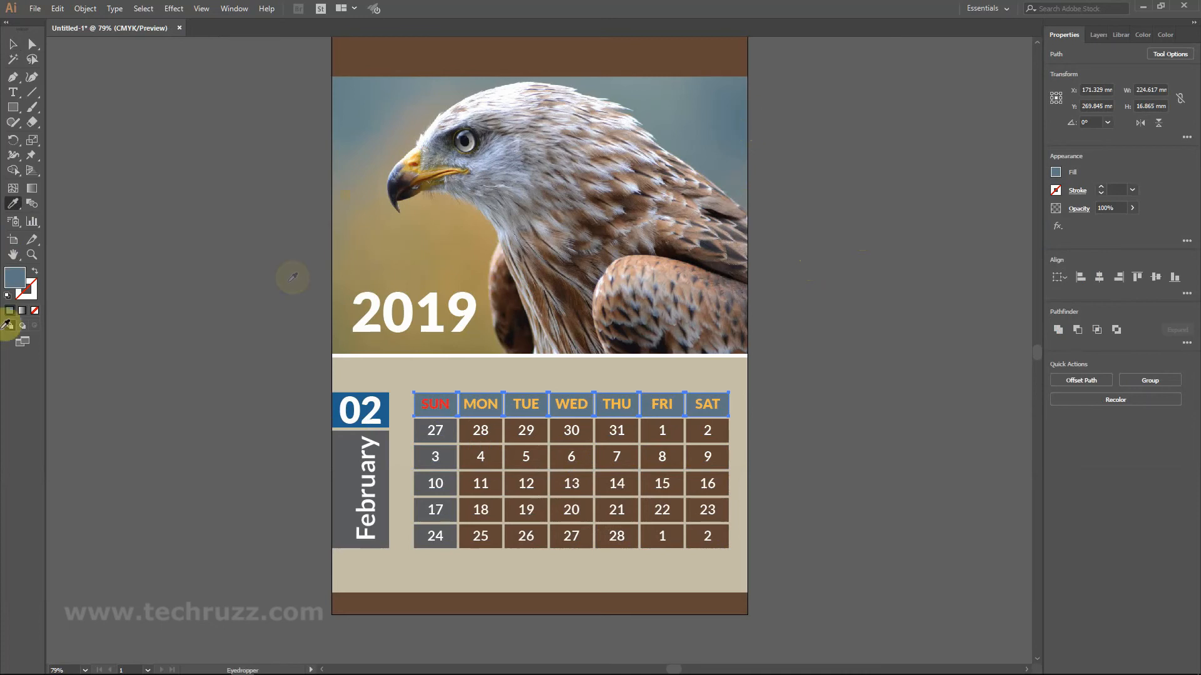
Darken the weekday header cells' fill to a deep slate blue, about #3C5D6B, then deselect them.
{"action": "double_click", "coordinate": [18, 279]}
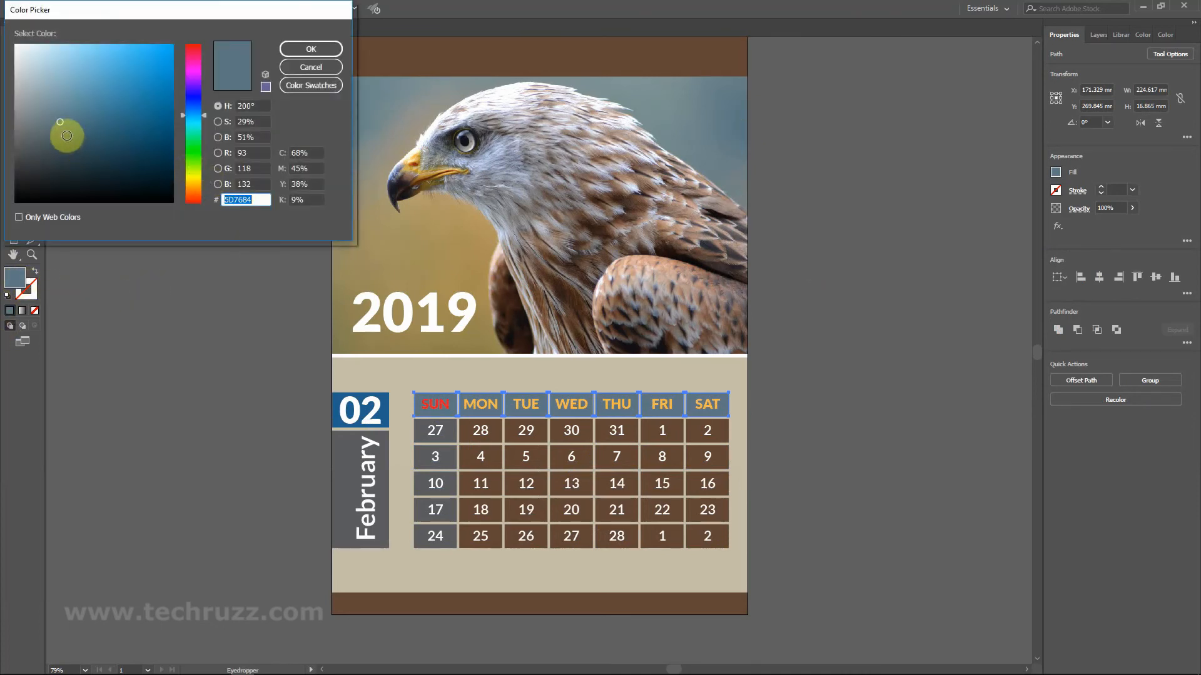
{"action": "left_click", "coordinate": [67, 135]}
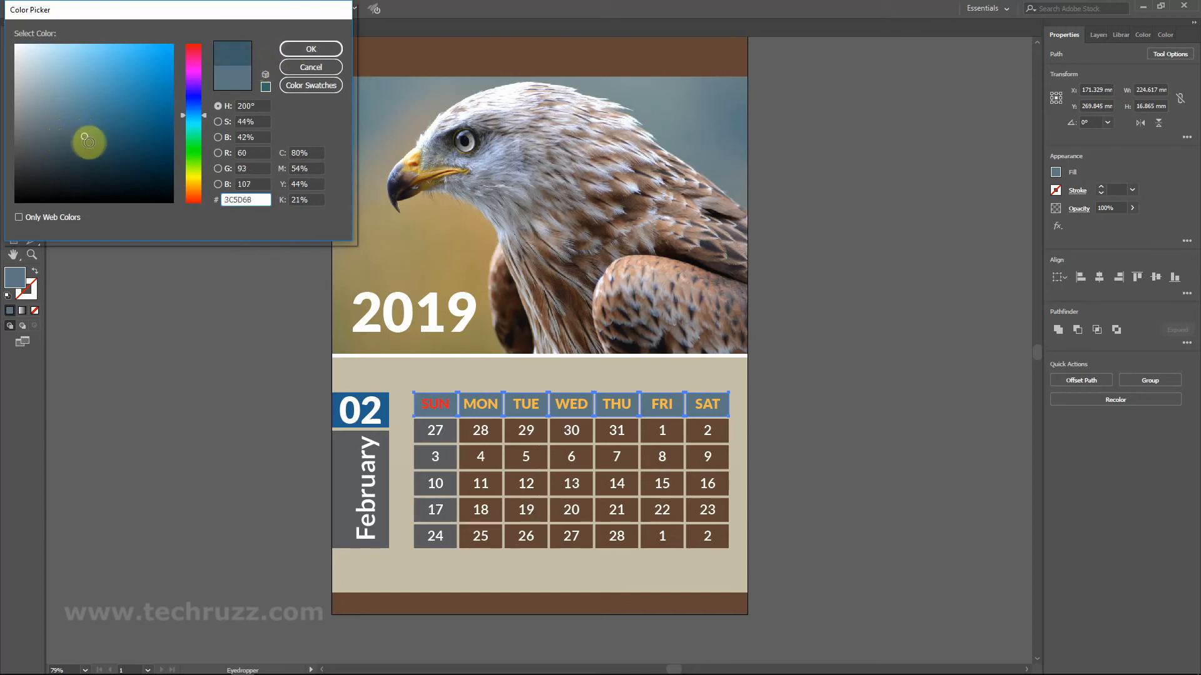
{"action": "left_click", "coordinate": [311, 49]}
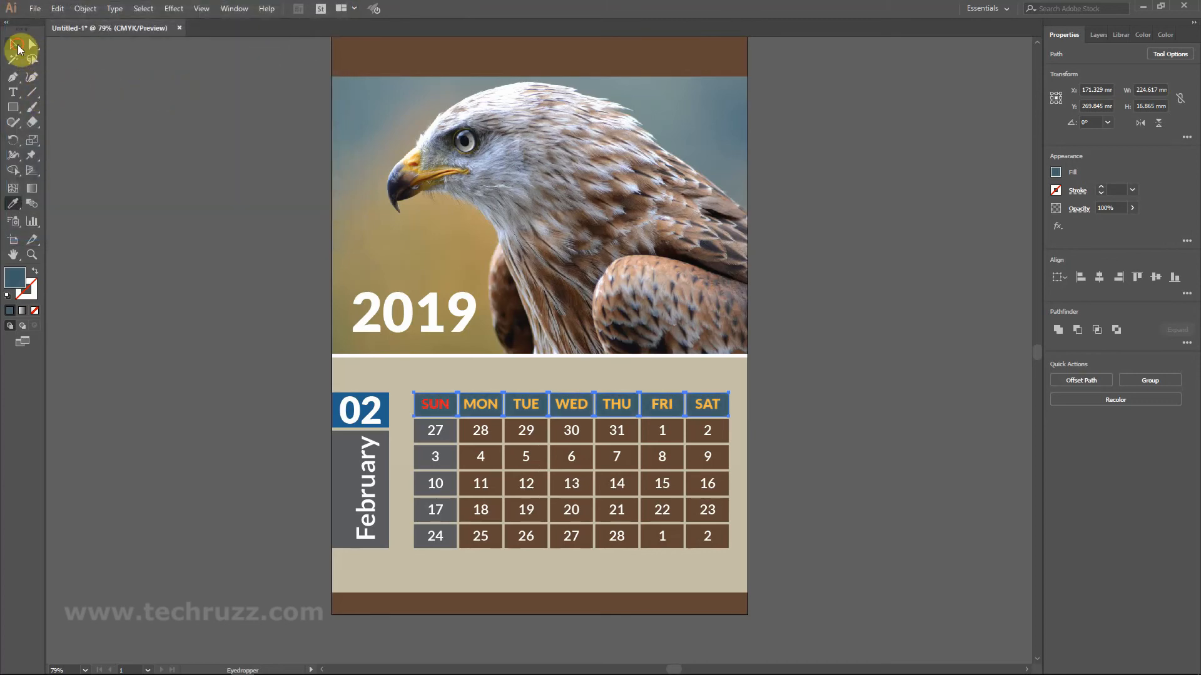
{"action": "left_click", "coordinate": [13, 45]}
{"action": "left_click", "coordinate": [854, 328]}
Fill the five date cells below SUN with the slate blue of the weekday header, then deselect them.
{"action": "scroll", "coordinate": [549, 383], "scroll_direction": "down", "scroll_amount": 2}
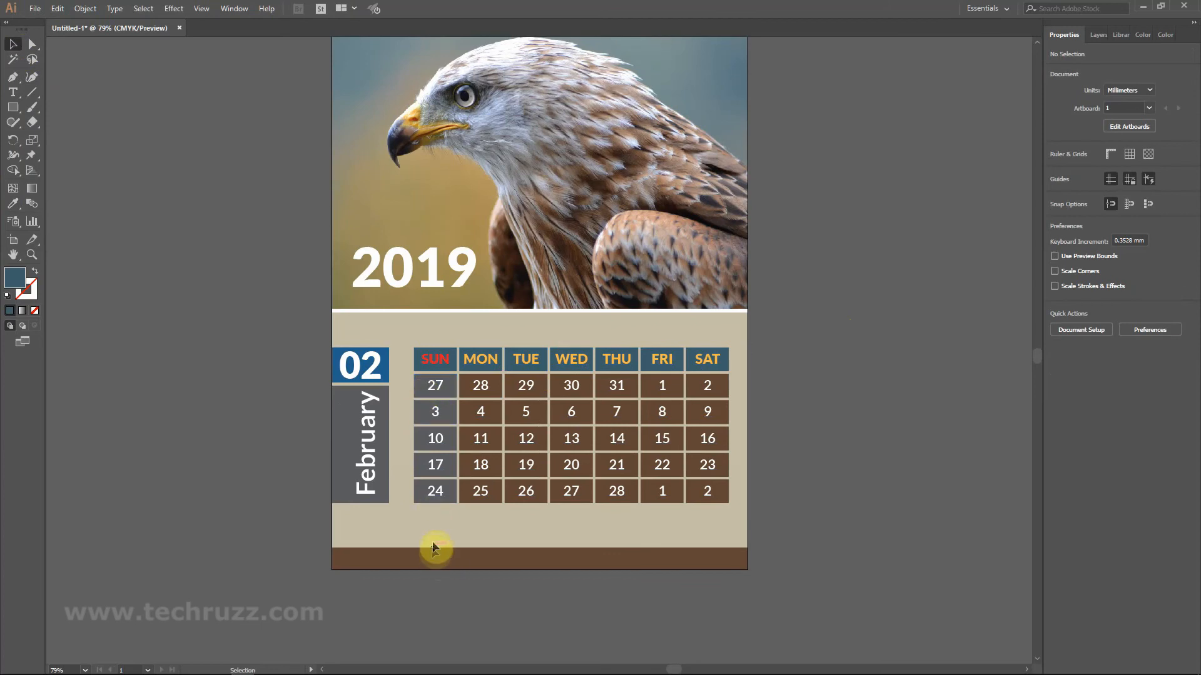
{"action": "left_click_drag", "start_coordinate": [433, 536], "coordinate": [442, 386]}
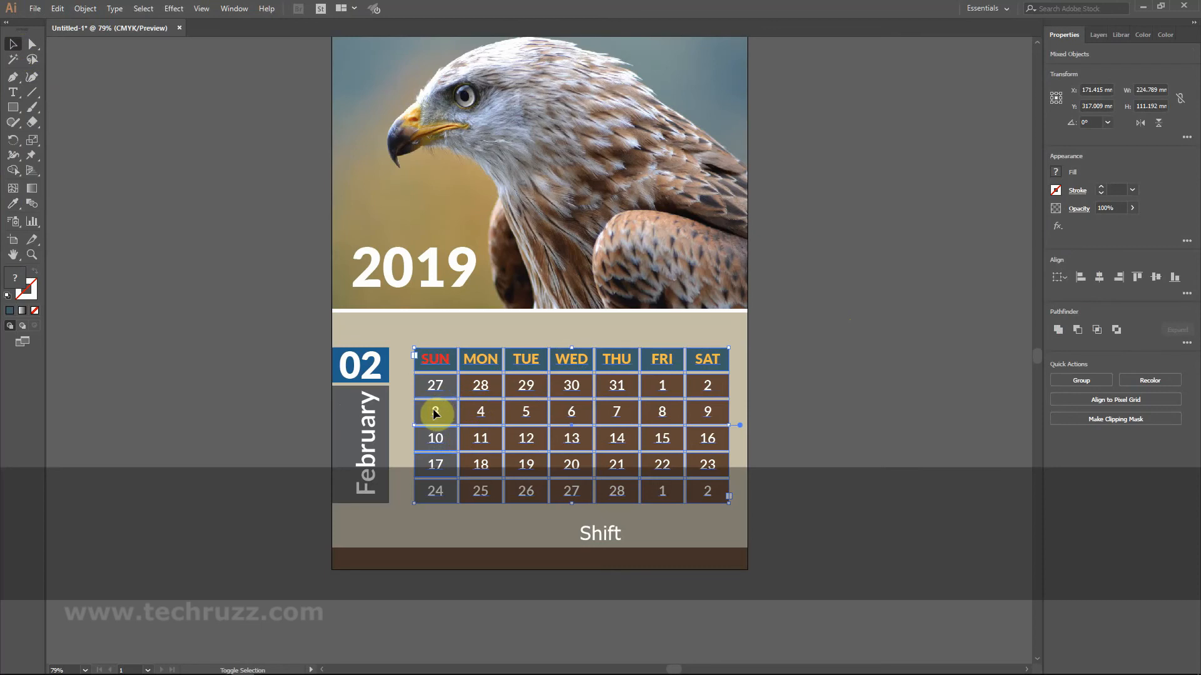
{"action": "left_click", "coordinate": [436, 414], "text": "shift"}
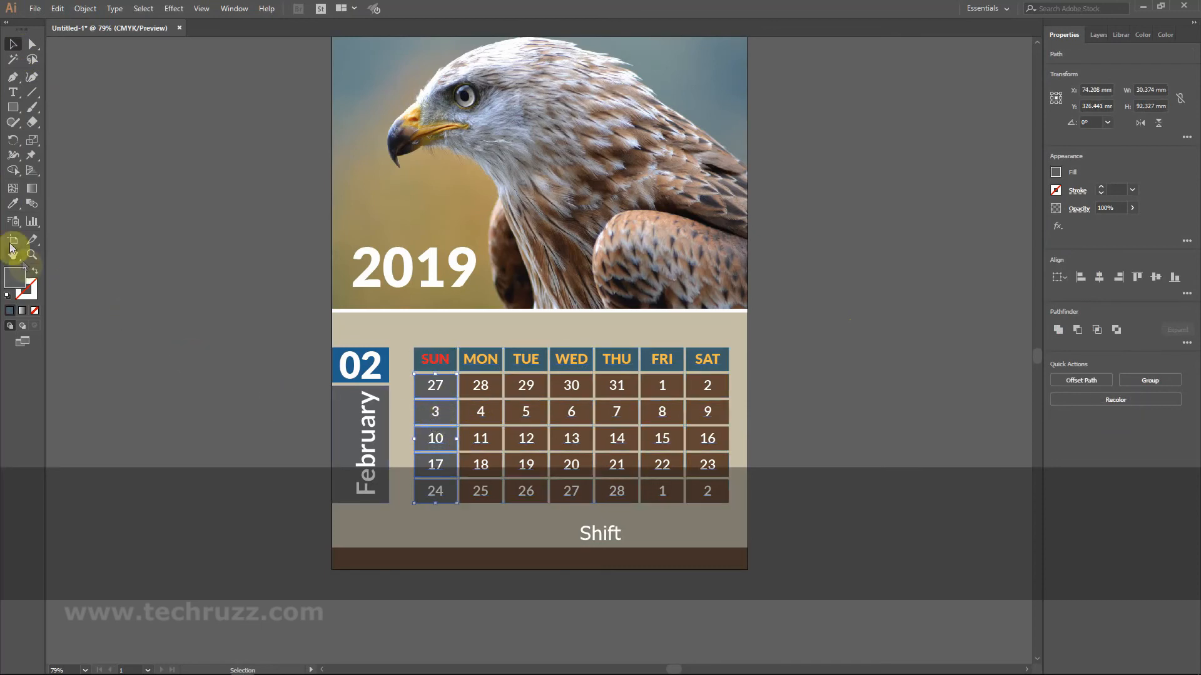
{"action": "left_click", "coordinate": [13, 205]}
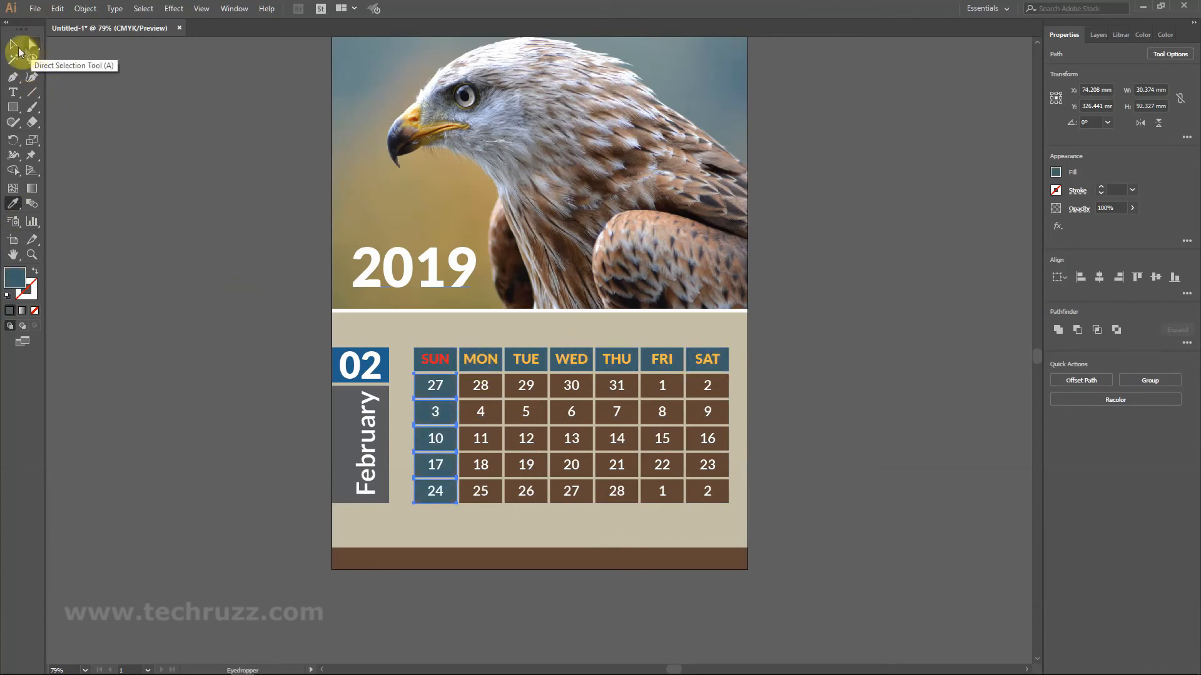
{"action": "left_click", "coordinate": [14, 45]}
{"action": "left_click", "coordinate": [322, 437]}
Recolour the February panel with the same slate blue as the weekday header.
{"action": "left_click", "coordinate": [349, 445]}
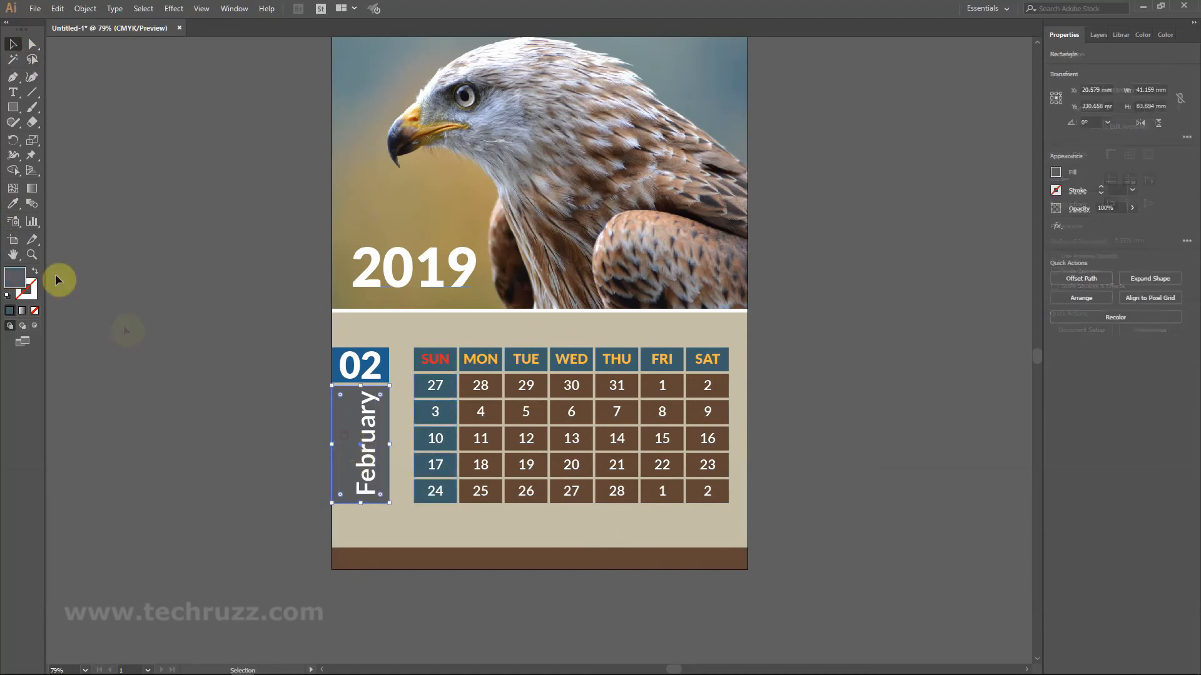
{"action": "left_click", "coordinate": [13, 203]}
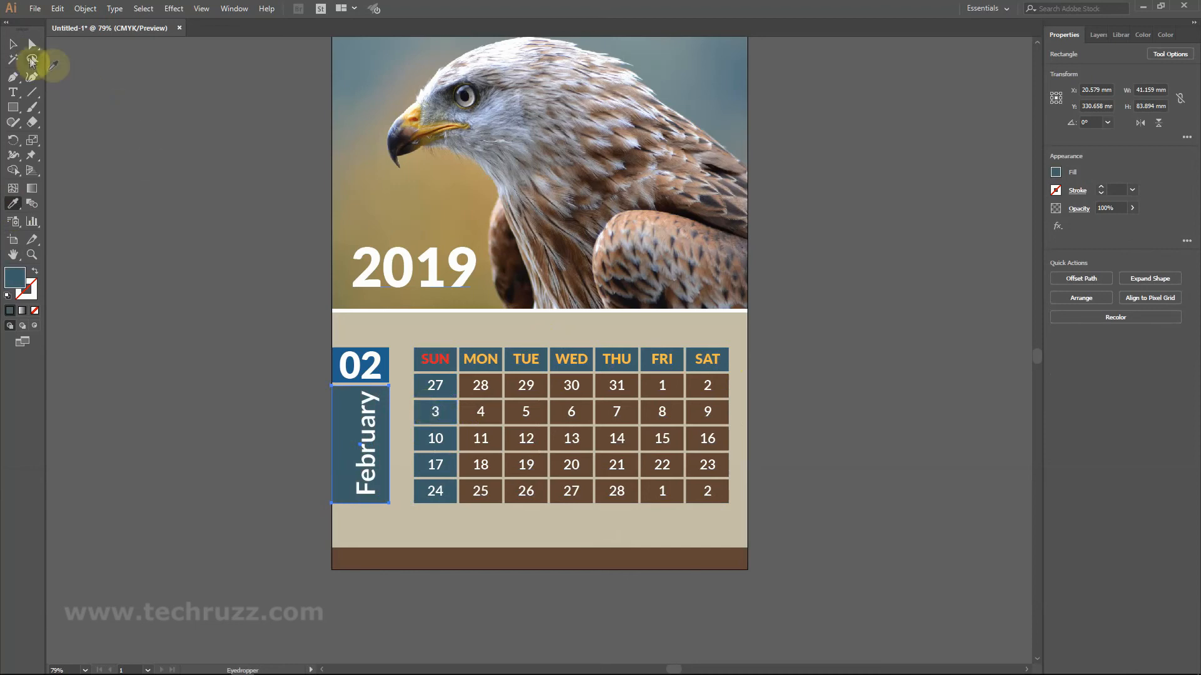
{"action": "left_click", "coordinate": [13, 45]}
Fill the box behind the number 02 with the orange sampled from the MON label.
{"action": "left_click", "coordinate": [336, 355]}
{"action": "left_click", "coordinate": [12, 203]}
{"action": "left_click", "coordinate": [464, 354]}
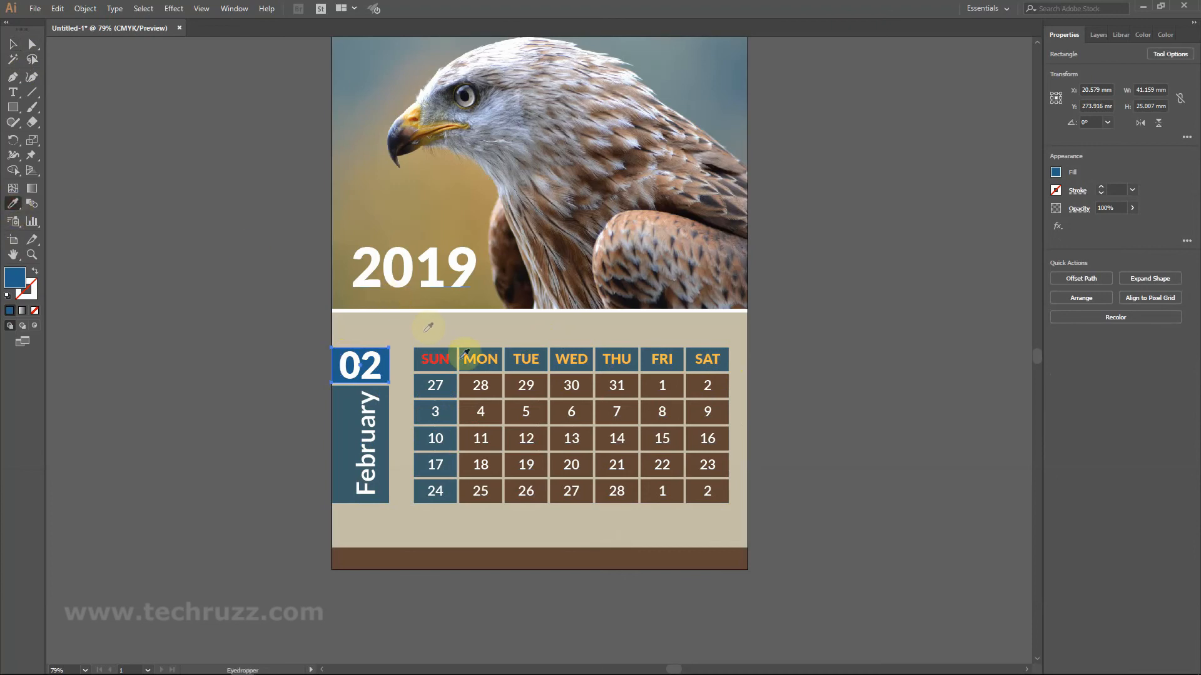
{"action": "left_click", "coordinate": [479, 357]}
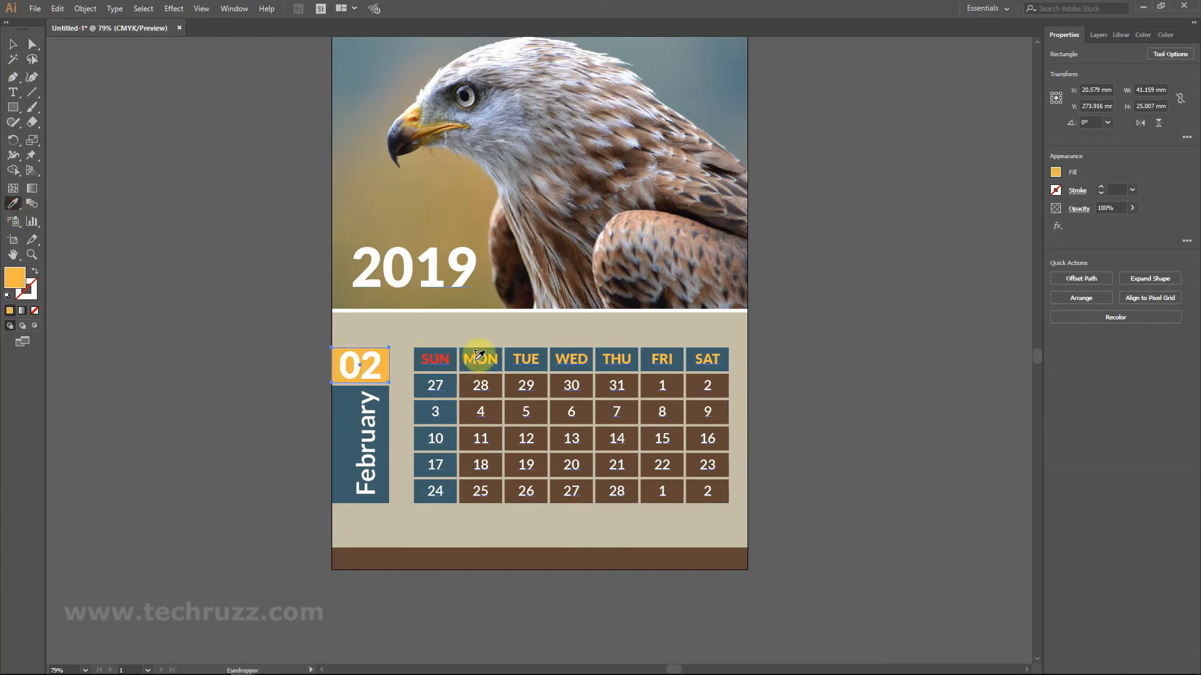
Try olive, tan and cream tones sampled from the eagle photo as the fill of the 02 box.
{"action": "left_click", "coordinate": [471, 291]}
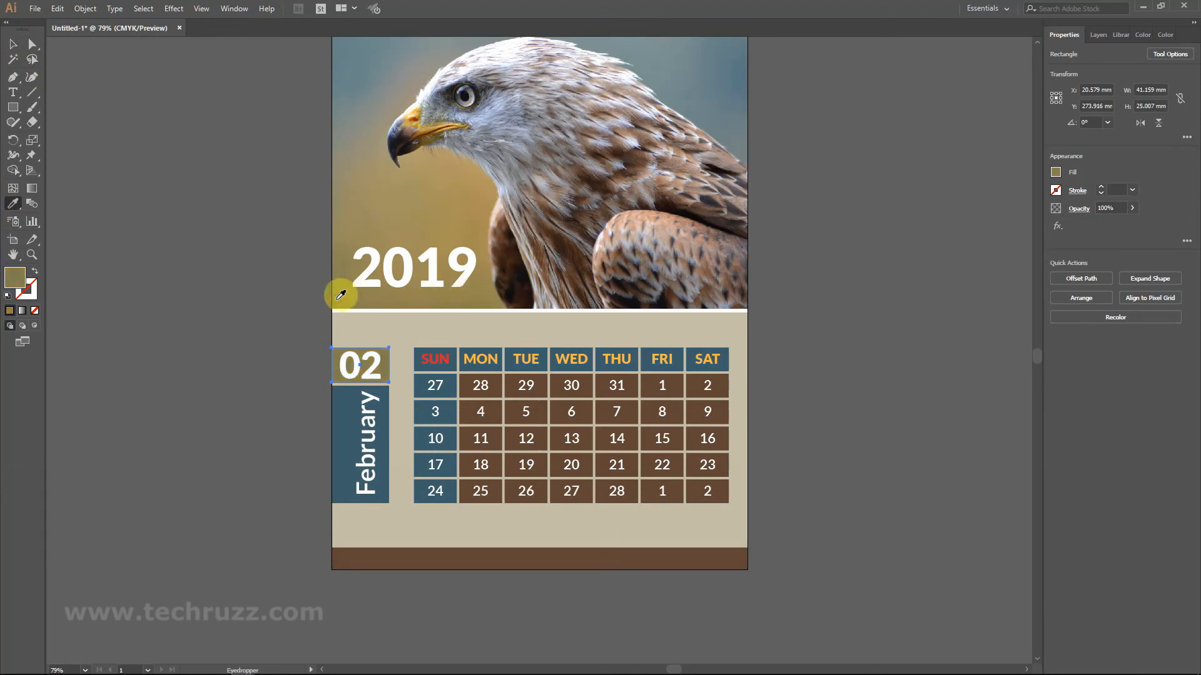
{"action": "left_click", "coordinate": [478, 202]}
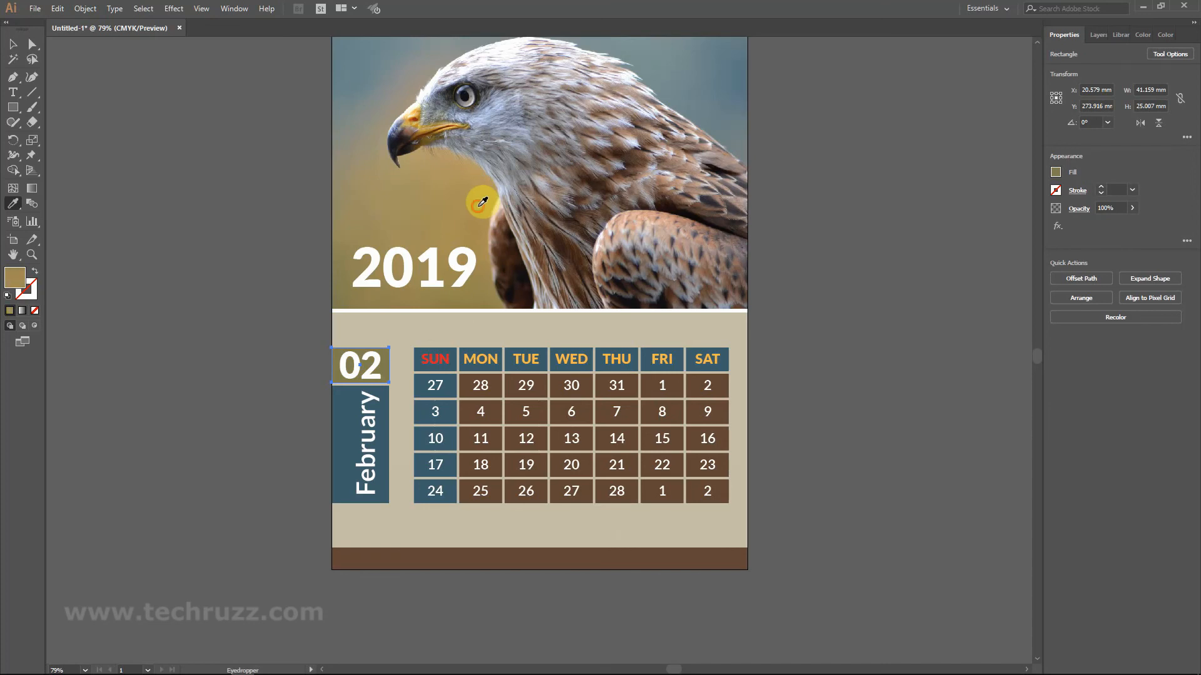
{"action": "left_click", "coordinate": [428, 125]}
{"action": "left_click", "coordinate": [421, 125]}
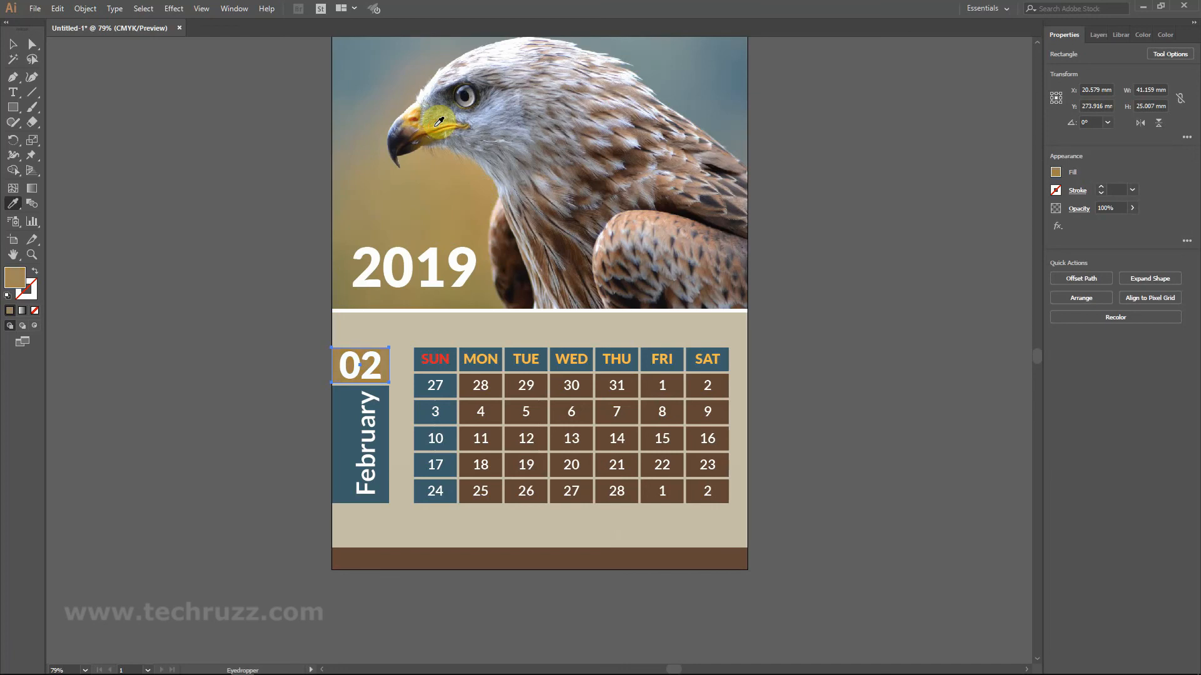
{"action": "left_click", "coordinate": [411, 111]}
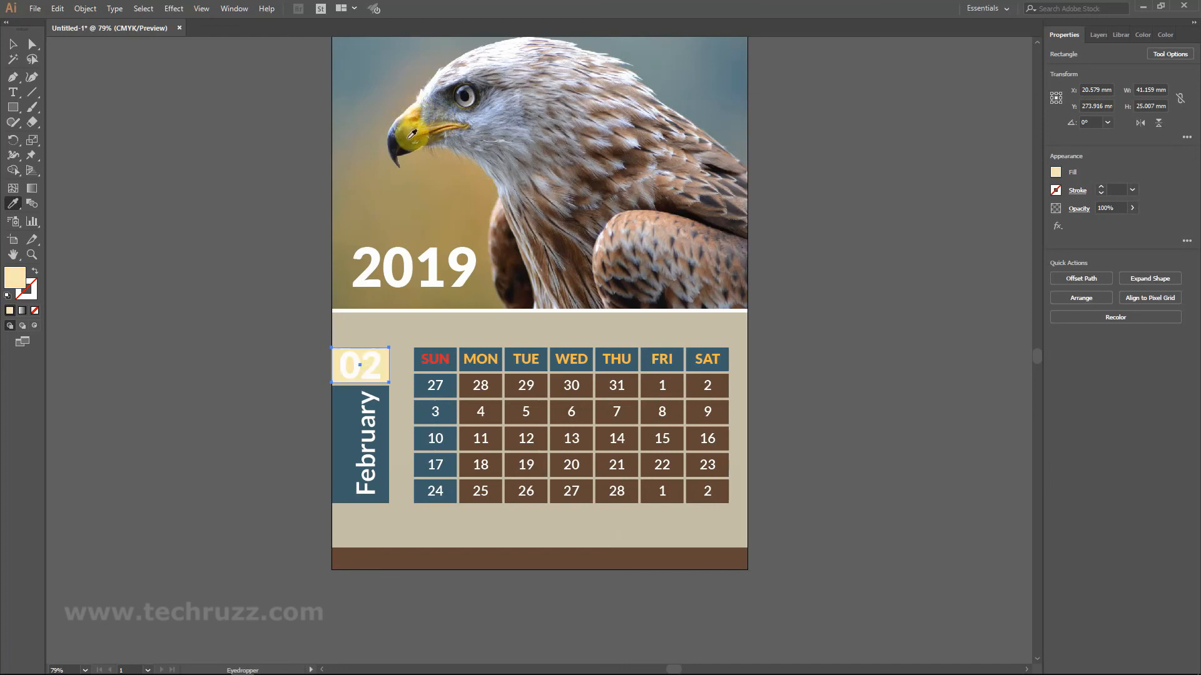
Fill the 02 box with the dark brown sampled from the underside of the eagle's beak, then deselect it.
{"action": "left_click", "coordinate": [421, 142]}
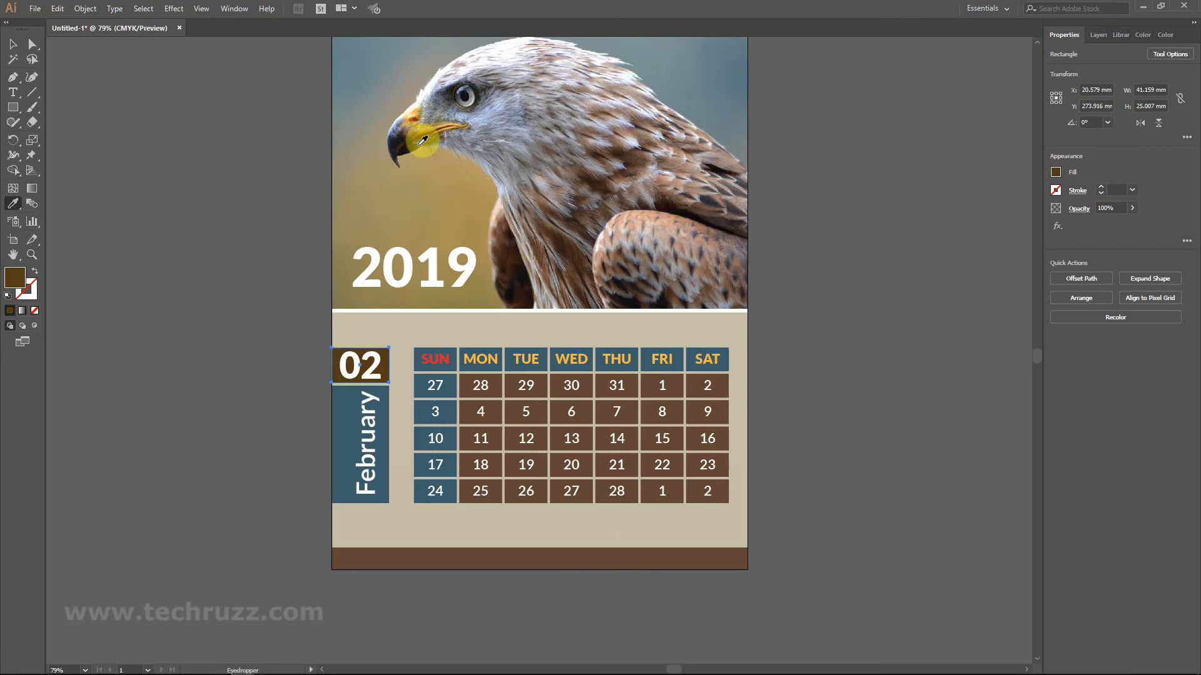
{"action": "left_click", "coordinate": [13, 44]}
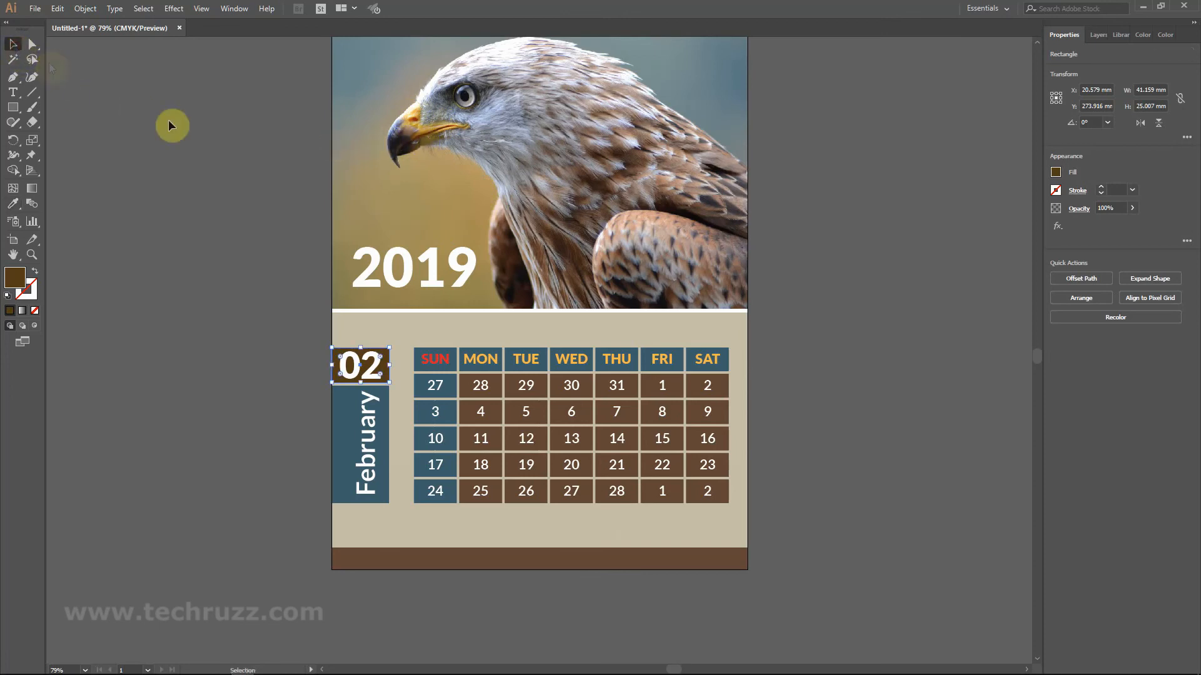
{"action": "left_click", "coordinate": [170, 126]}
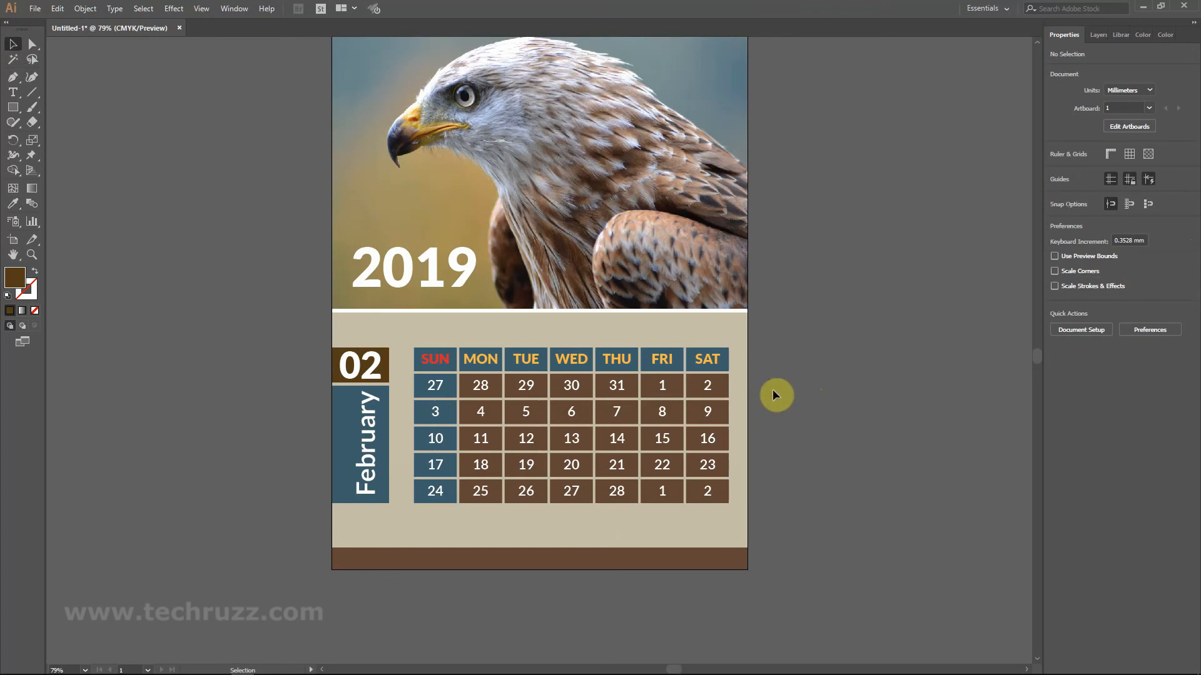
Fill all Monday to Saturday date cells with the dark brown sampled from the 02 box, then deselect them.
{"action": "left_click_drag", "start_coordinate": [774, 392], "coordinate": [468, 494]}
{"action": "left_click", "coordinate": [431, 468], "text": "shift"}
{"action": "left_click", "coordinate": [13, 204]}
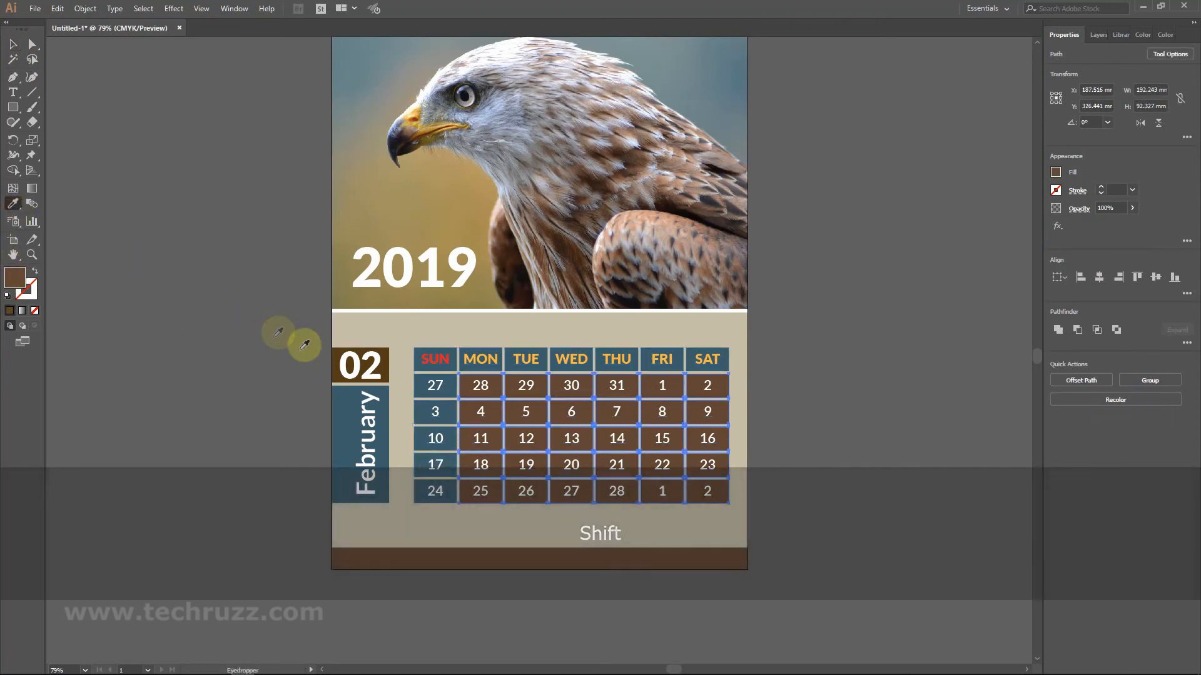
{"action": "left_click", "coordinate": [340, 354]}
{"action": "left_click", "coordinate": [13, 43]}
{"action": "left_click", "coordinate": [153, 177]}
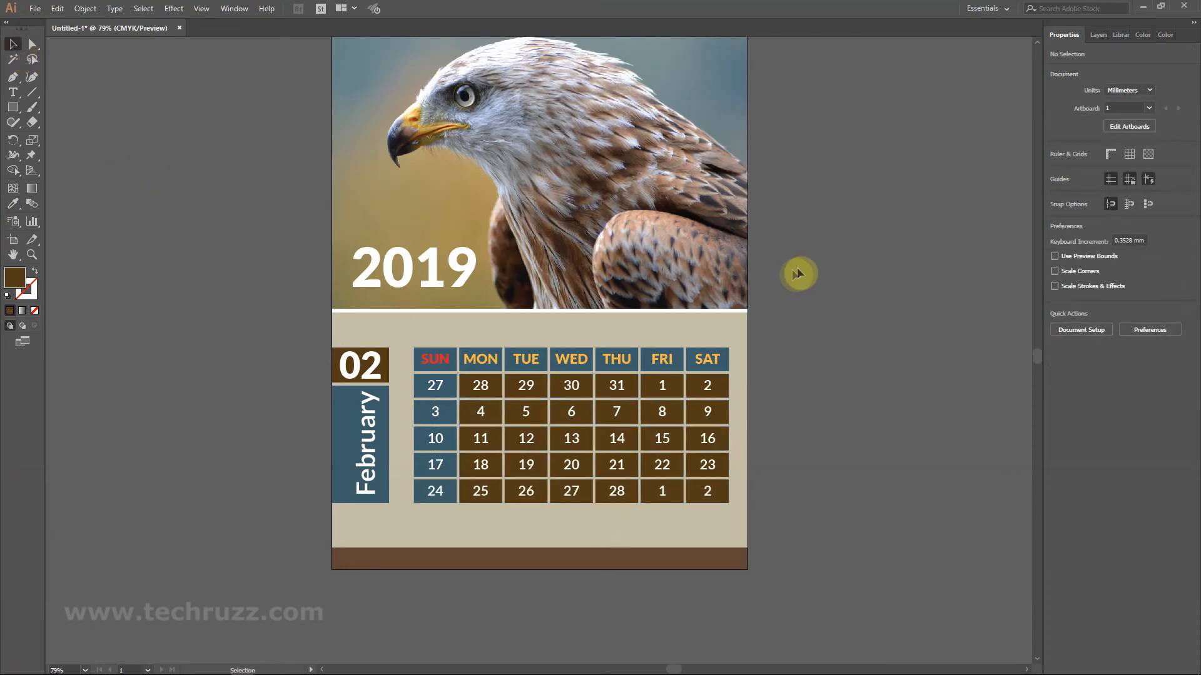
Unlock all locked objects on the page and clear the resulting selection.
{"action": "scroll", "coordinate": [797, 268], "scroll_direction": "up", "scroll_amount": 2}
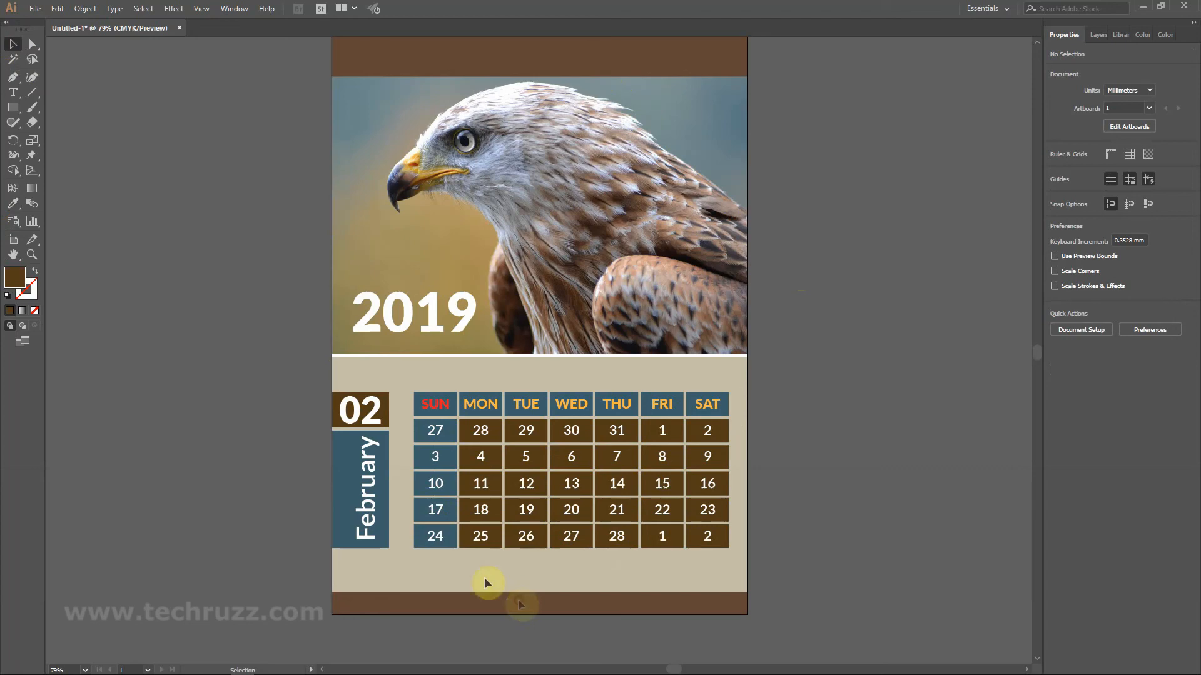
{"action": "left_click", "coordinate": [82, 11]}
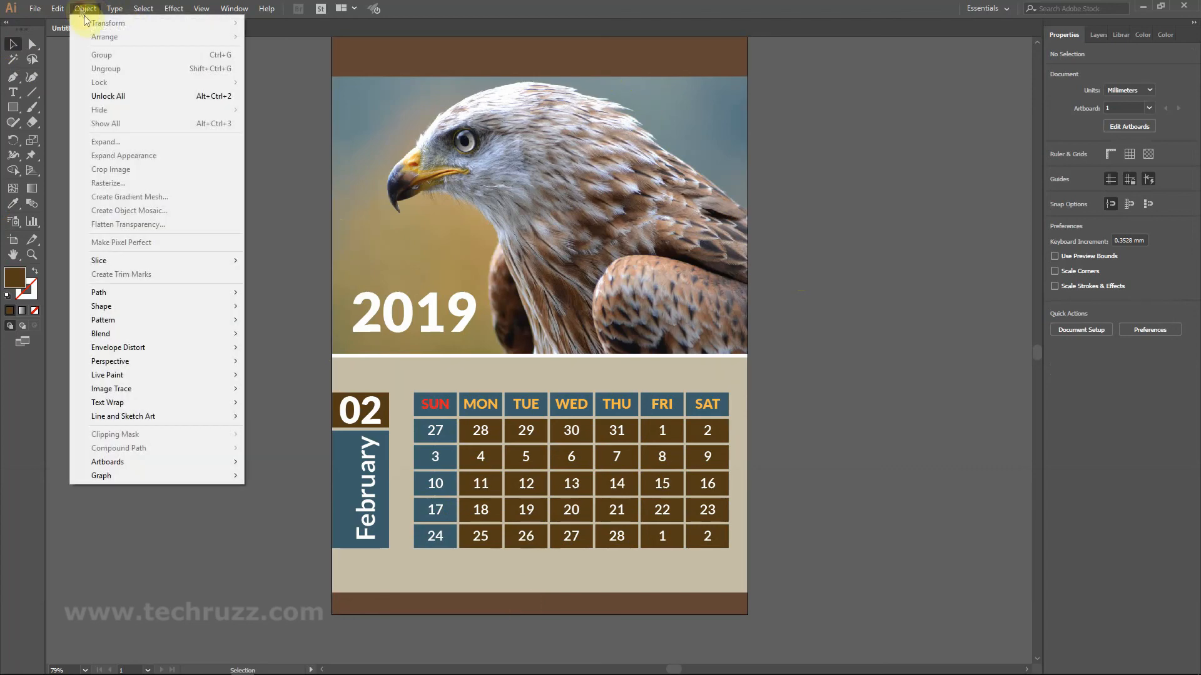
{"action": "left_click", "coordinate": [108, 95]}
{"action": "left_click", "coordinate": [189, 166]}
Recolour the brown bands at the page's top and bottom edges with the 02 box's dark brown, then deselect them.
{"action": "left_click", "coordinate": [345, 67]}
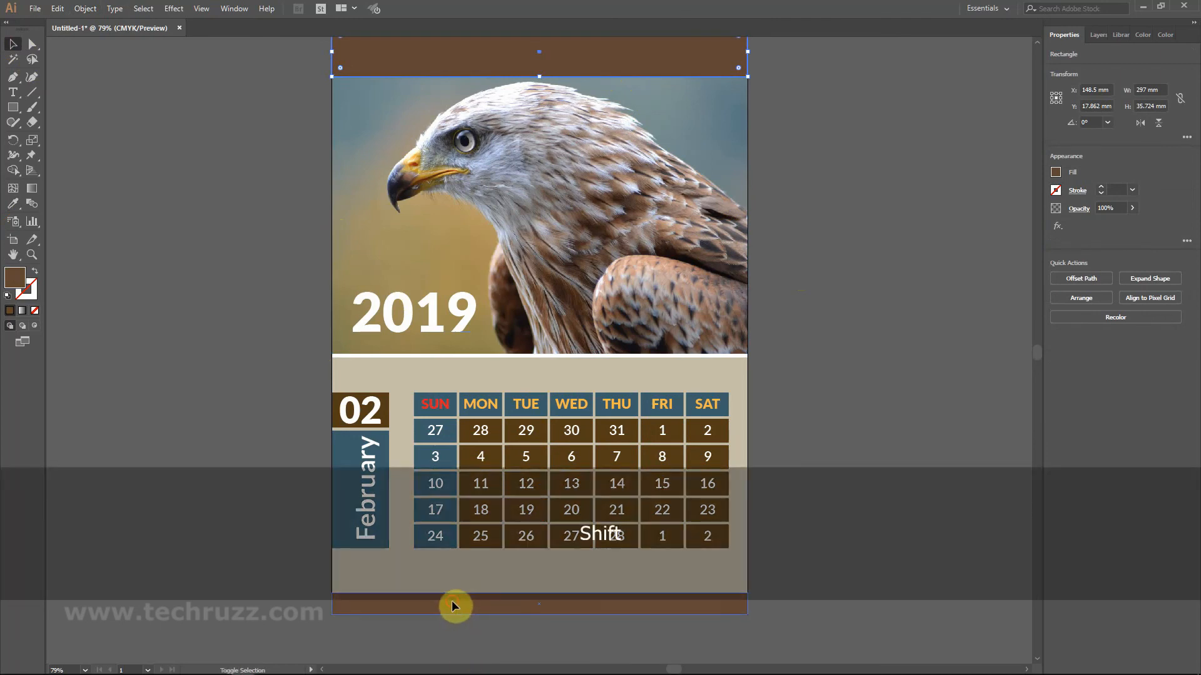
{"action": "left_click", "coordinate": [452, 600], "text": "shift"}
{"action": "left_click", "coordinate": [15, 209]}
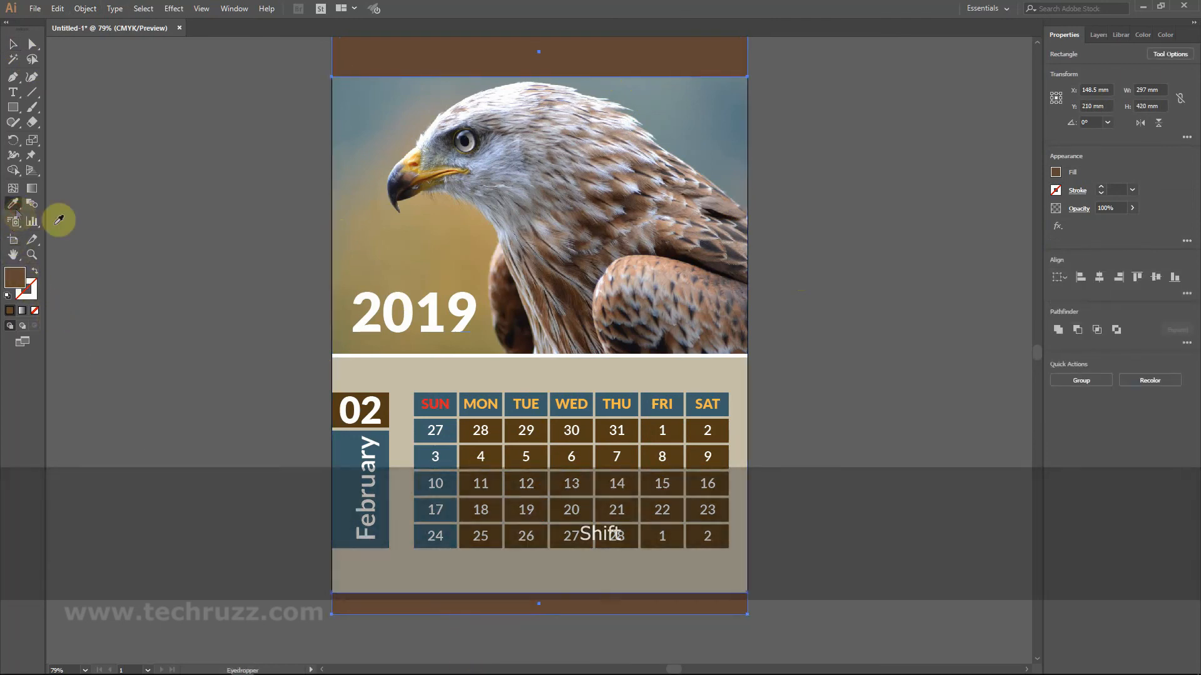
{"action": "left_click", "coordinate": [342, 396]}
{"action": "left_click", "coordinate": [14, 44]}
{"action": "left_click", "coordinate": [145, 148]}
Reduce the opacity of the first-row January dates 27 to 31 to 29%.
{"action": "key", "text": "ctrl+alt+0"}
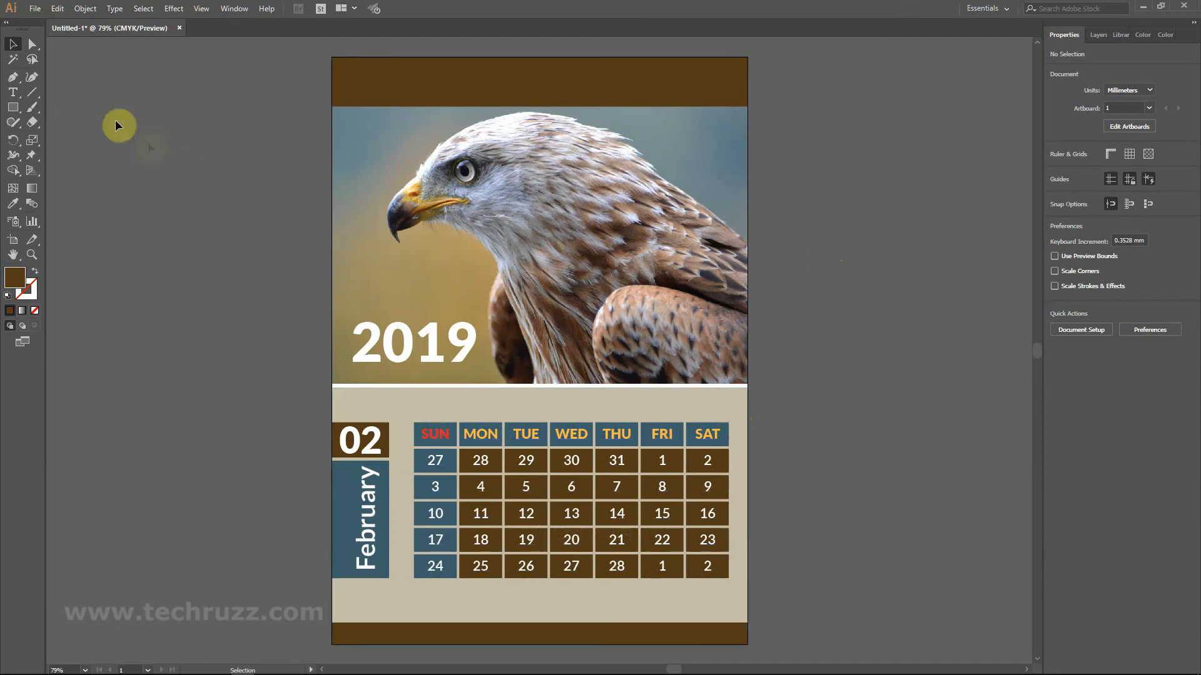
{"action": "left_click", "coordinate": [12, 92]}
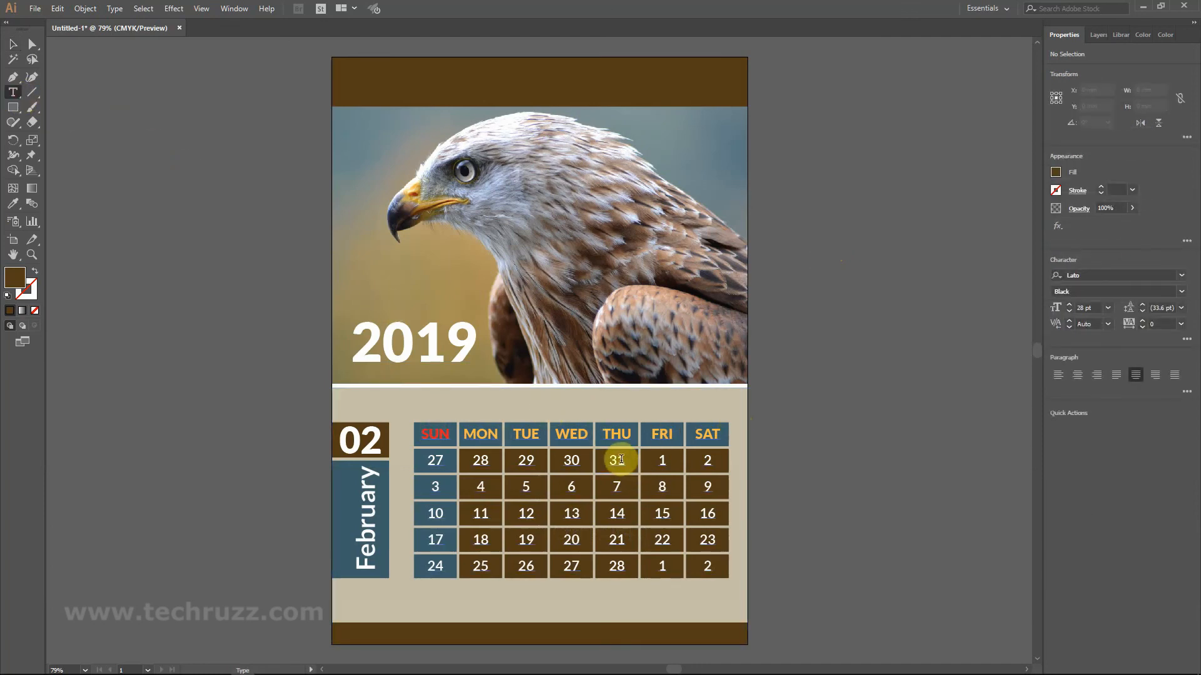
{"action": "left_click_drag", "start_coordinate": [623, 460], "coordinate": [420, 460]}
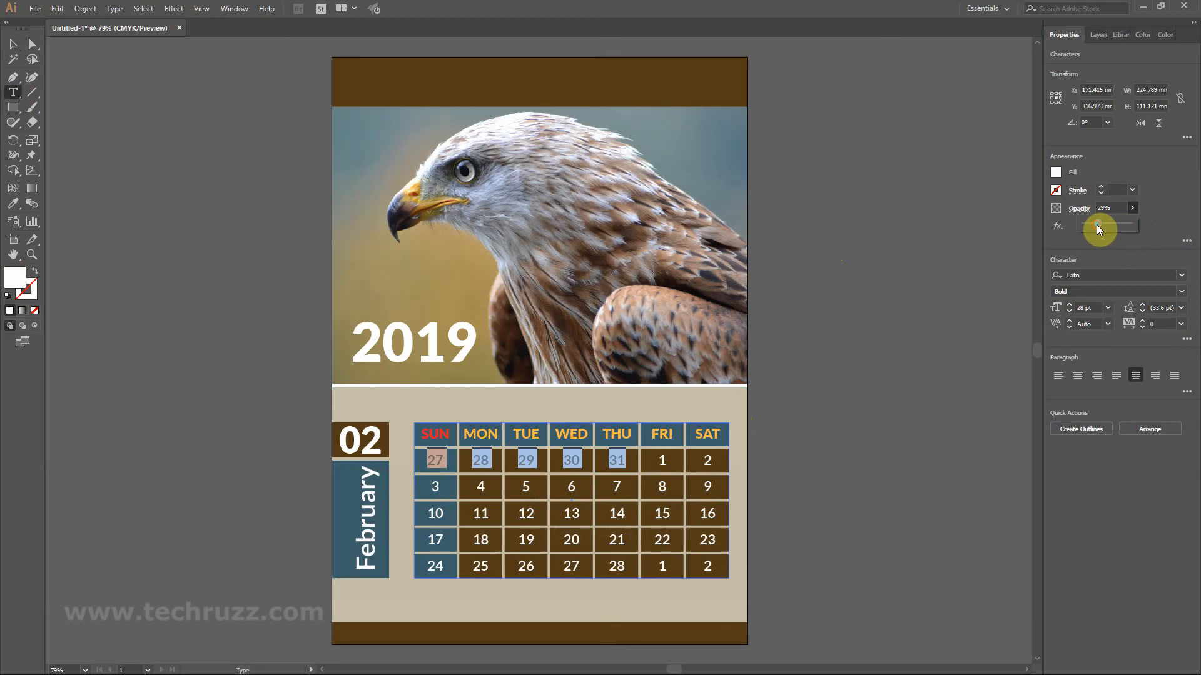
{"action": "left_click", "coordinate": [639, 476]}
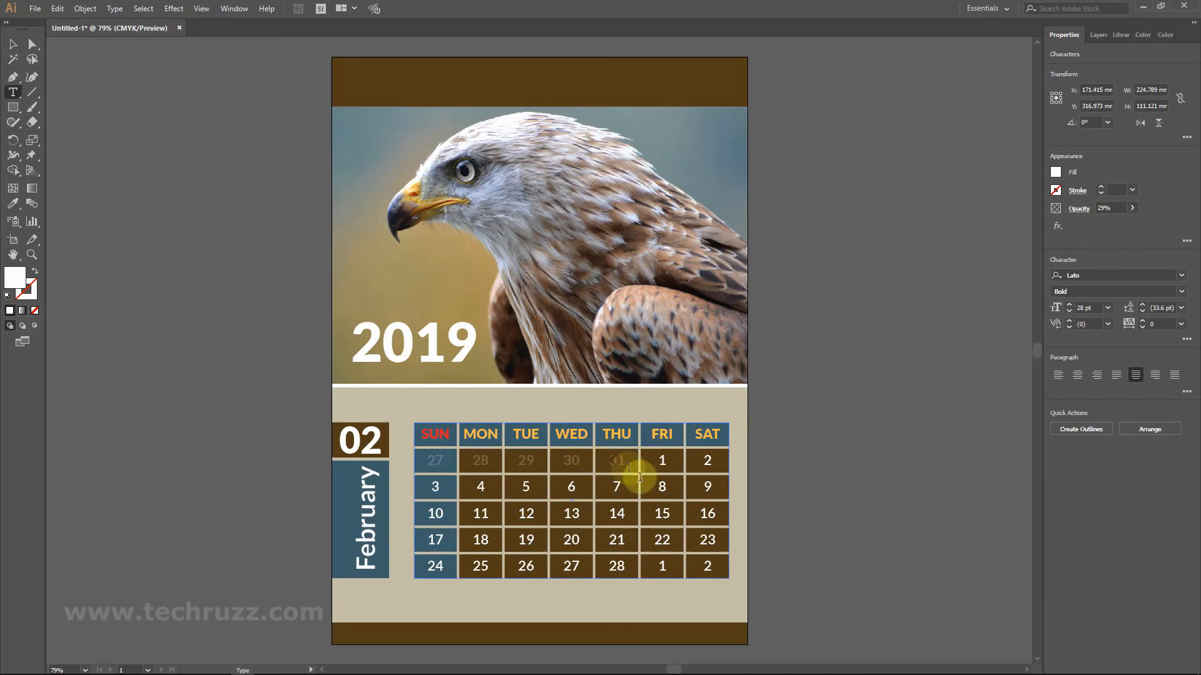
Fade the last-row March dates 1 and 2 by sampling the faded January dates' appearance, then deselect them.
{"action": "left_click_drag", "start_coordinate": [712, 566], "coordinate": [657, 566]}
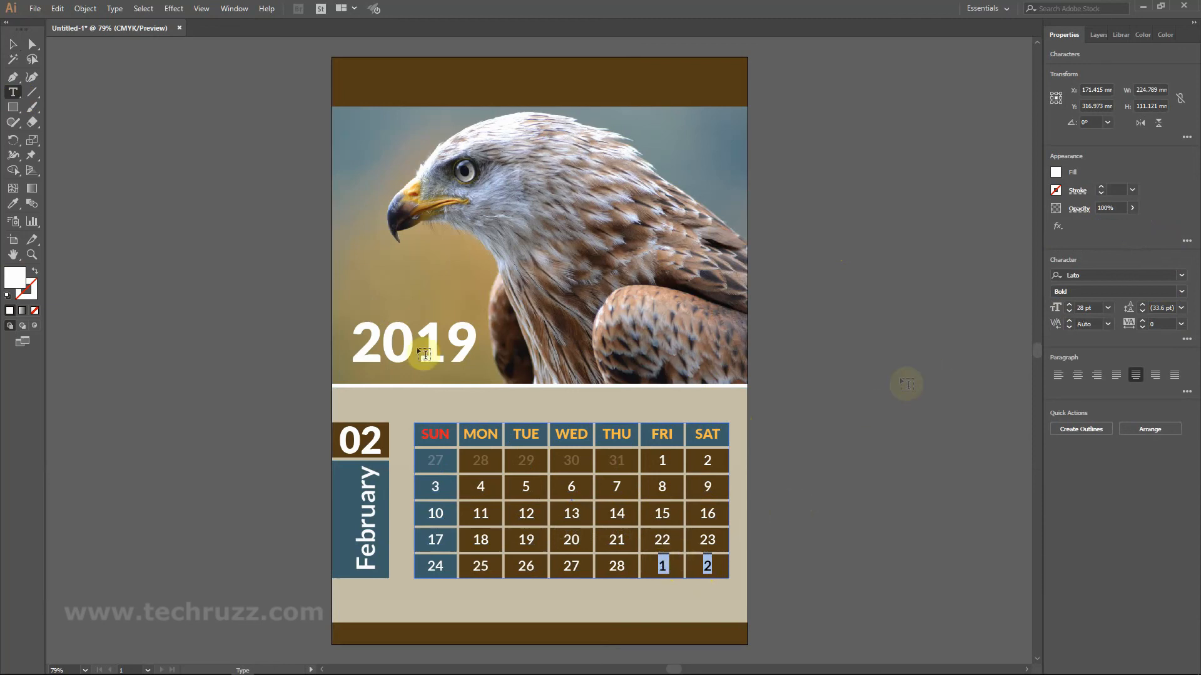
{"action": "left_click", "coordinate": [12, 204]}
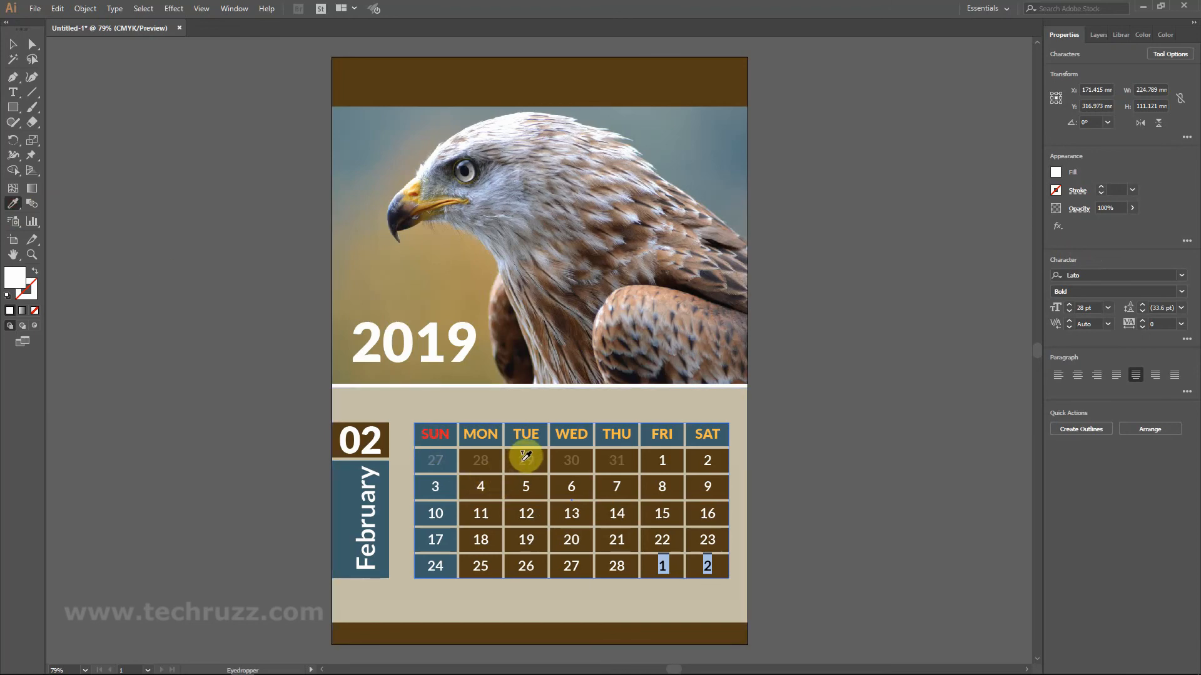
{"action": "left_click", "coordinate": [13, 44]}
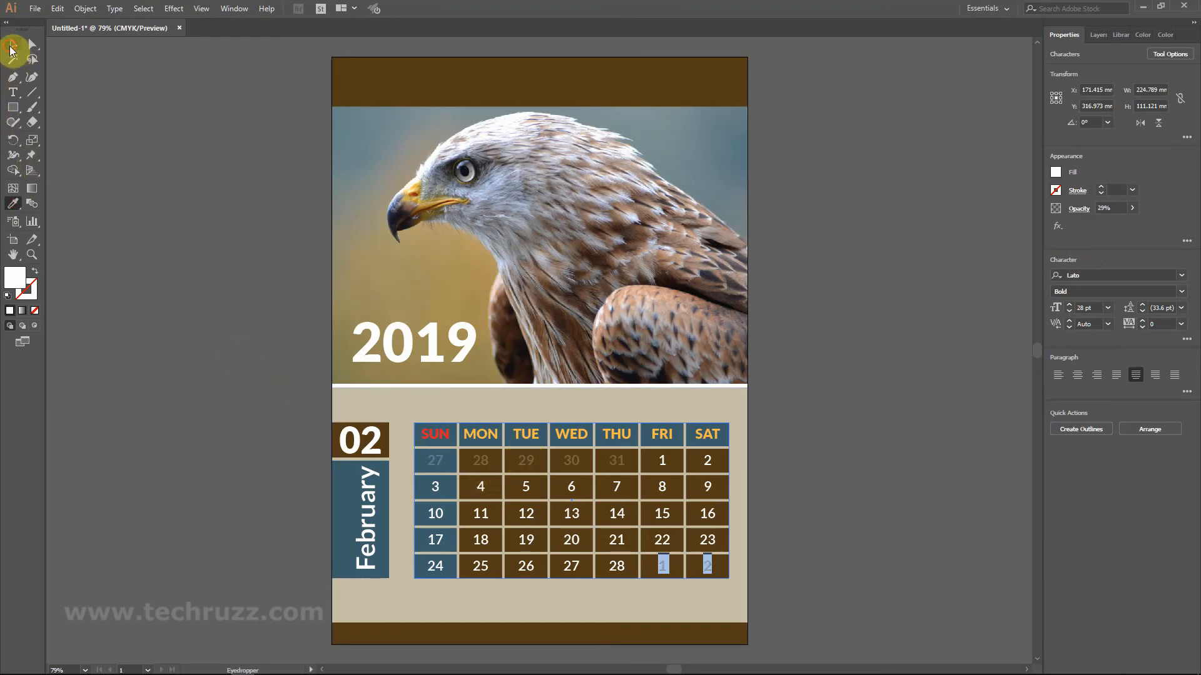
{"action": "left_click", "coordinate": [196, 224]}
{"action": "scroll", "coordinate": [228, 224], "scroll_direction": "down", "scroll_amount": 1}
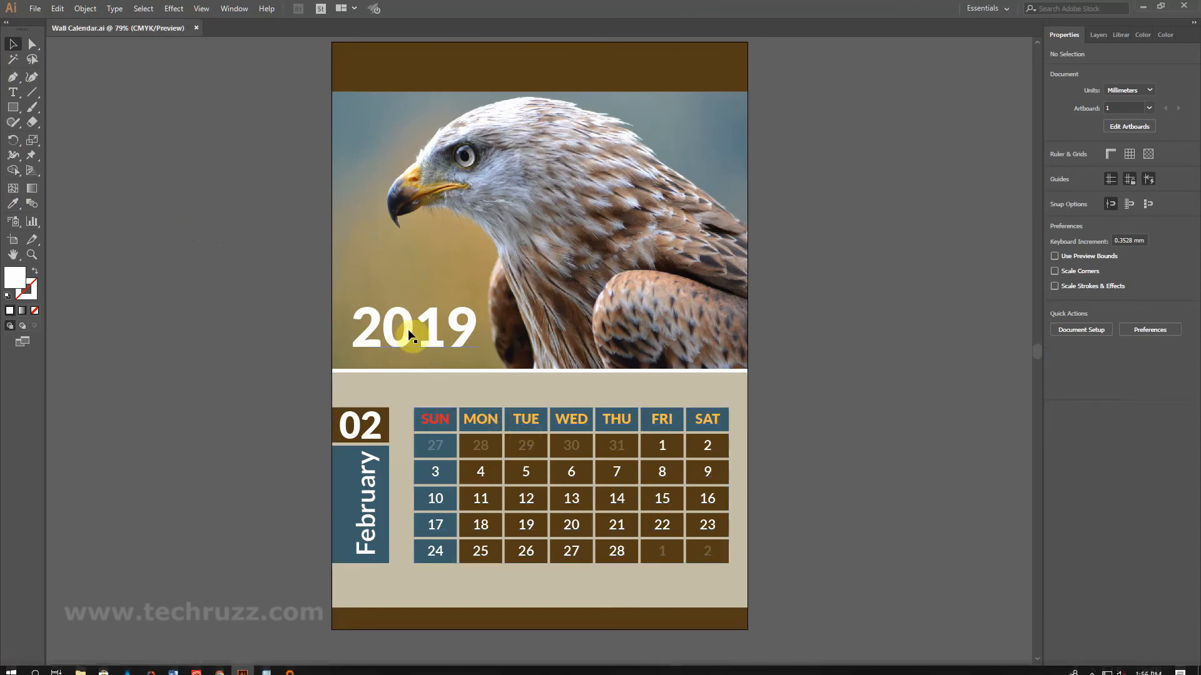
Apply a Multiply drop shadow to the 2019 title with 75% opacity, 2.47 mm X and Y offsets and 1.76 mm blur, then deselect it.
{"action": "left_click", "coordinate": [410, 333]}
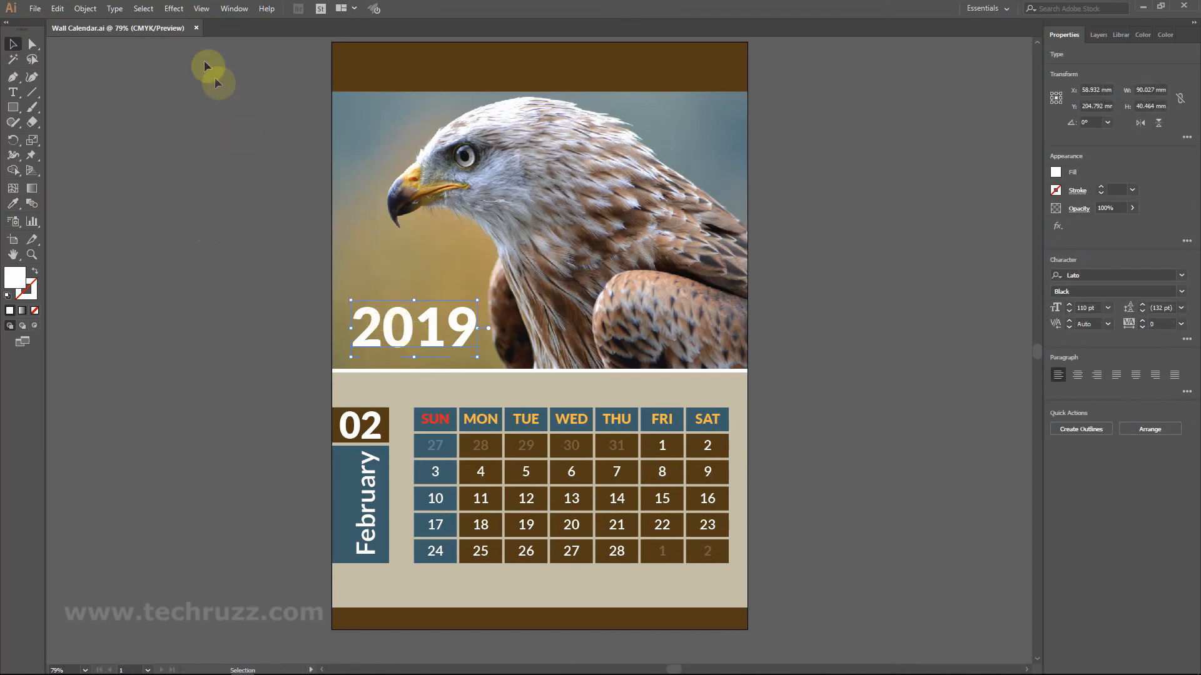
{"action": "left_click", "coordinate": [173, 8]}
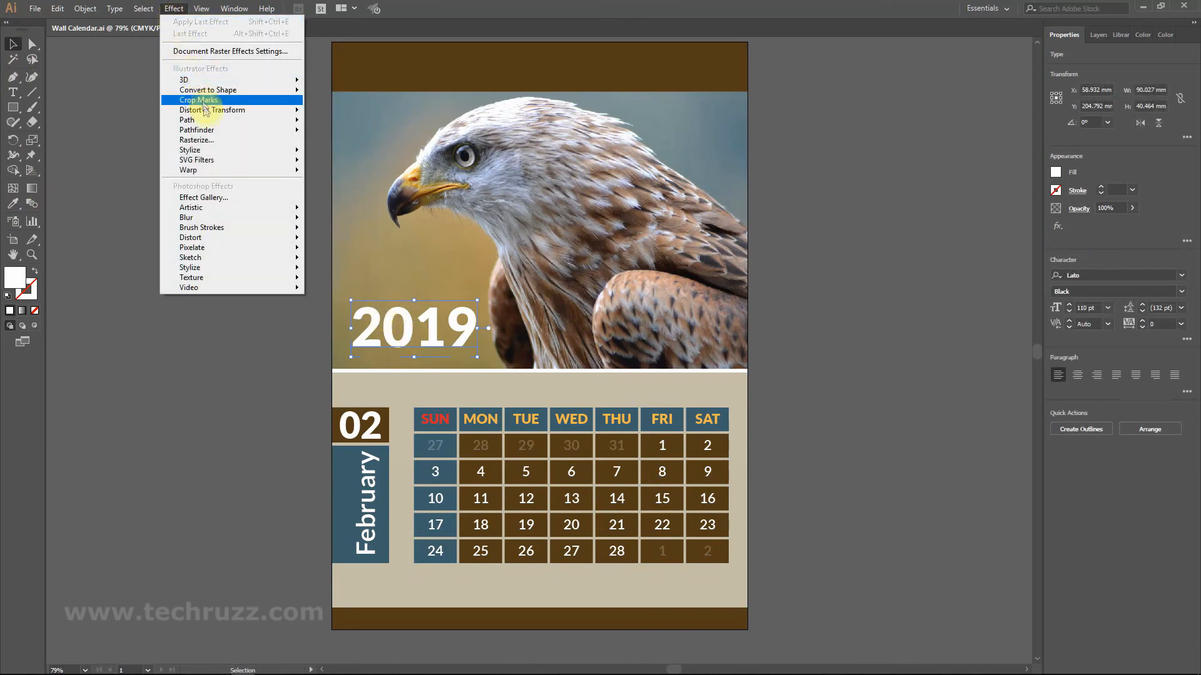
{"action": "mouse_move", "coordinate": [209, 152]}
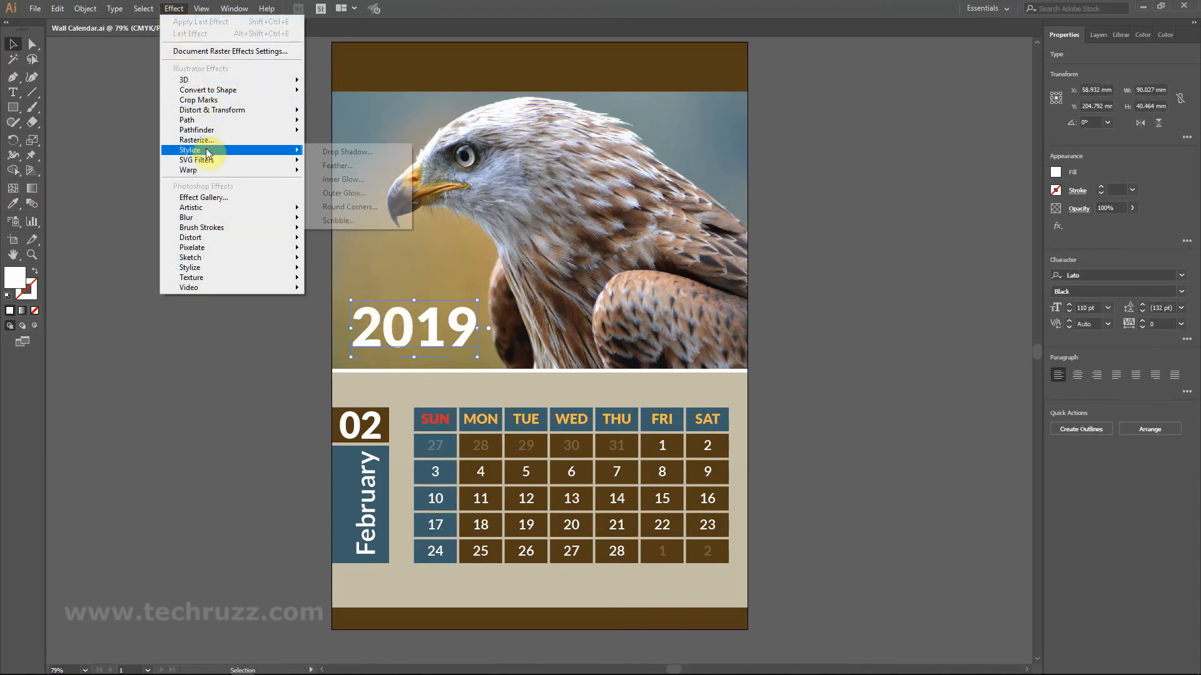
{"action": "left_click", "coordinate": [370, 152]}
{"action": "left_click", "coordinate": [523, 404]}
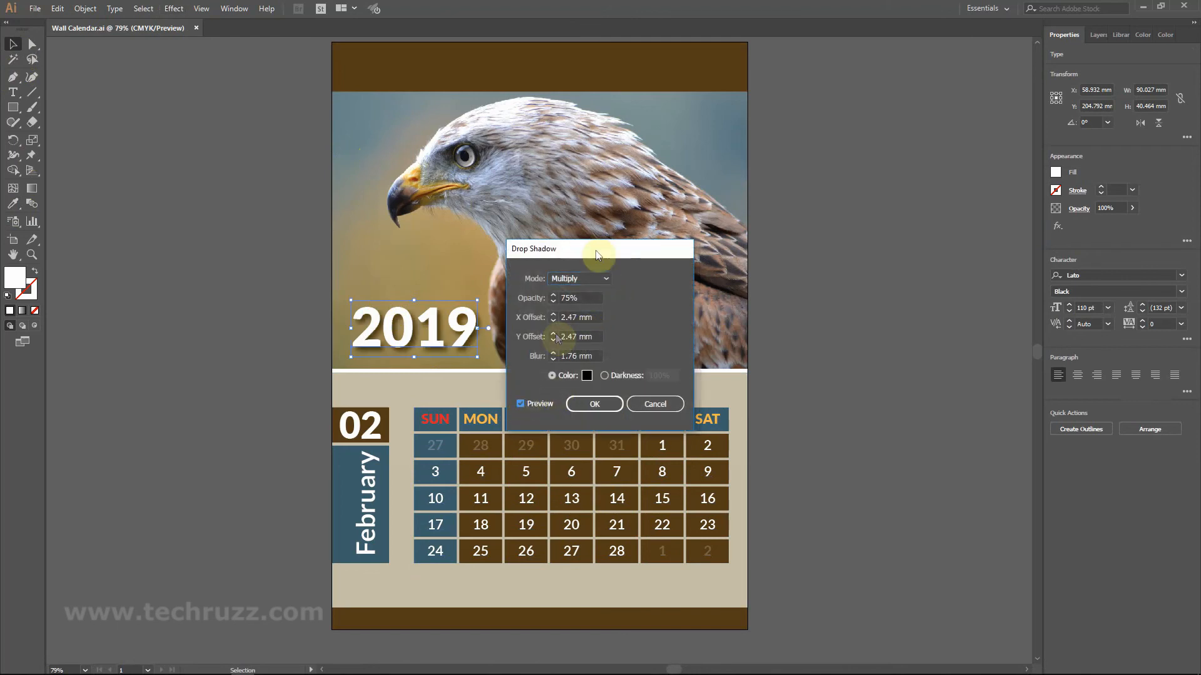
{"action": "left_click_drag", "start_coordinate": [598, 248], "coordinate": [665, 239]}
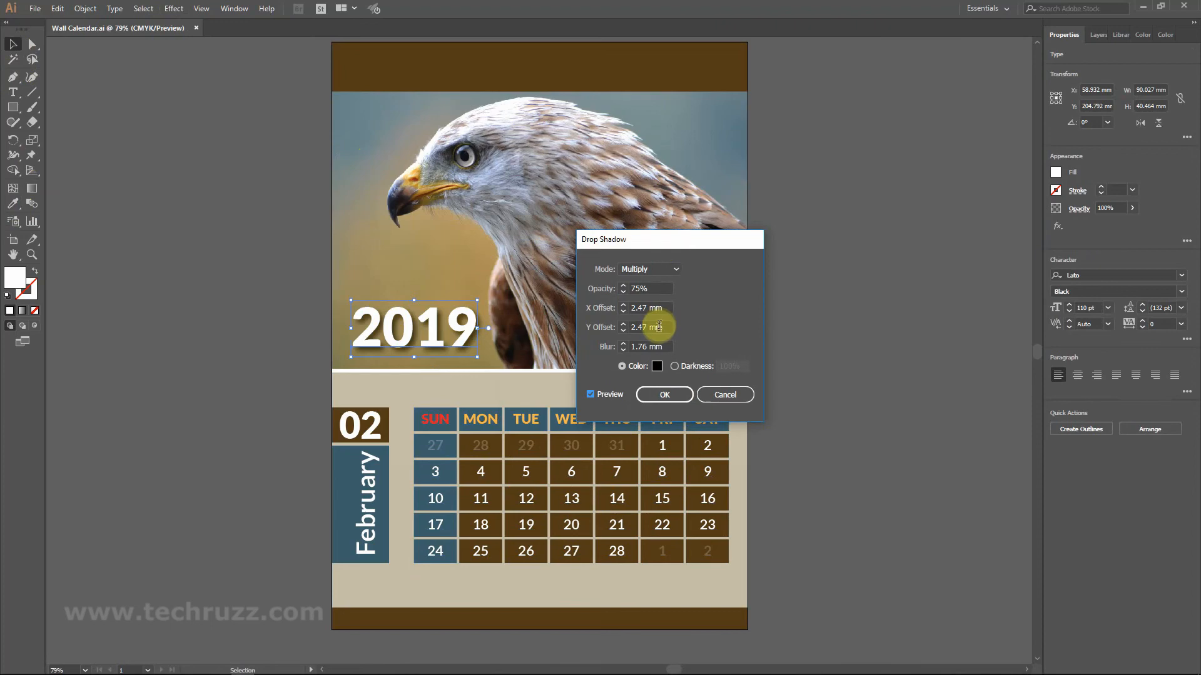
{"action": "left_click", "coordinate": [682, 392]}
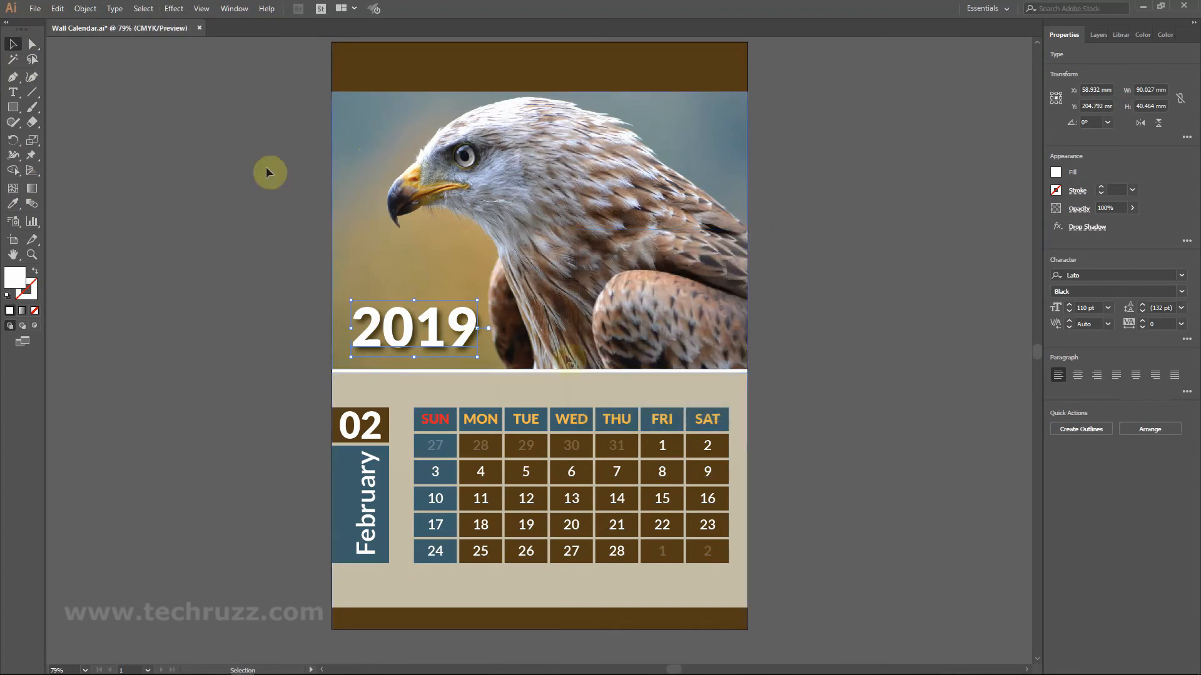
{"action": "left_click", "coordinate": [191, 113]}
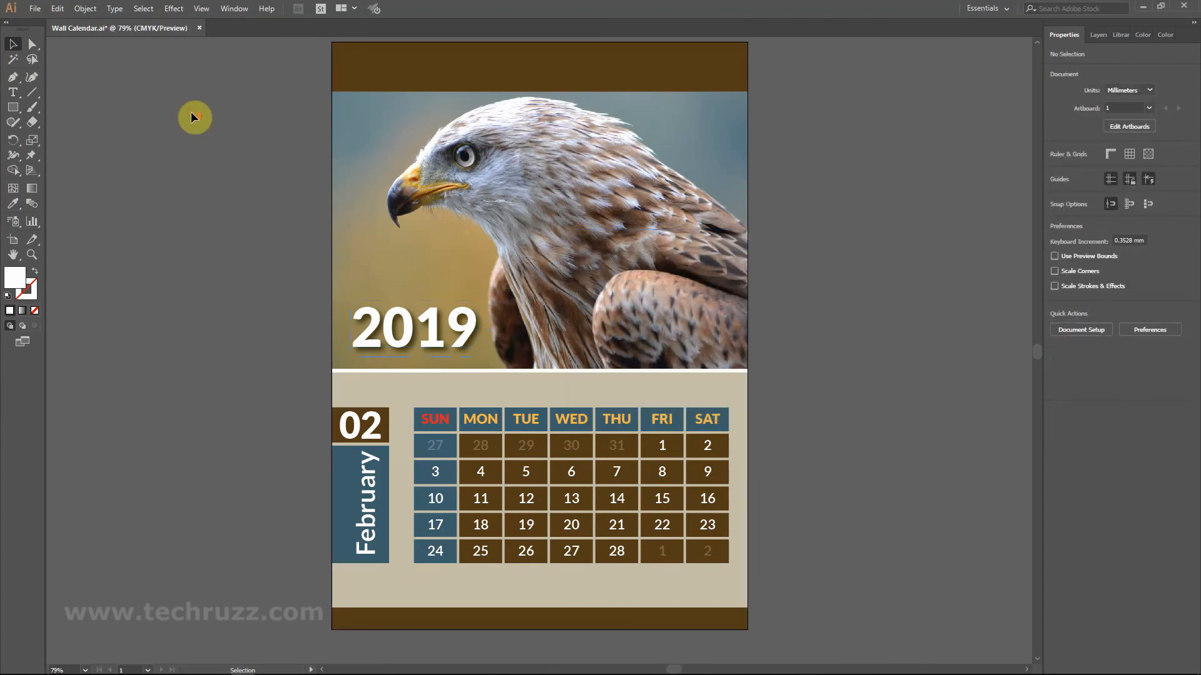
Save the changes to the Wall Calendar.ai document.
{"action": "scroll", "coordinate": [191, 114], "scroll_direction": "up", "scroll_amount": 1}
{"action": "scroll", "coordinate": [190, 111], "scroll_direction": "down", "scroll_amount": 1}
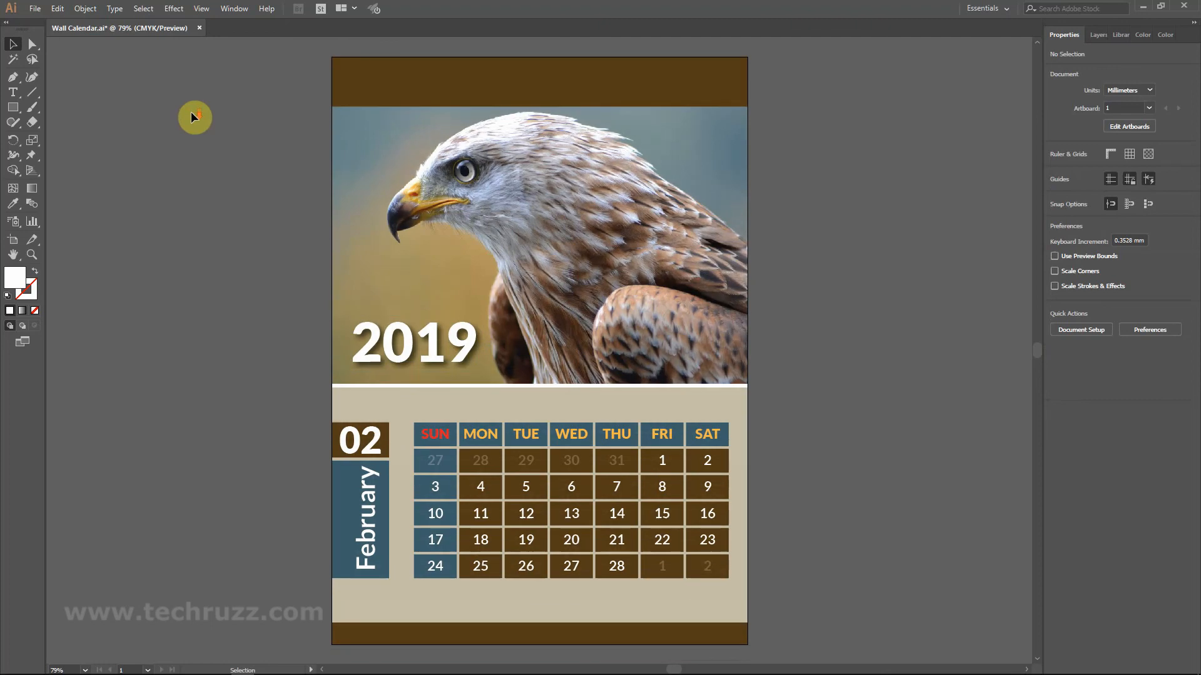
{"action": "key", "text": "ctrl+s"}
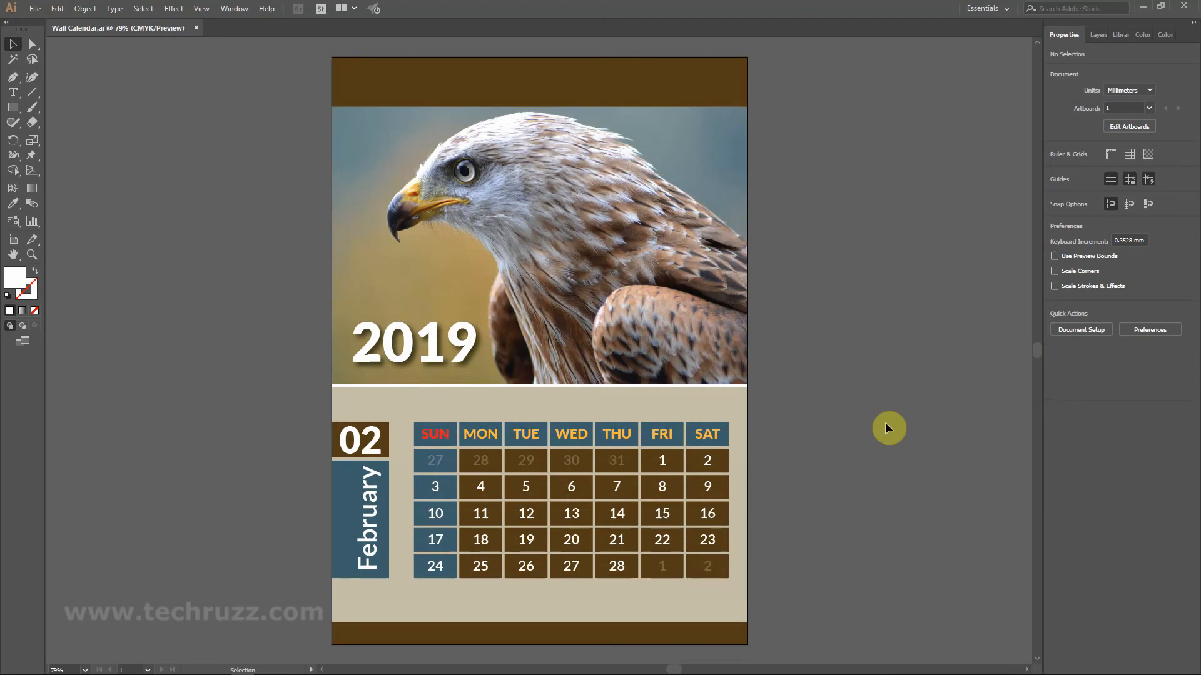